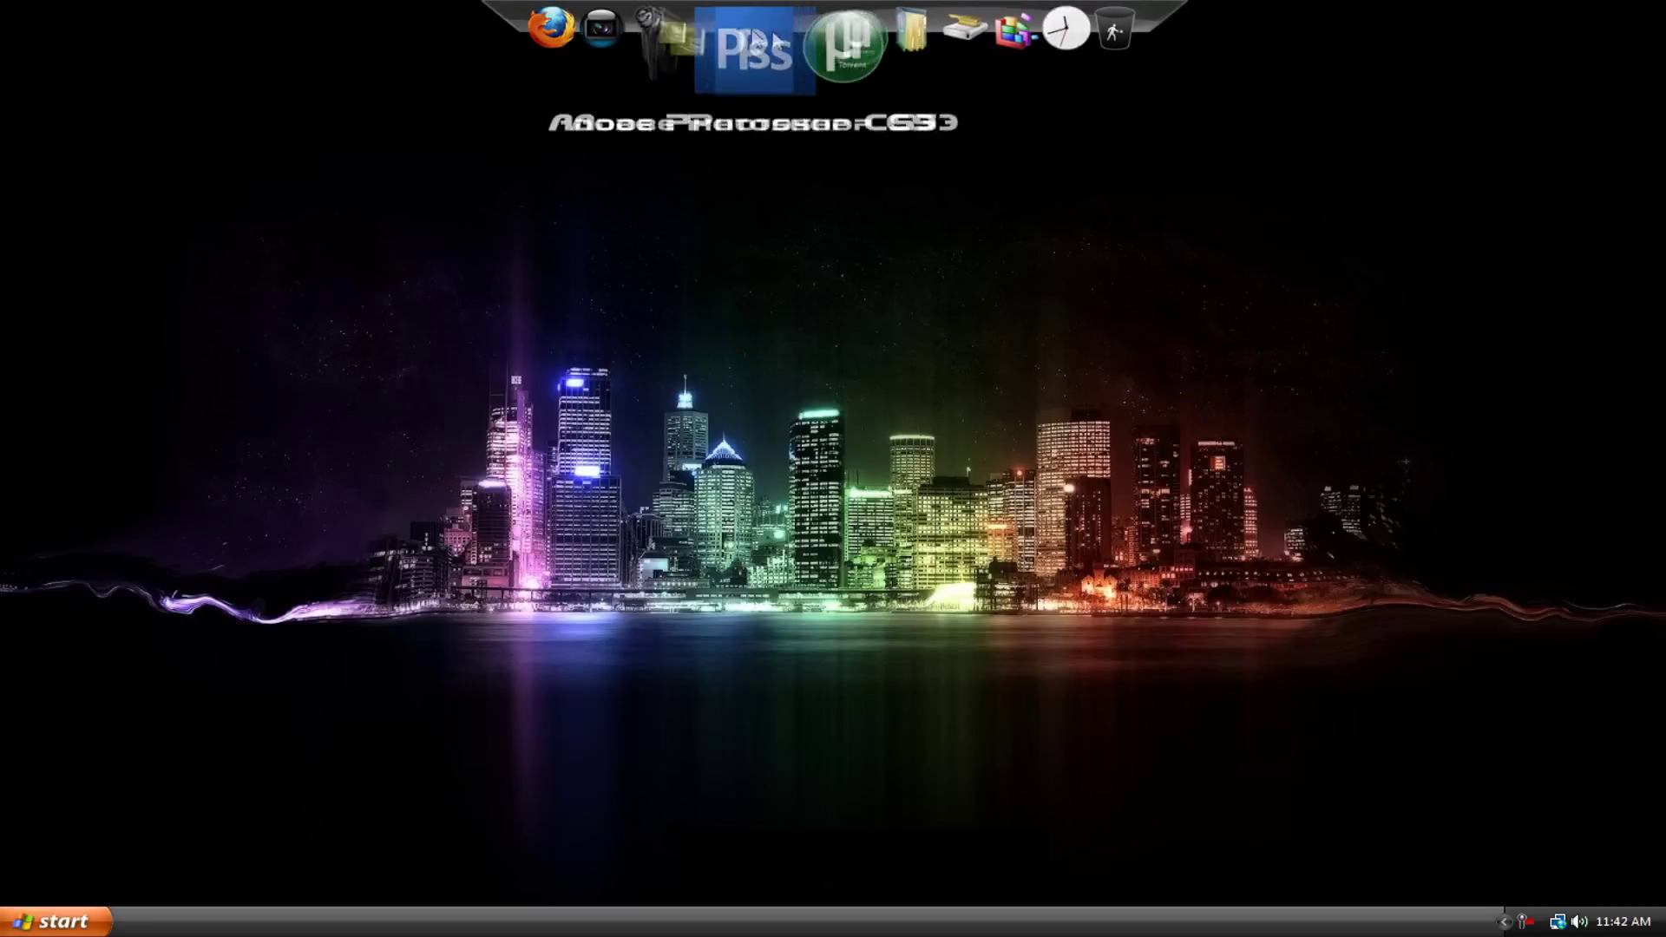
# - Open and close the erik folder, then send a Vegas Pro 8.0 shortcut to the desktop
pyautogui.click(853, 38)
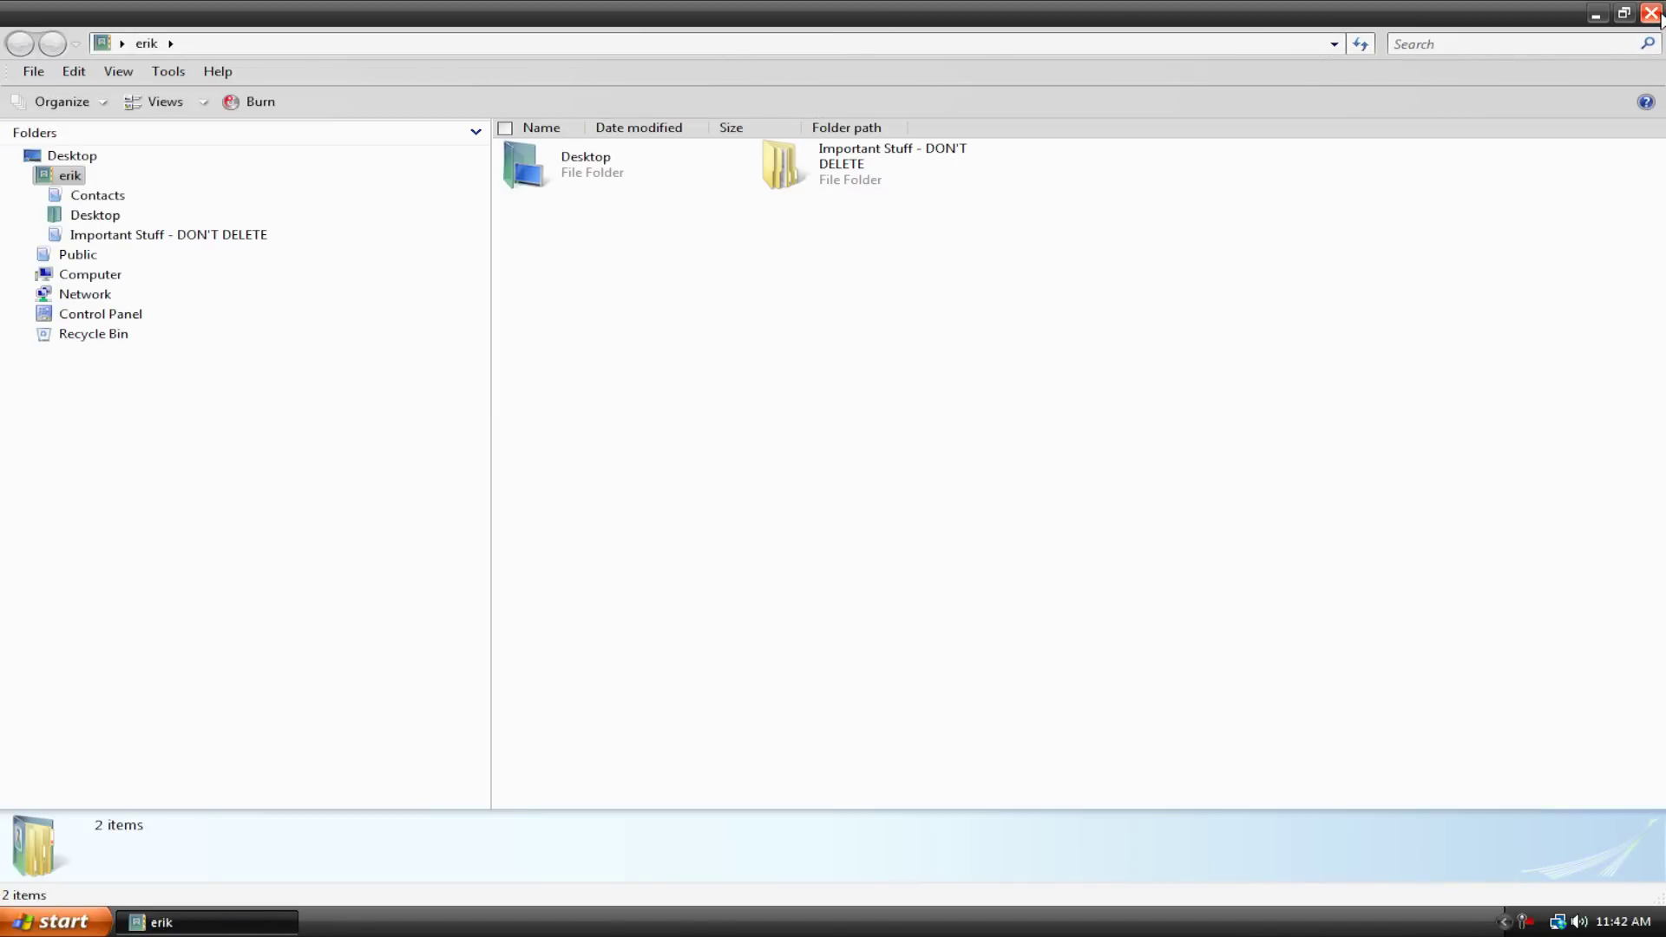
pyautogui.click(1651, 13)
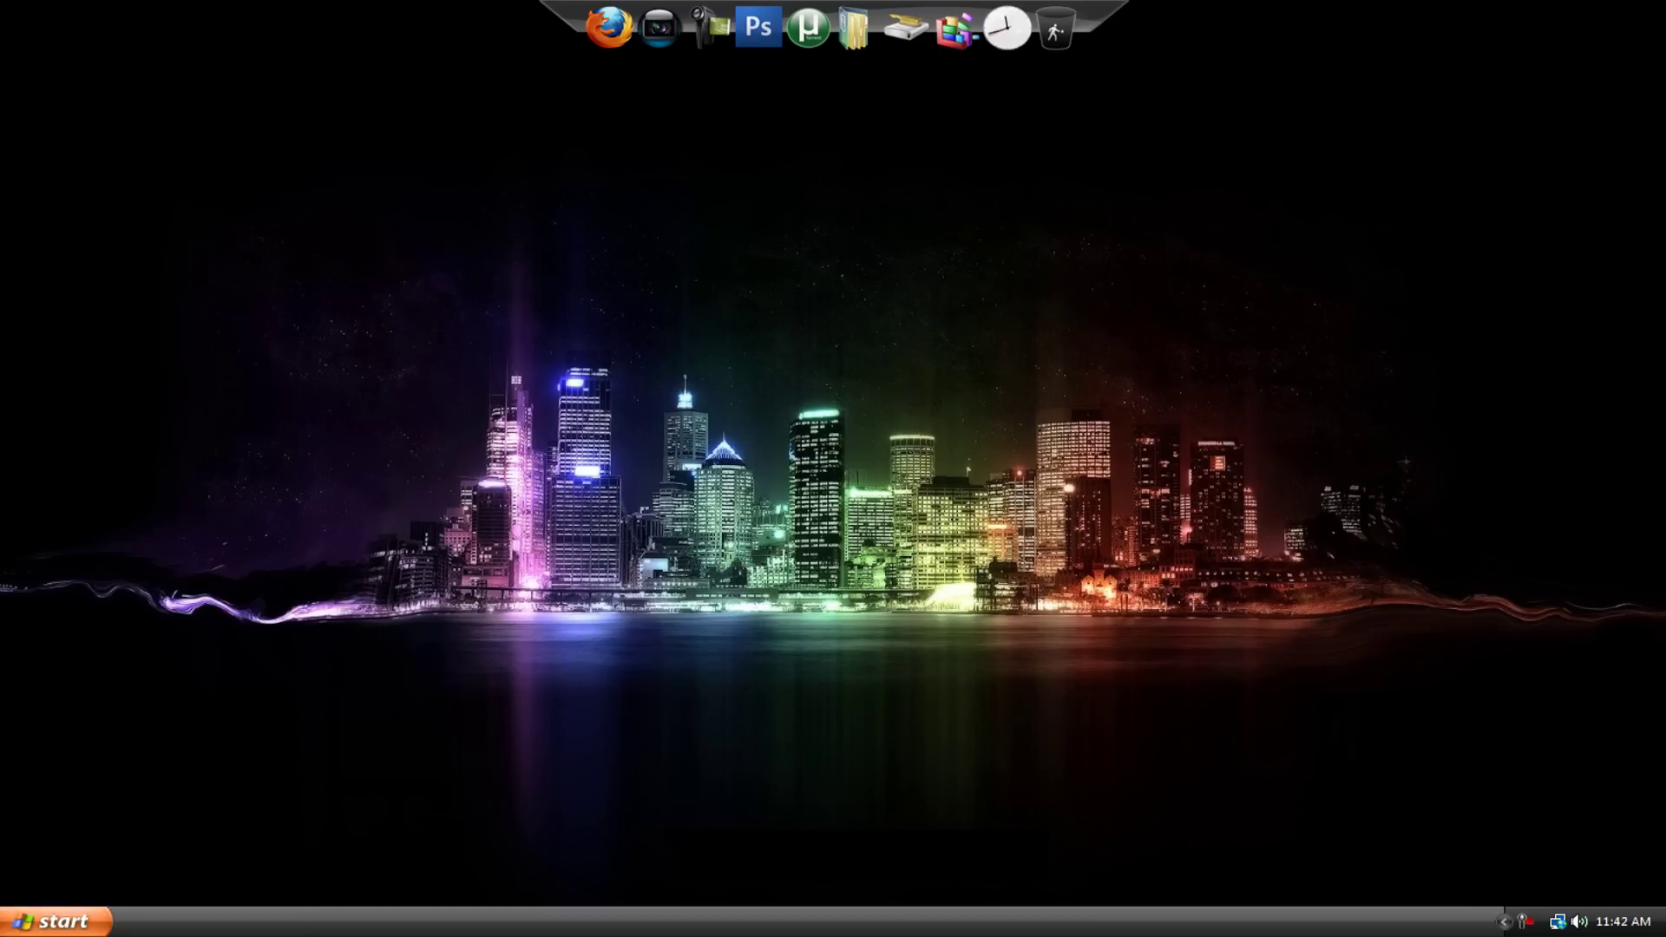
pyautogui.click(56, 920)
pyautogui.rightClick(45, 395)
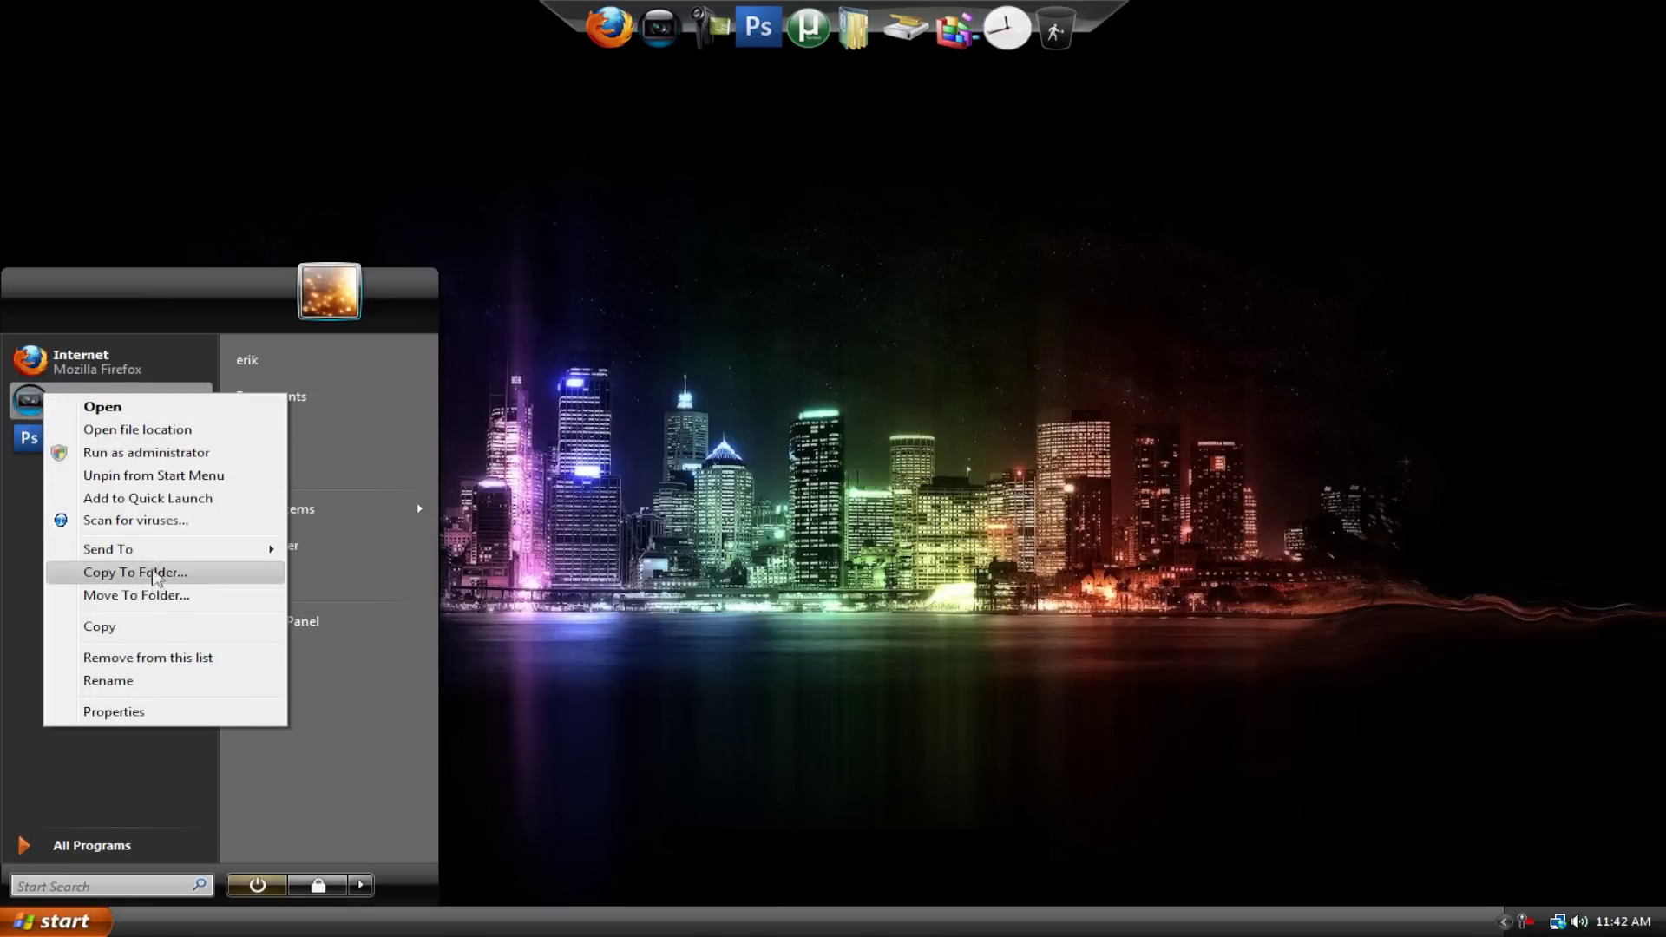
pyautogui.moveTo(112, 550)
pyautogui.click(349, 575)
pyautogui.click(21, 105)
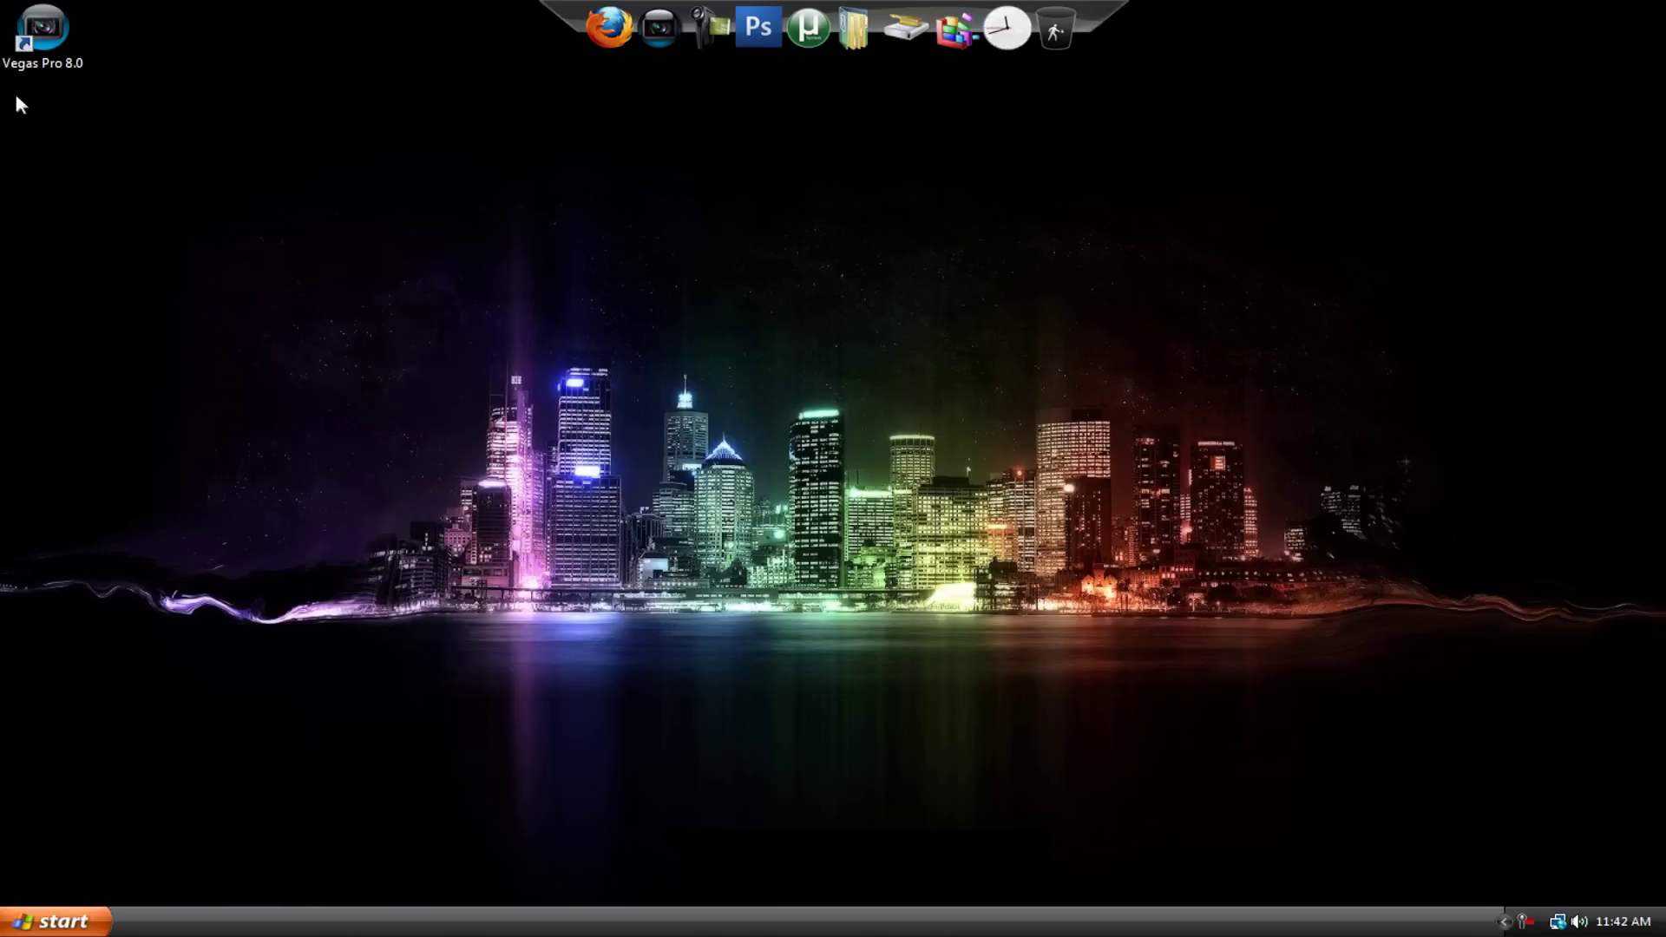
pyautogui.moveTo(62, 51); pyautogui.dragTo(158, 116)
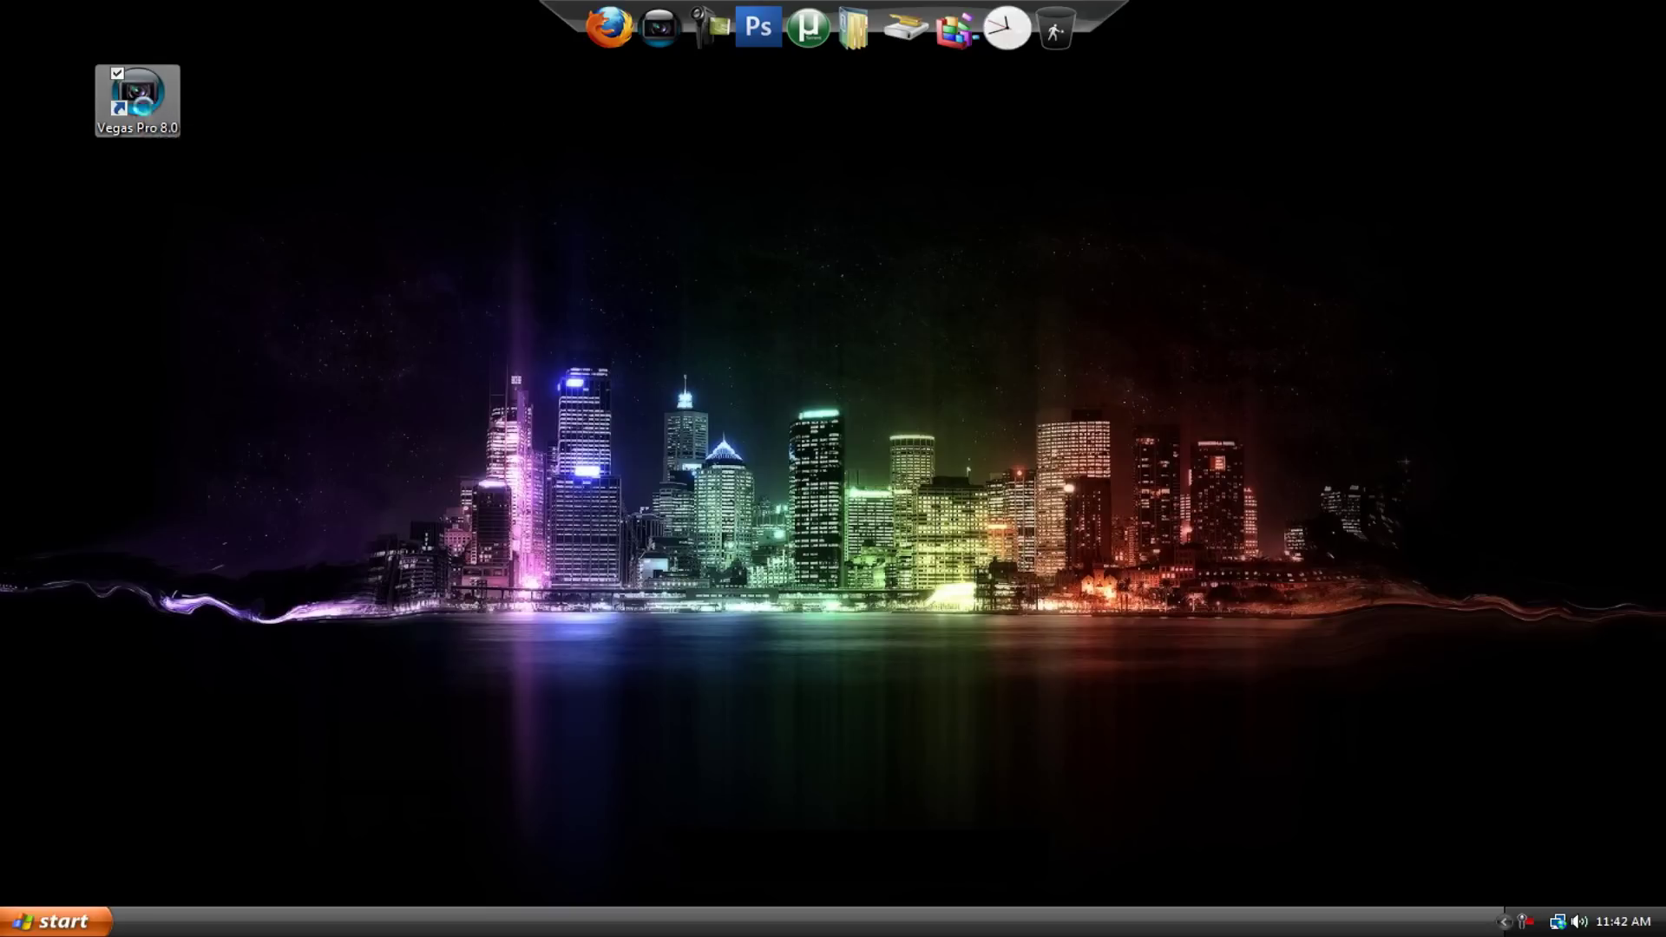
# - Delete the Vegas Pro 8.0 shortcut and empty the Recycle Bin from the dock
pyautogui.rightClick(144, 106)
pyautogui.click(262, 418)
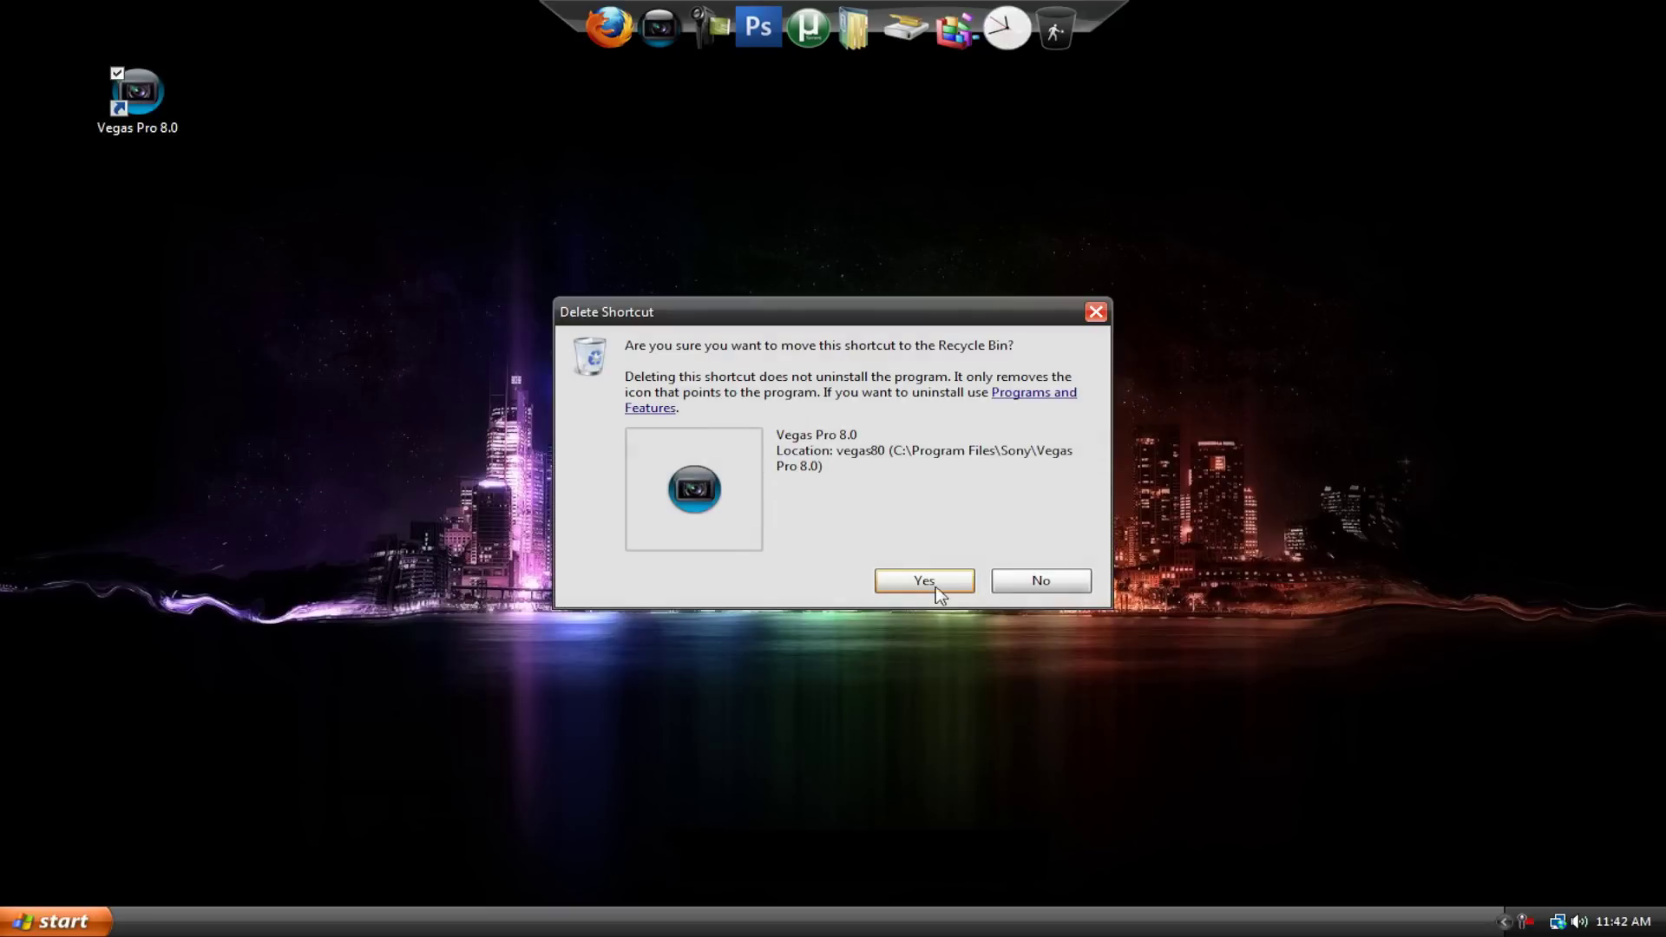
pyautogui.click(935, 587)
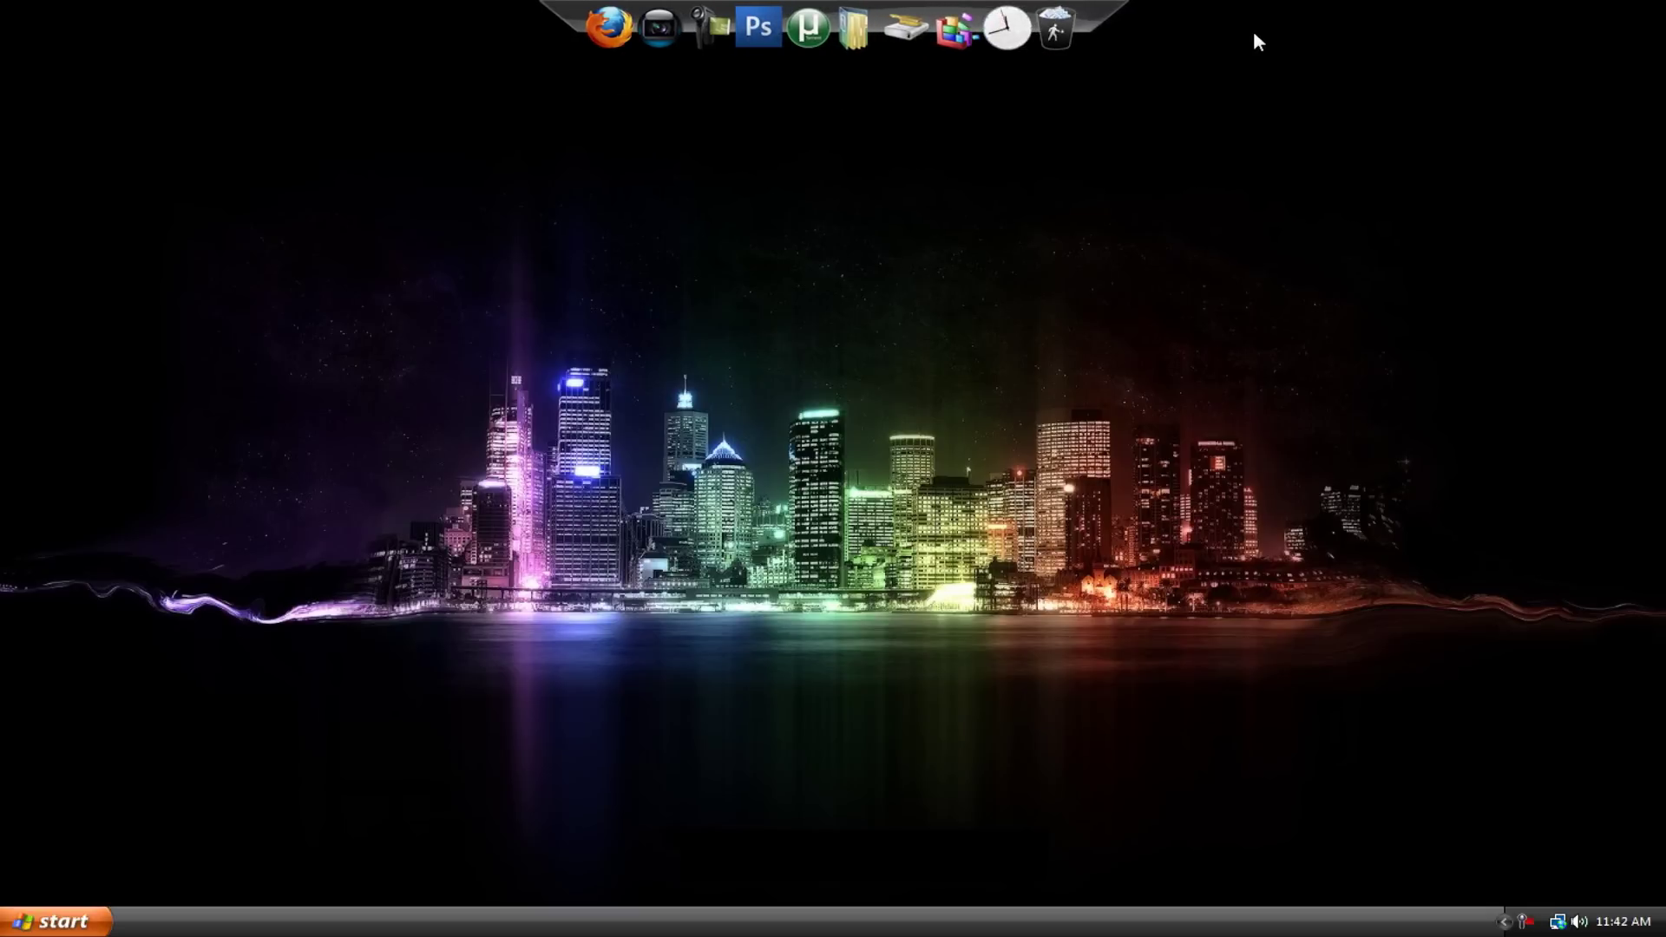
pyautogui.moveTo(182, 165); pyautogui.dragTo(1353, 725)
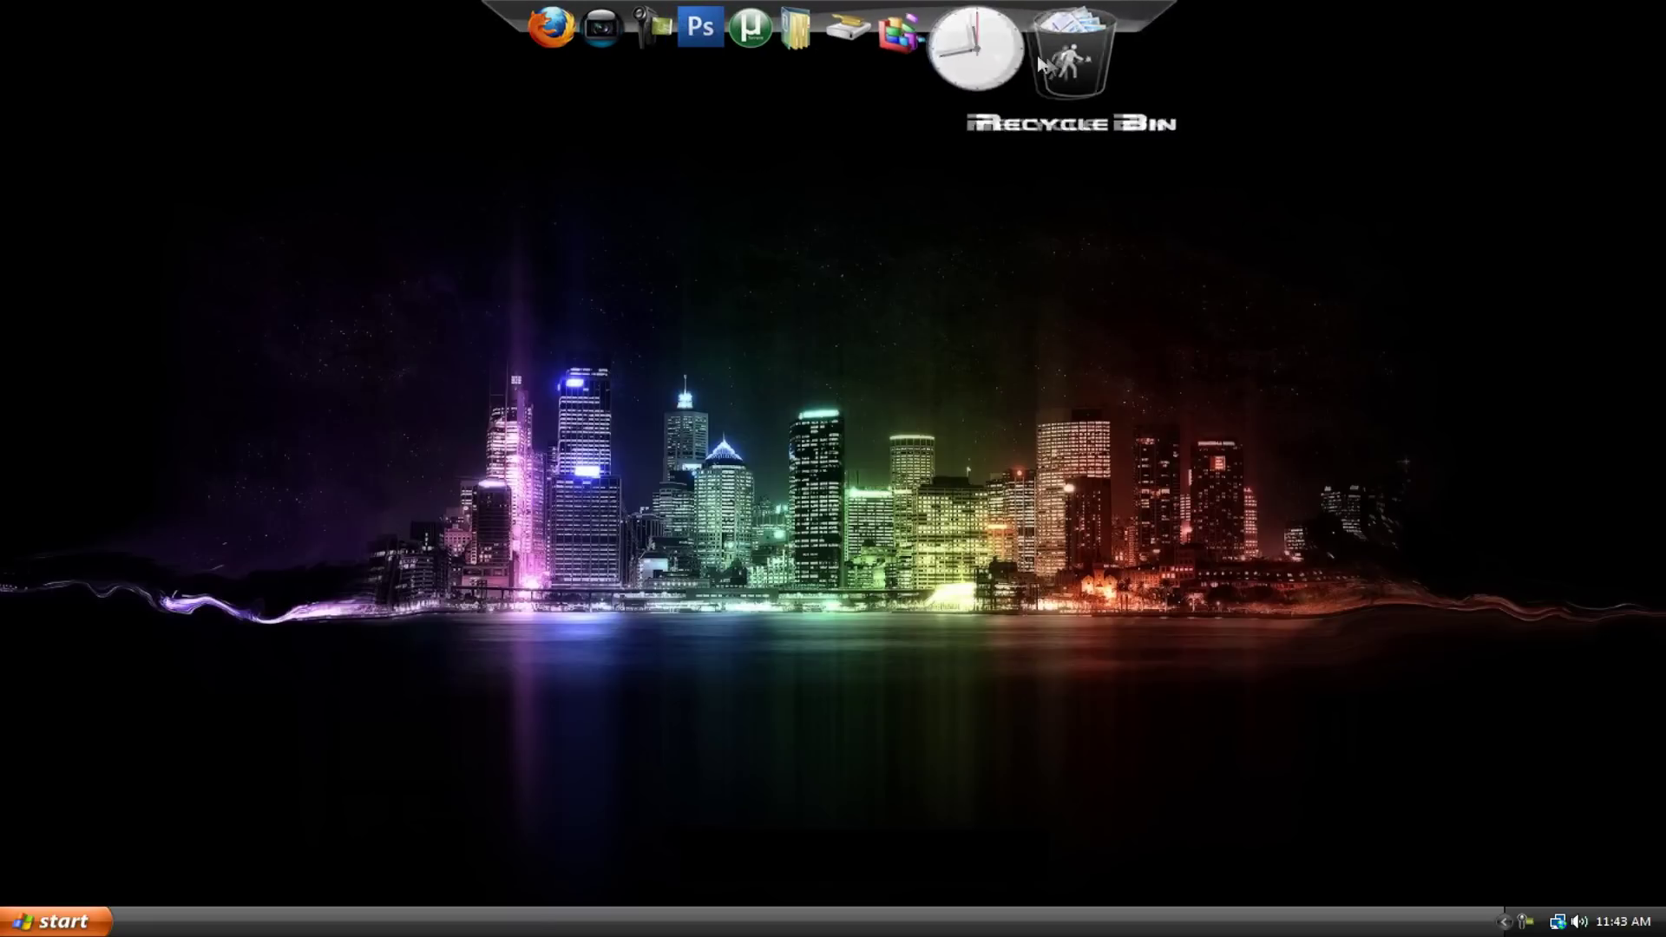
pyautogui.rightClick(1050, 55)
pyautogui.click(1091, 141)
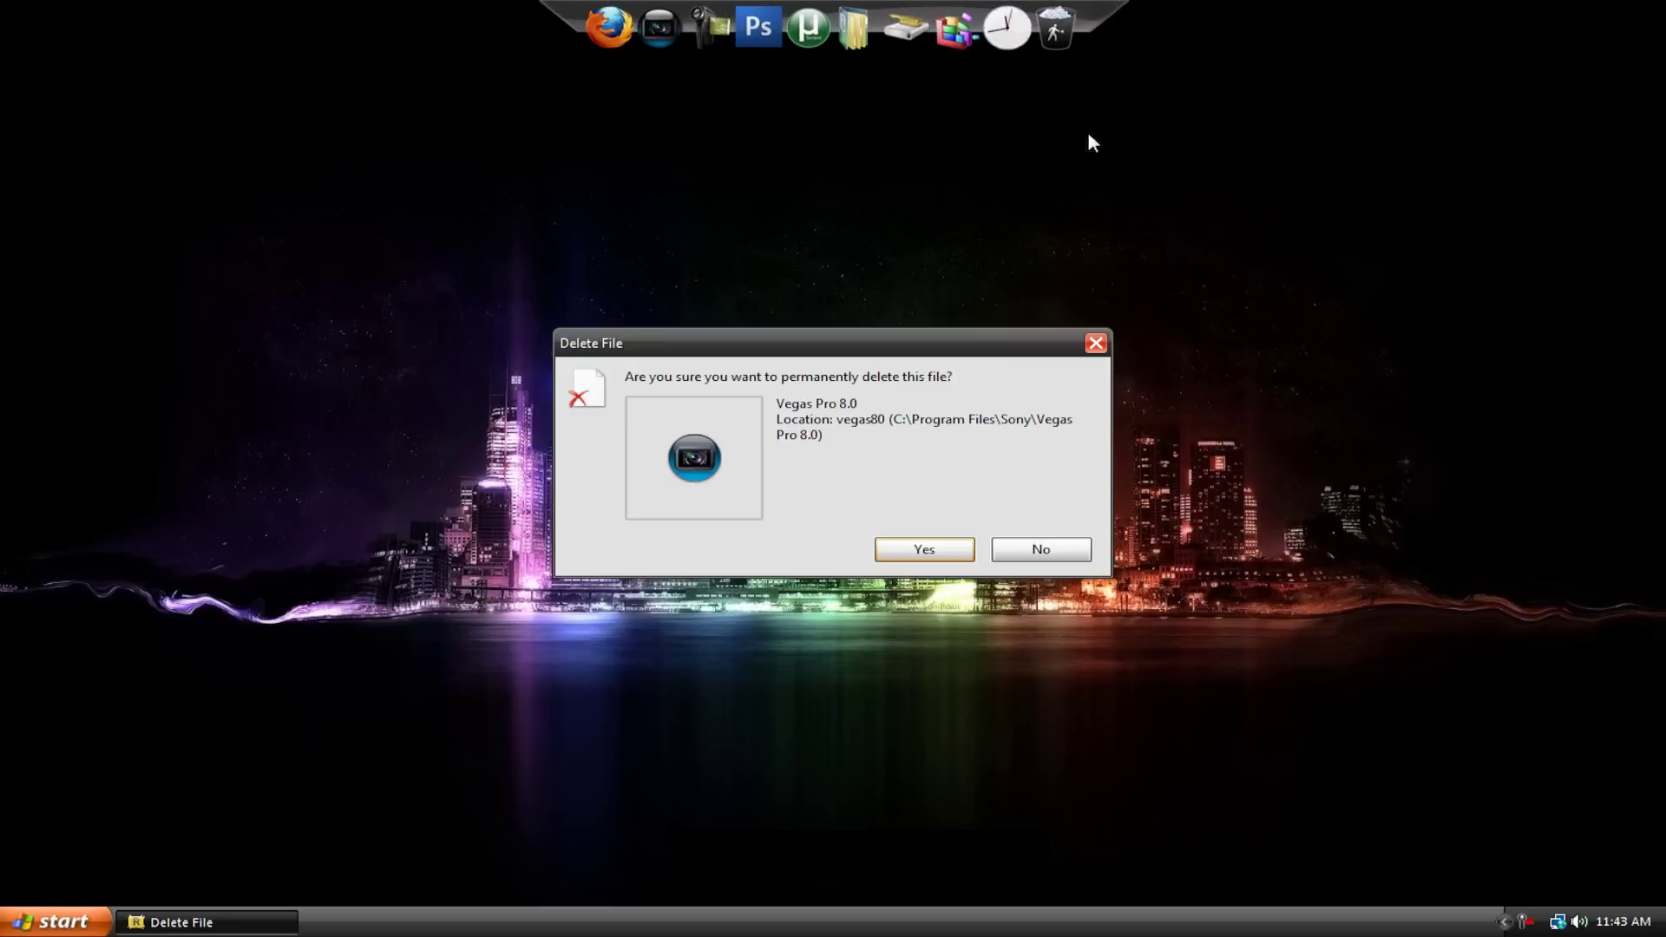
pyautogui.click(940, 552)
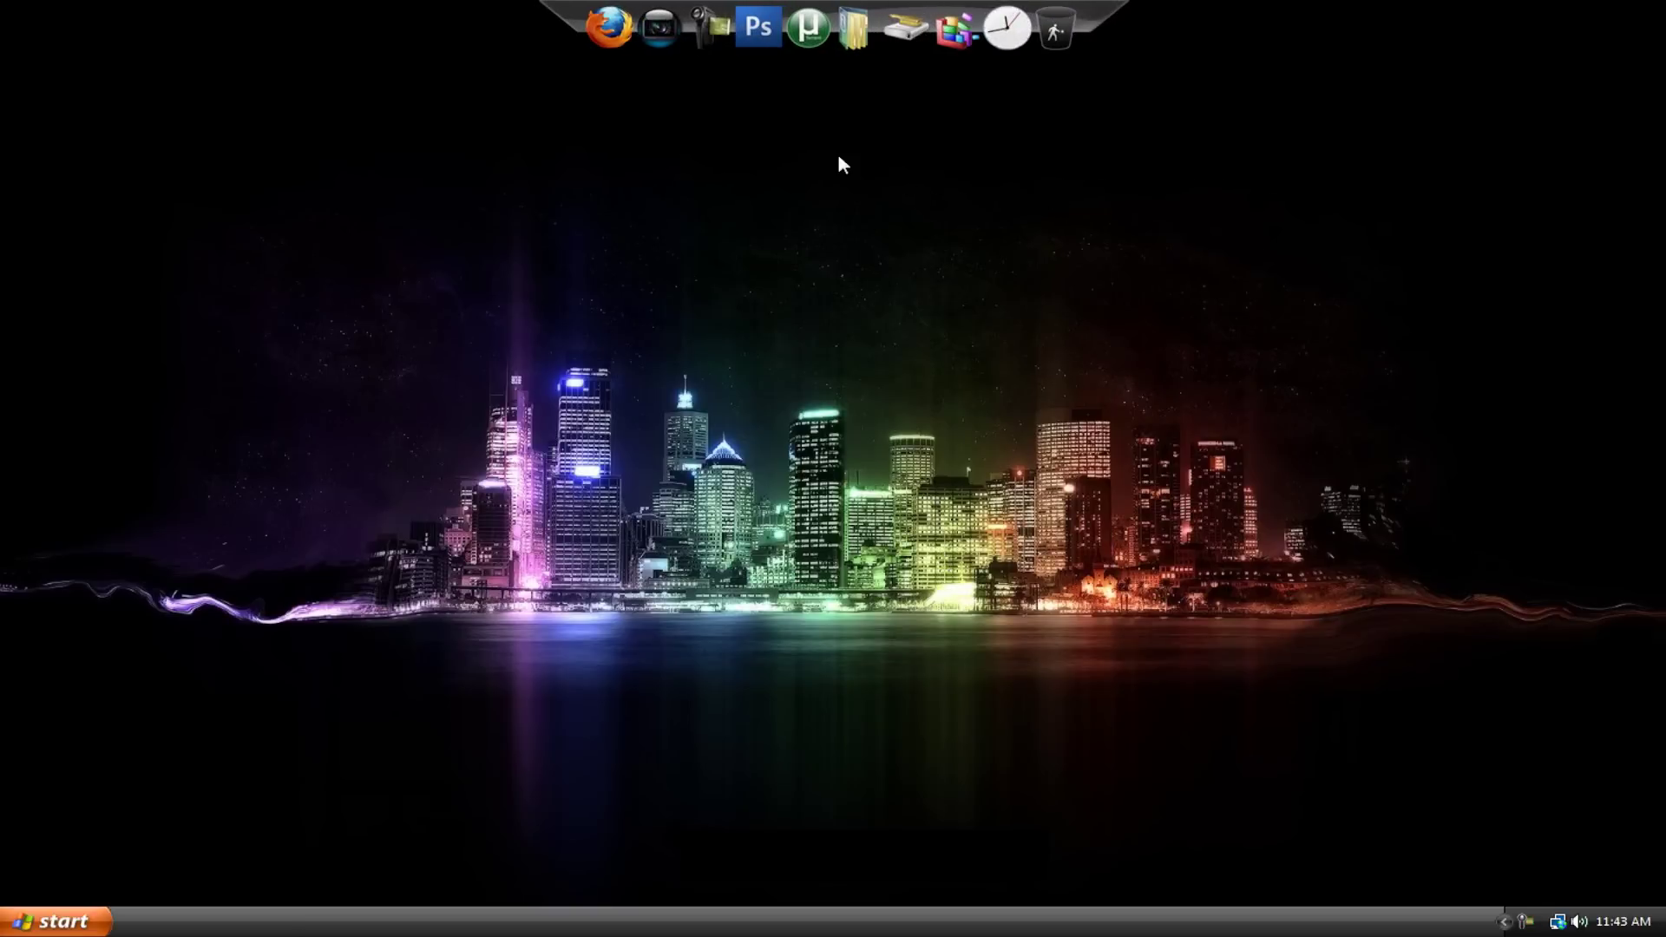
pyautogui.click(606, 33)
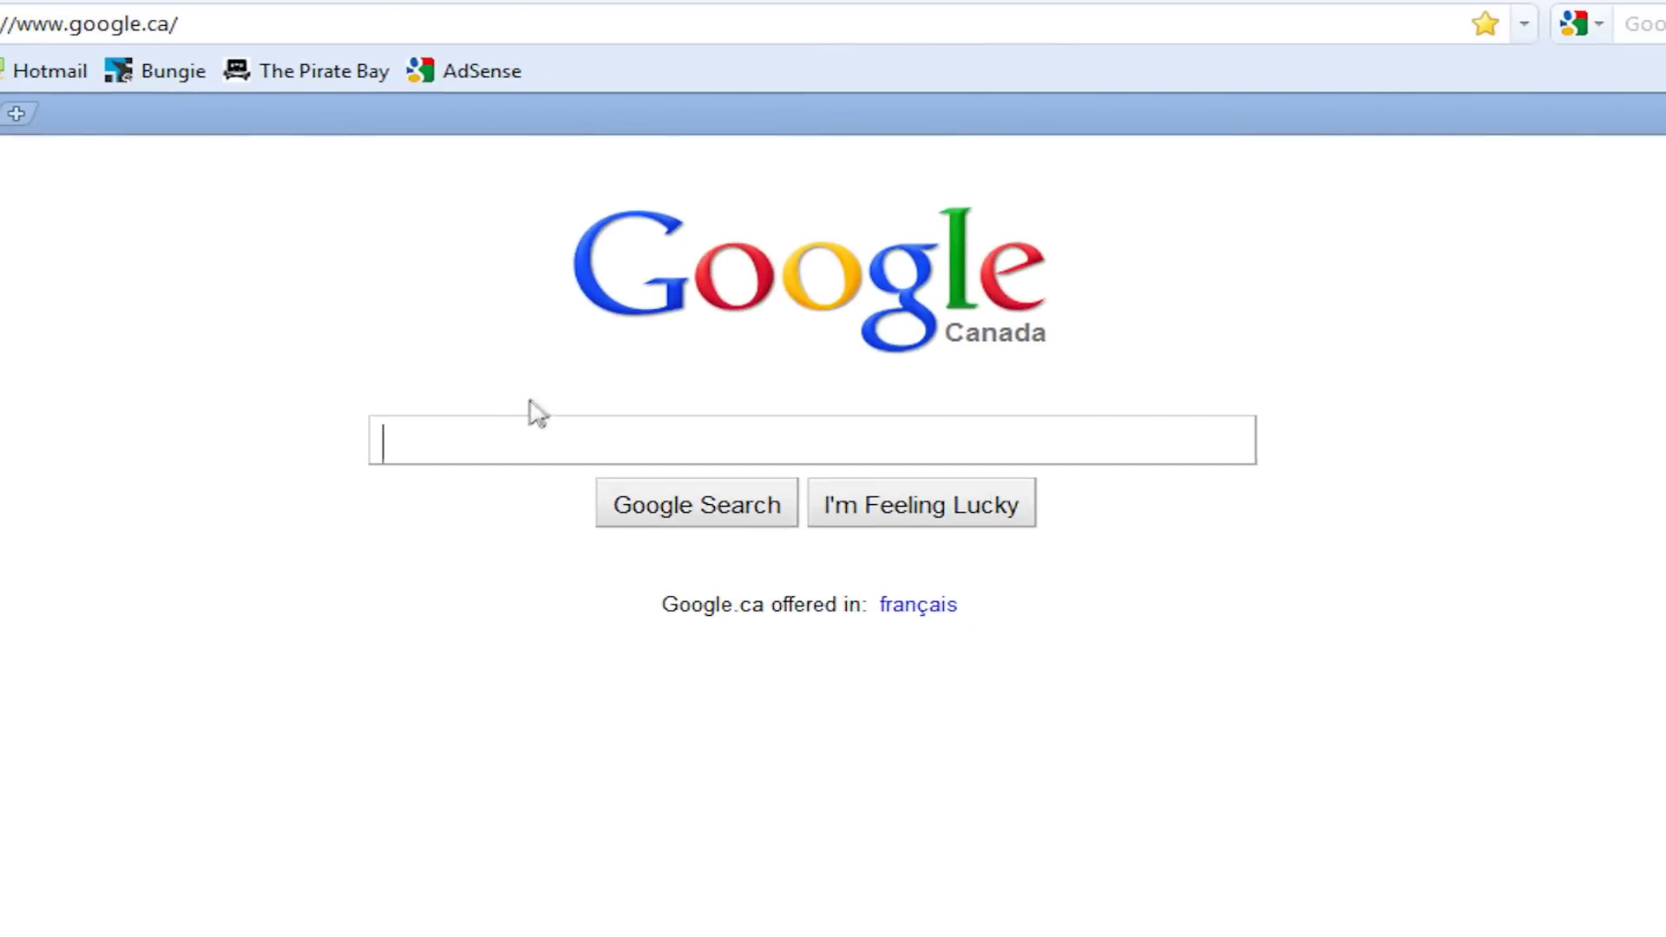
# - Search Google for 'rocketdock' and open the About RocketDock result on rocketdock.com
pyautogui.write('rocketdocketd')
pyautogui.press('Return')
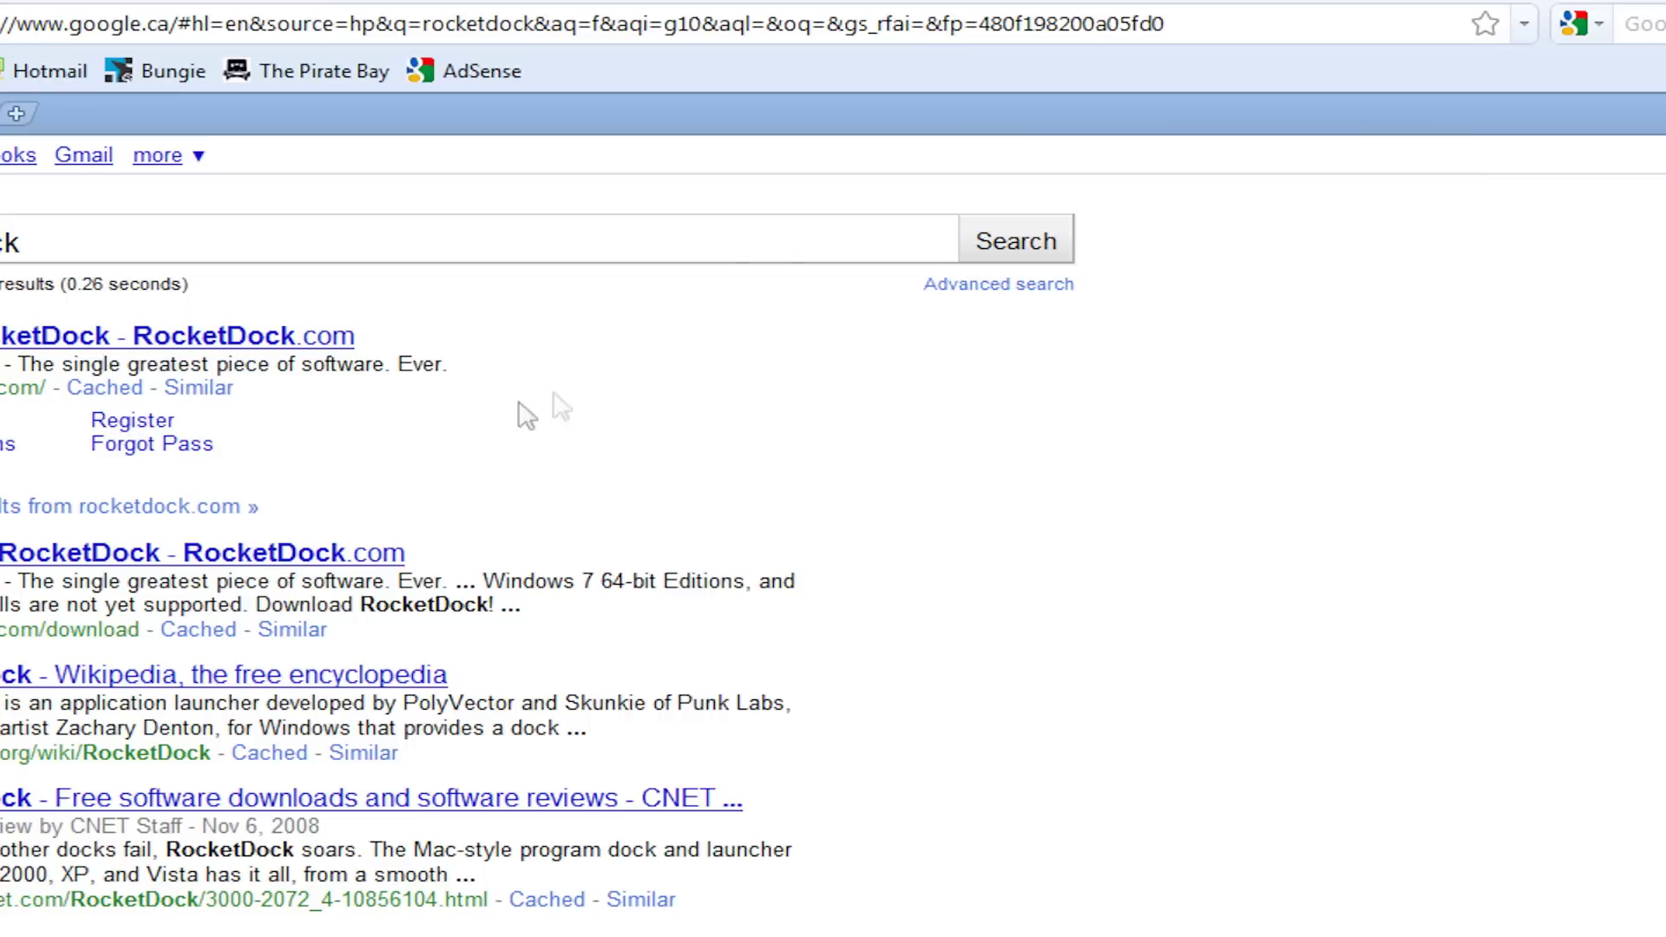
pyautogui.click(483, 332)
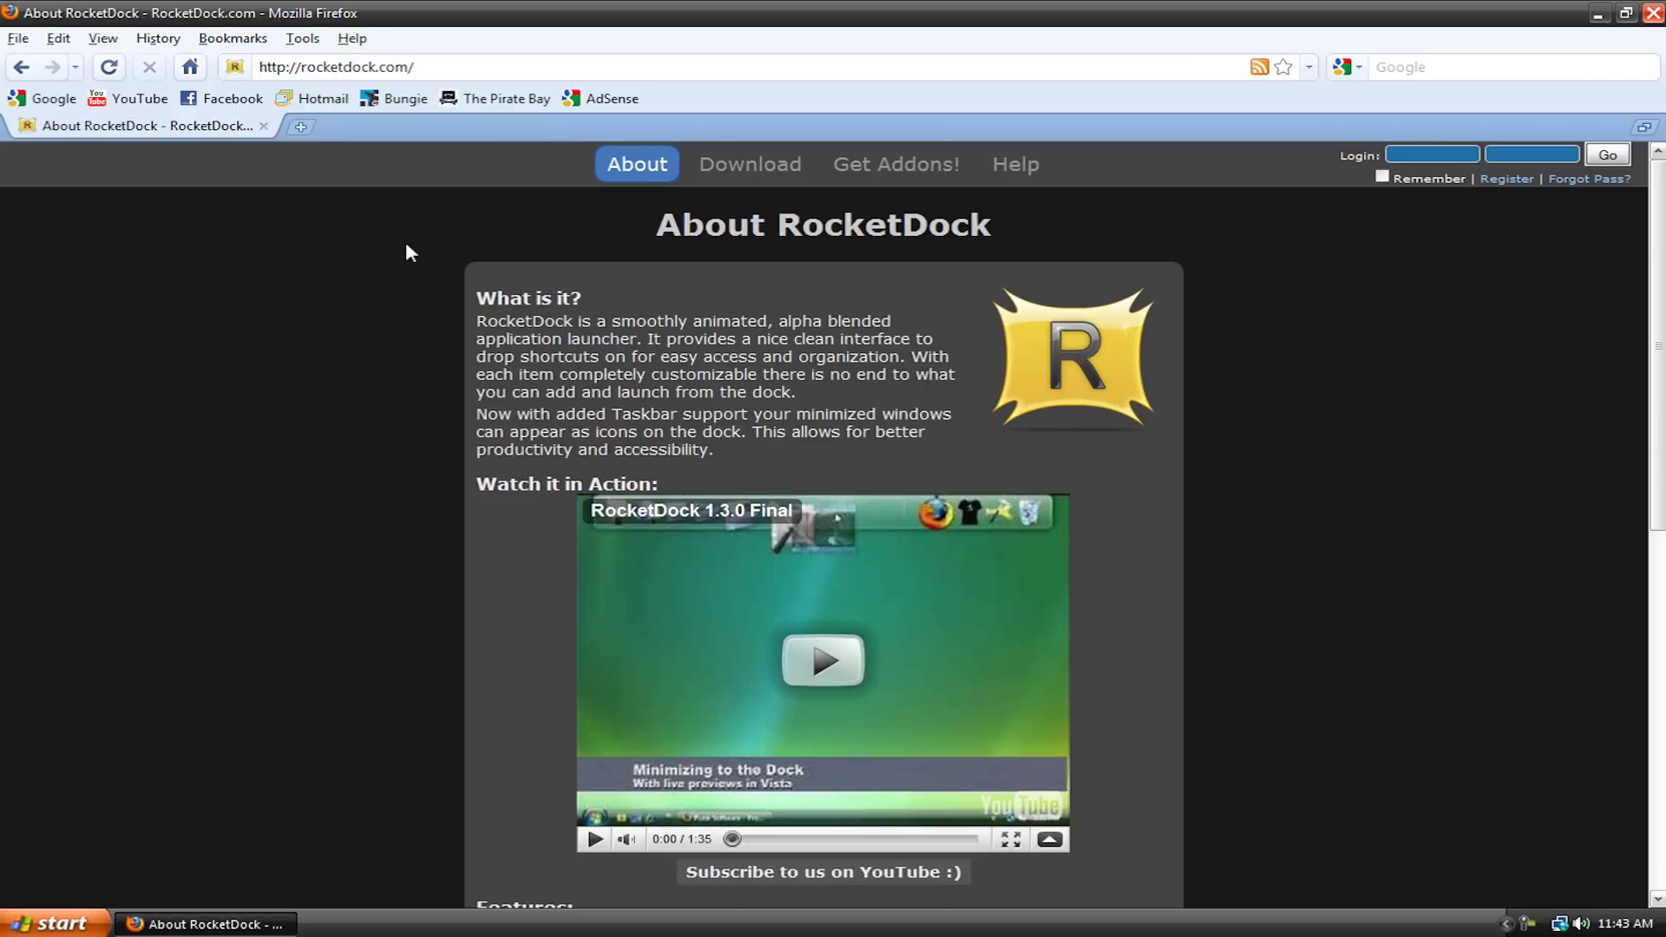
# - Visit the Download RocketDock page, cancel the v1.3.5 download, and close Firefox
pyautogui.click(749, 173)
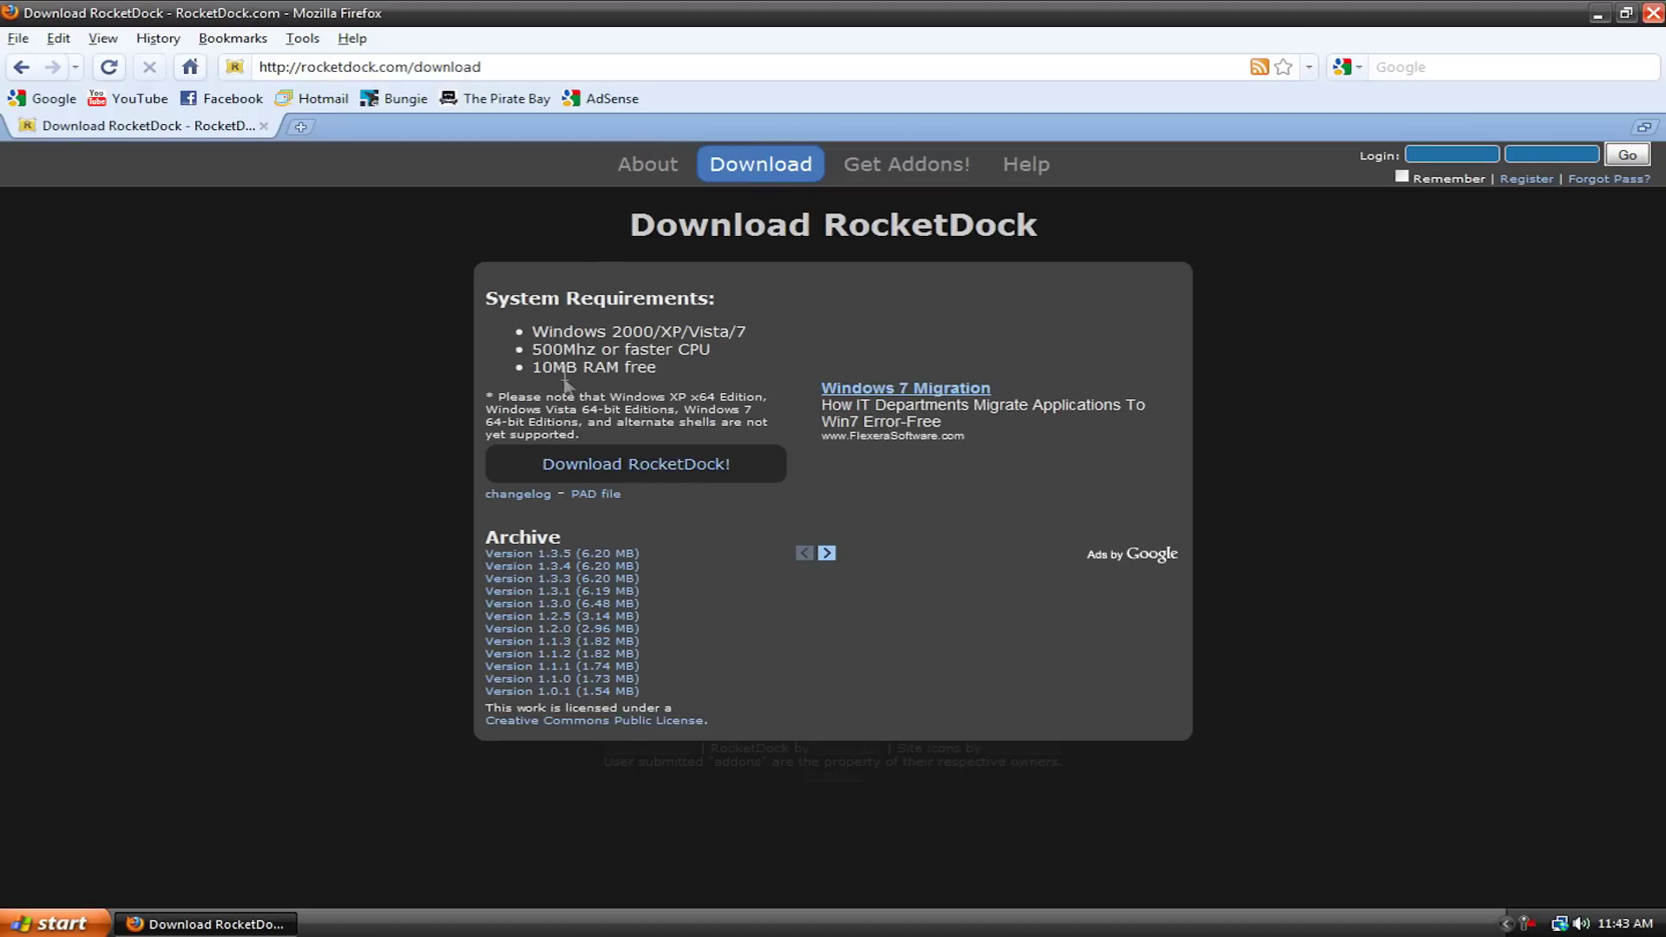
pyautogui.click(587, 468)
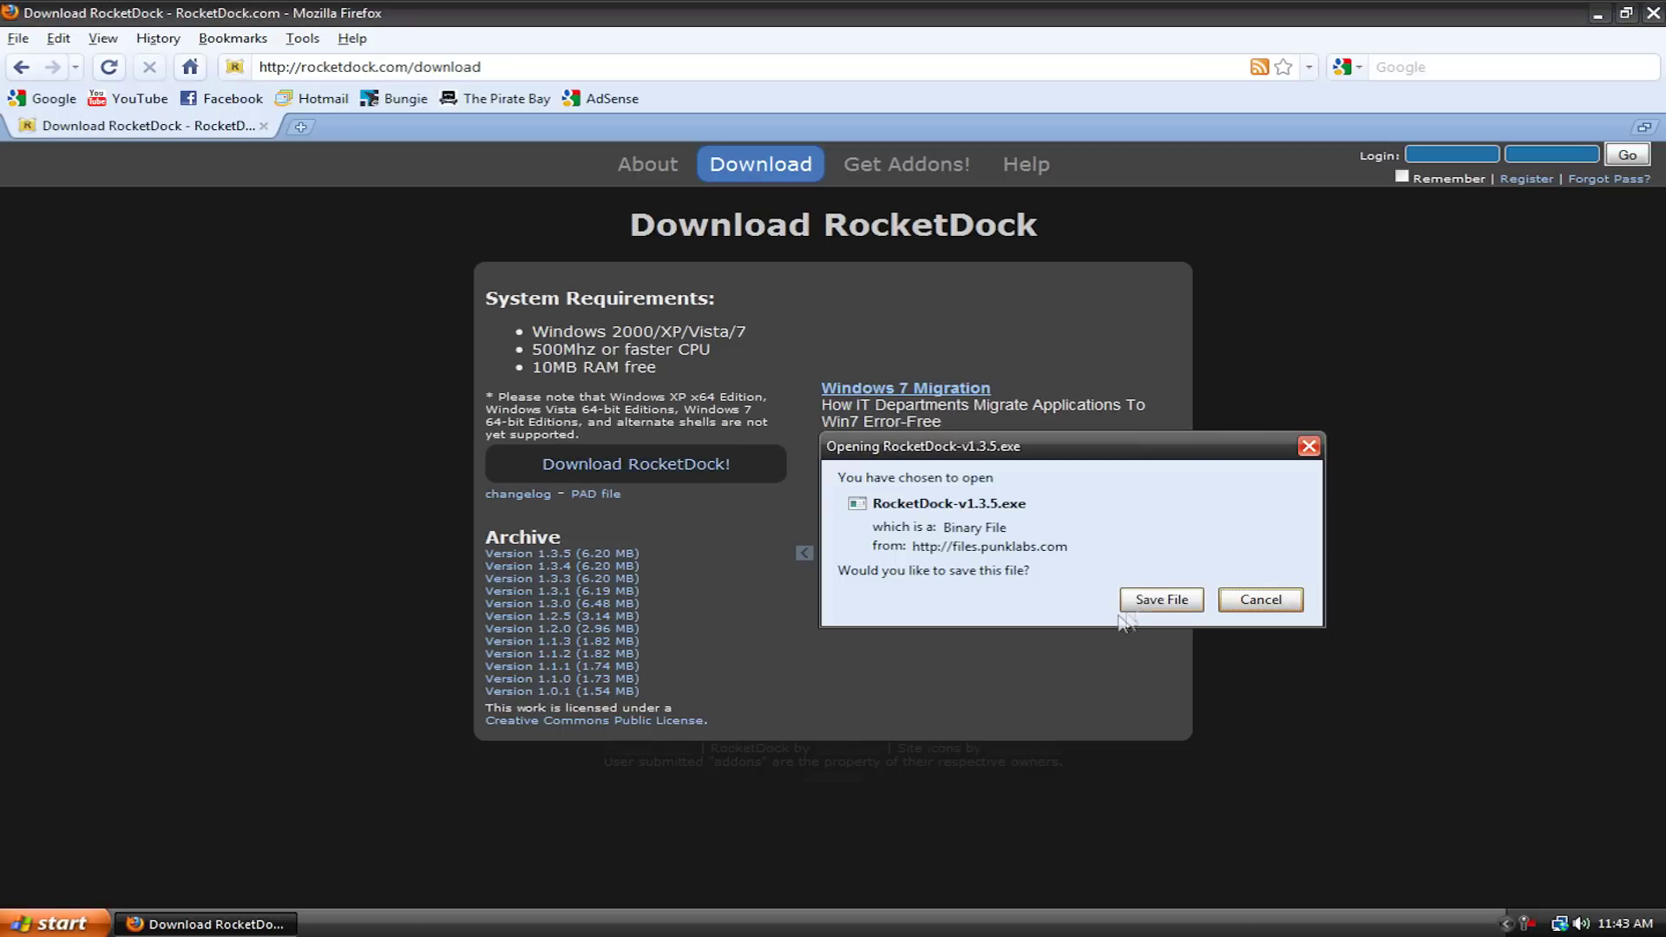
pyautogui.click(1245, 603)
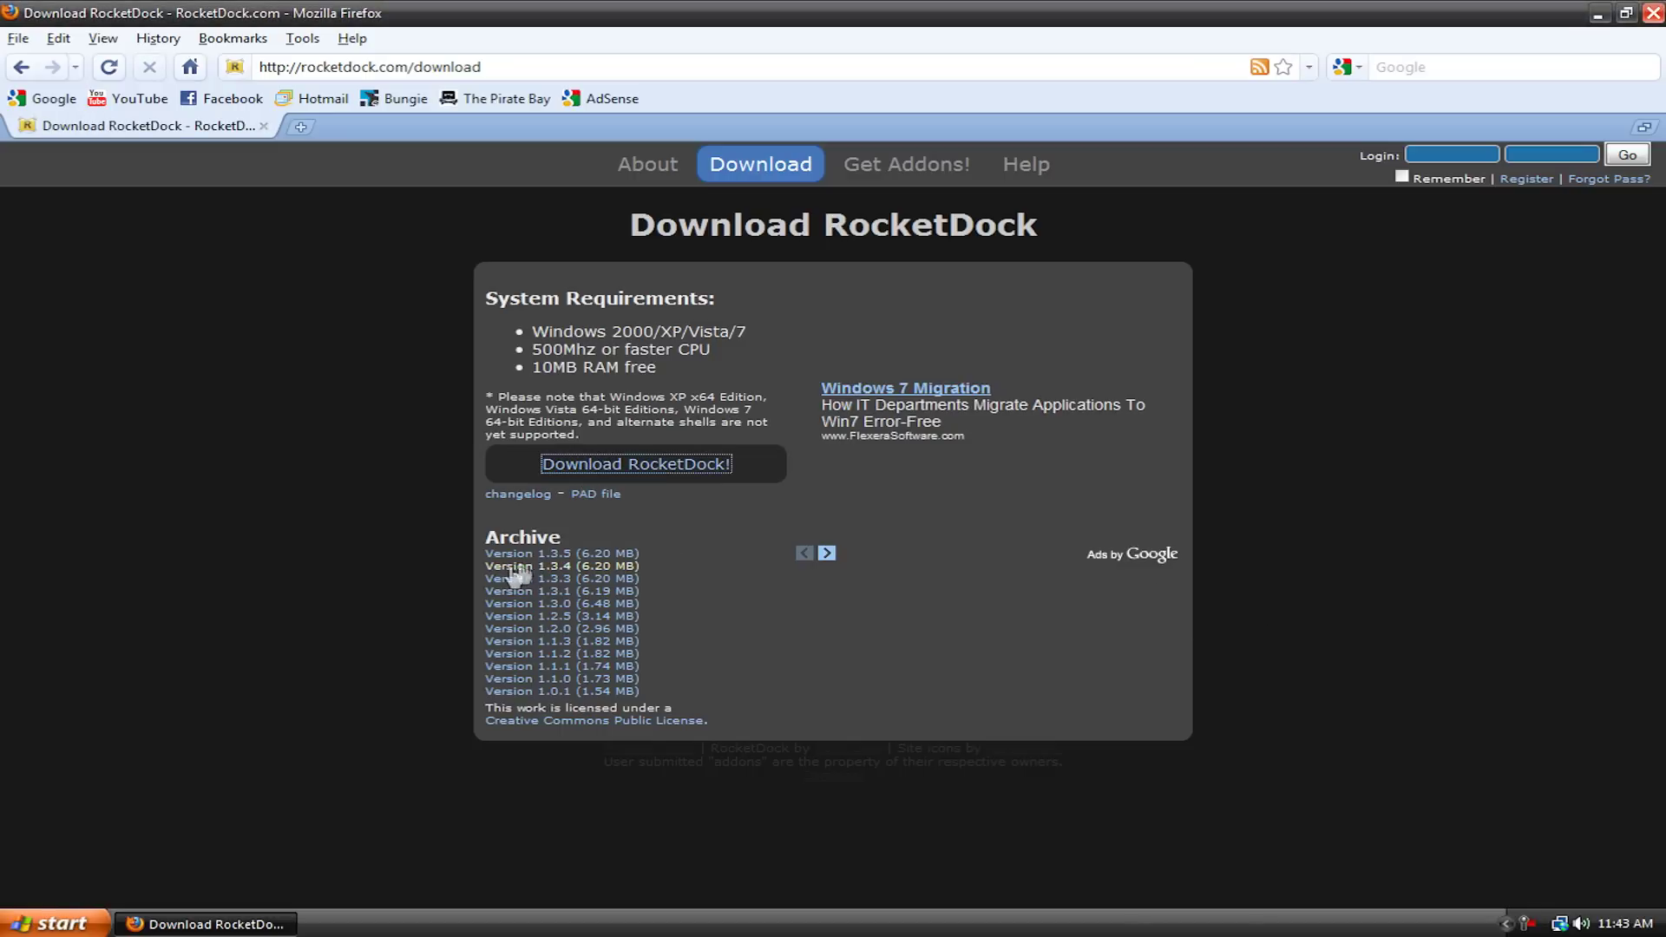
pyautogui.click(1653, 12)
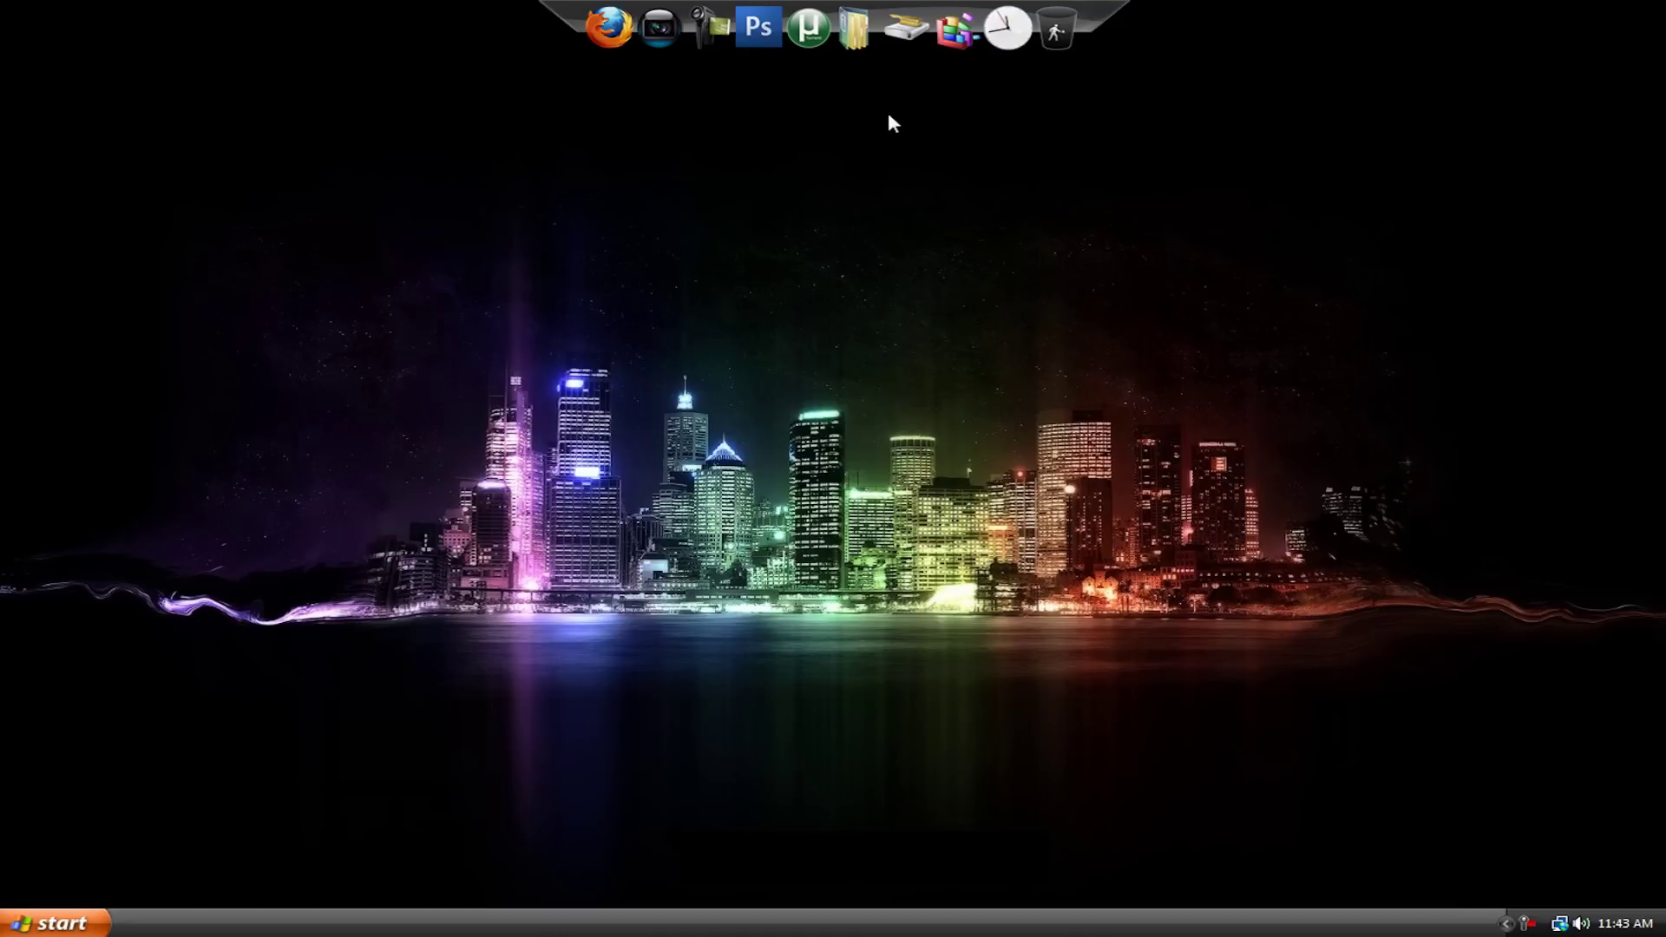
# - Move the dock to the bottom screen edge in Dock Settings
pyautogui.rightClick(880, 23)
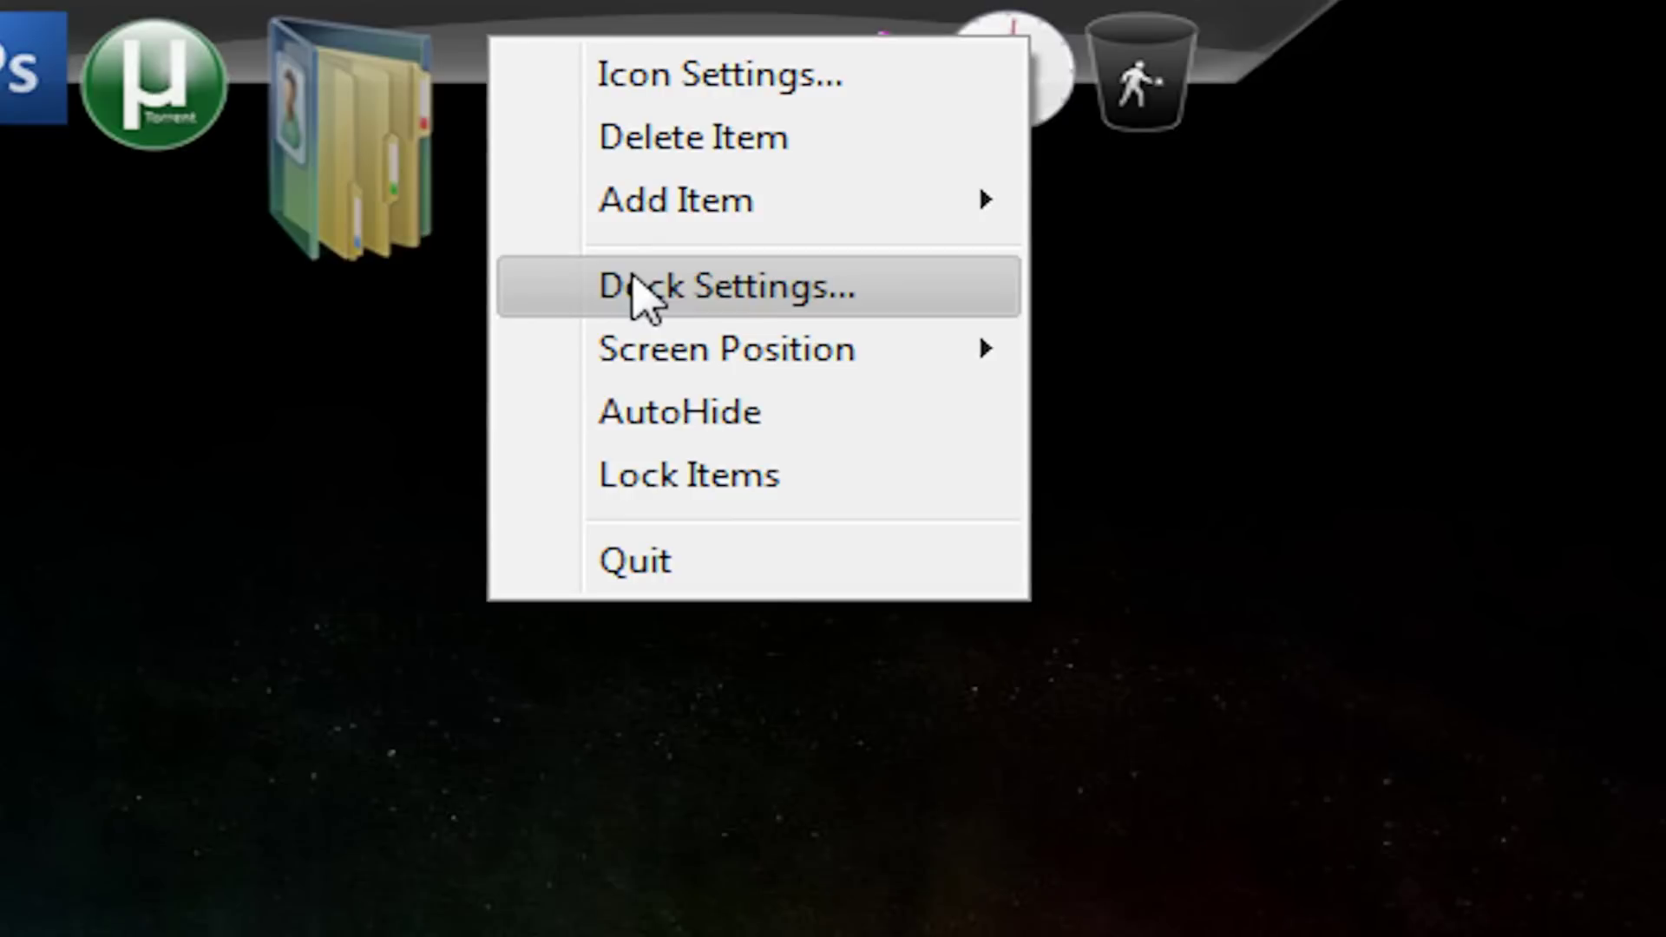
pyautogui.click(932, 105)
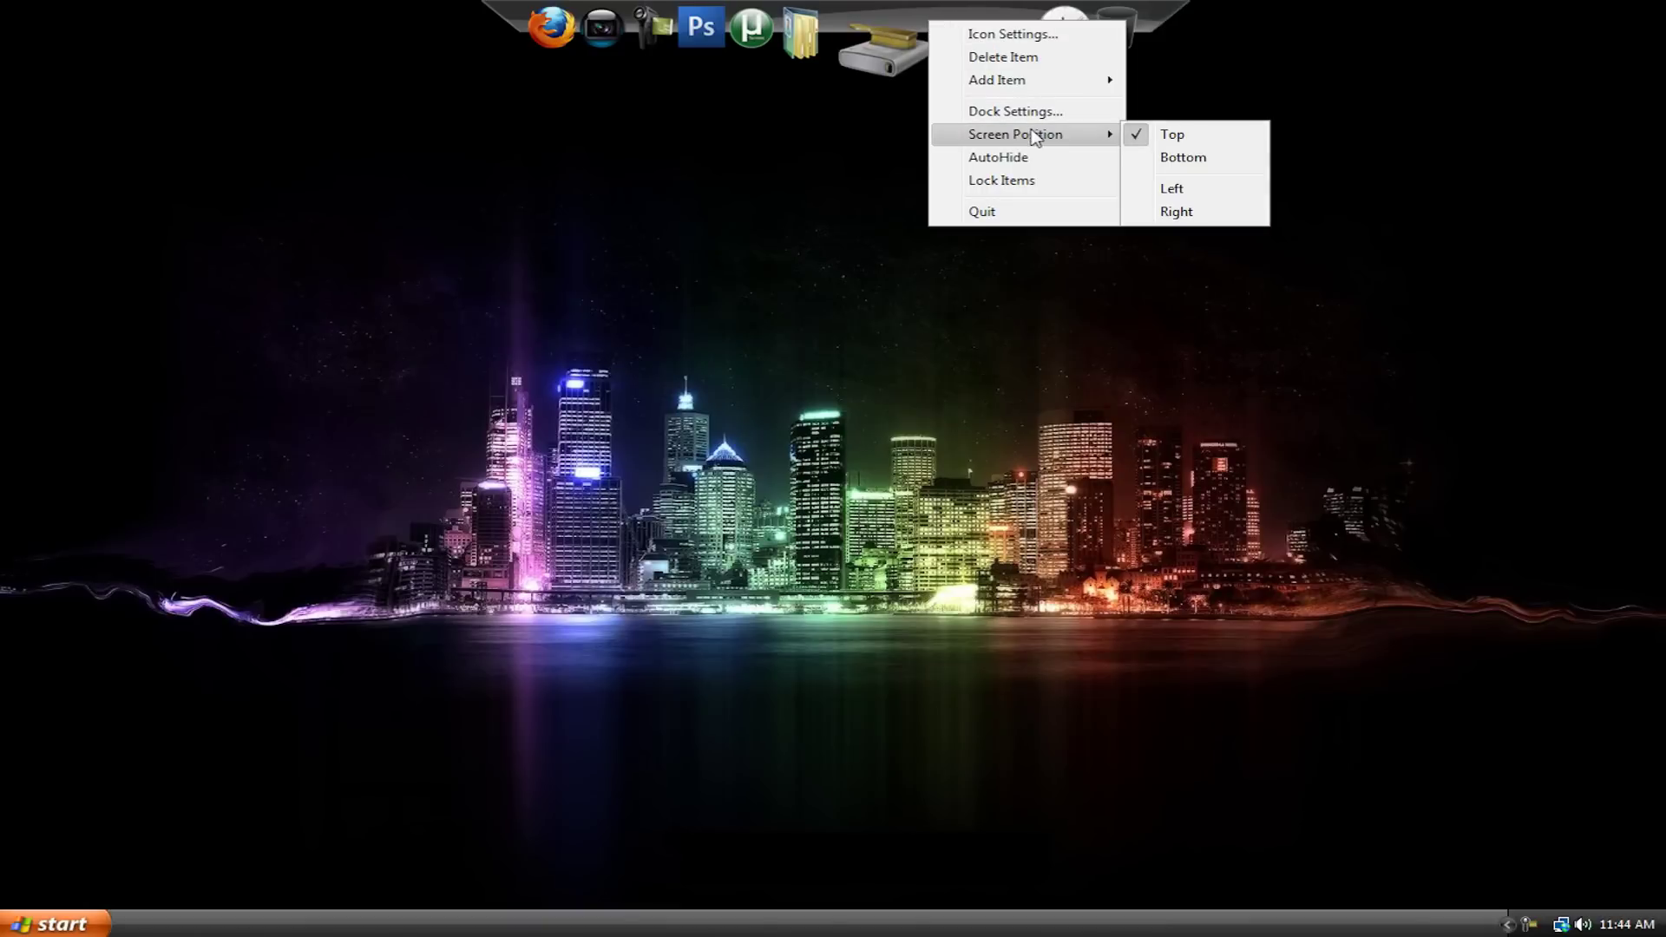
pyautogui.click(1199, 159)
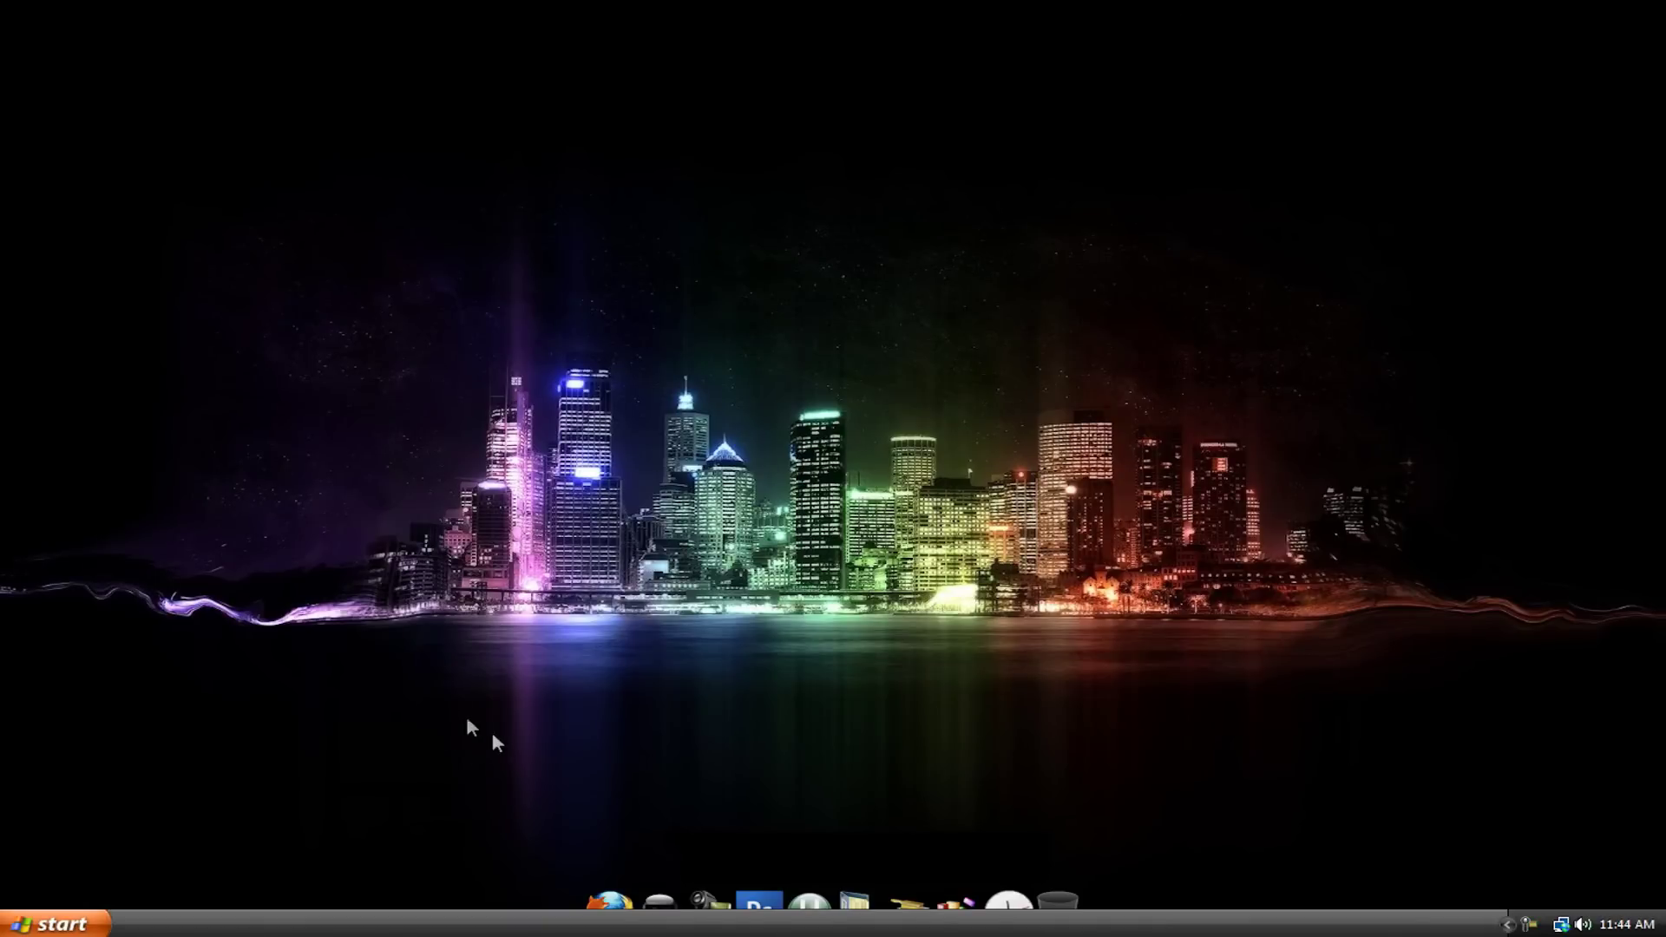
# - Unlock the Windows taskbar, drag it to the top, then return it to the bottom
pyautogui.rightClick(348, 933)
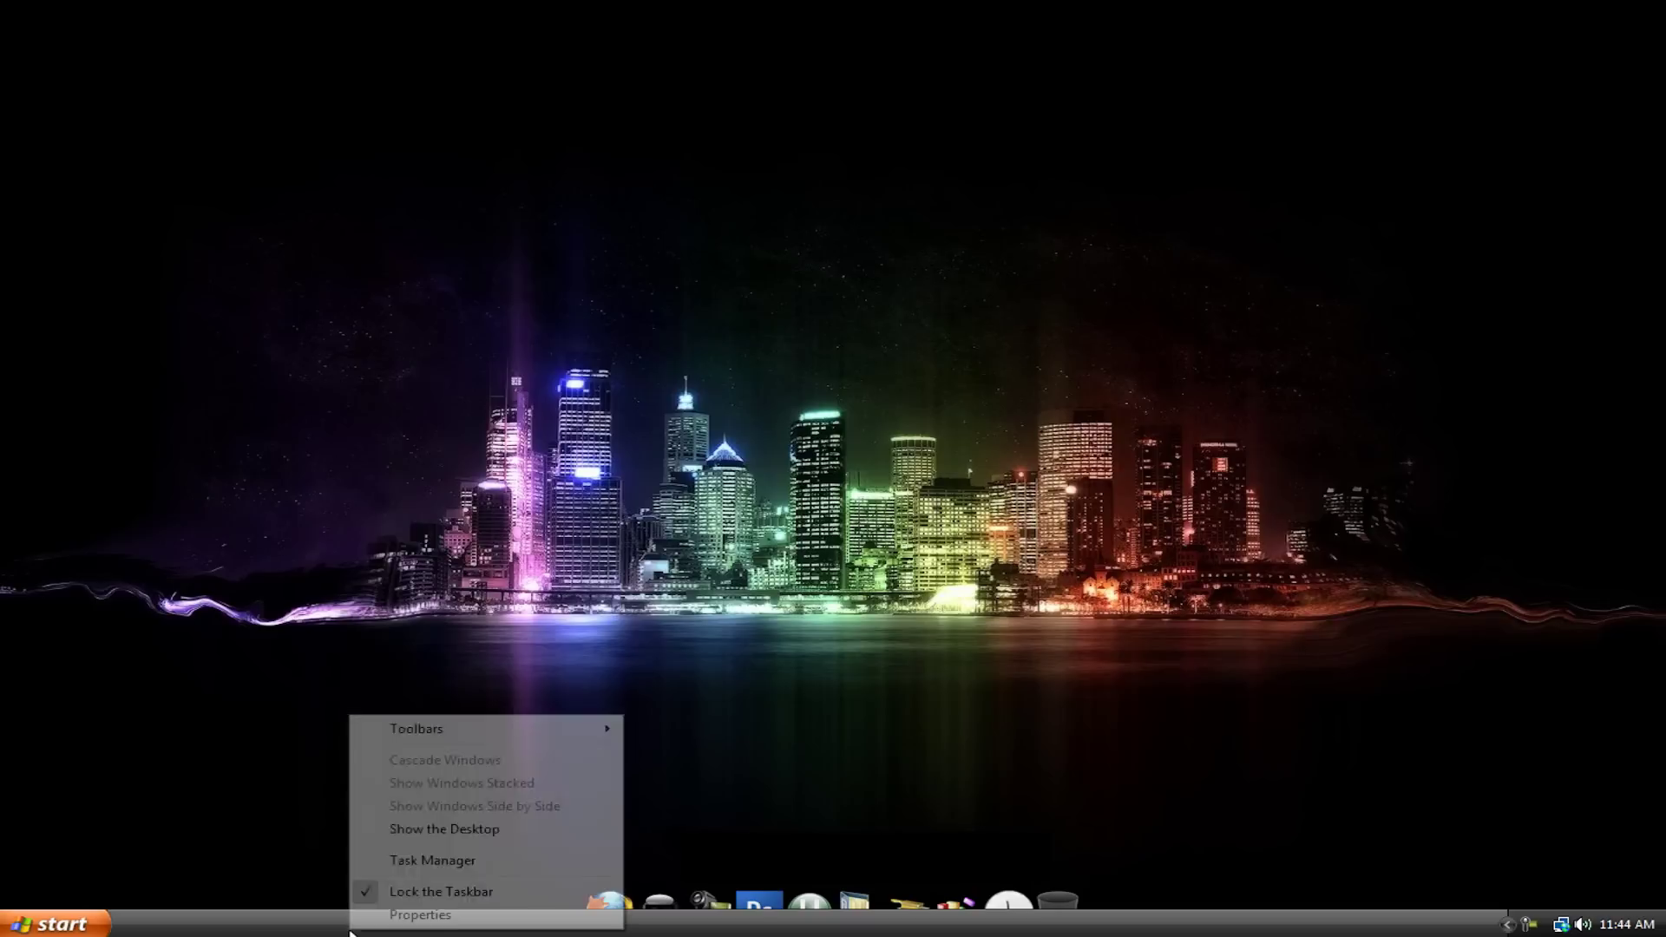
pyautogui.click(330, 934)
pyautogui.rightClick(338, 930)
pyautogui.click(337, 930)
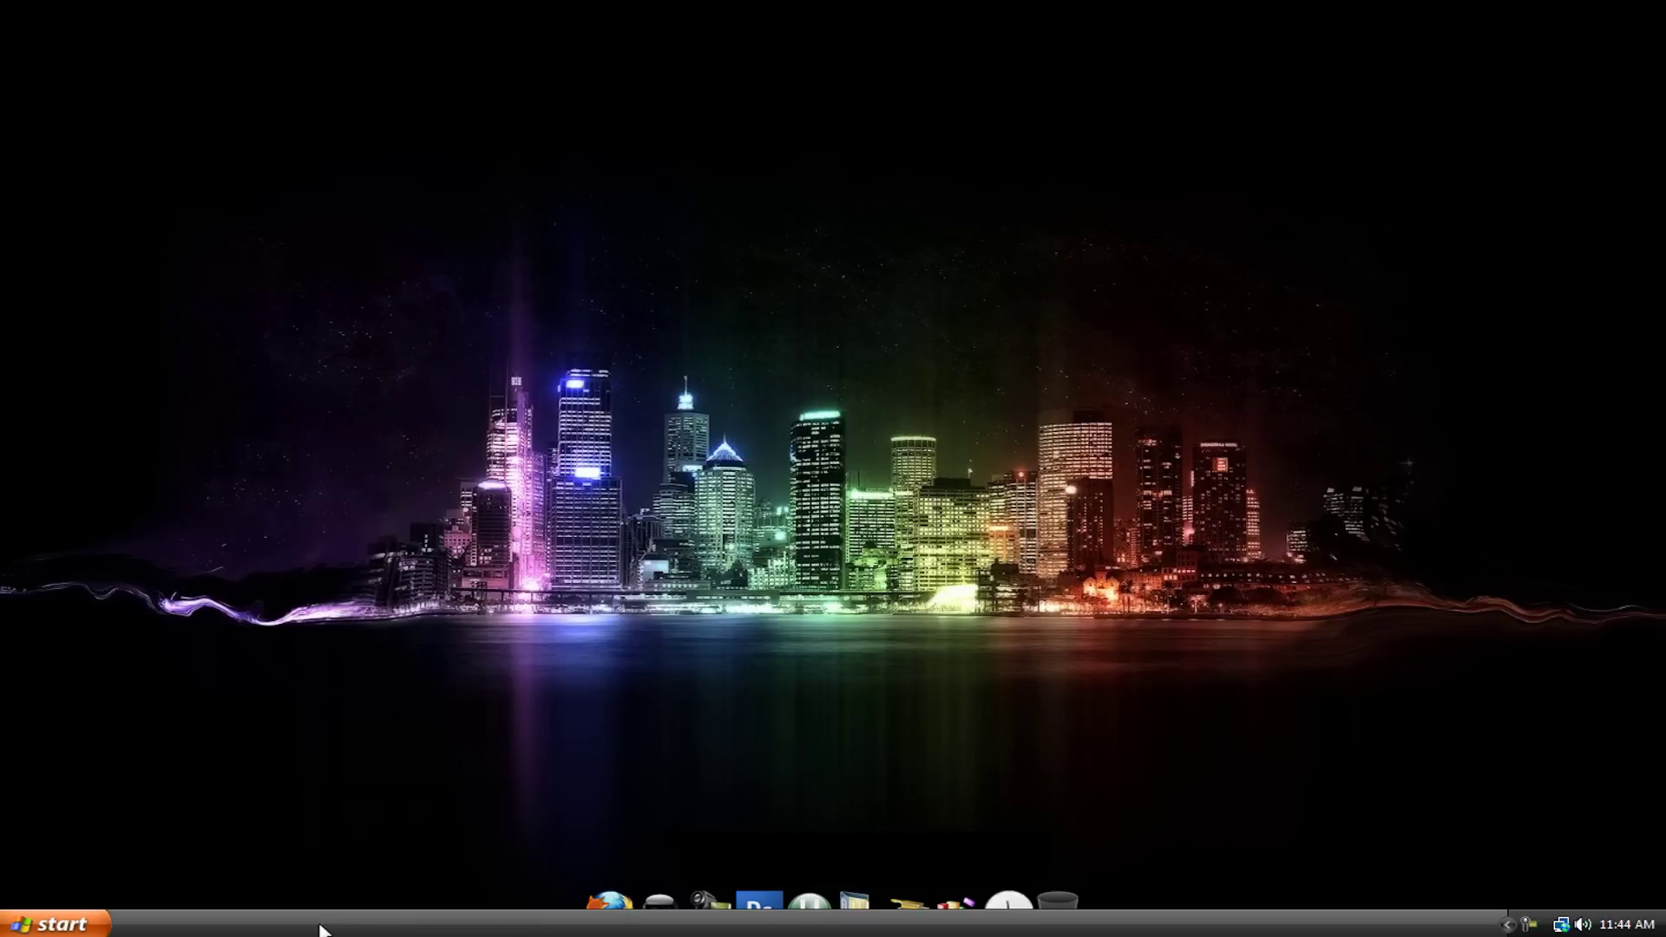
pyautogui.rightClick(260, 921)
pyautogui.click(330, 875)
pyautogui.moveTo(268, 924); pyautogui.dragTo(1074, 8)
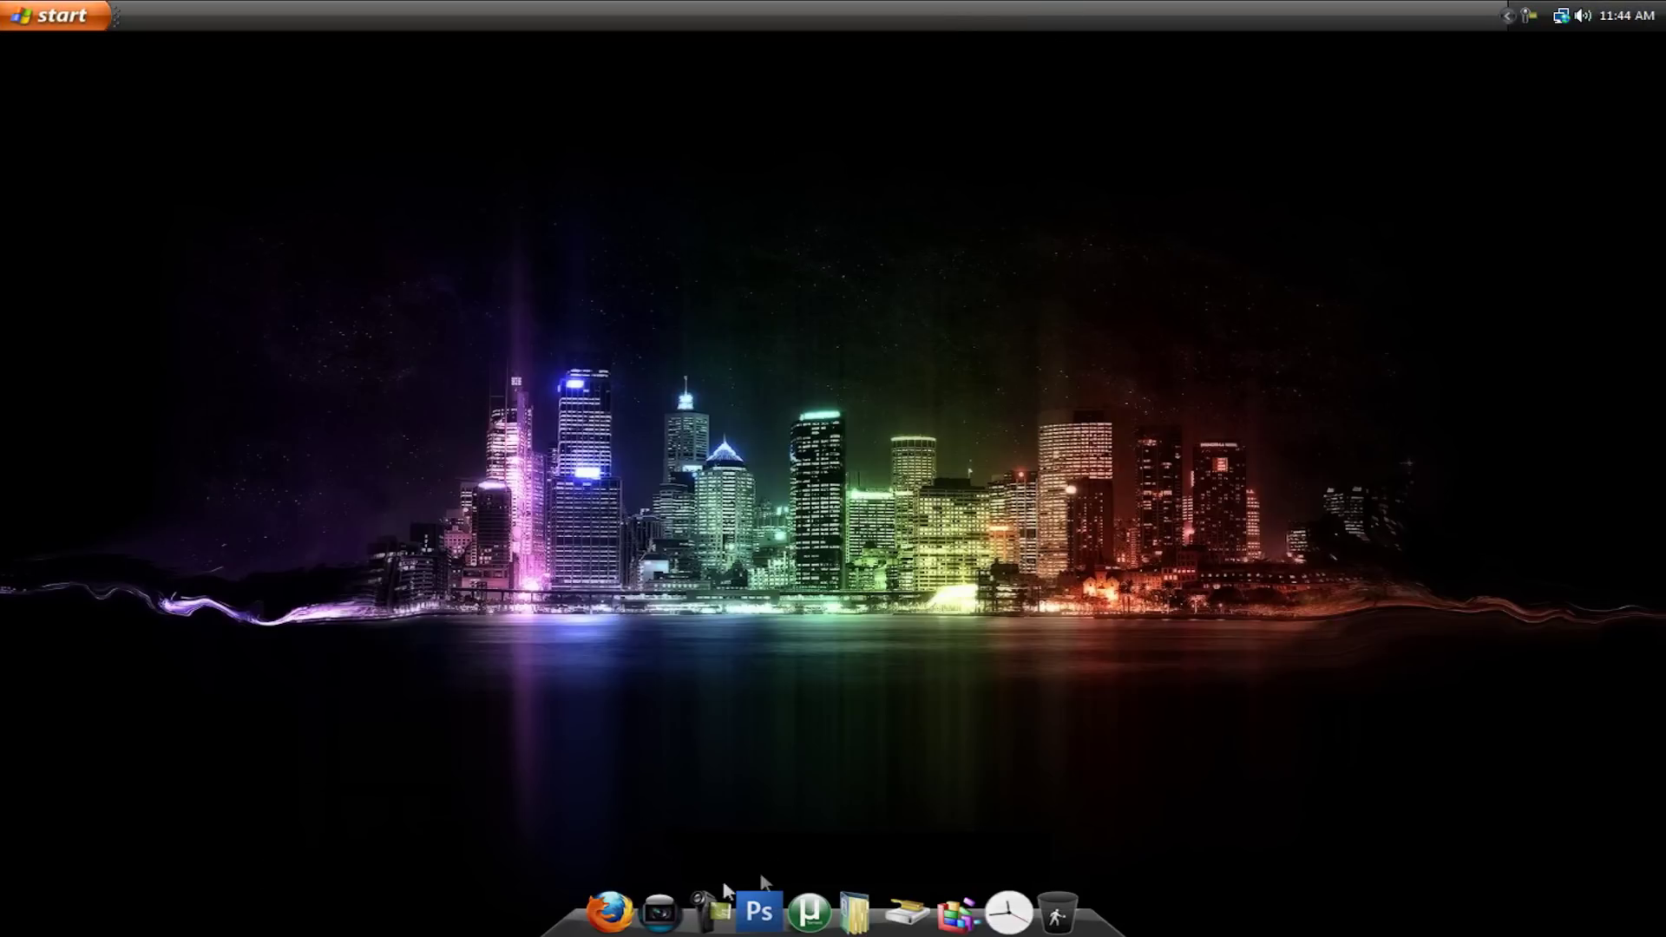
pyautogui.moveTo(579, 19); pyautogui.dragTo(555, 931)
pyautogui.rightClick(552, 929)
pyautogui.press('Escape')
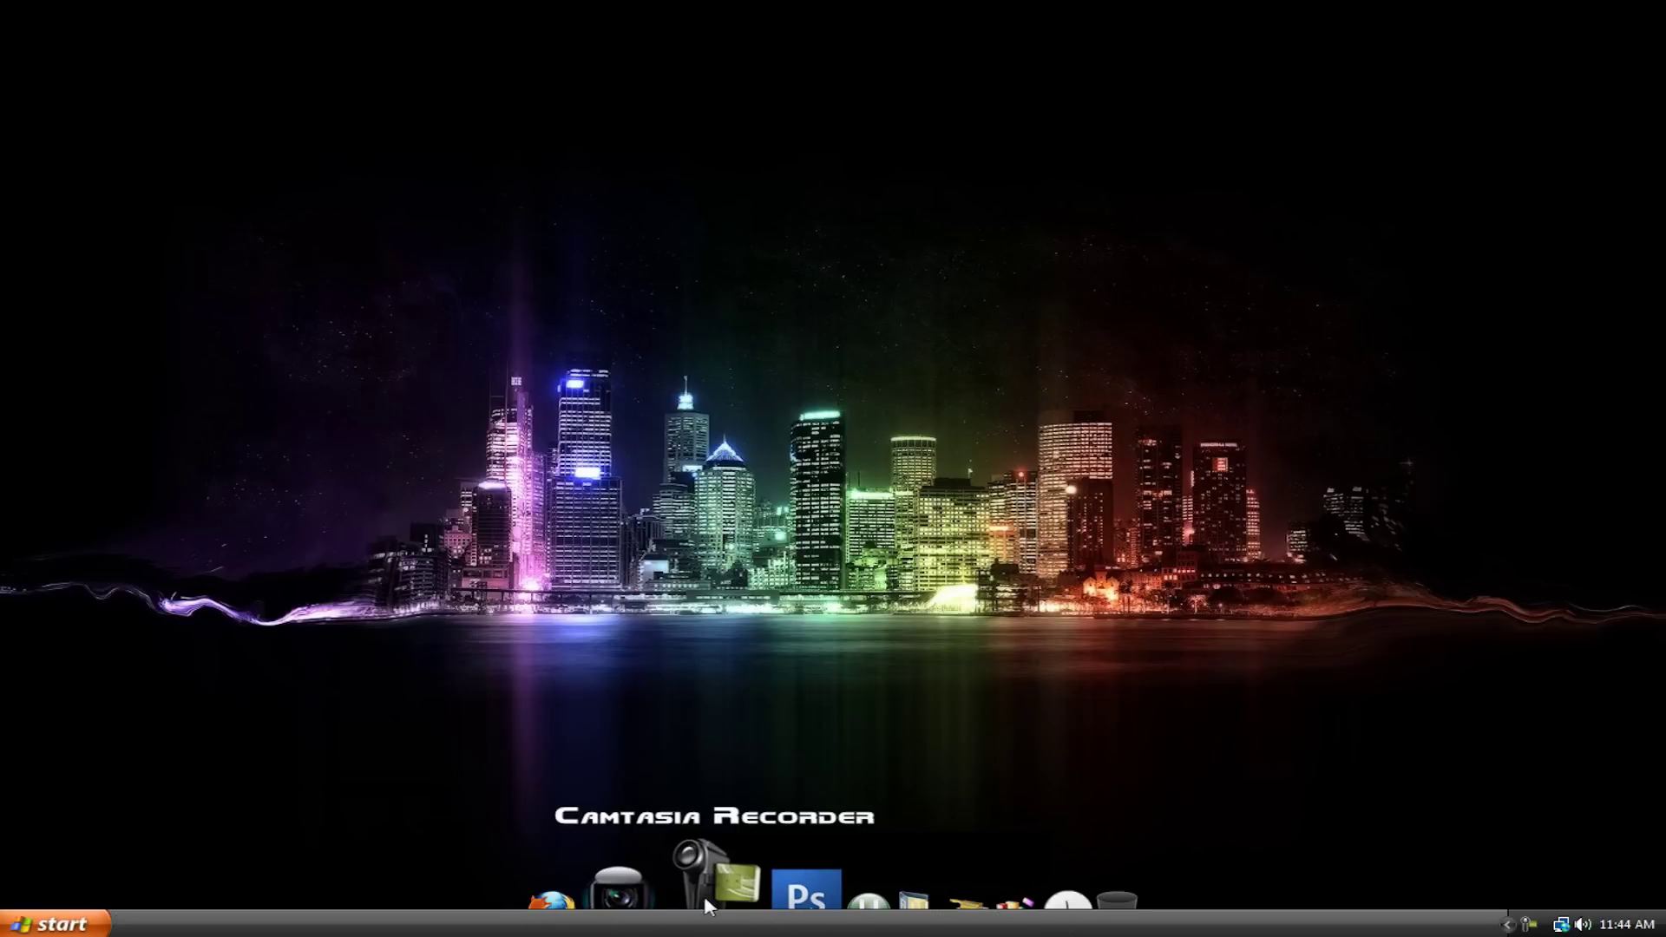
# - Move the dock to the left screen edge, then back to the top edge
pyautogui.rightClick(704, 895)
pyautogui.moveTo(759, 807)
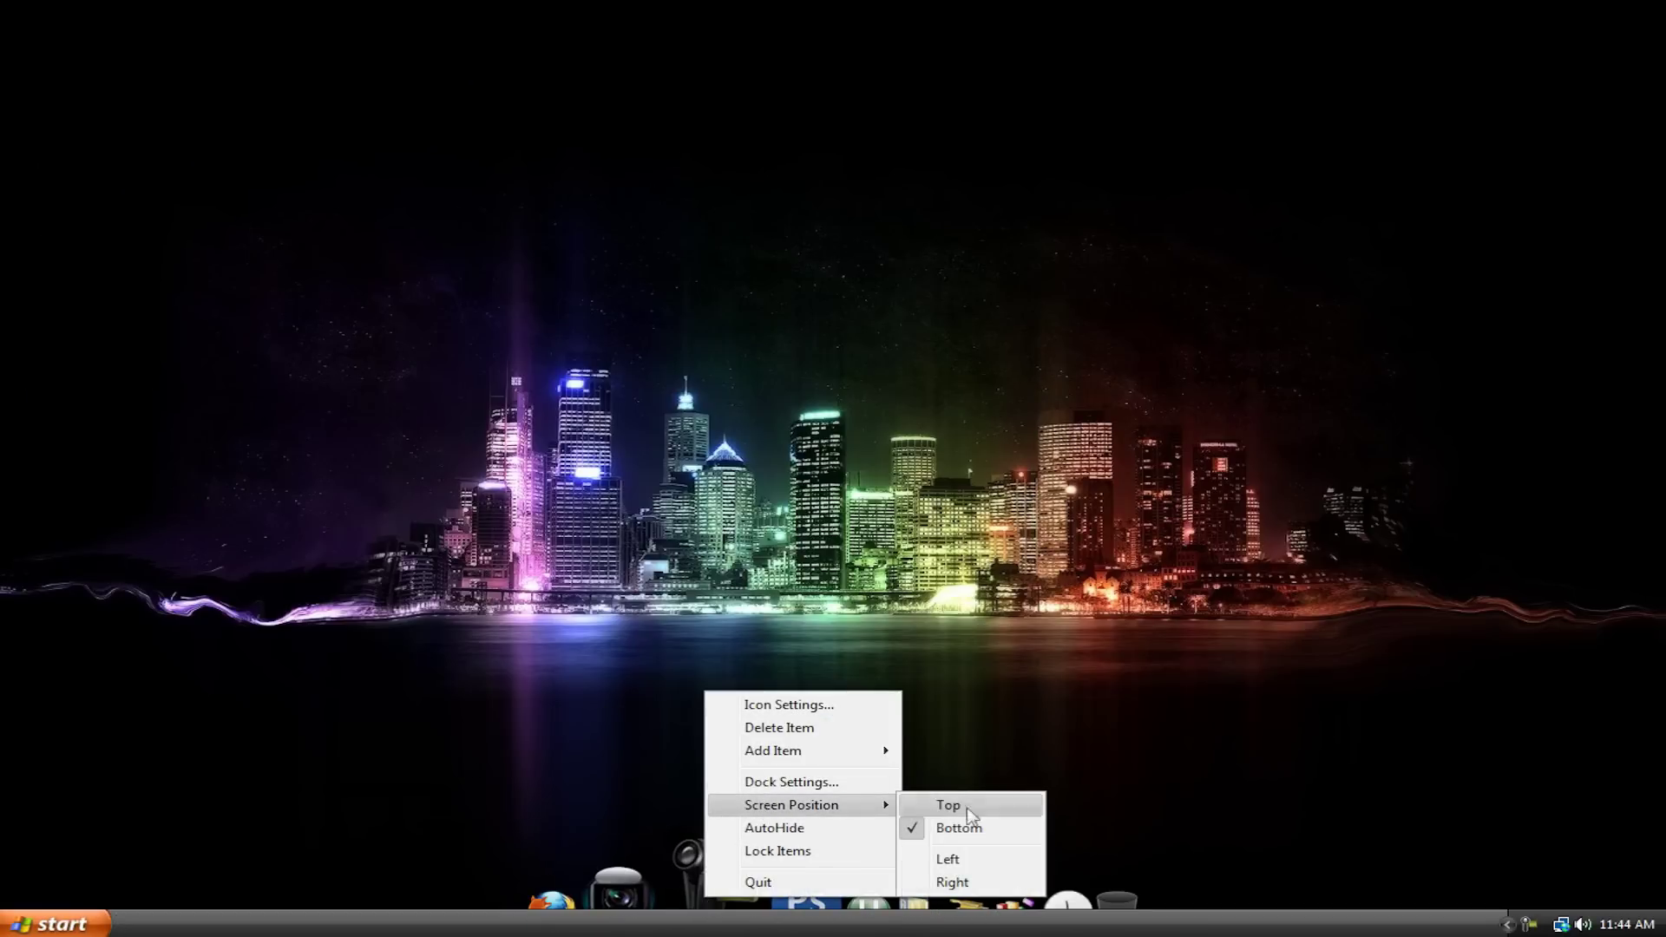
pyautogui.click(977, 861)
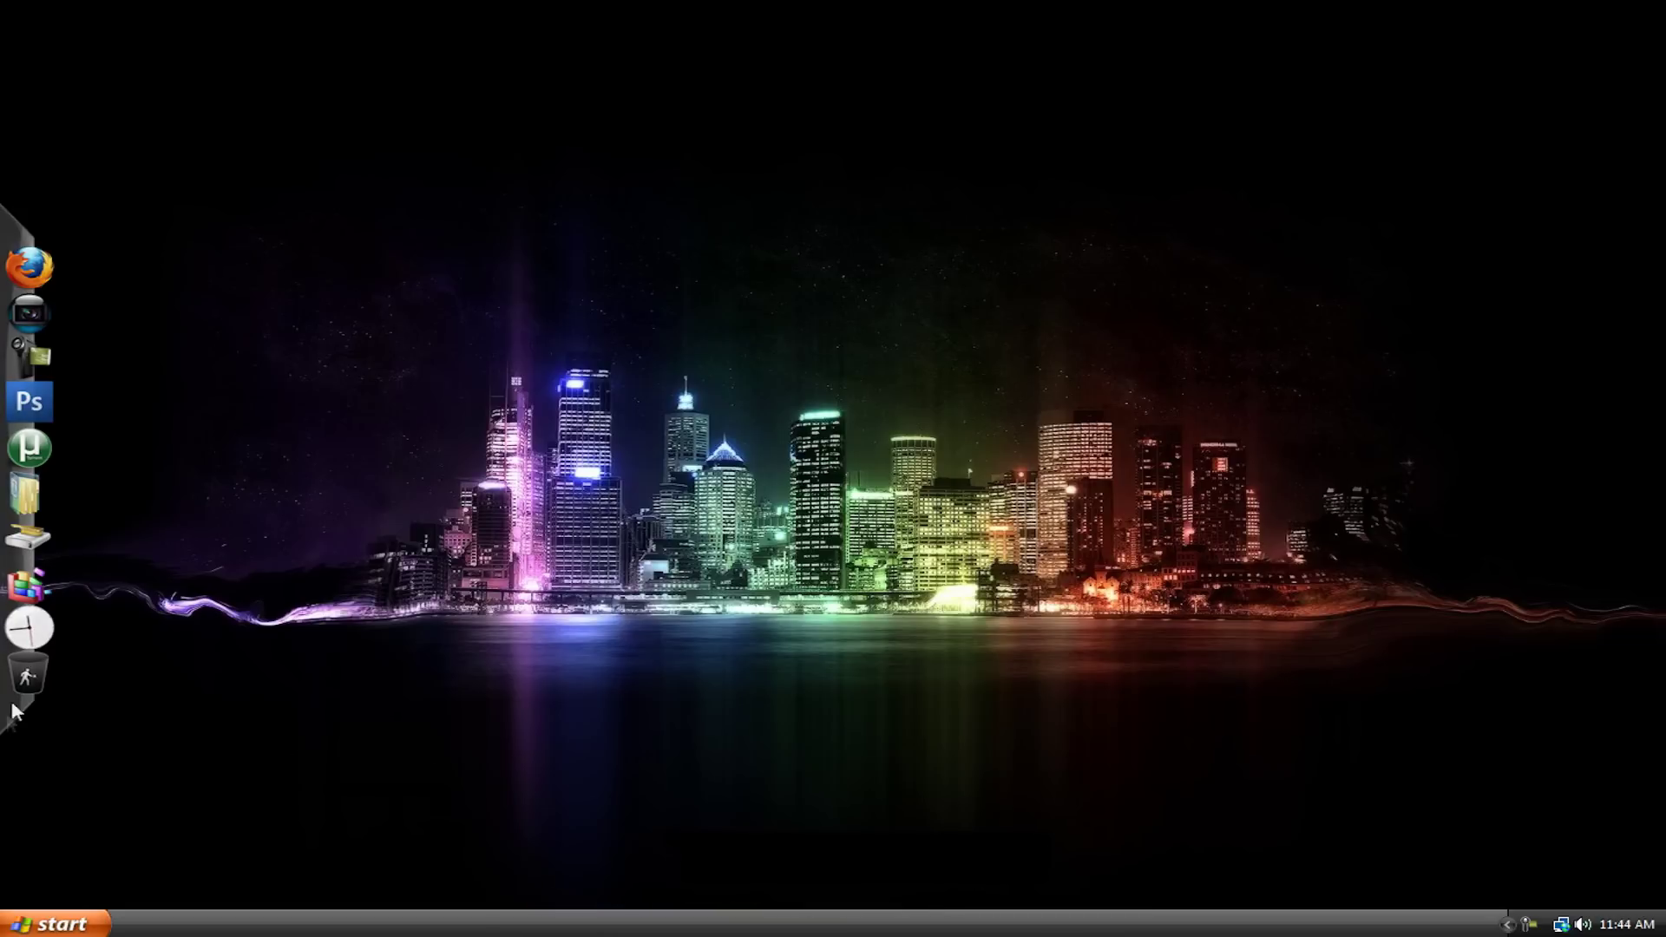
pyautogui.rightClick(17, 538)
pyautogui.moveTo(130, 658)
pyautogui.click(252, 659)
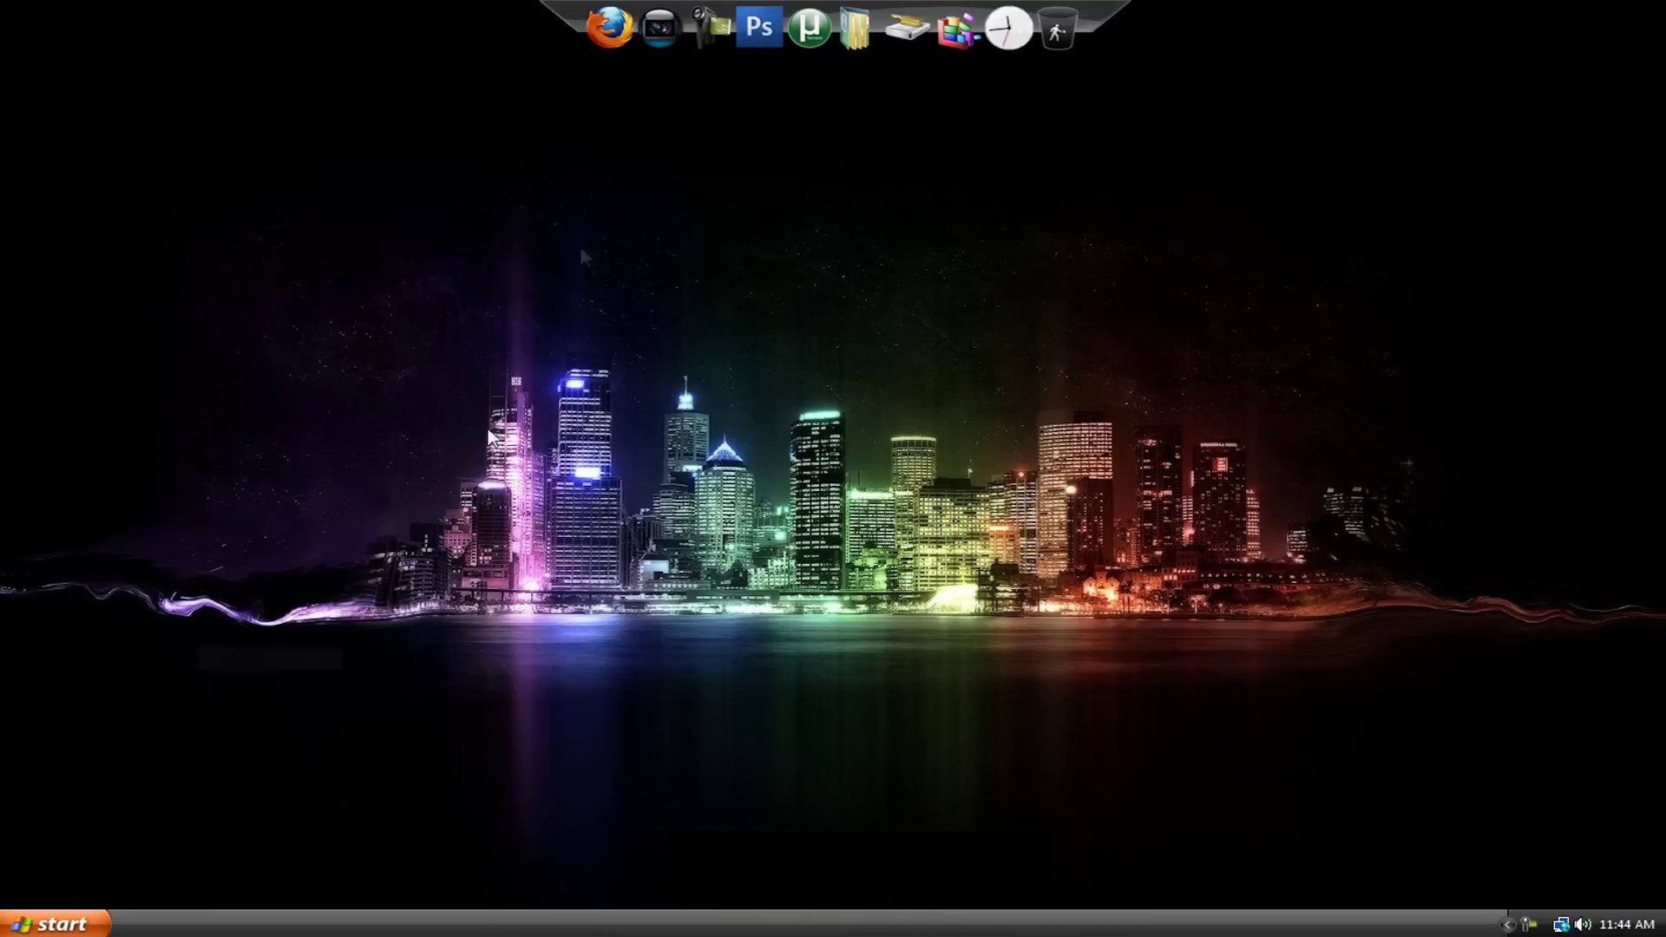
pyautogui.rightClick(832, 14)
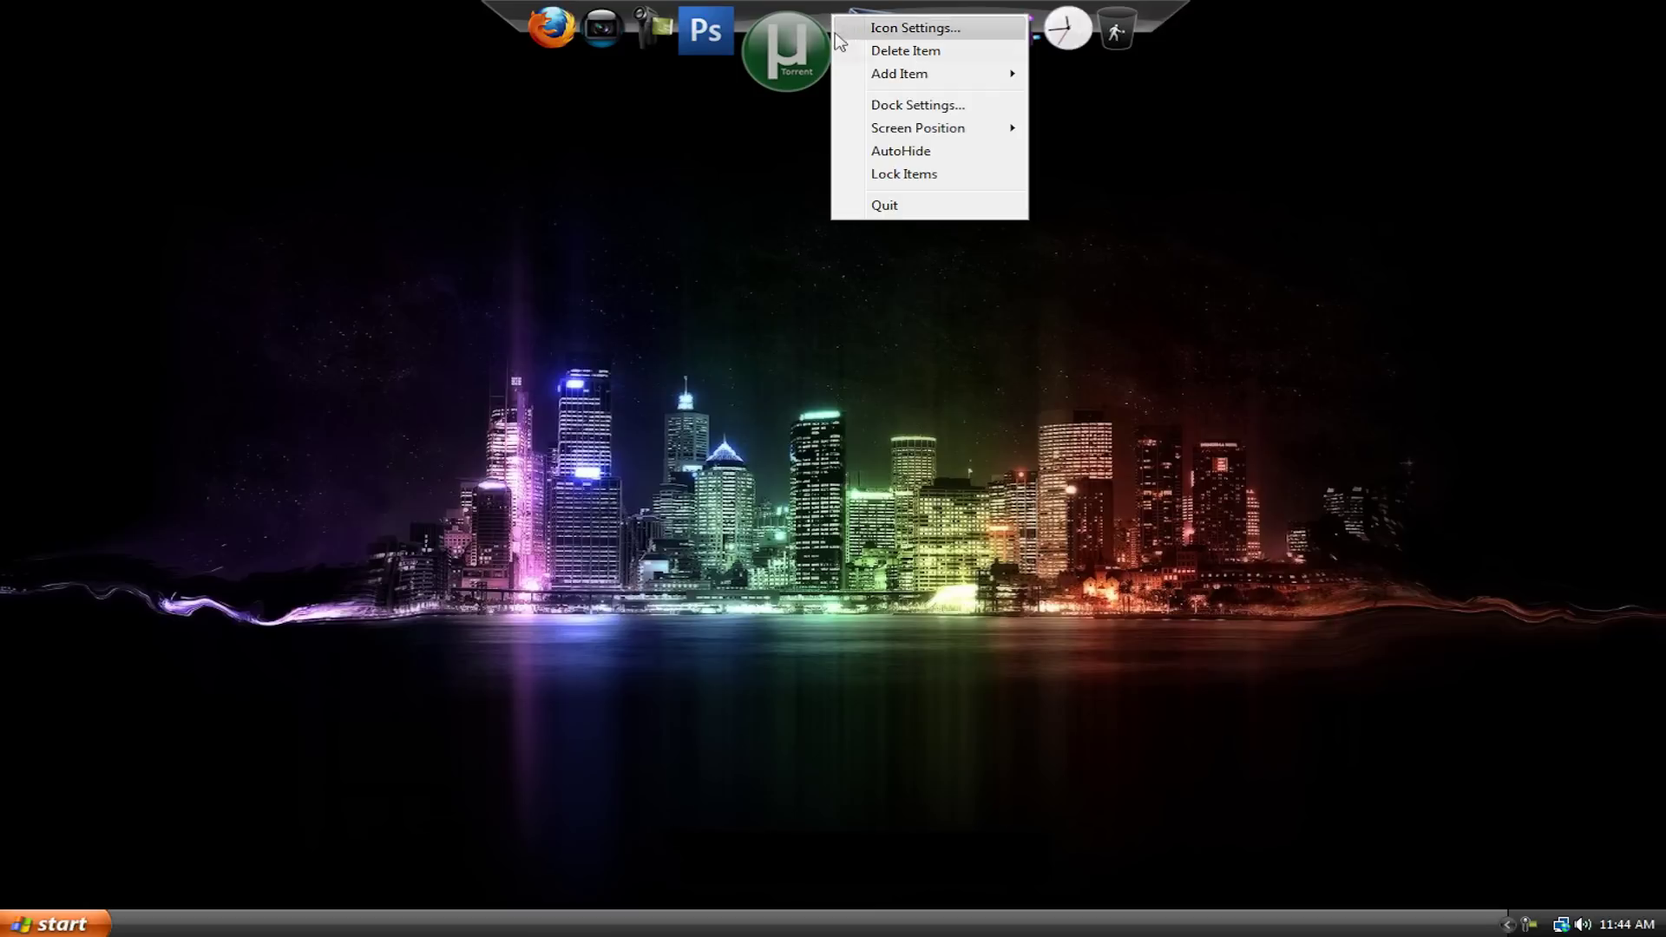
# - Set the interface language to English on the Dock Settings General page
pyautogui.click(884, 108)
pyautogui.click(611, 276)
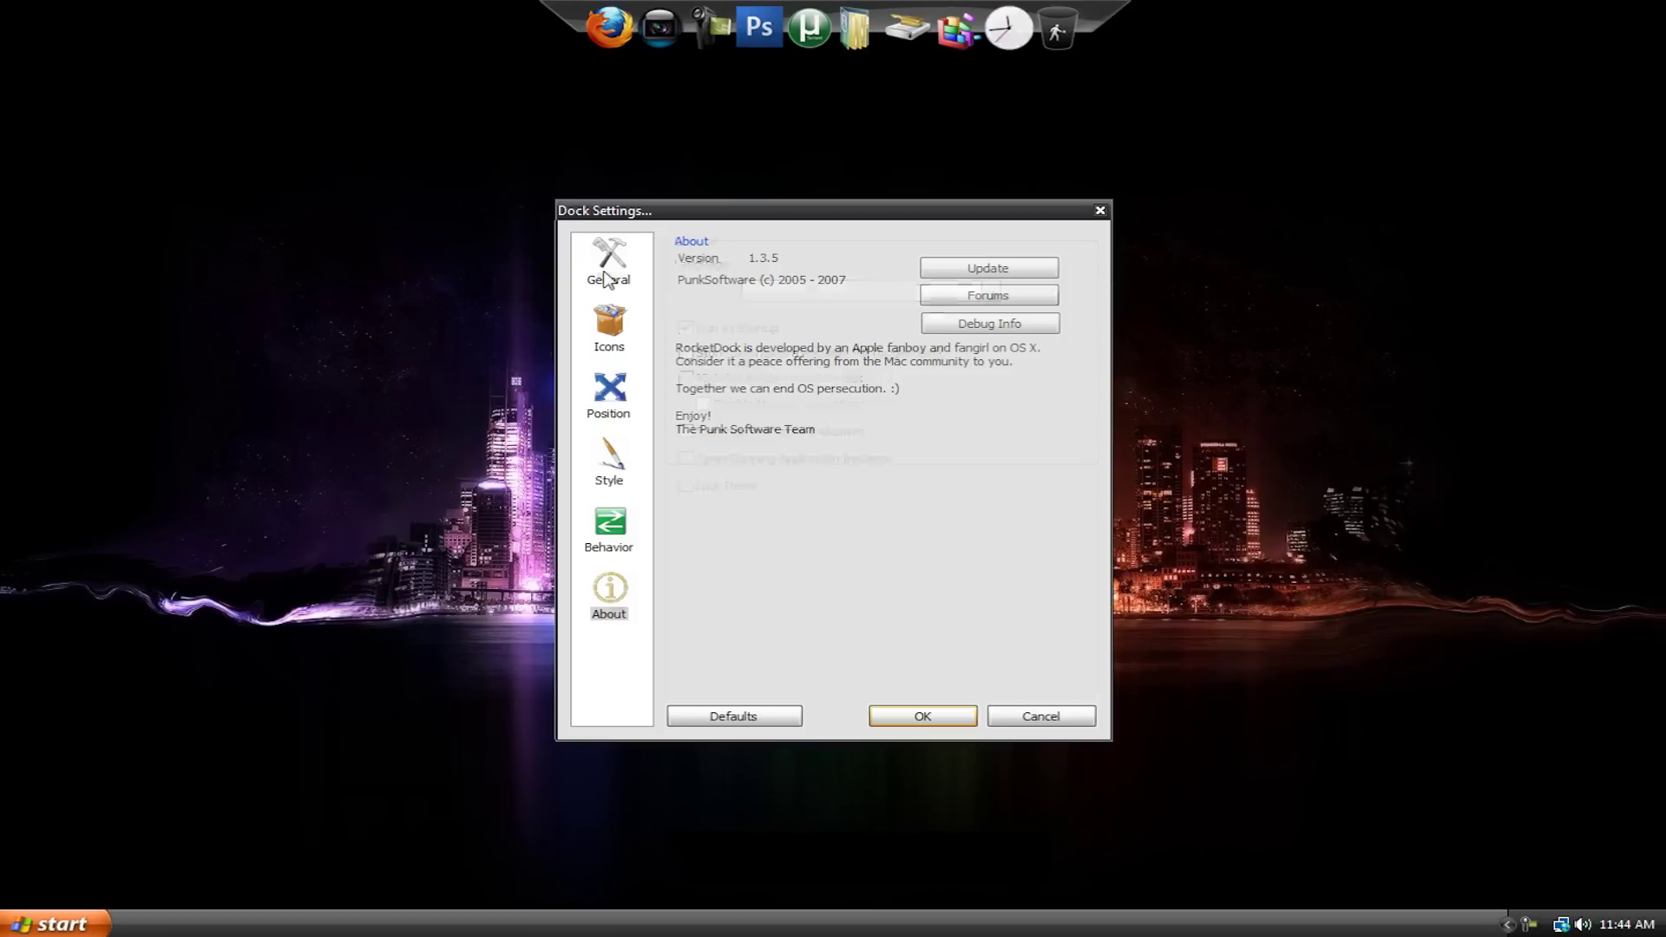
pyautogui.click(788, 290)
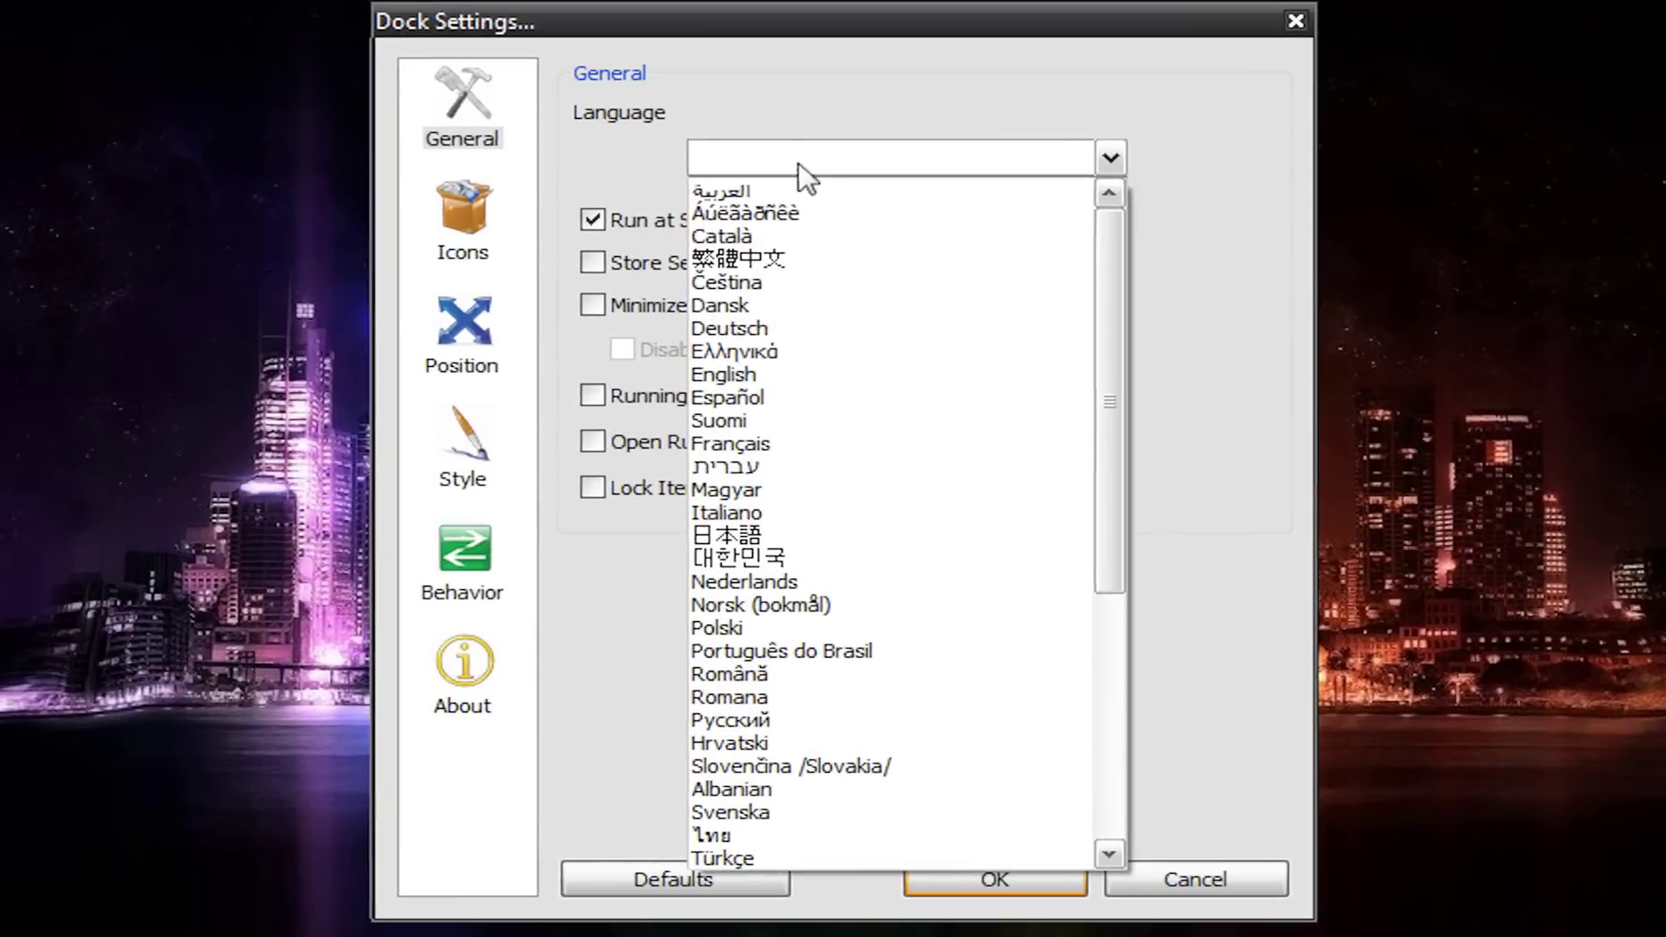
pyautogui.click(875, 350)
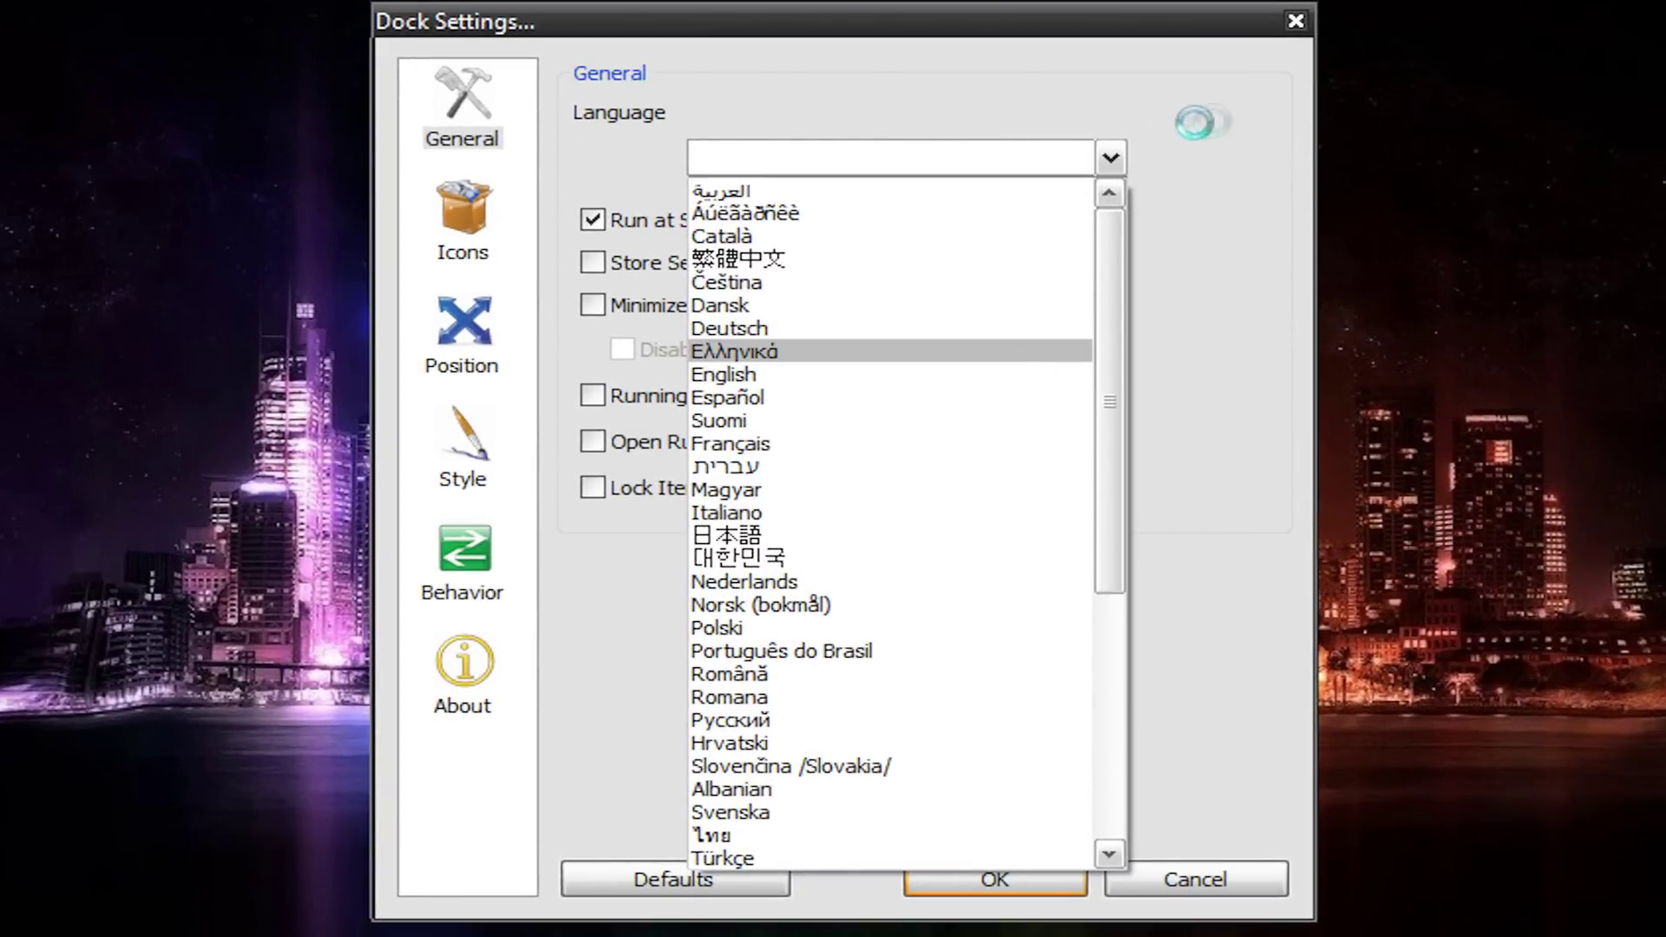
pyautogui.click(743, 378)
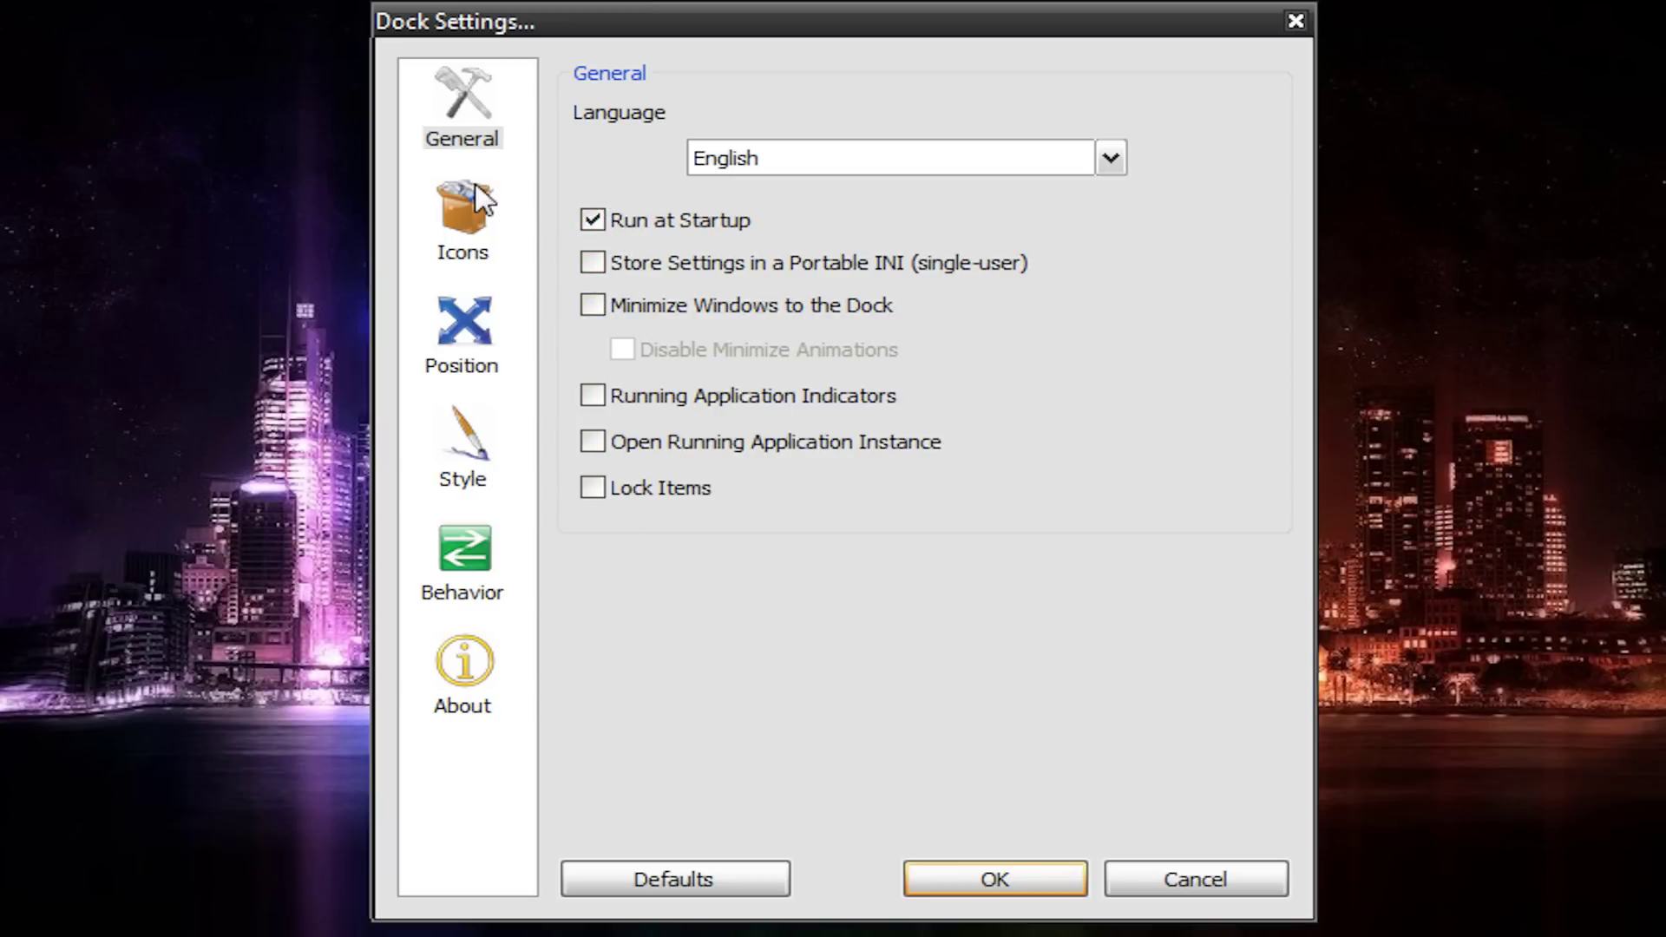
pyautogui.click(477, 221)
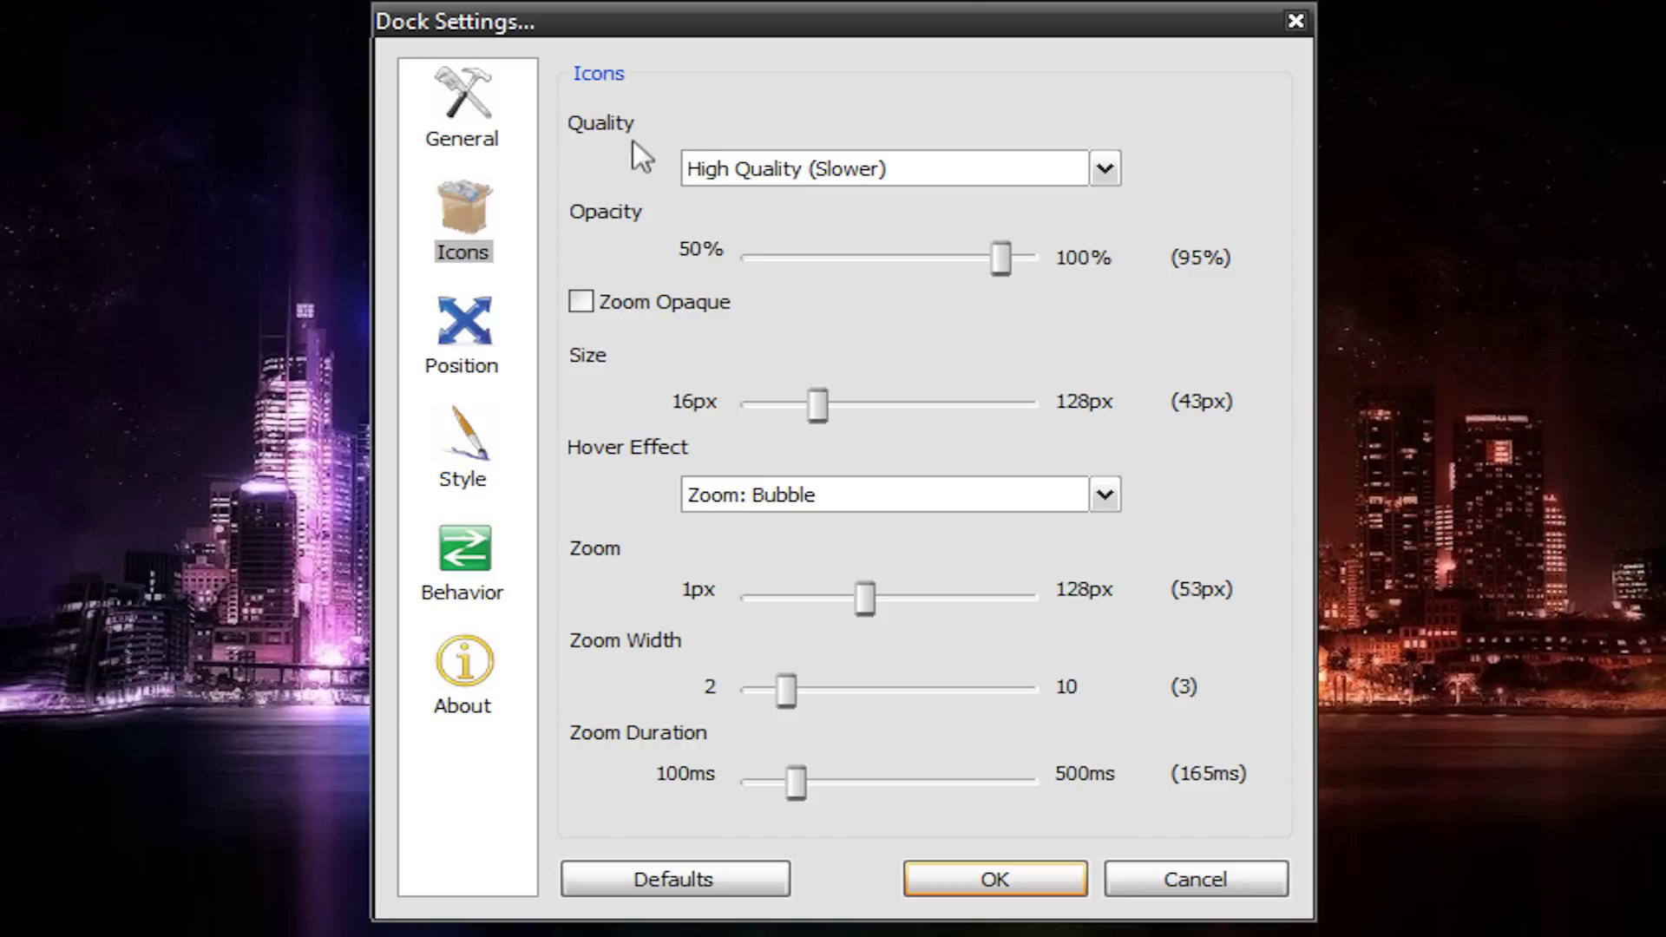
# - Try Low Quality (Faster) icon quality, then set it back to High Quality (Slower)
pyautogui.click(726, 165)
pyautogui.click(729, 198)
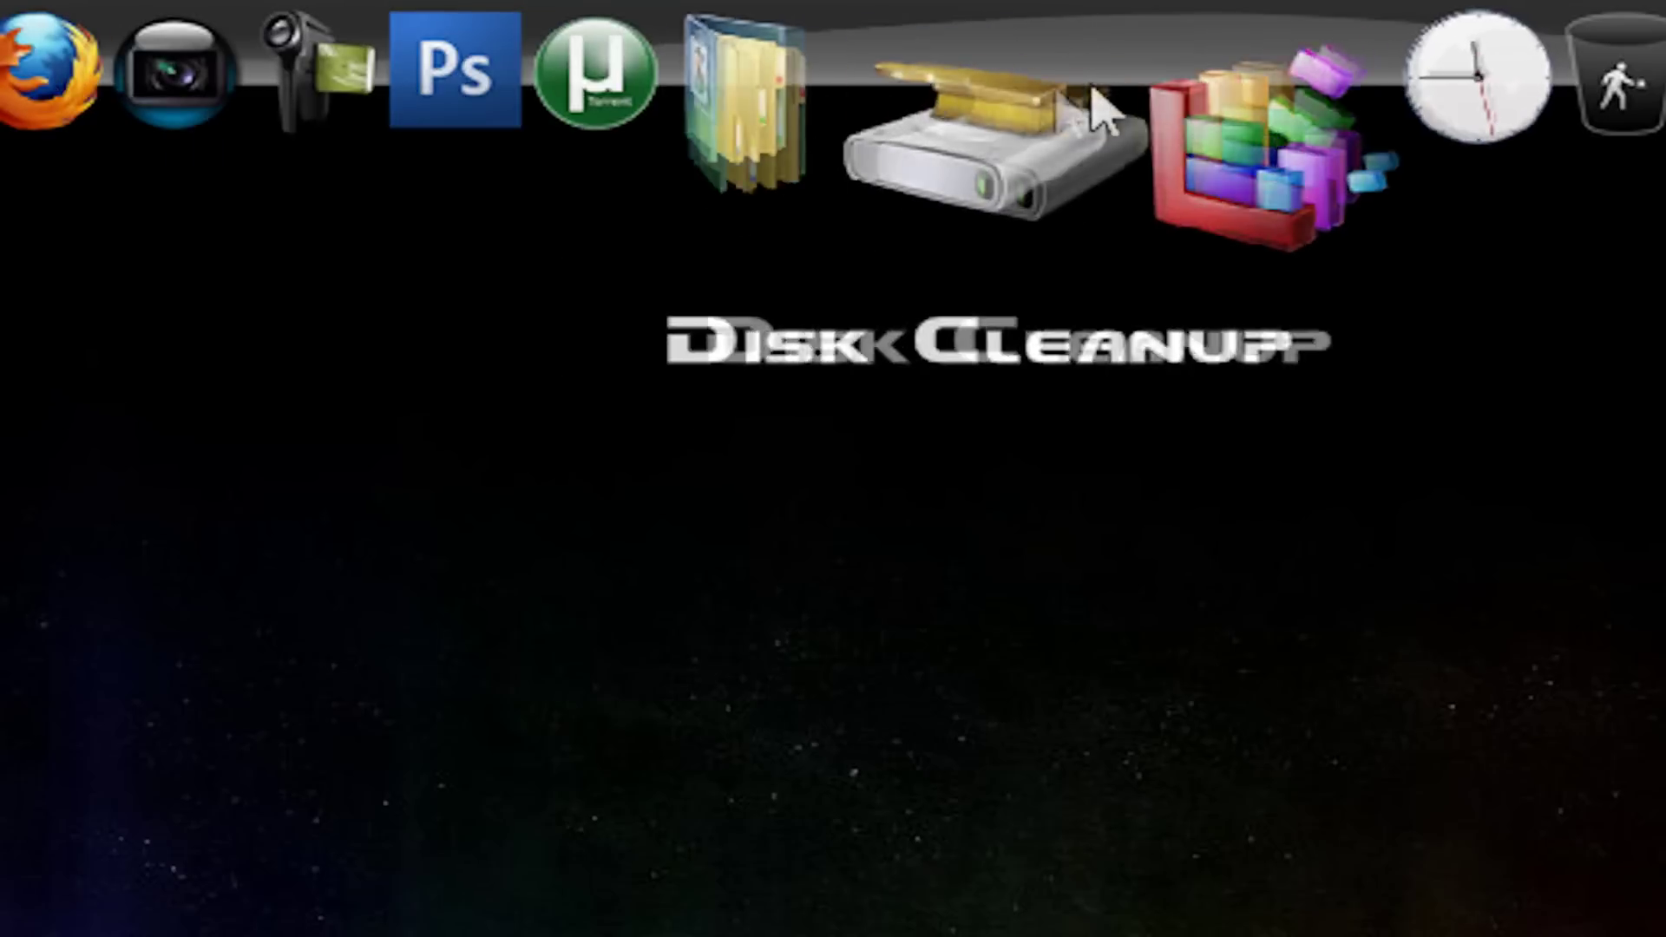
pyautogui.rightClick(977, 61)
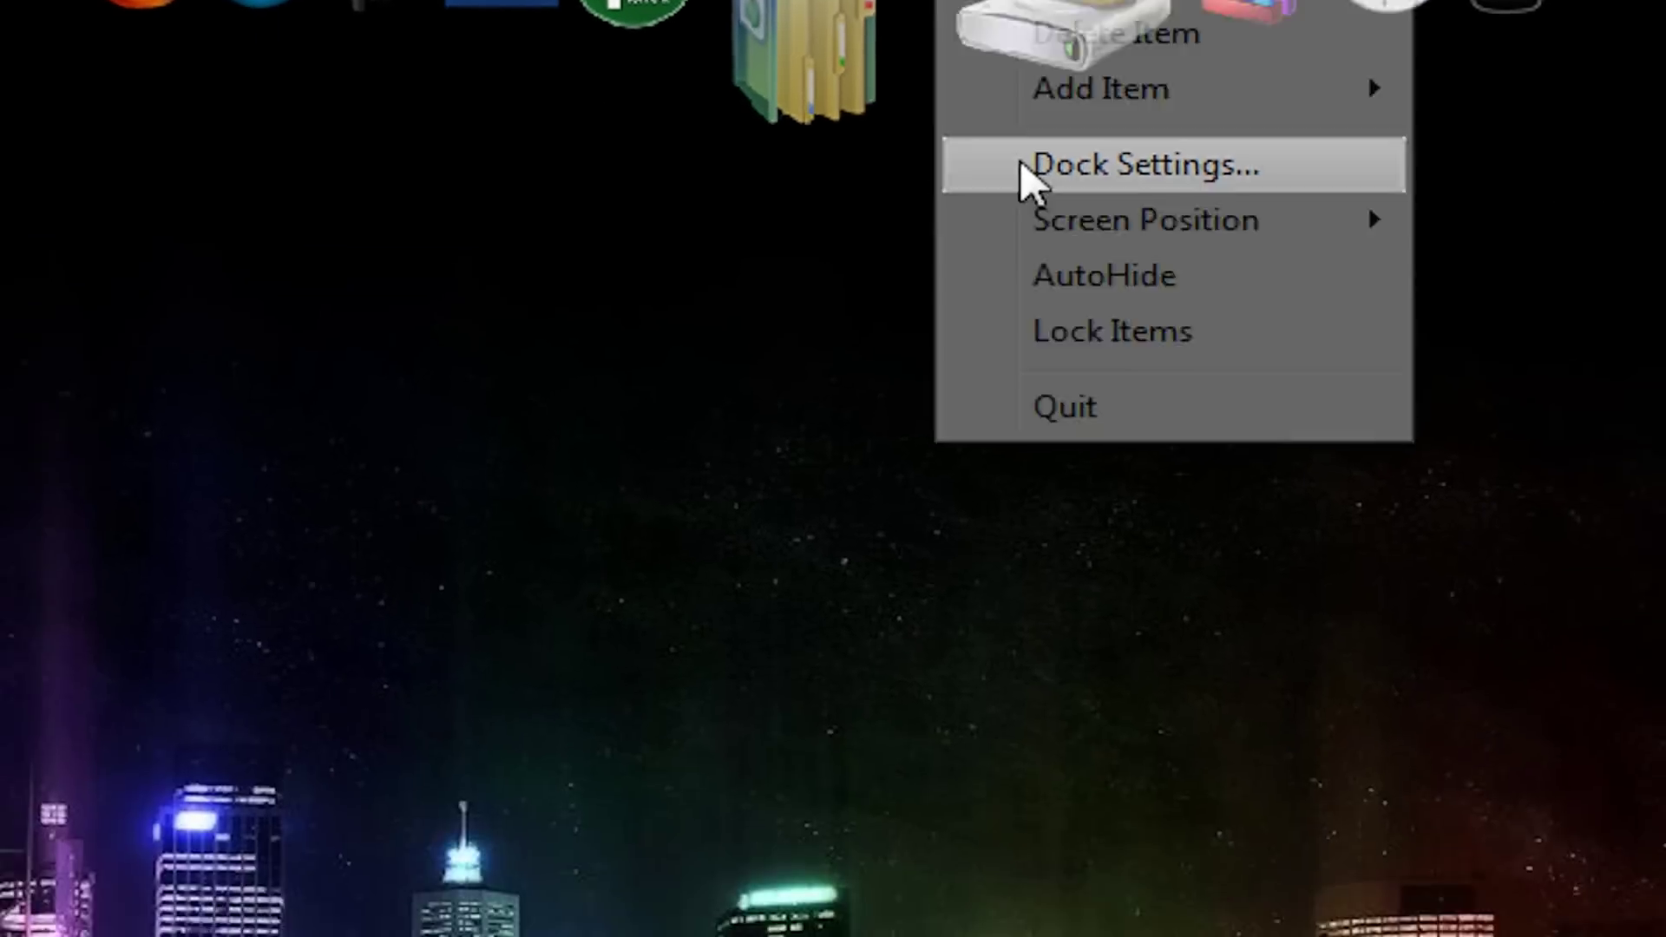
pyautogui.click(1050, 334)
pyautogui.click(801, 300)
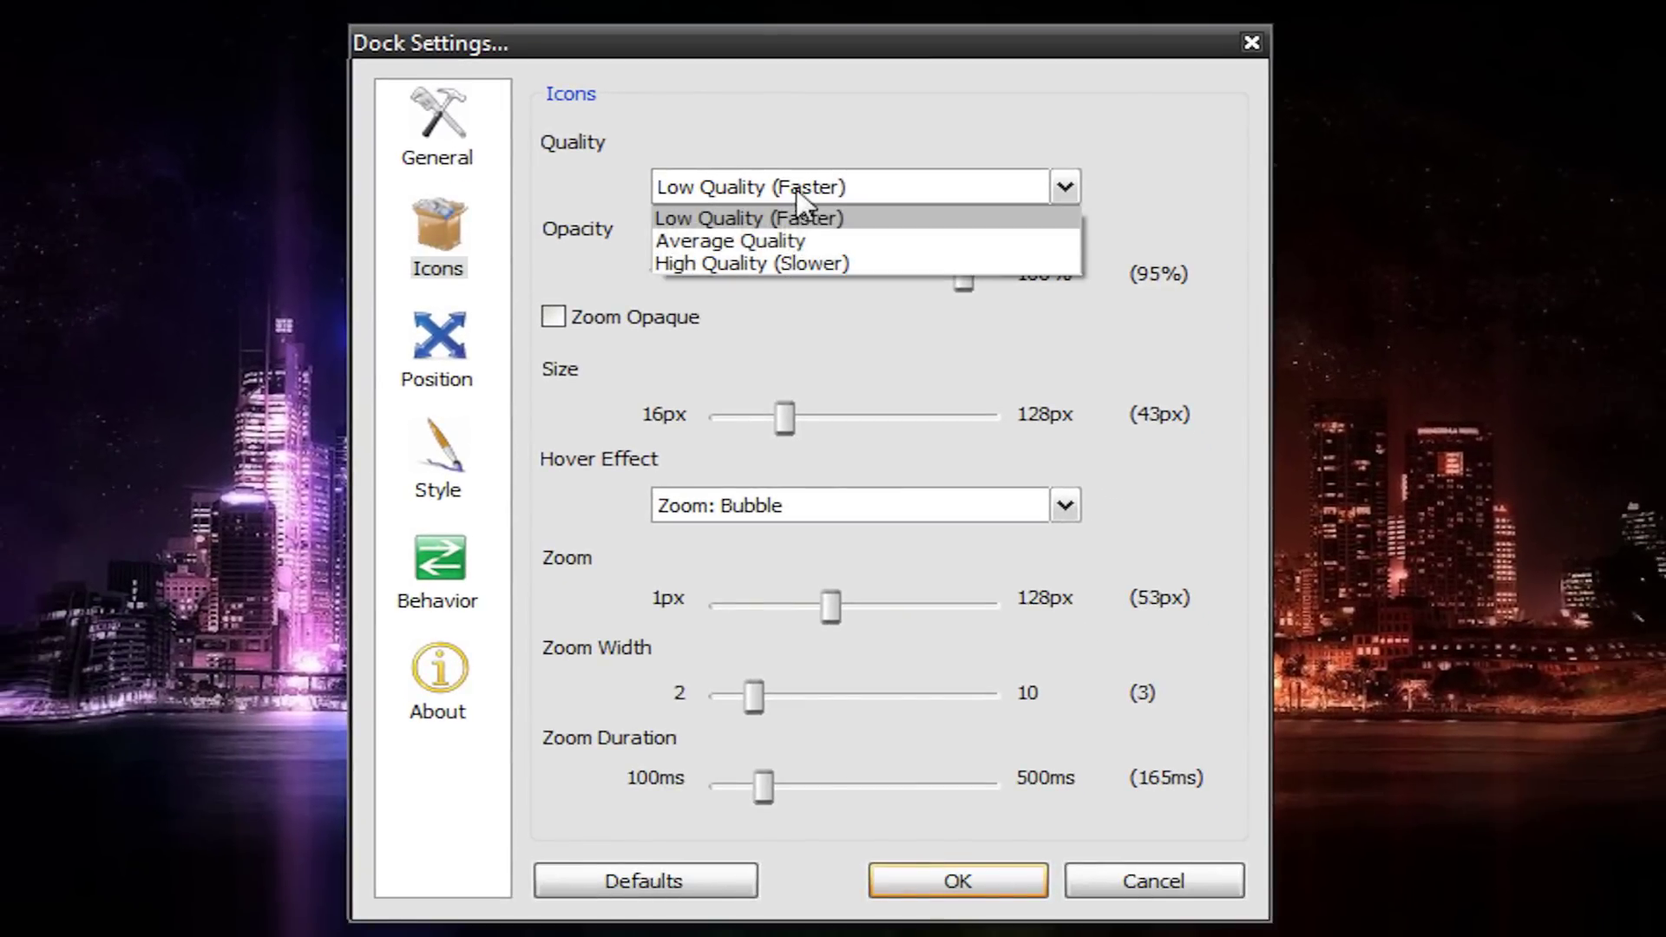
pyautogui.click(772, 262)
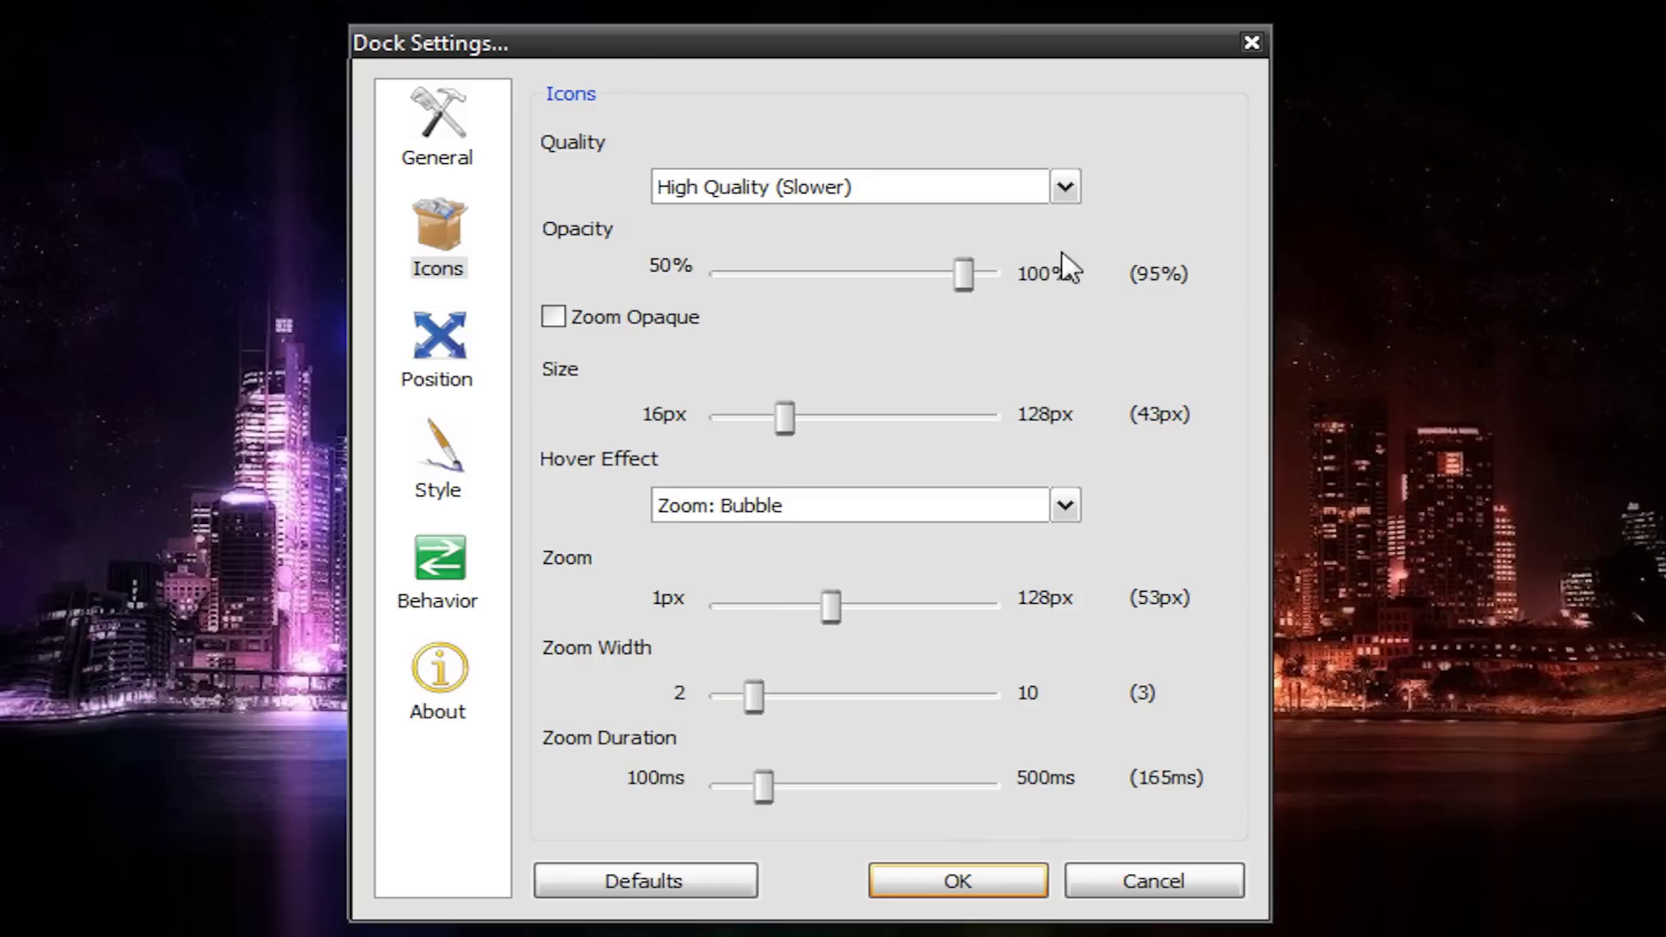
# - Test icon opacity between 50% and 100%, settle at 95%, and turn off Zoom Opaque
pyautogui.moveTo(965, 274); pyautogui.dragTo(607, 262)
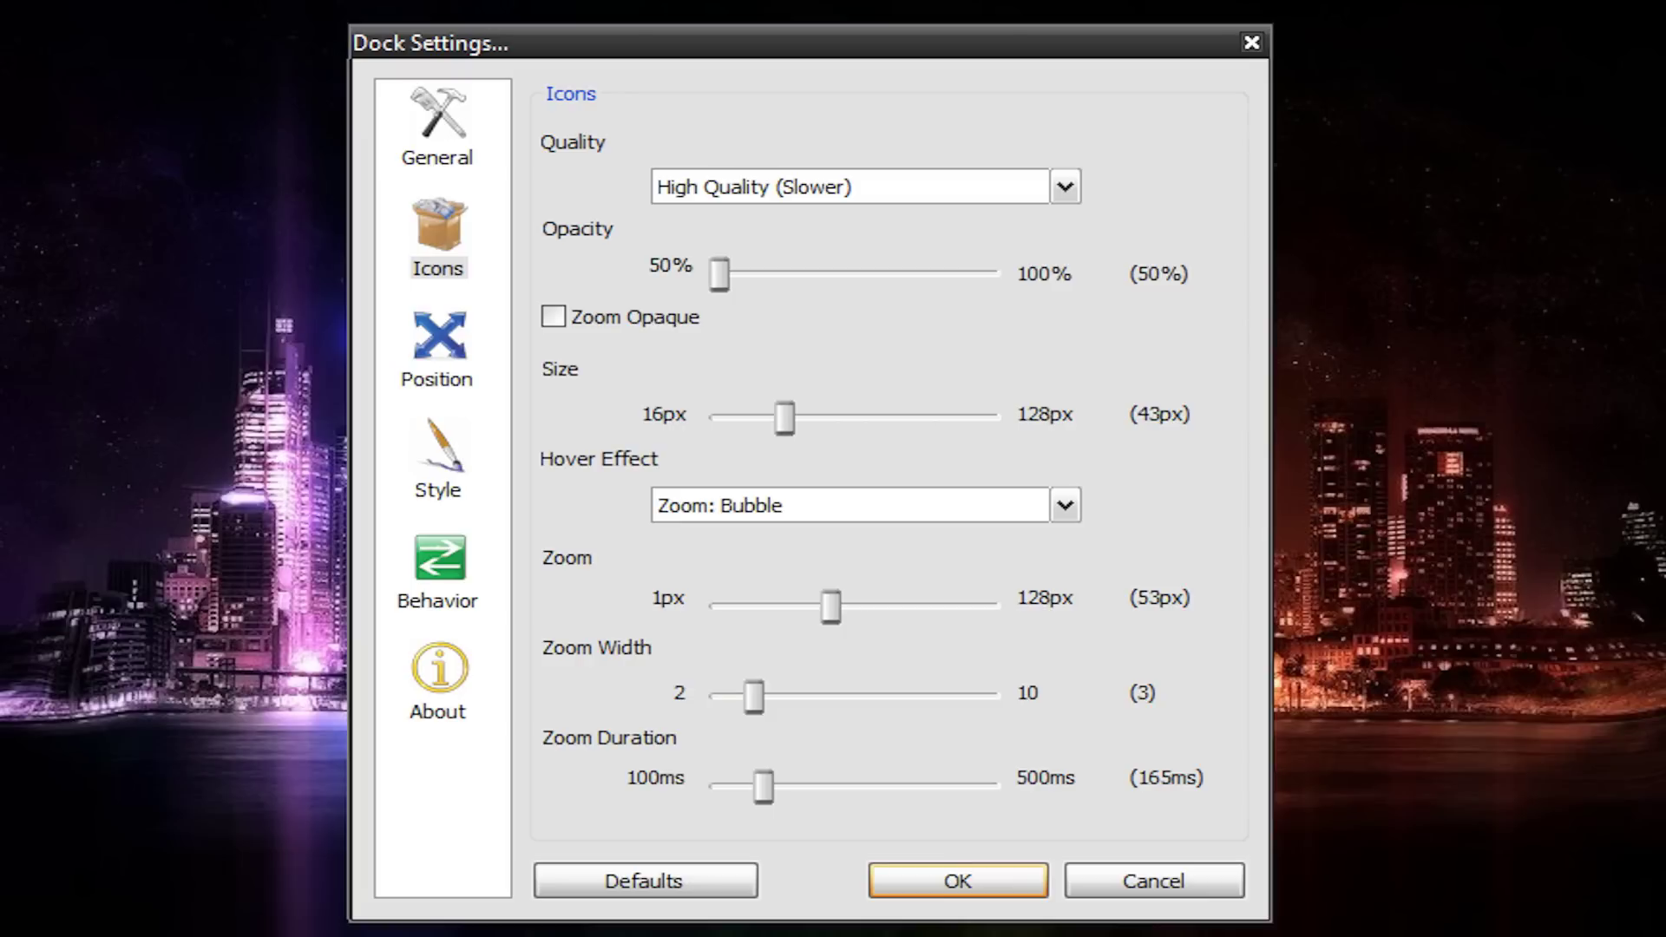
pyautogui.moveTo(726, 267); pyautogui.dragTo(970, 275)
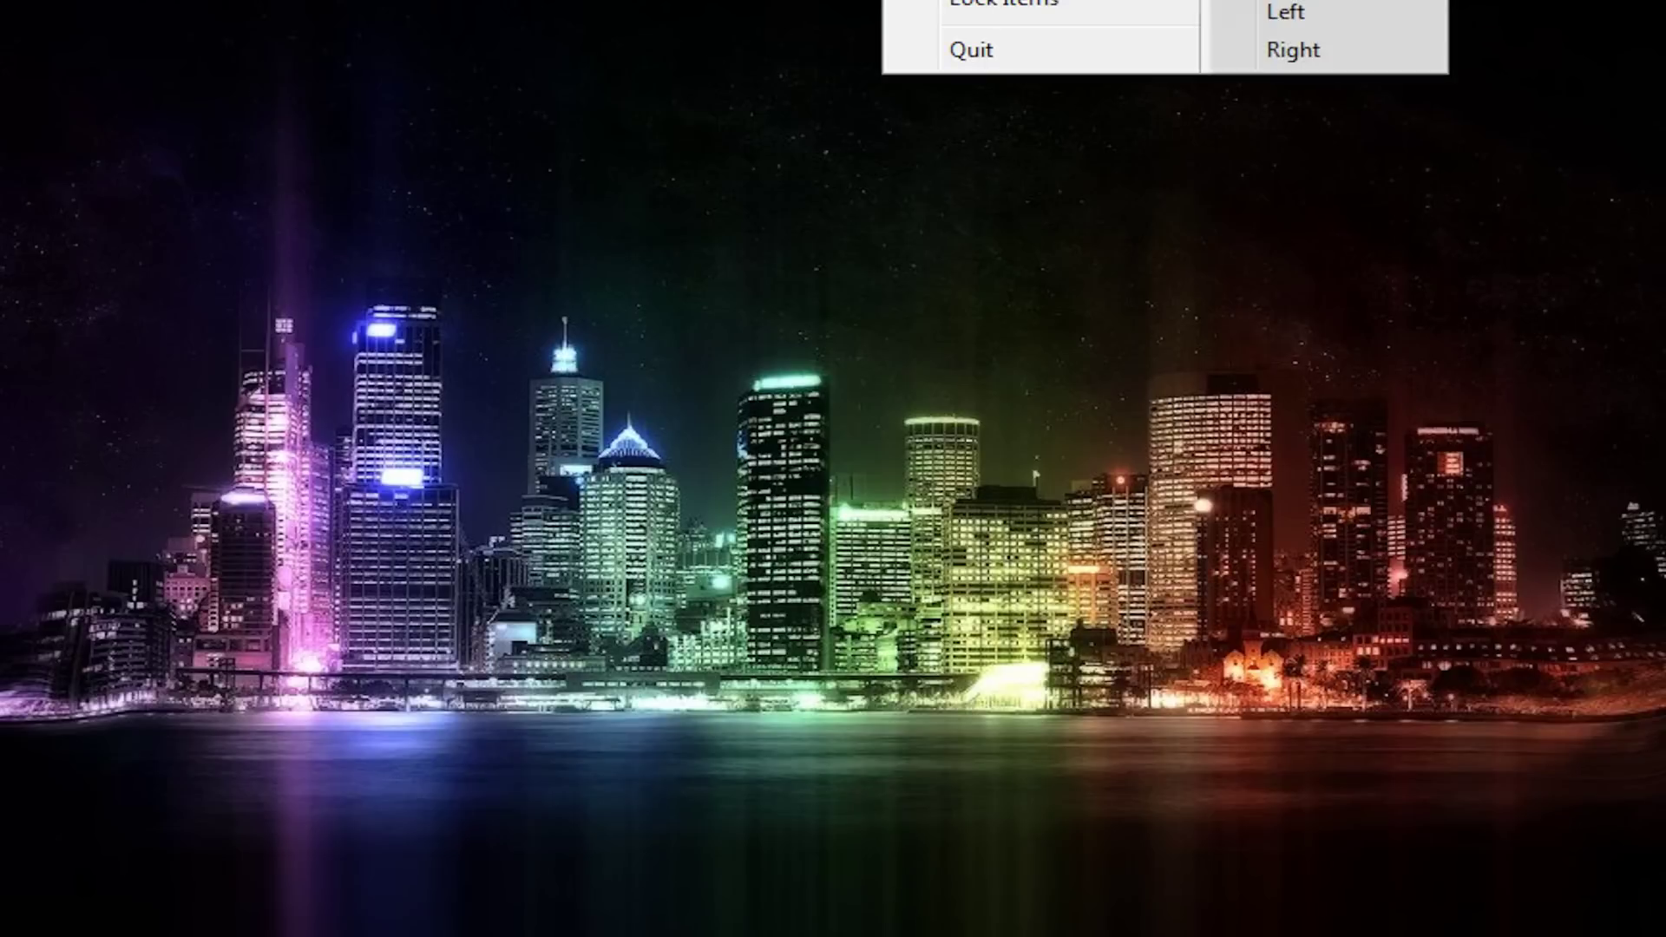
pyautogui.click(955, 8)
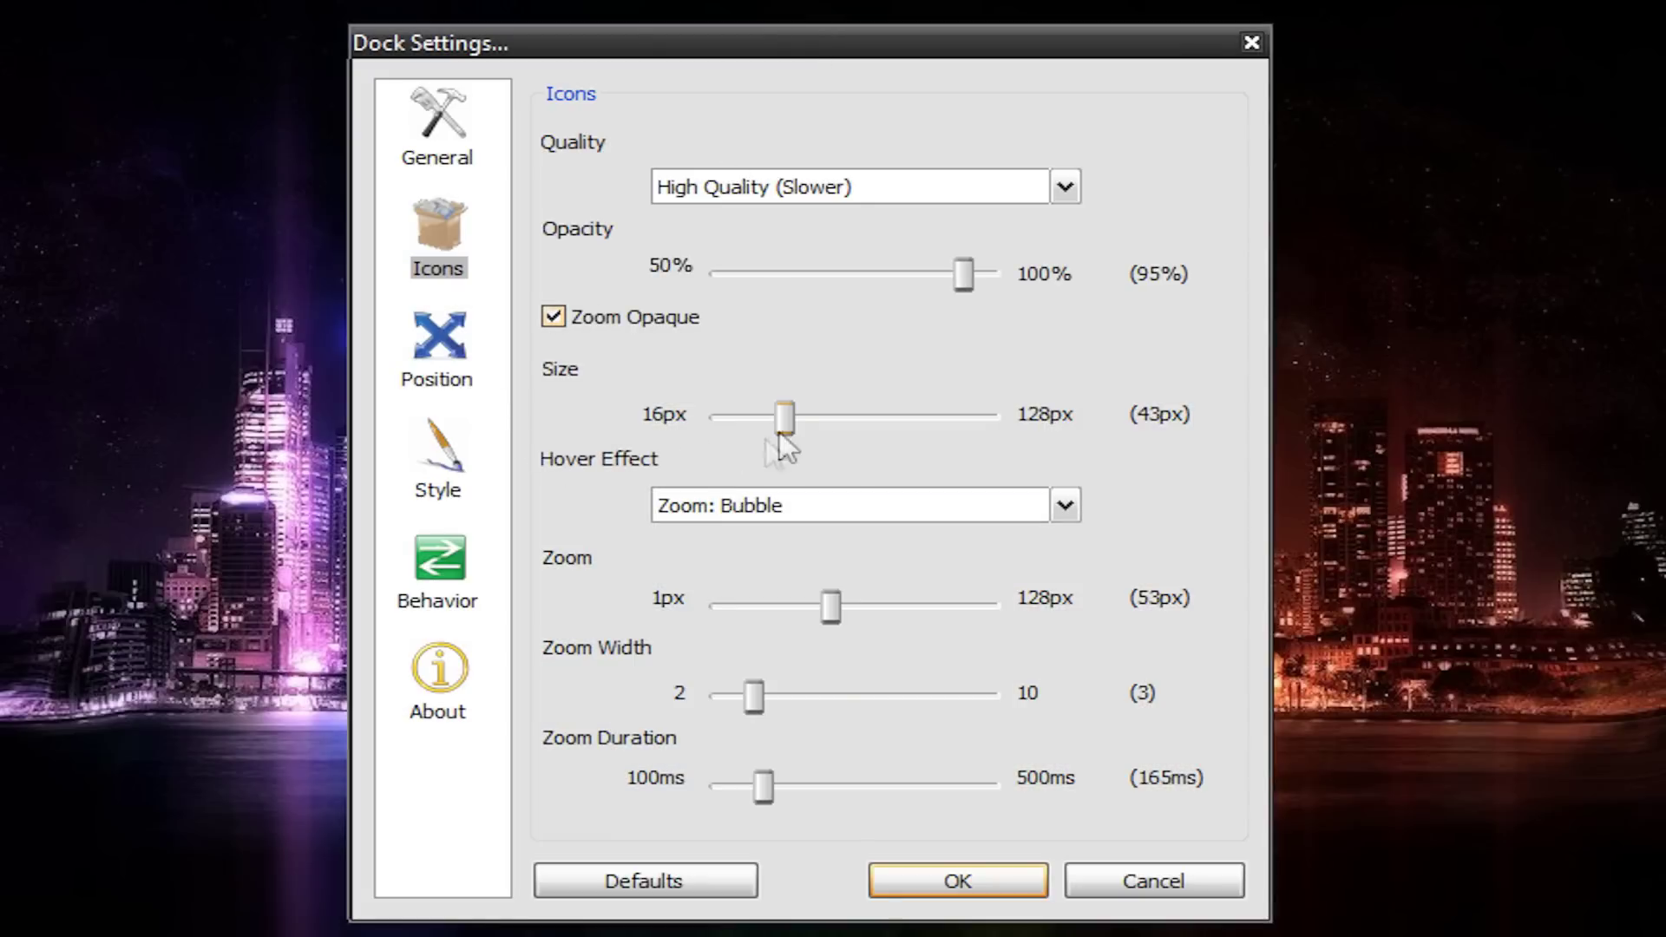
pyautogui.moveTo(963, 274); pyautogui.dragTo(589, 262)
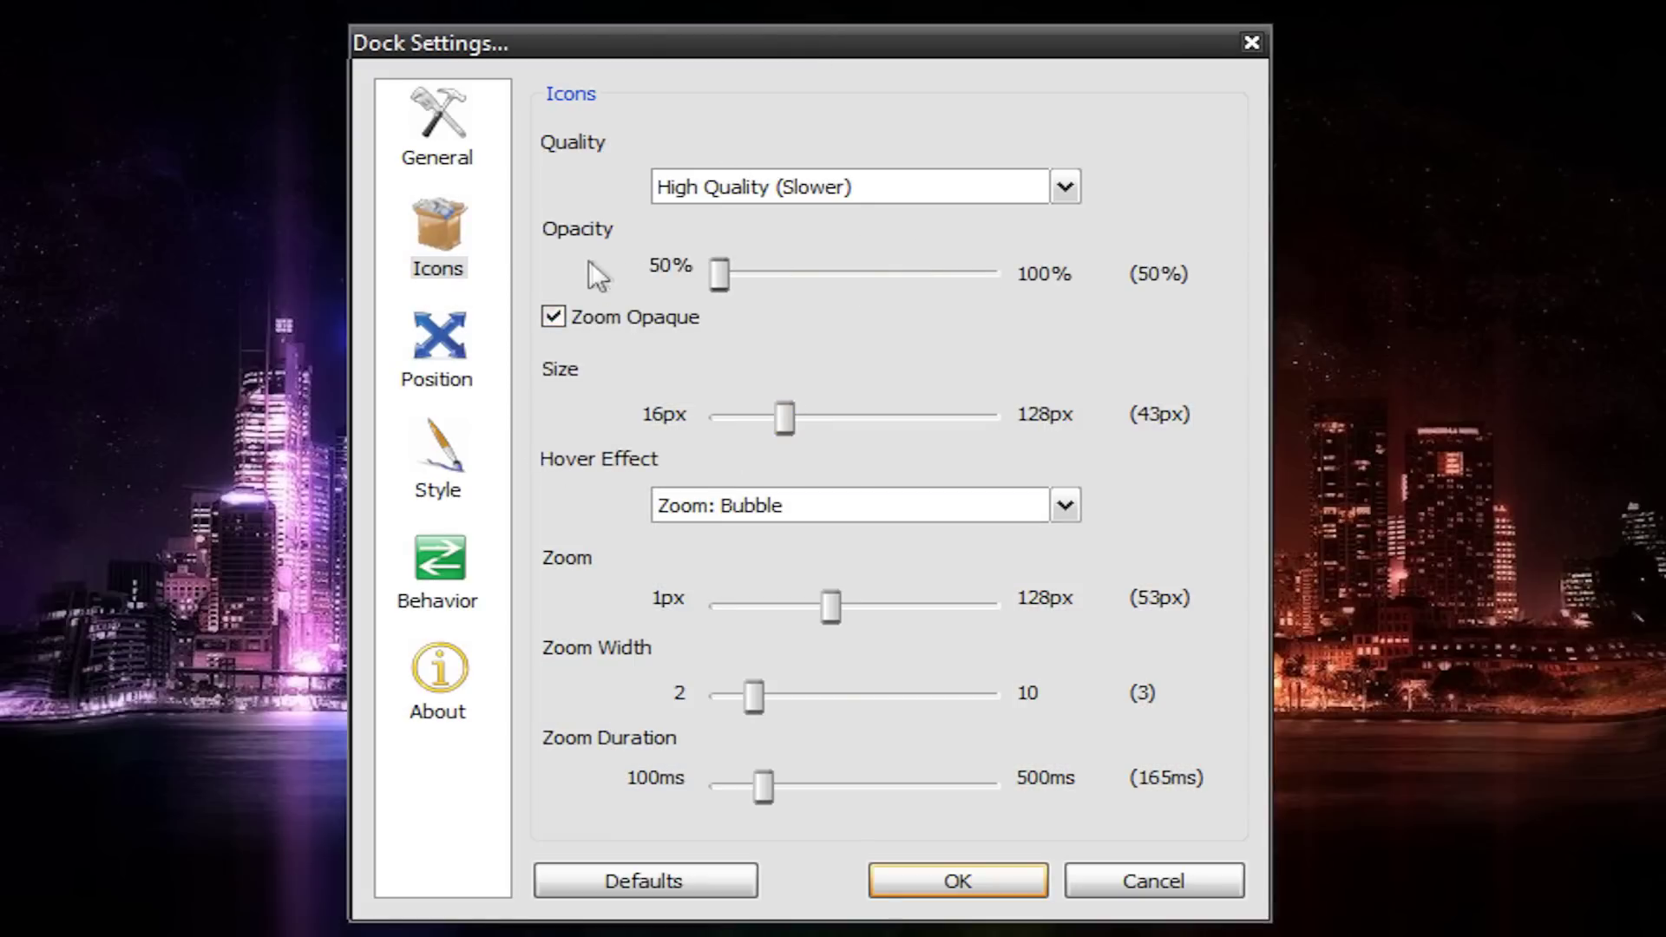
pyautogui.click(937, 887)
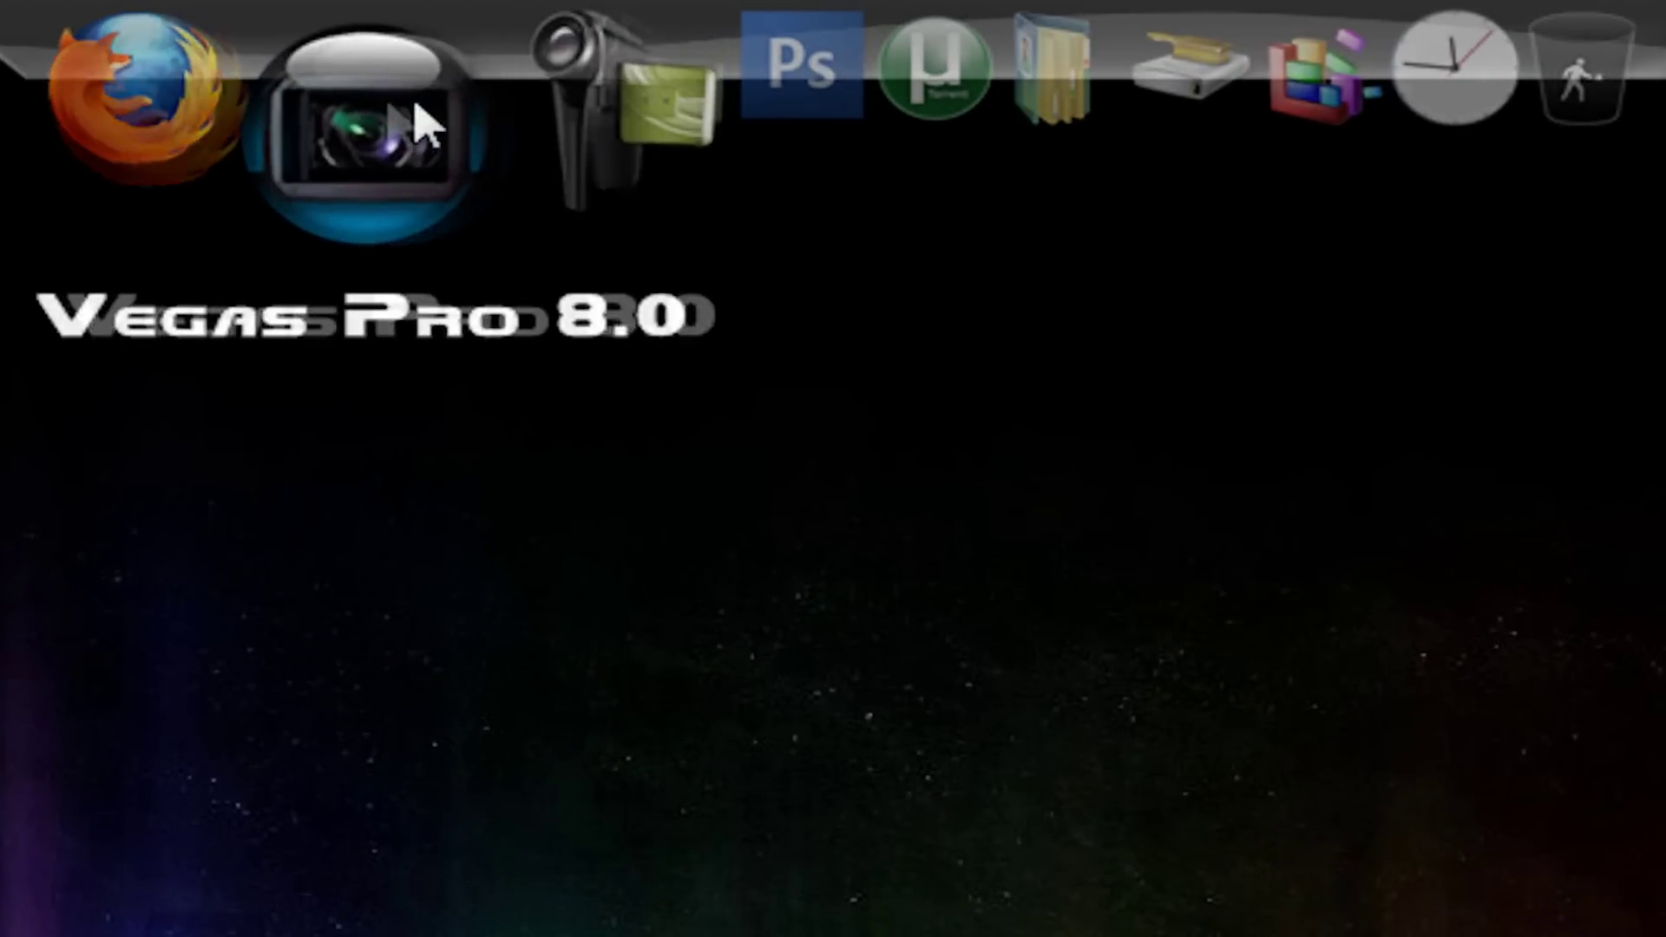
pyautogui.rightClick(1068, 44)
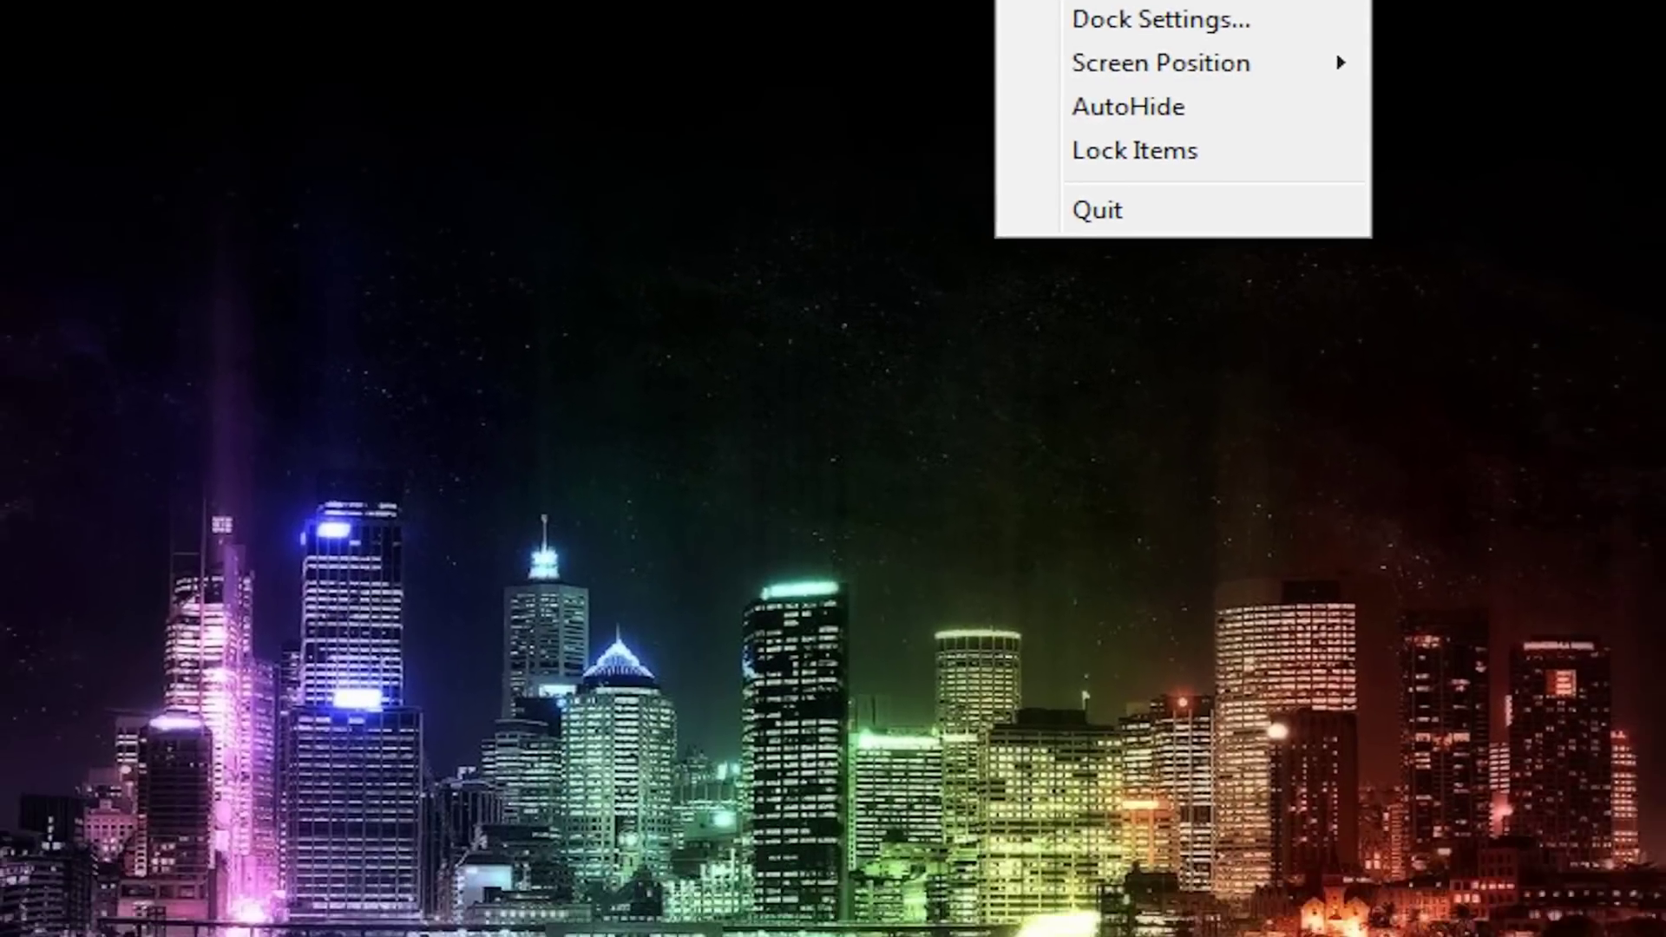
pyautogui.click(1072, 5)
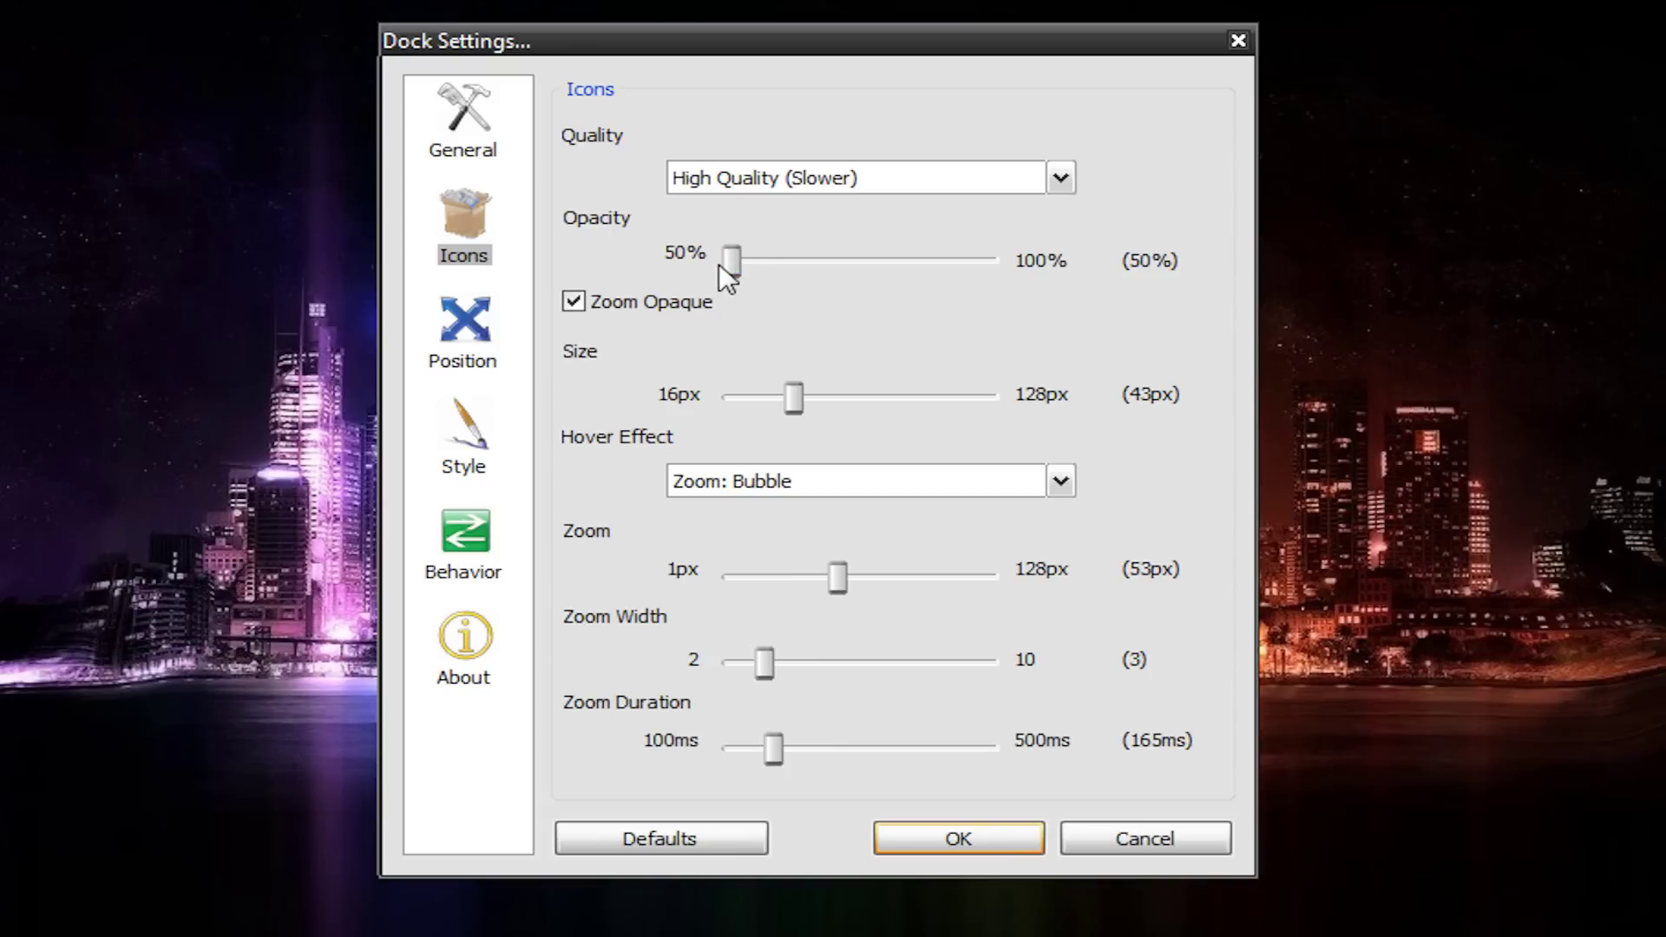
pyautogui.moveTo(720, 262); pyautogui.dragTo(966, 255)
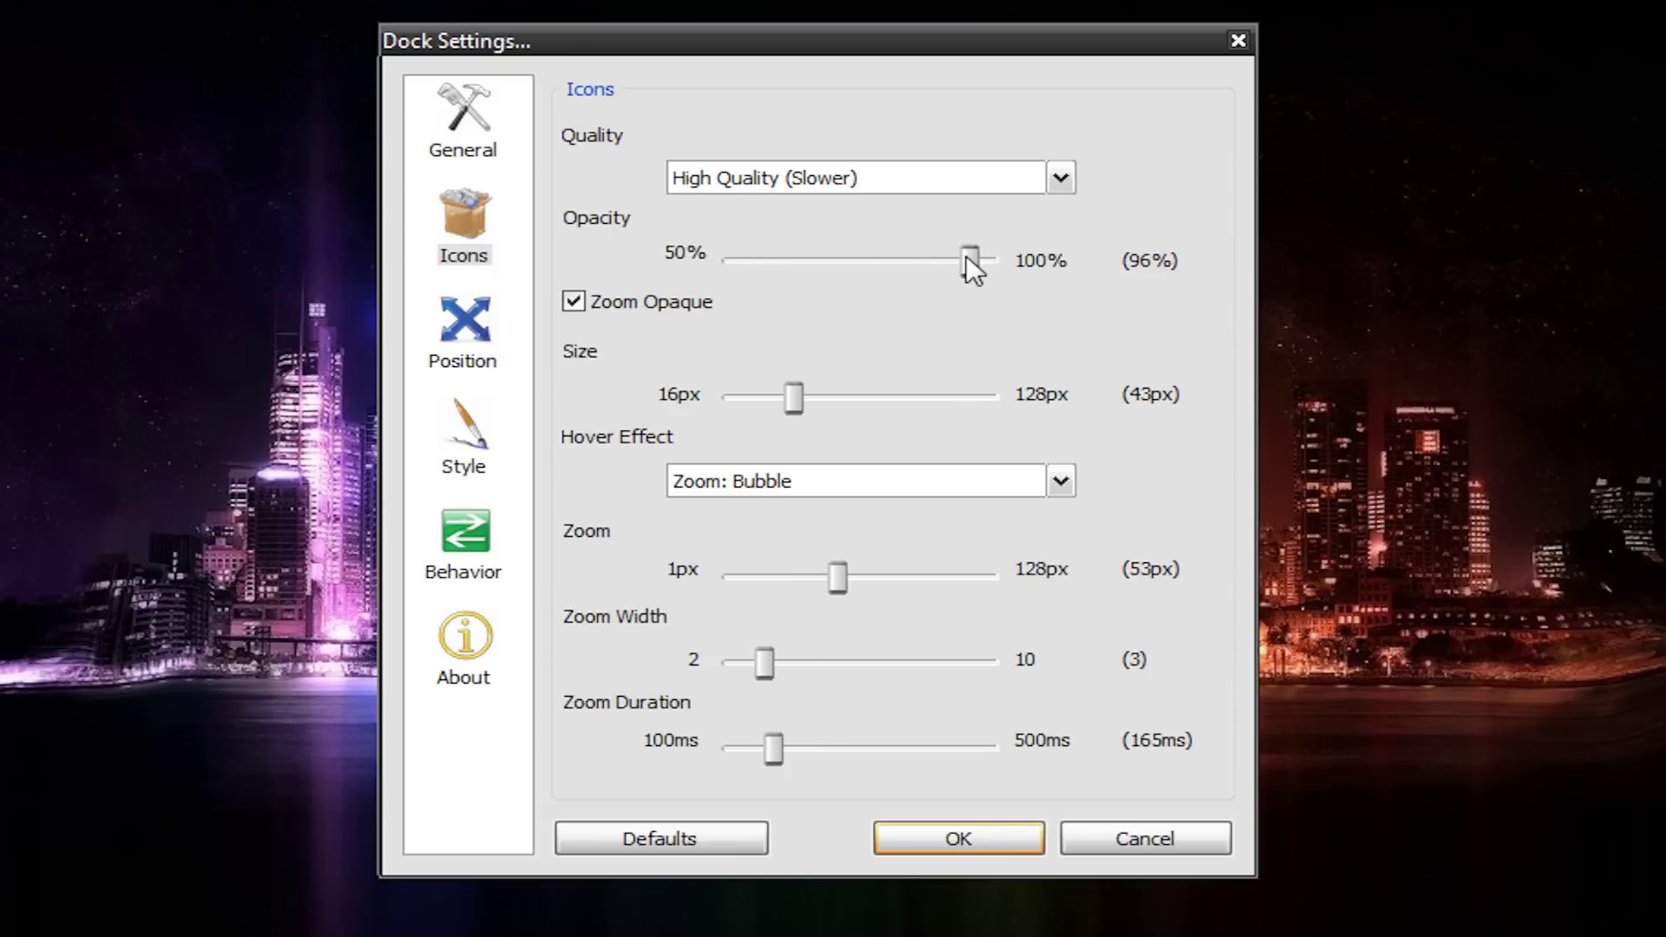
pyautogui.click(571, 301)
# - Resize the dock icons to 128px, then 16px, and finally 37px
pyautogui.moveTo(850, 398); pyautogui.dragTo(1261, 382)
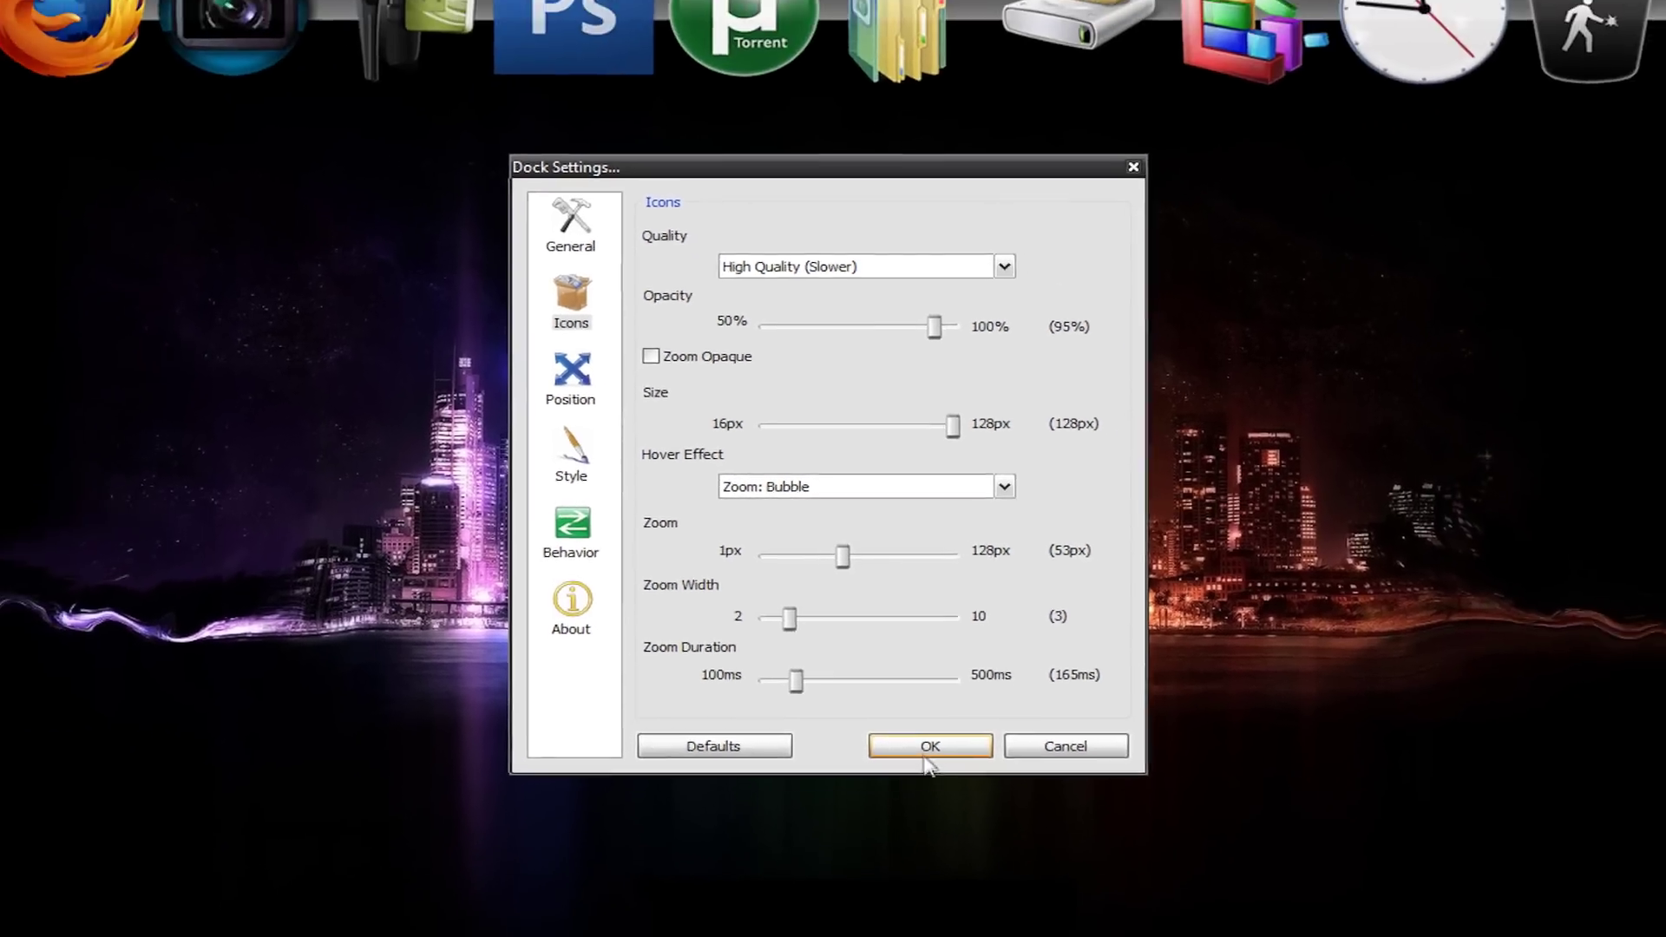
pyautogui.click(959, 838)
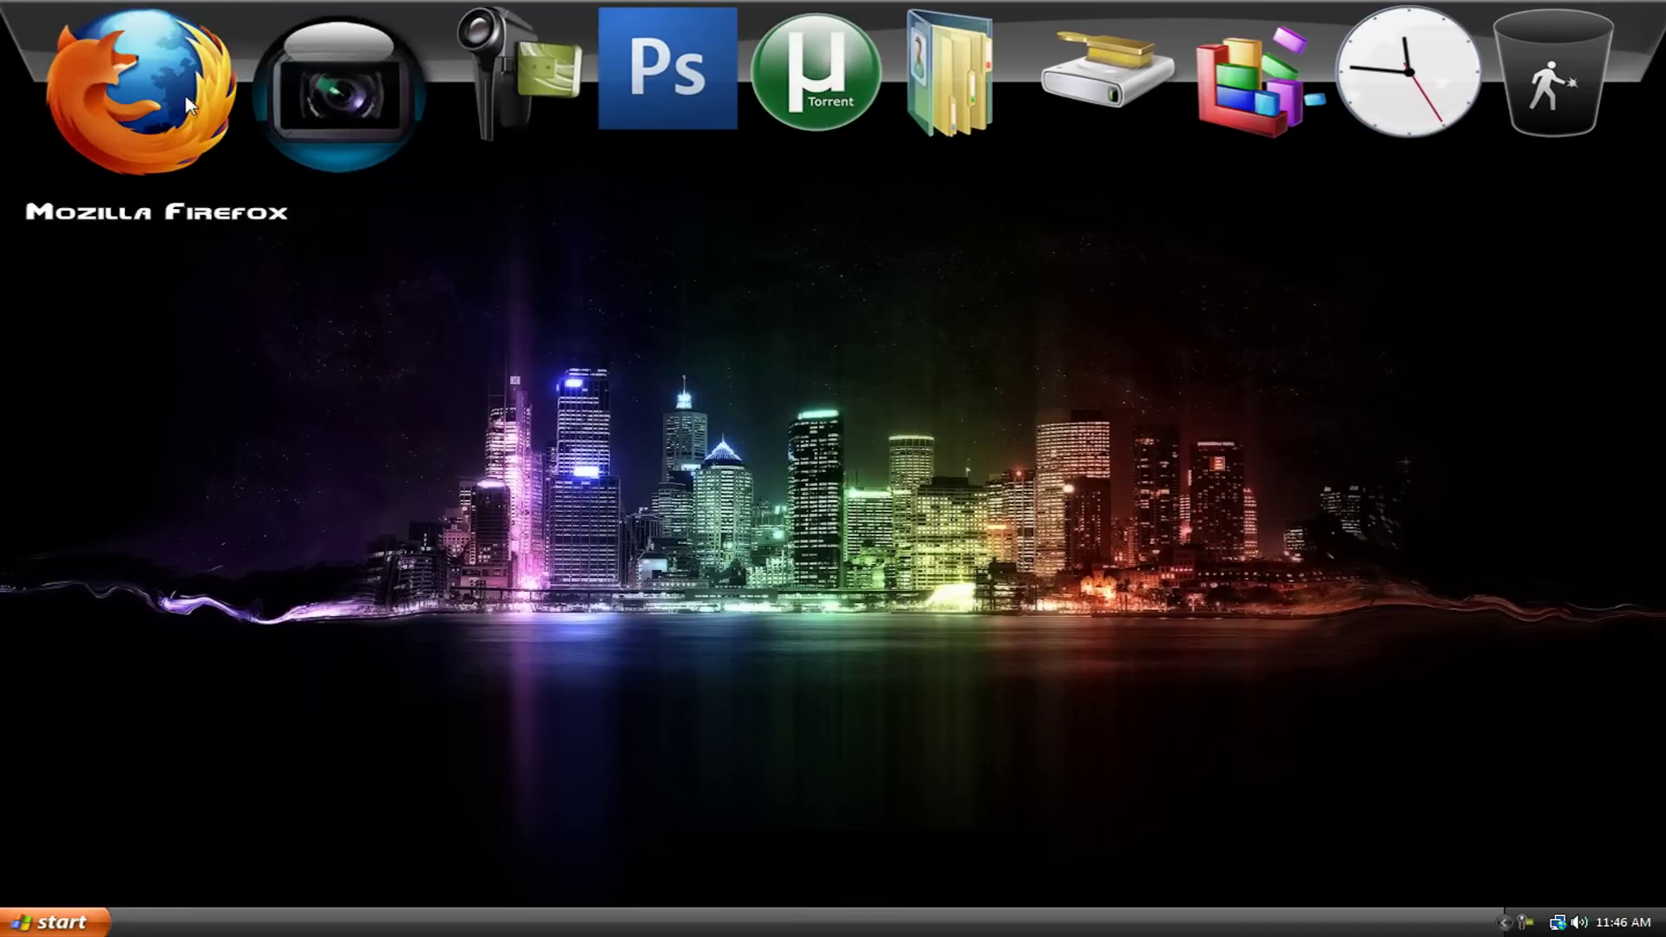
pyautogui.rightClick(970, 59)
pyautogui.click(1035, 151)
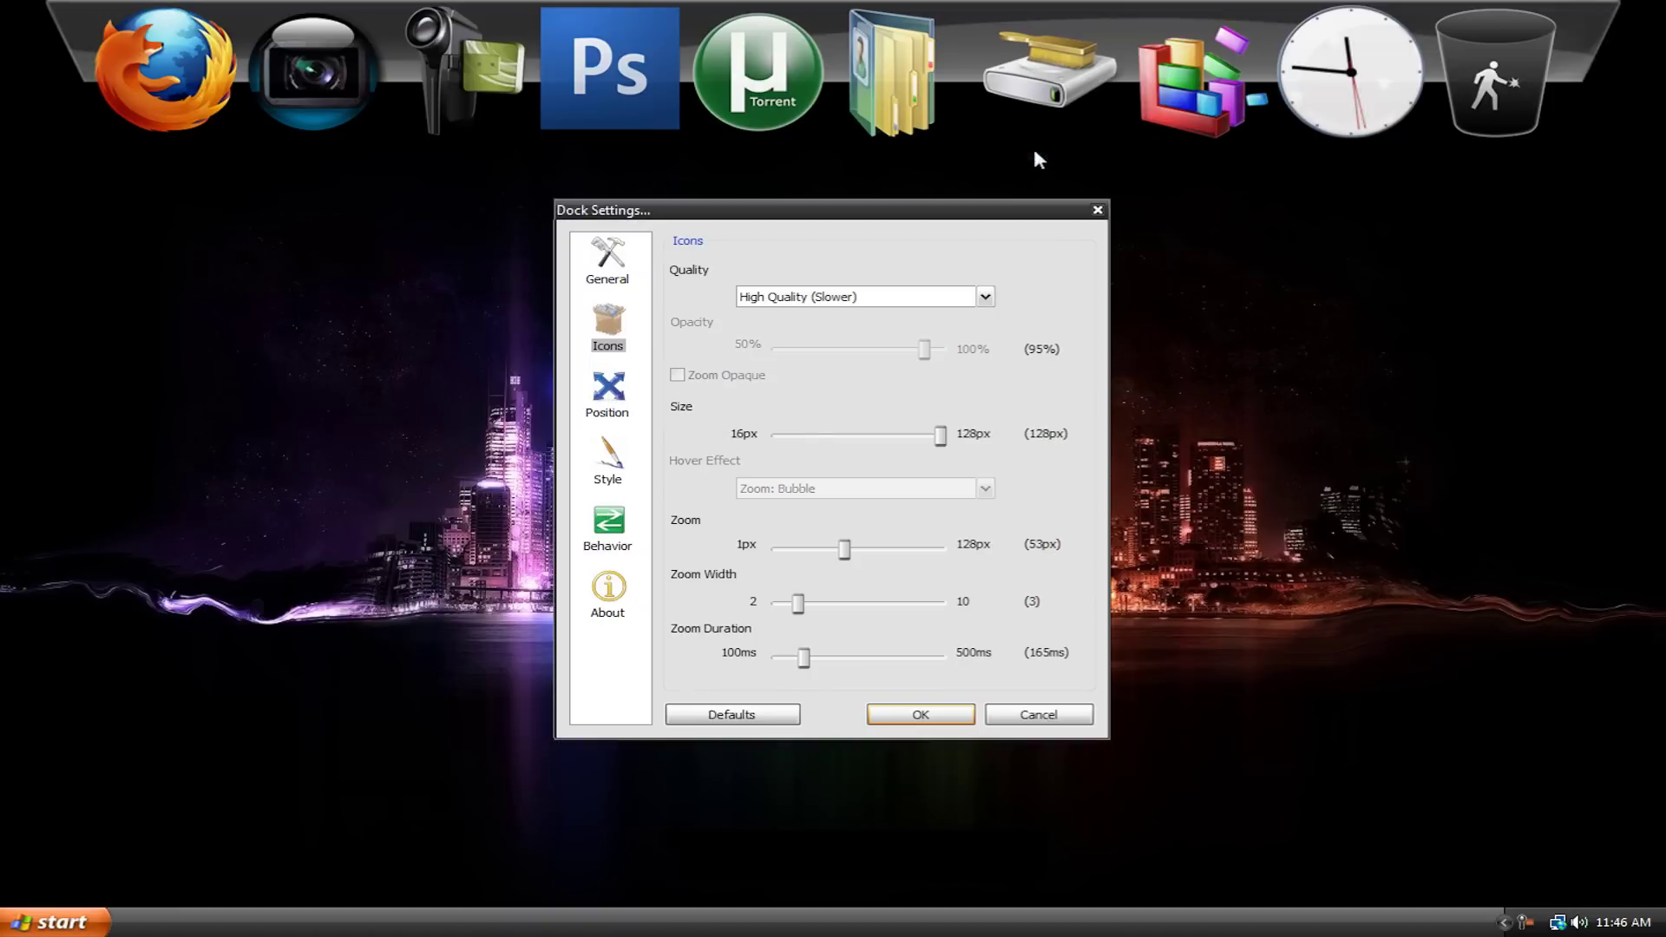
pyautogui.moveTo(745, 443); pyautogui.dragTo(528, 444)
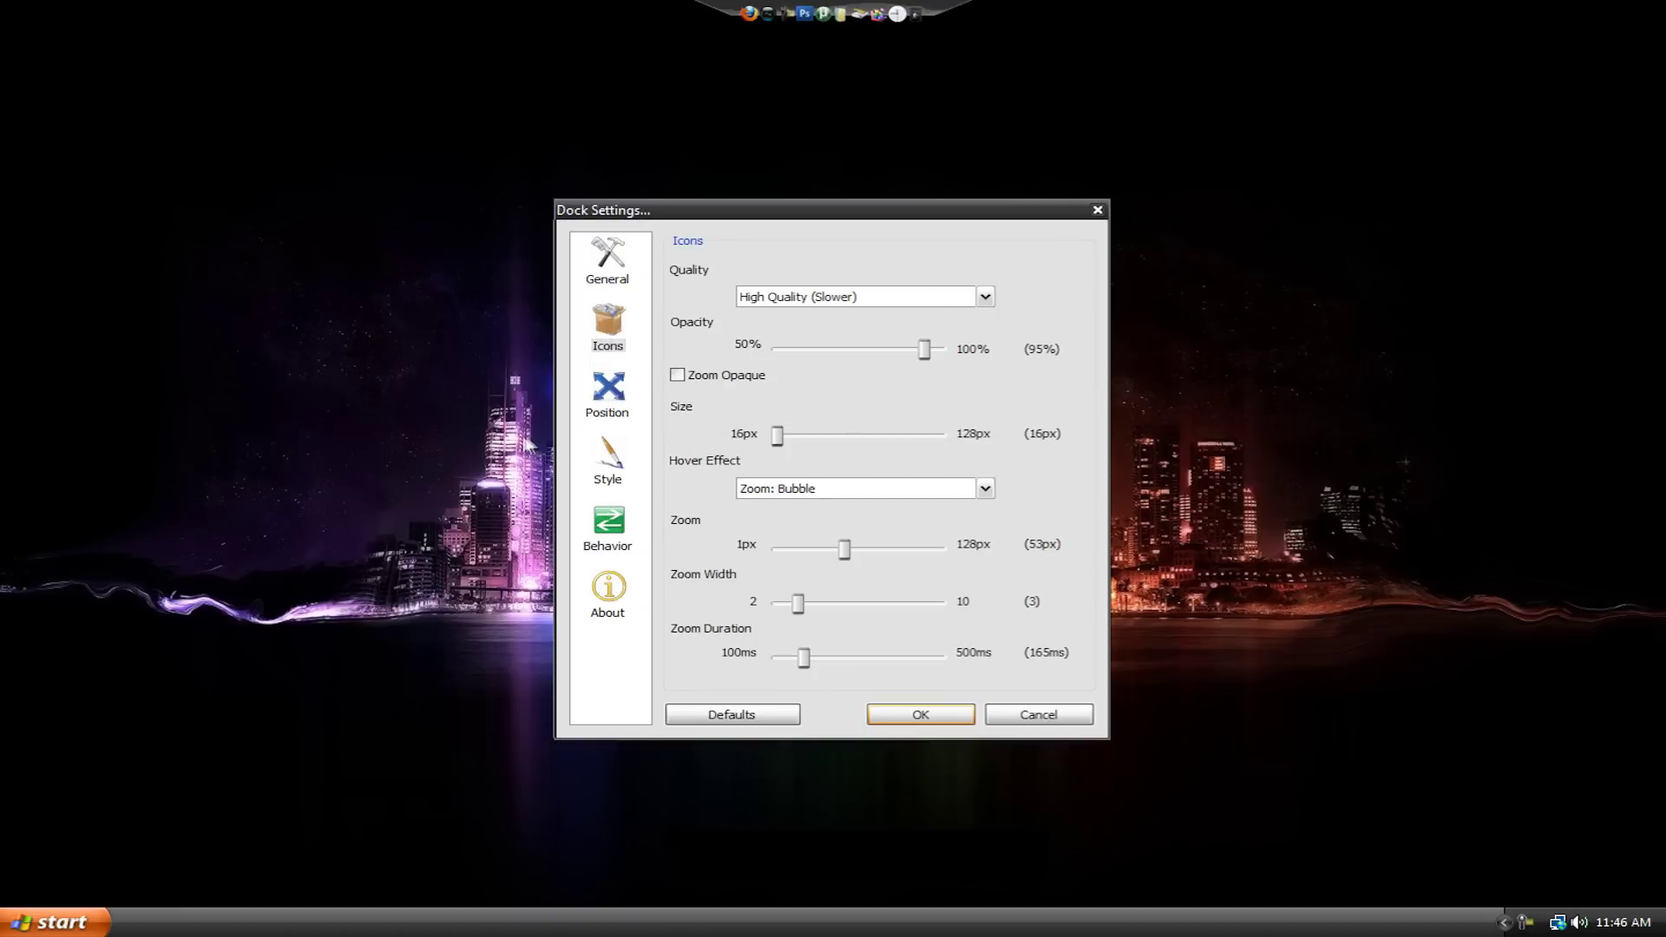
pyautogui.click(928, 720)
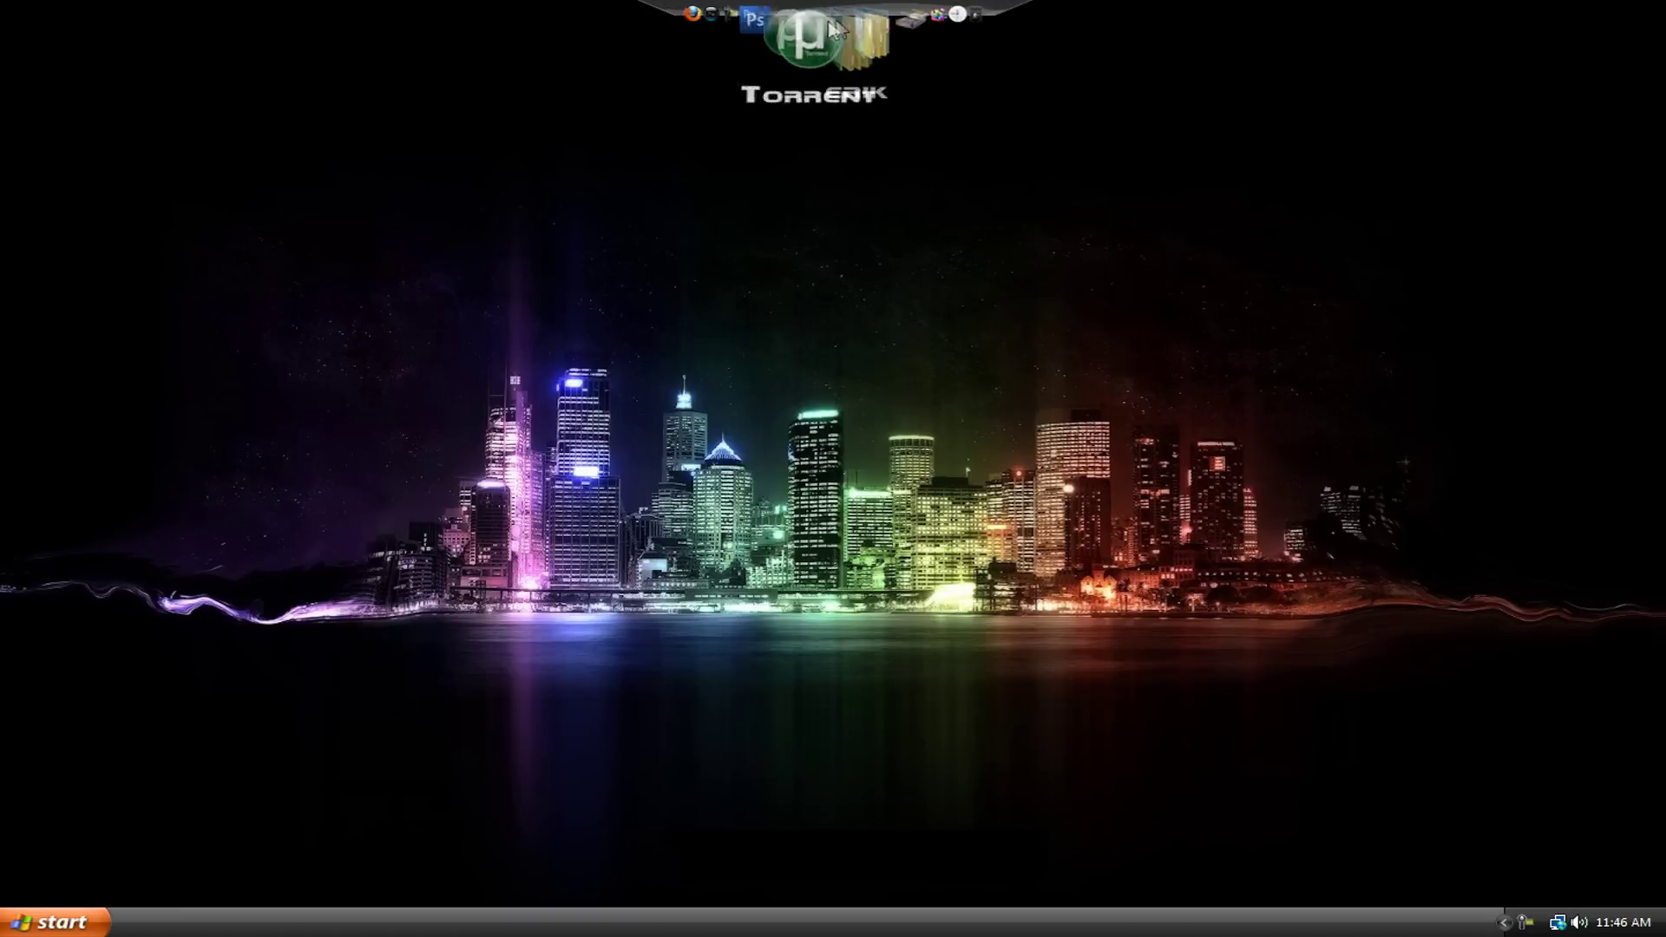
pyautogui.rightClick(854, 39)
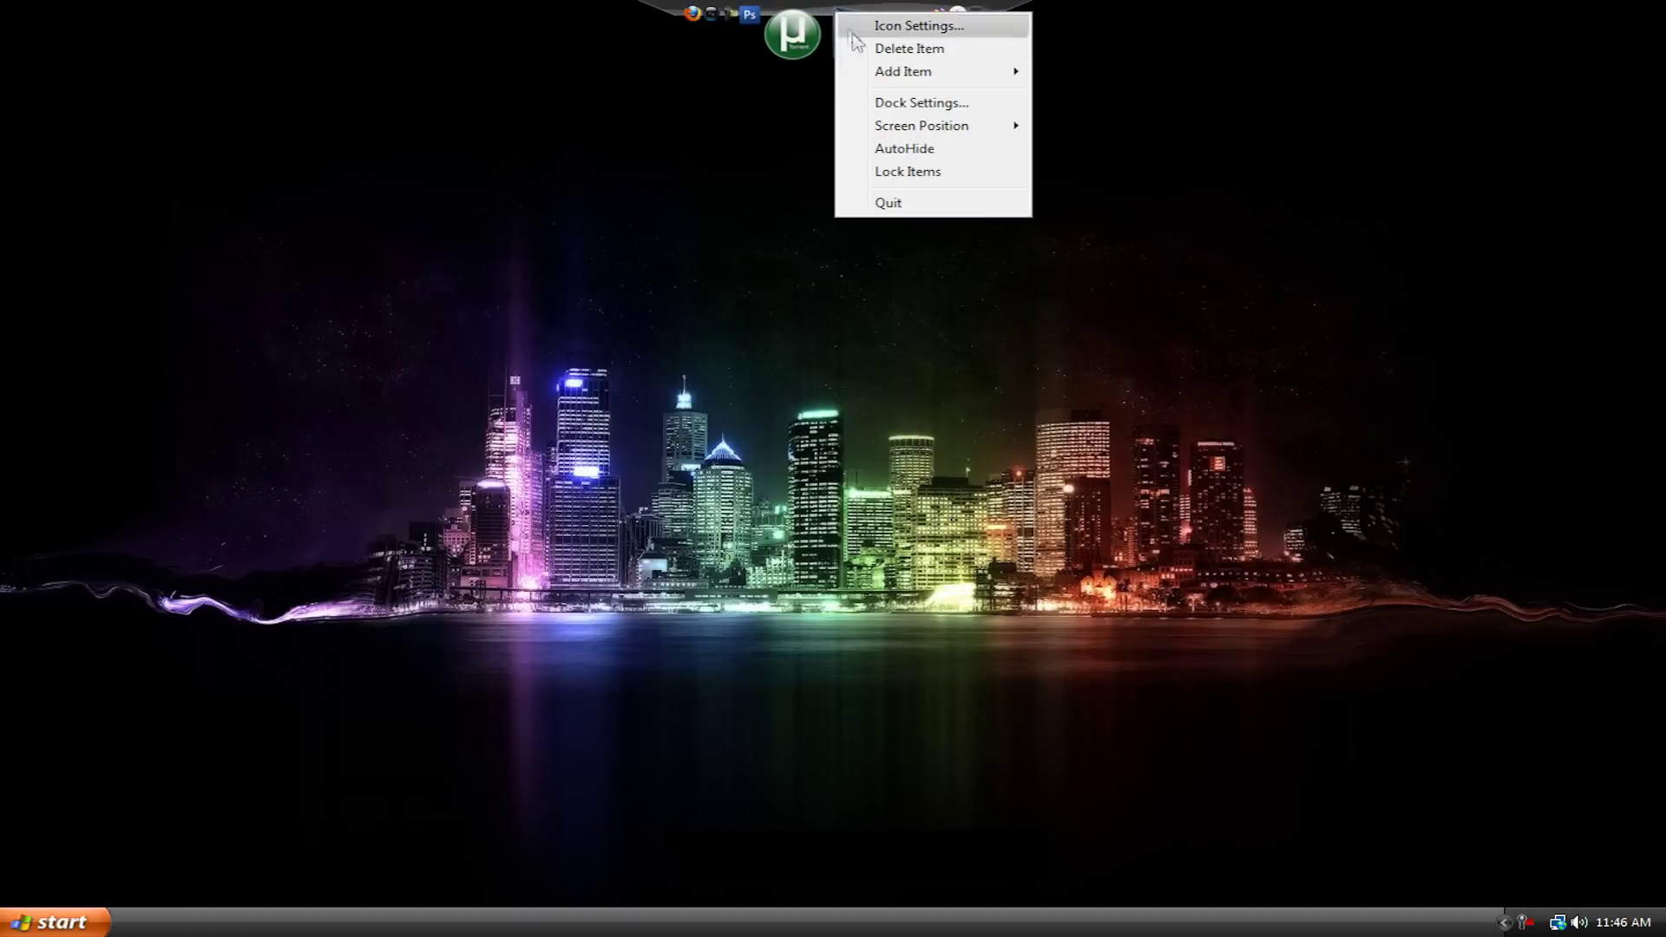
pyautogui.click(920, 103)
pyautogui.moveTo(736, 417); pyautogui.dragTo(790, 425)
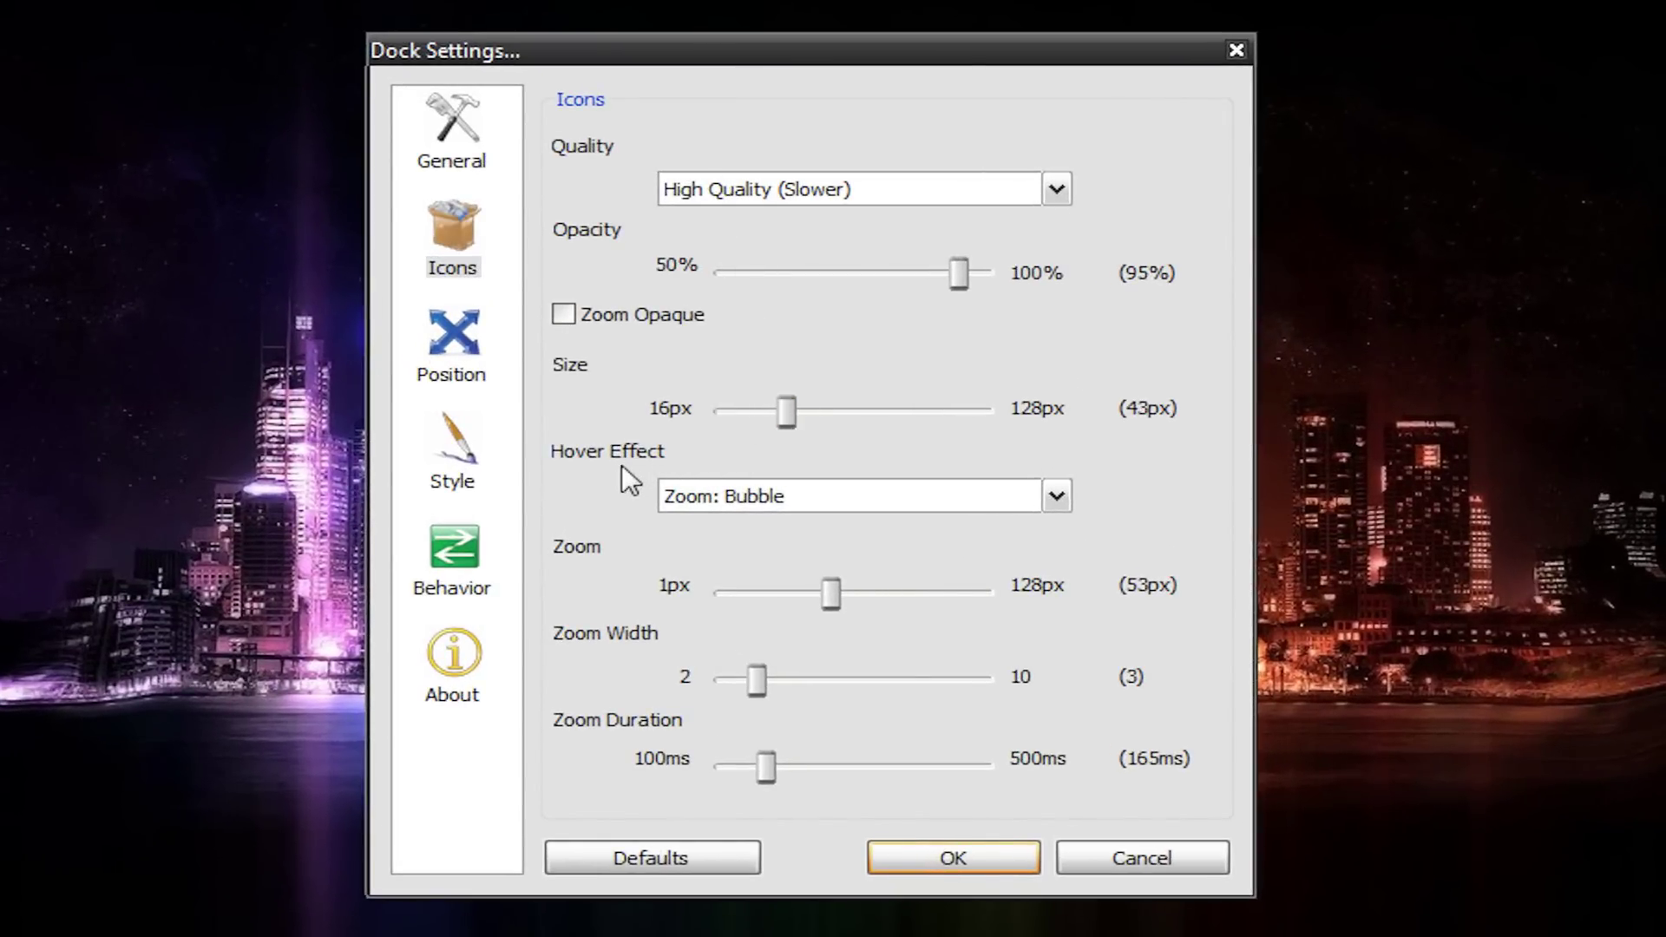
pyautogui.click(716, 498)
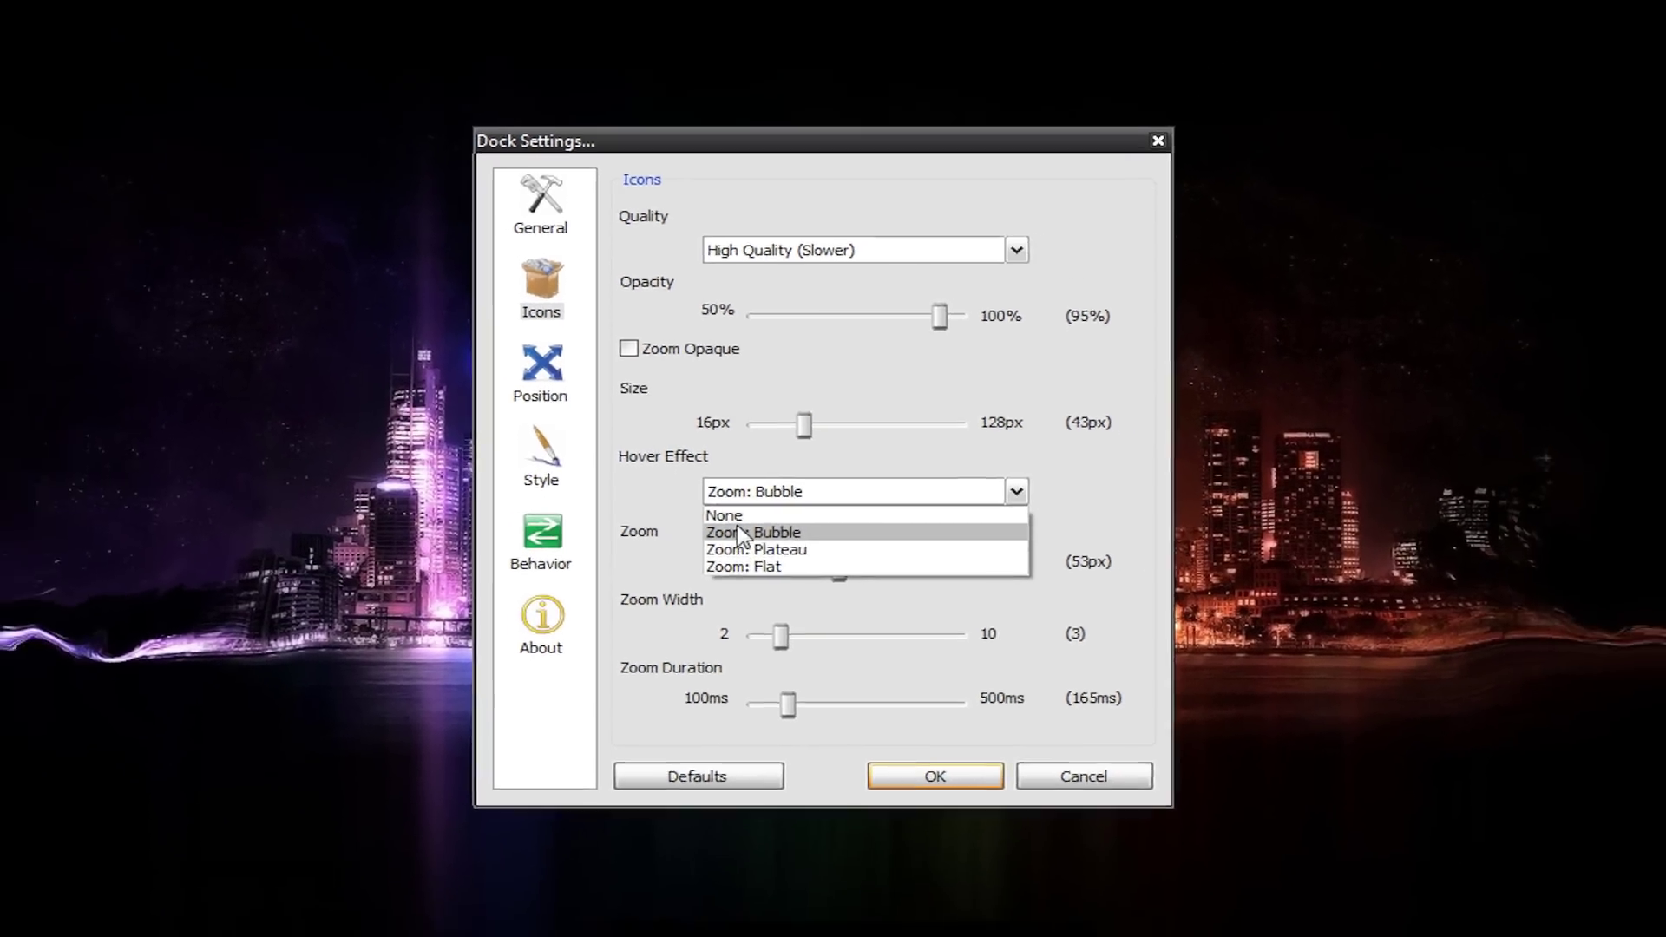
pyautogui.click(725, 515)
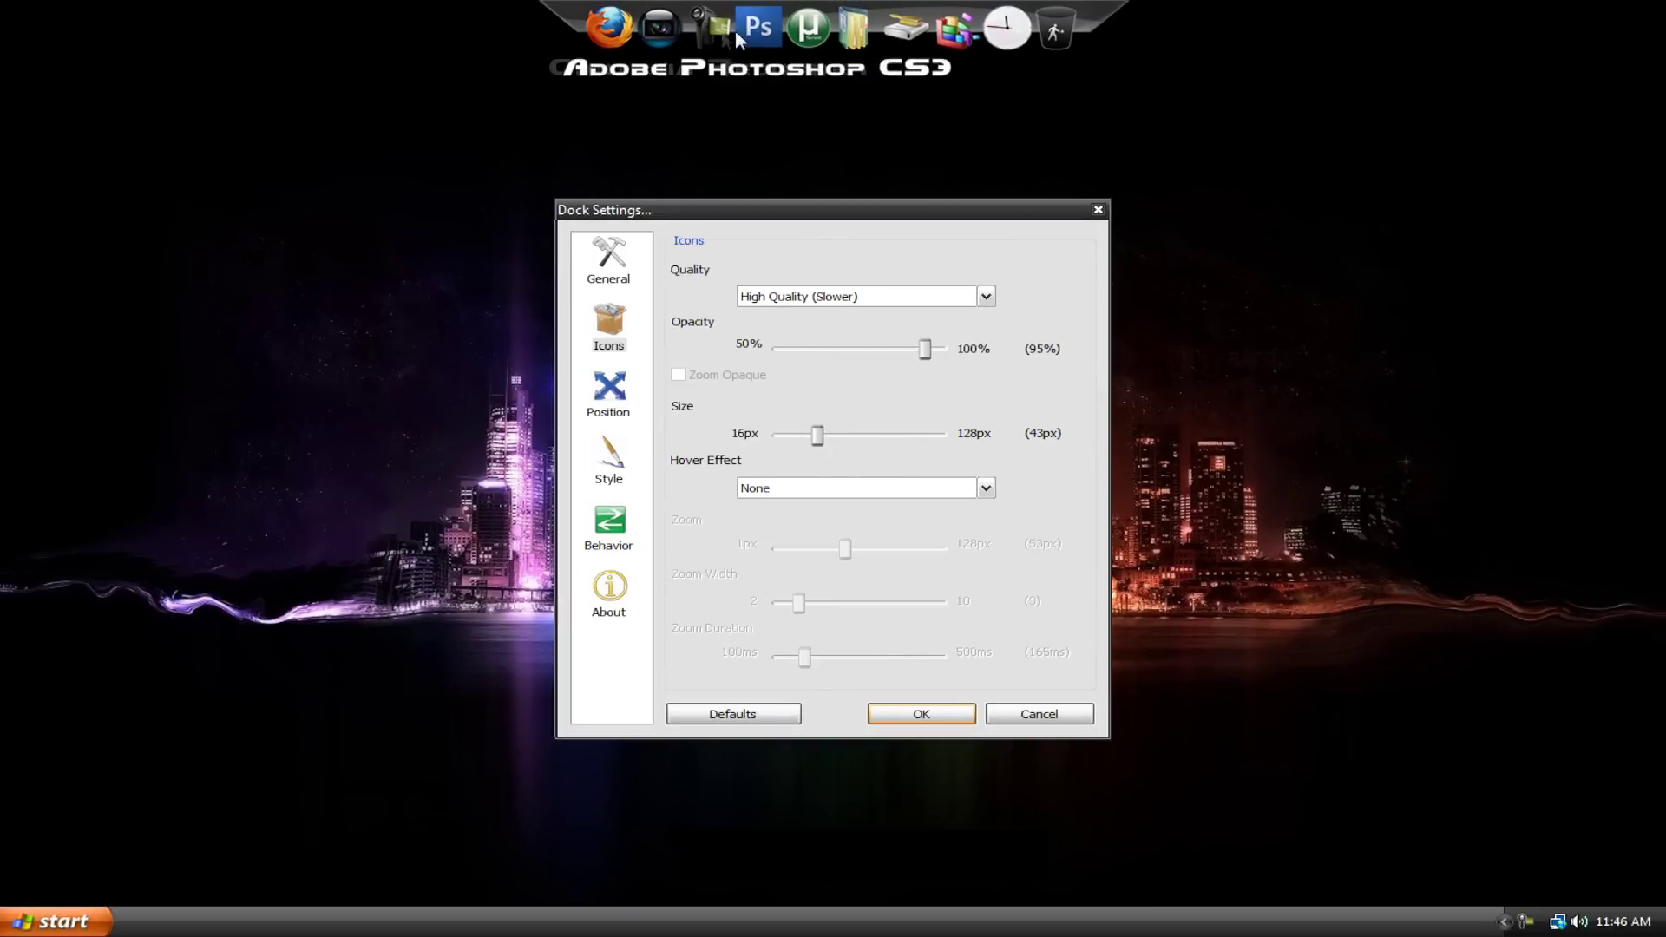
pyautogui.click(867, 491)
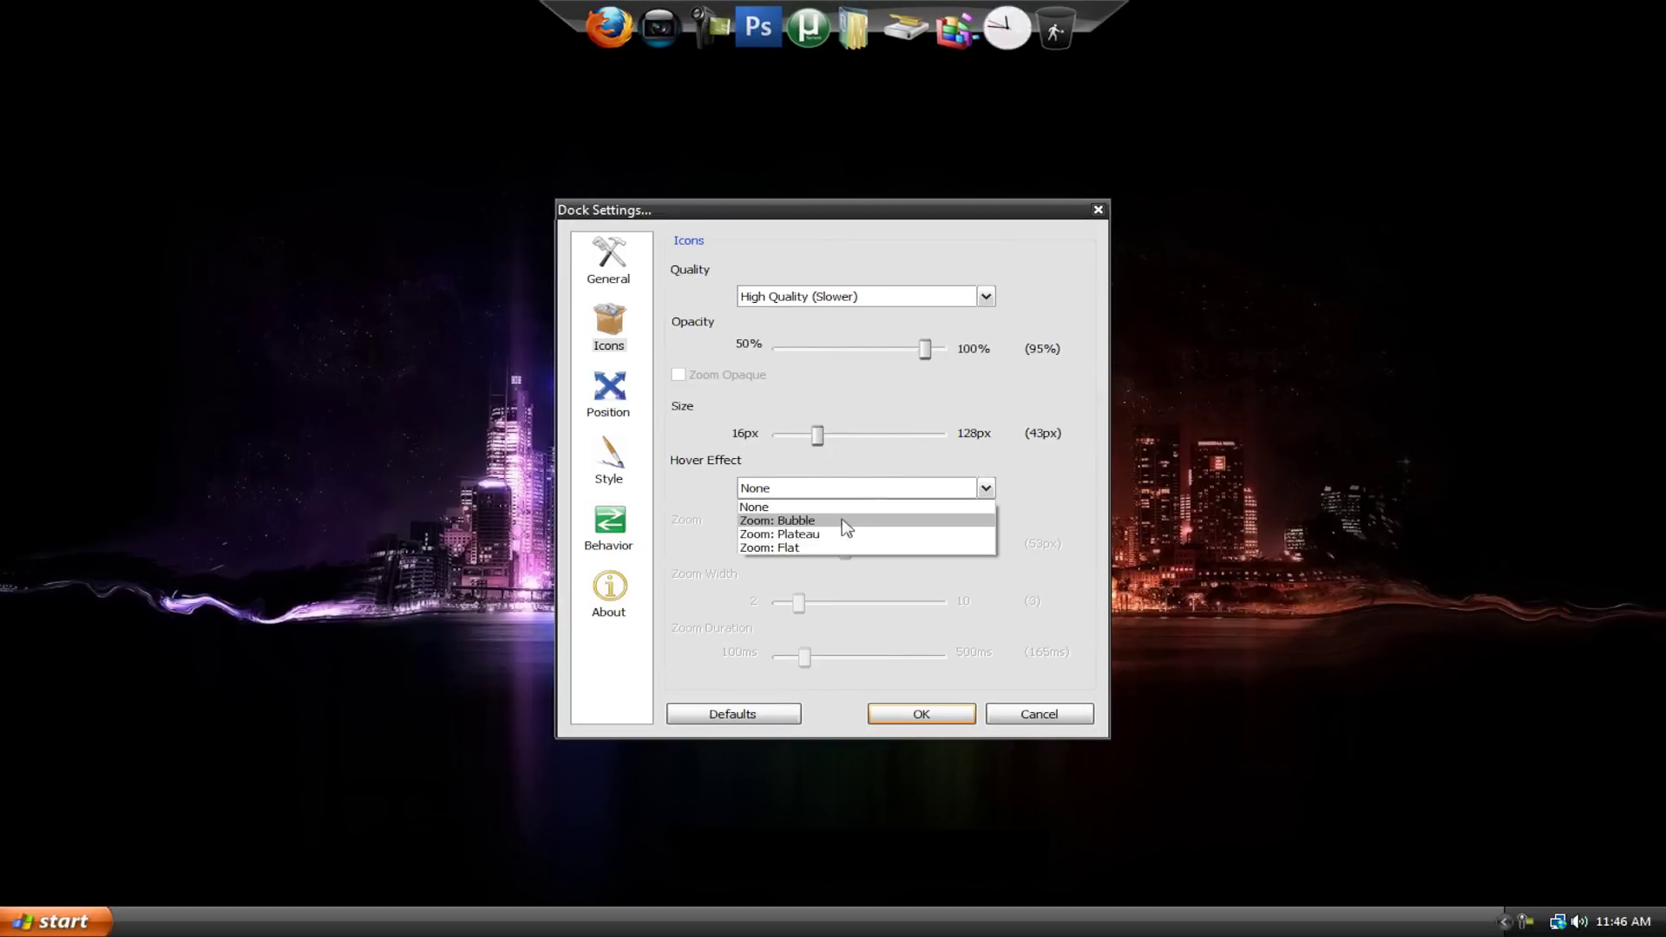
pyautogui.click(840, 522)
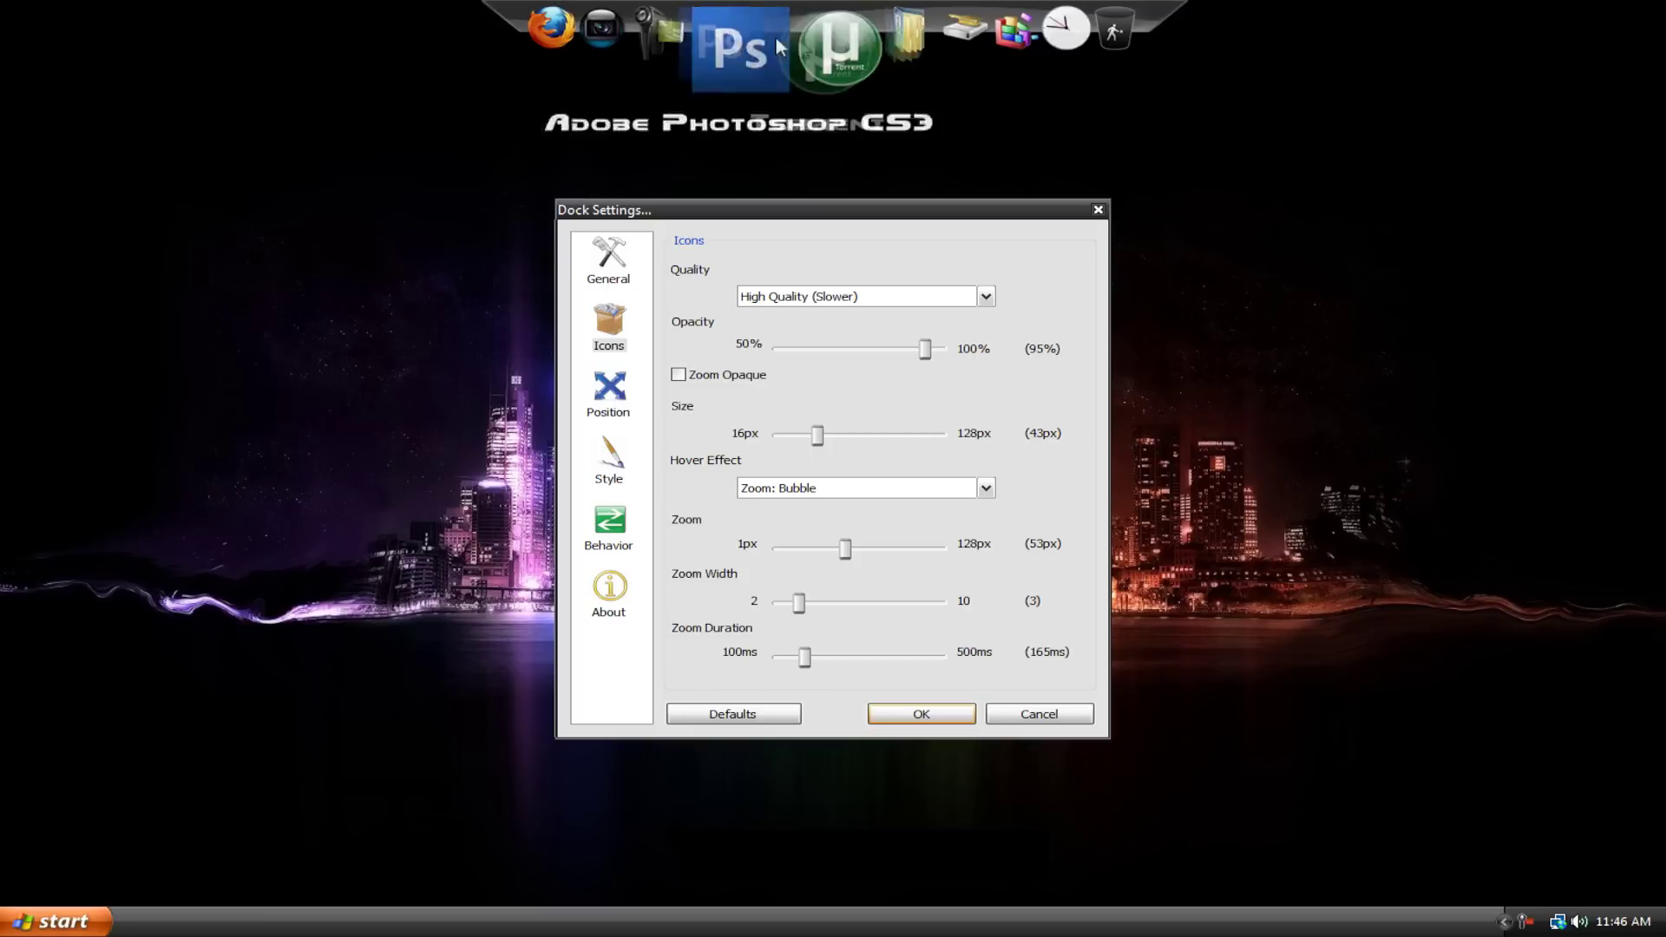
pyautogui.click(936, 491)
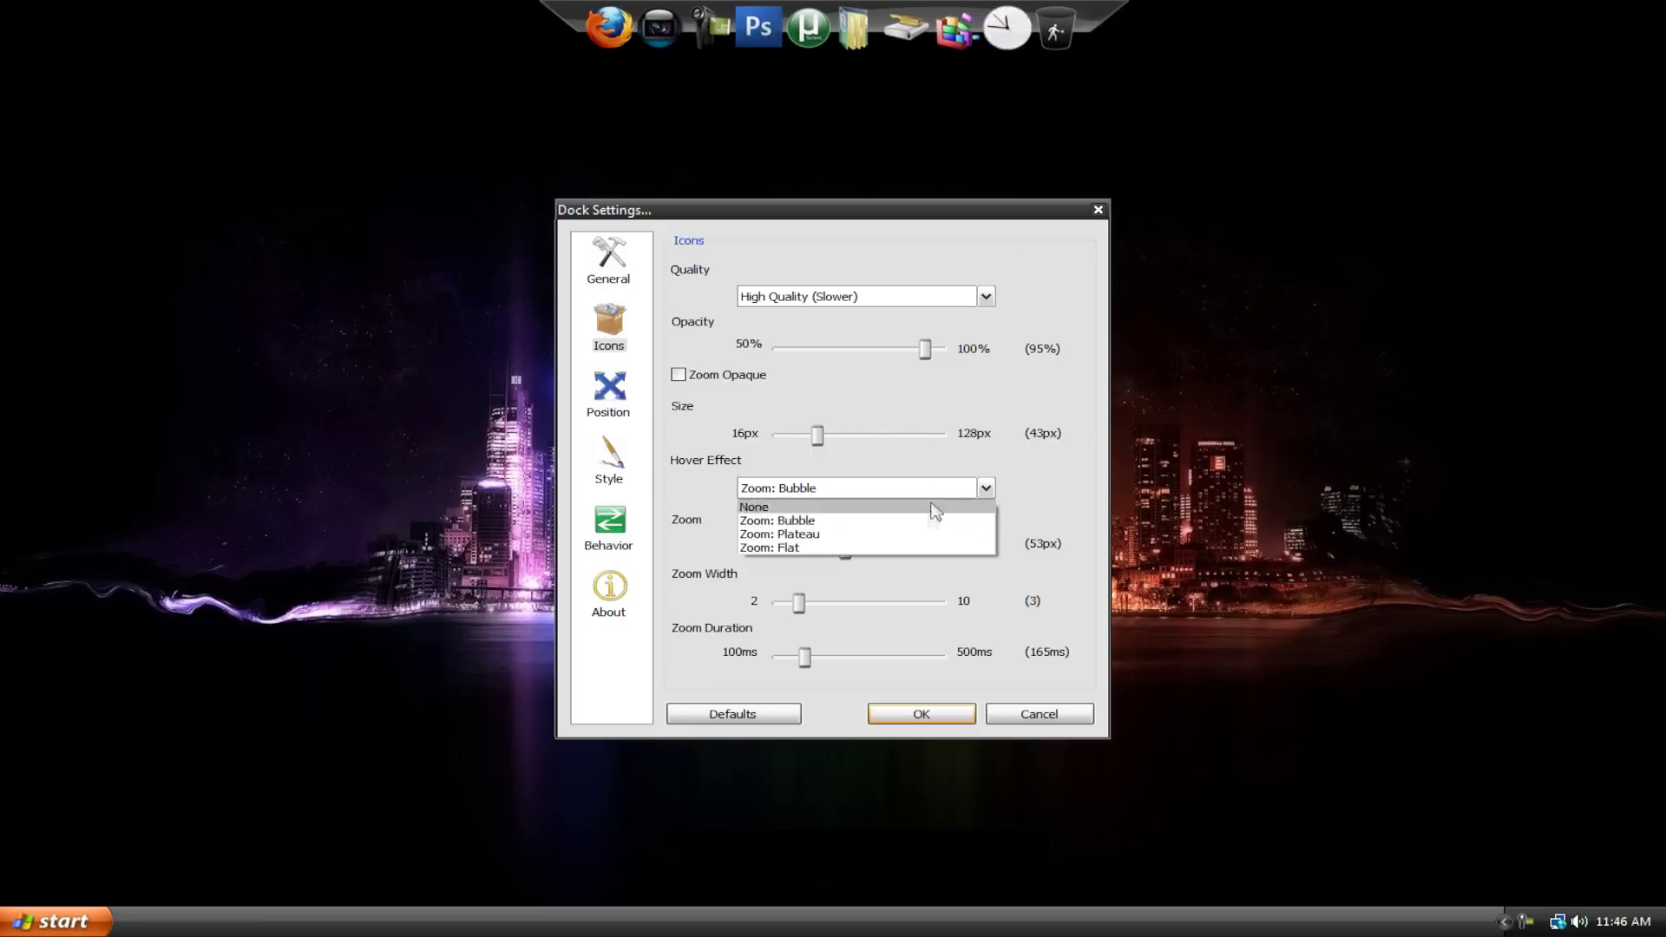
pyautogui.click(930, 548)
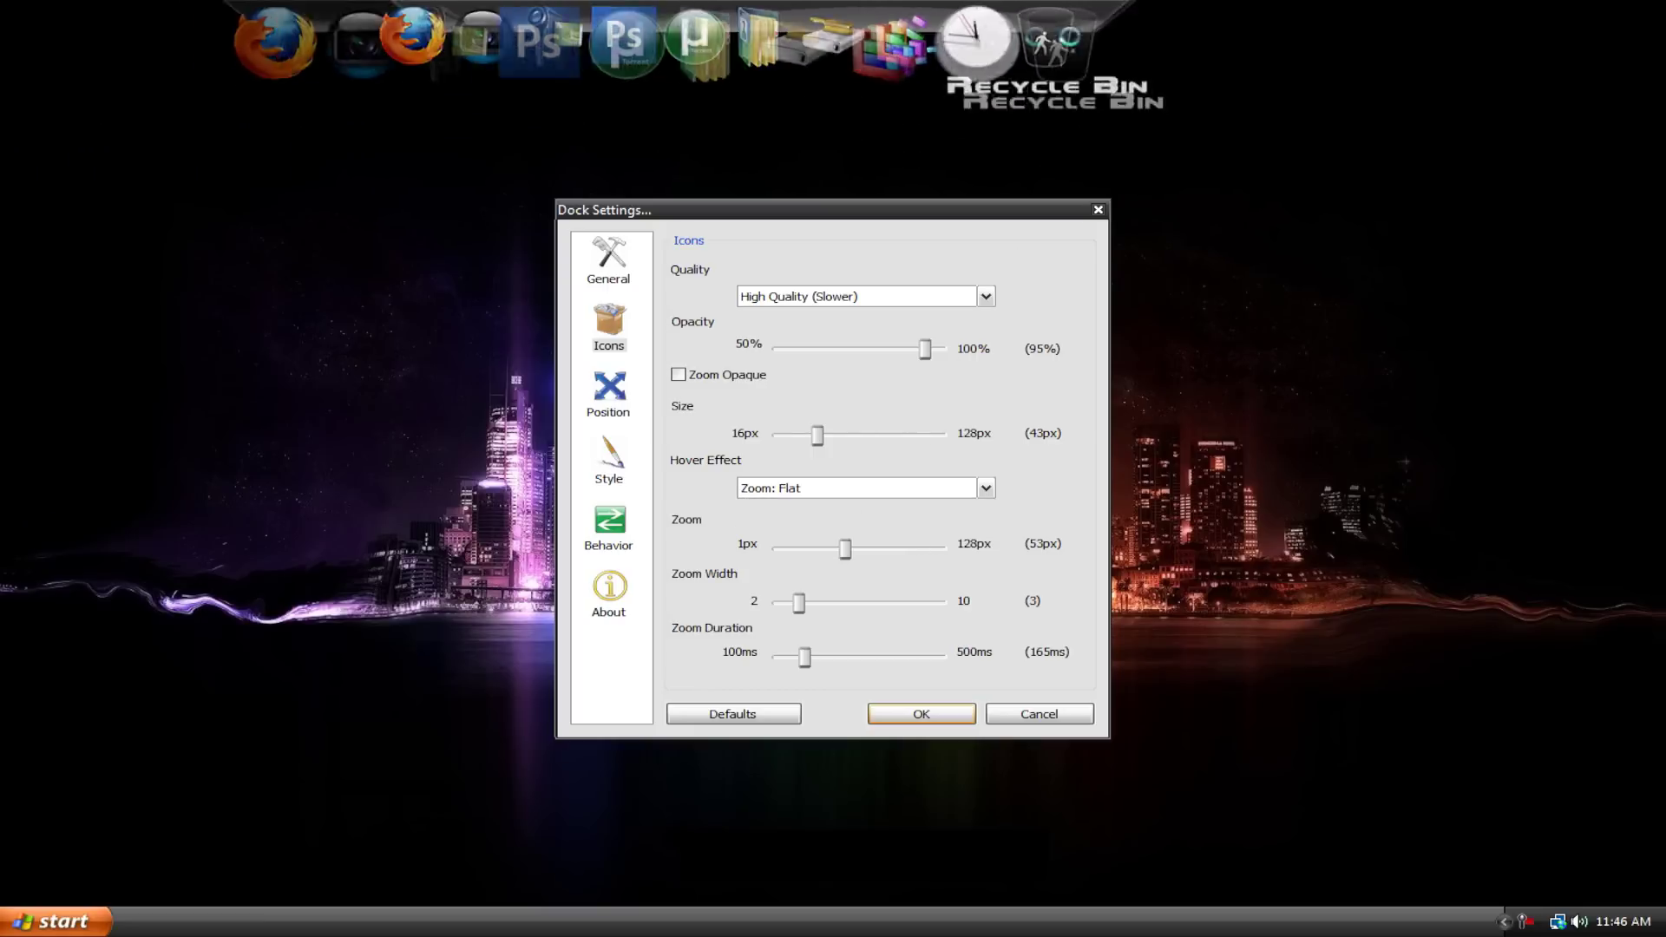
pyautogui.click(954, 489)
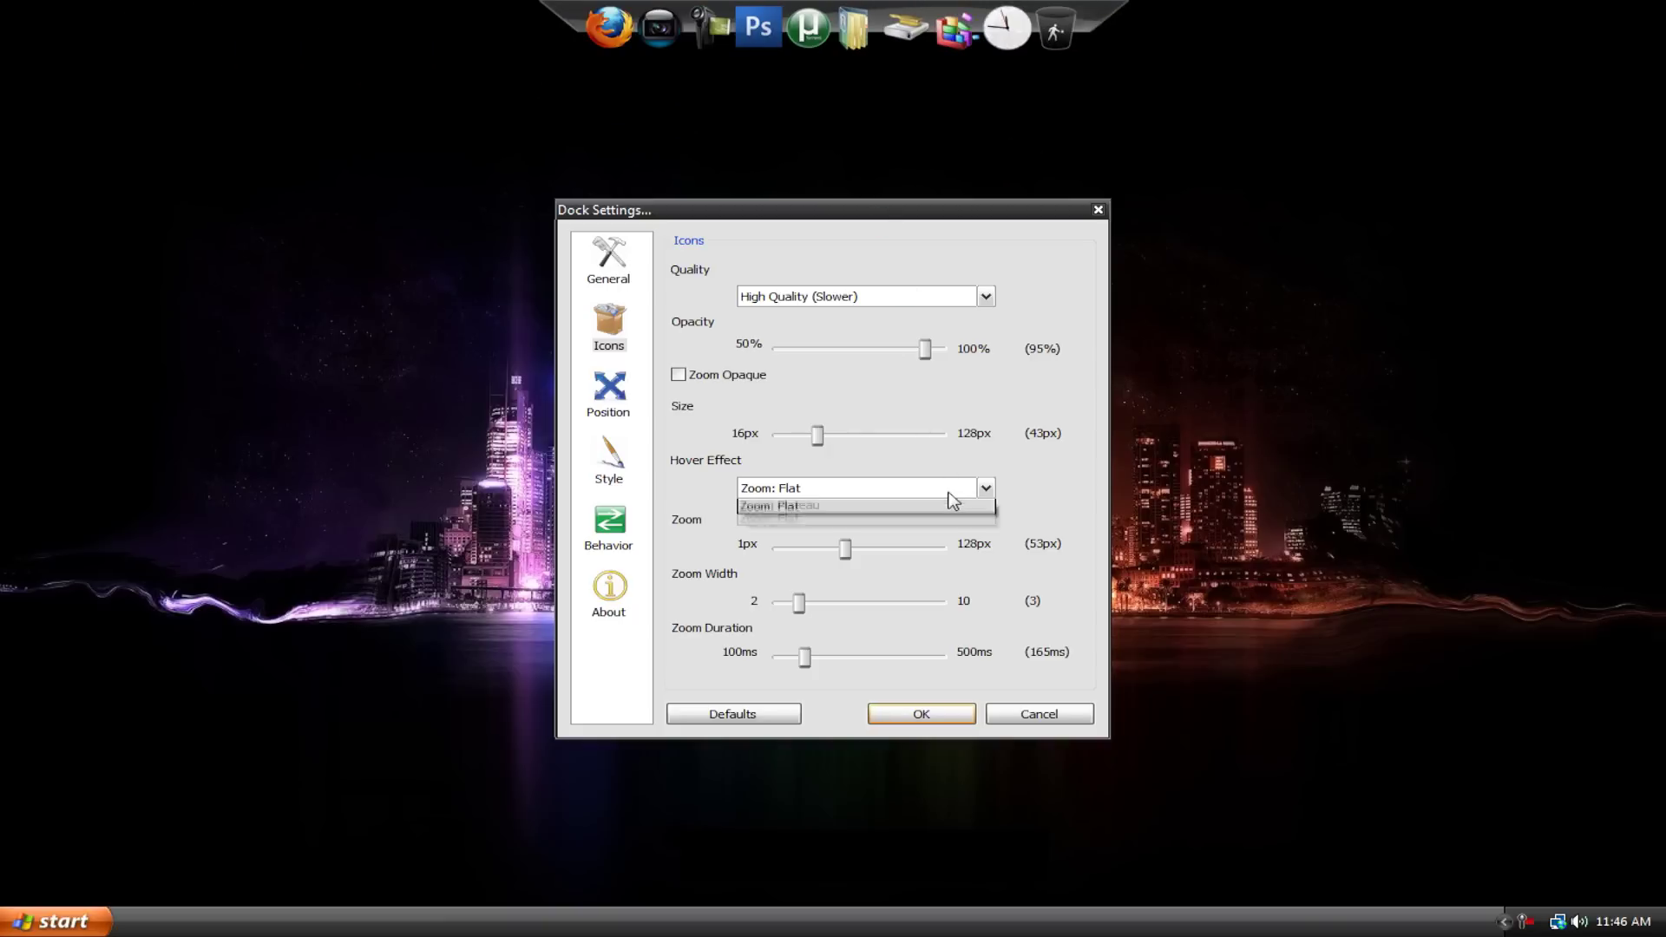
pyautogui.click(937, 540)
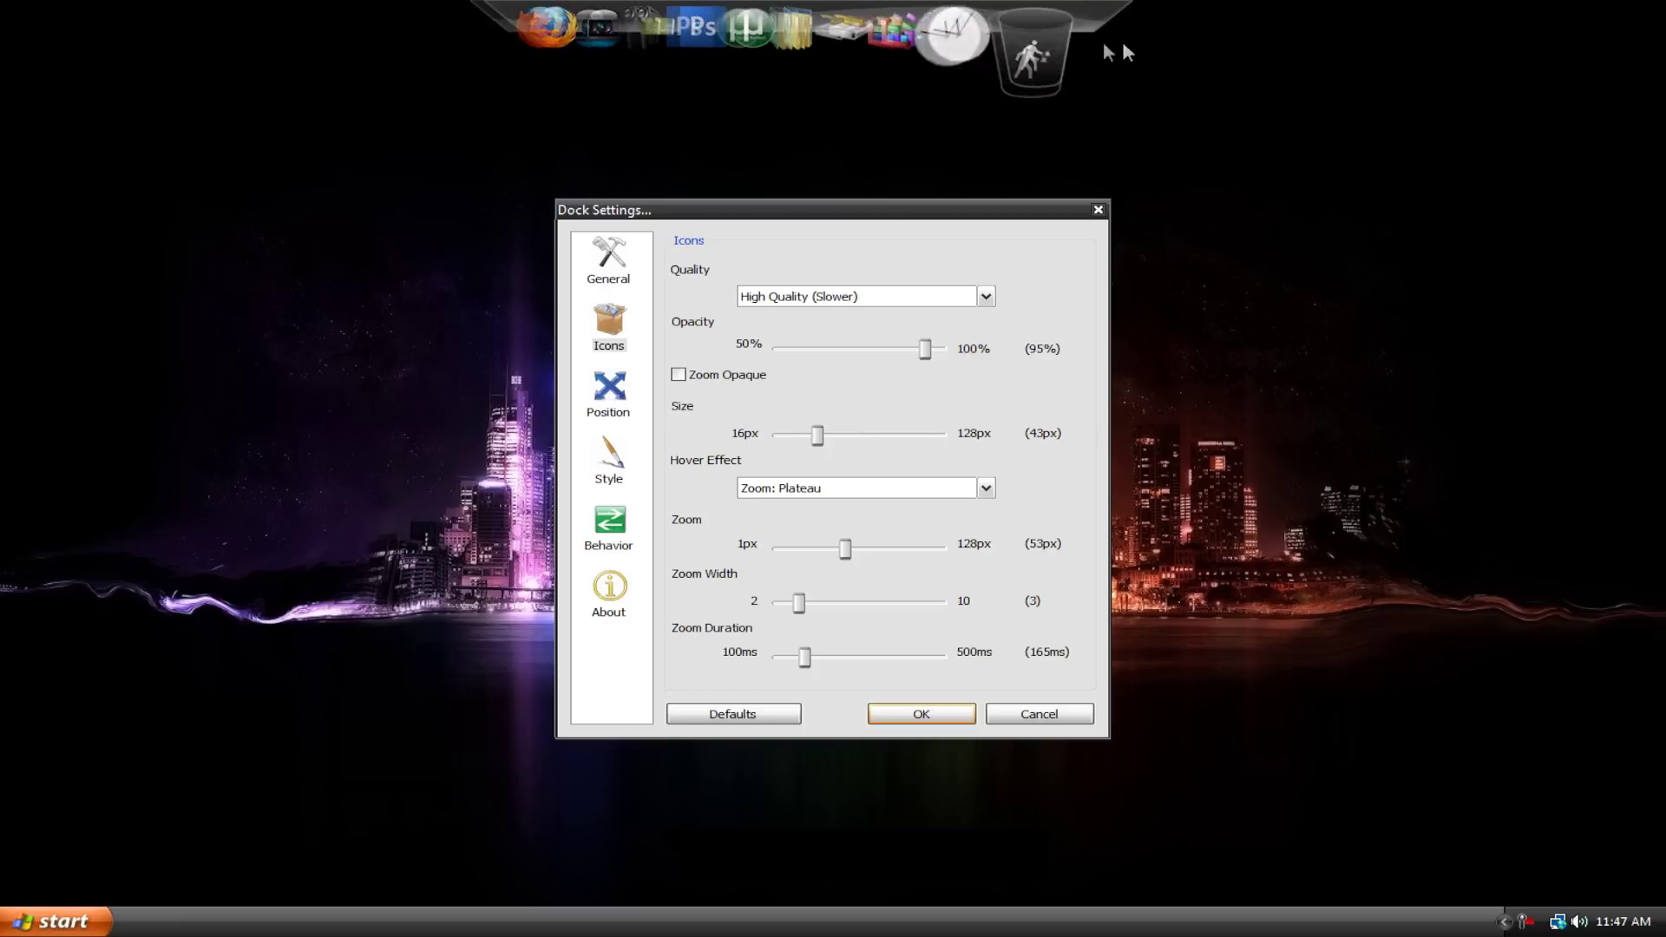
pyautogui.click(875, 501)
pyautogui.click(874, 519)
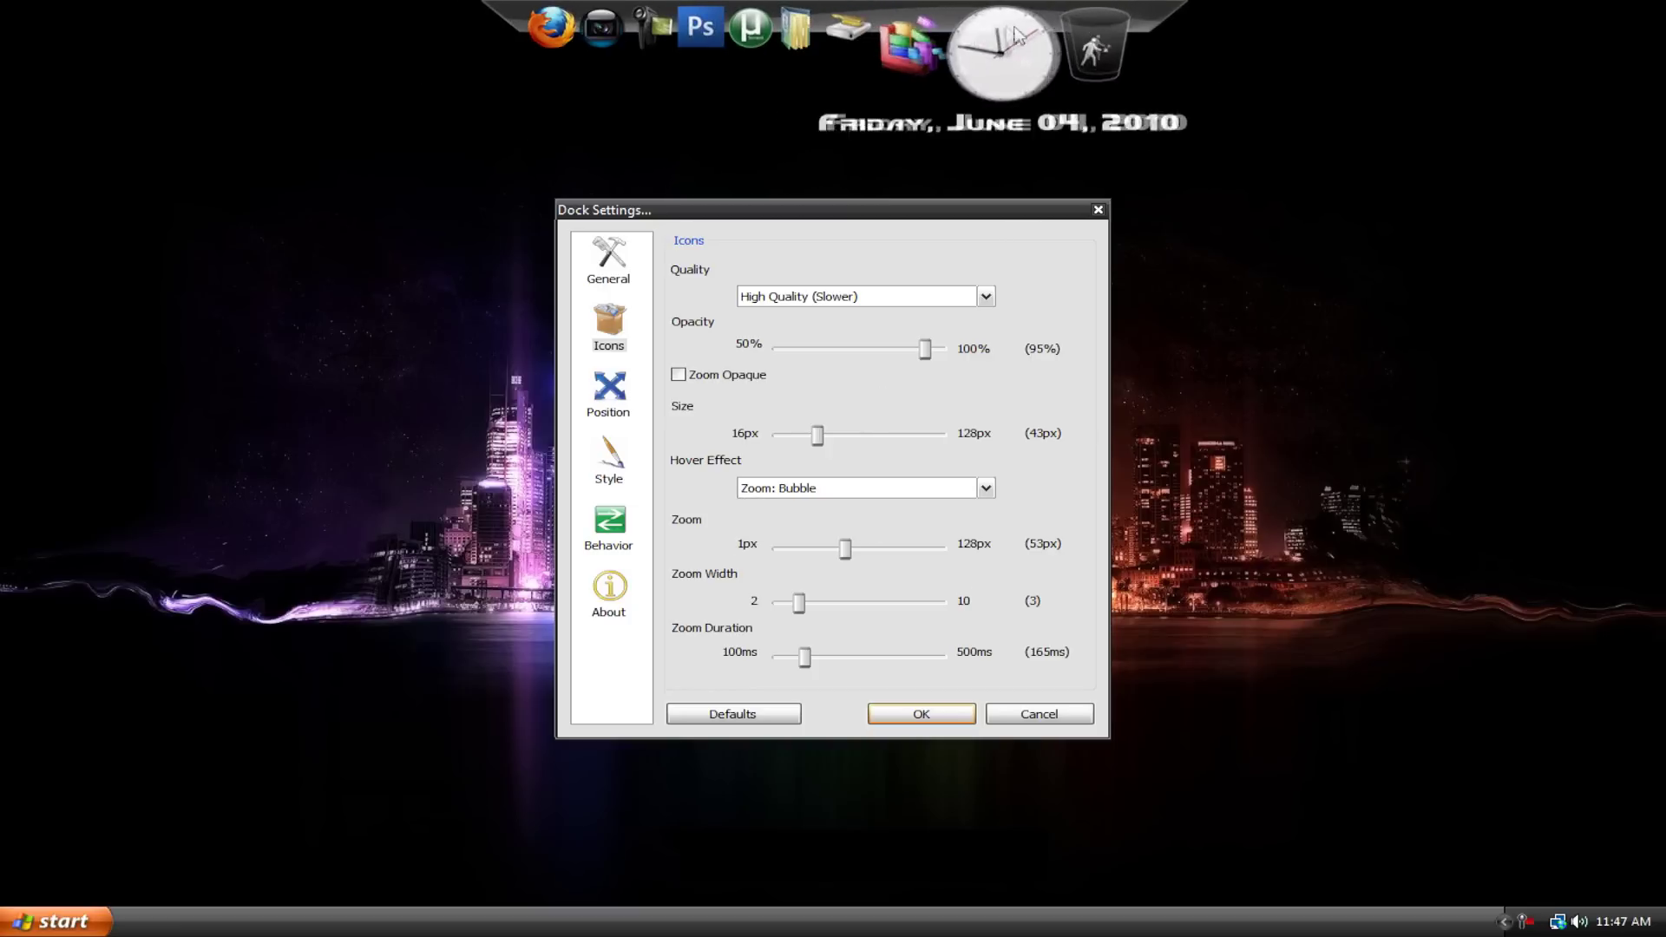
pyautogui.click(877, 488)
pyautogui.click(811, 519)
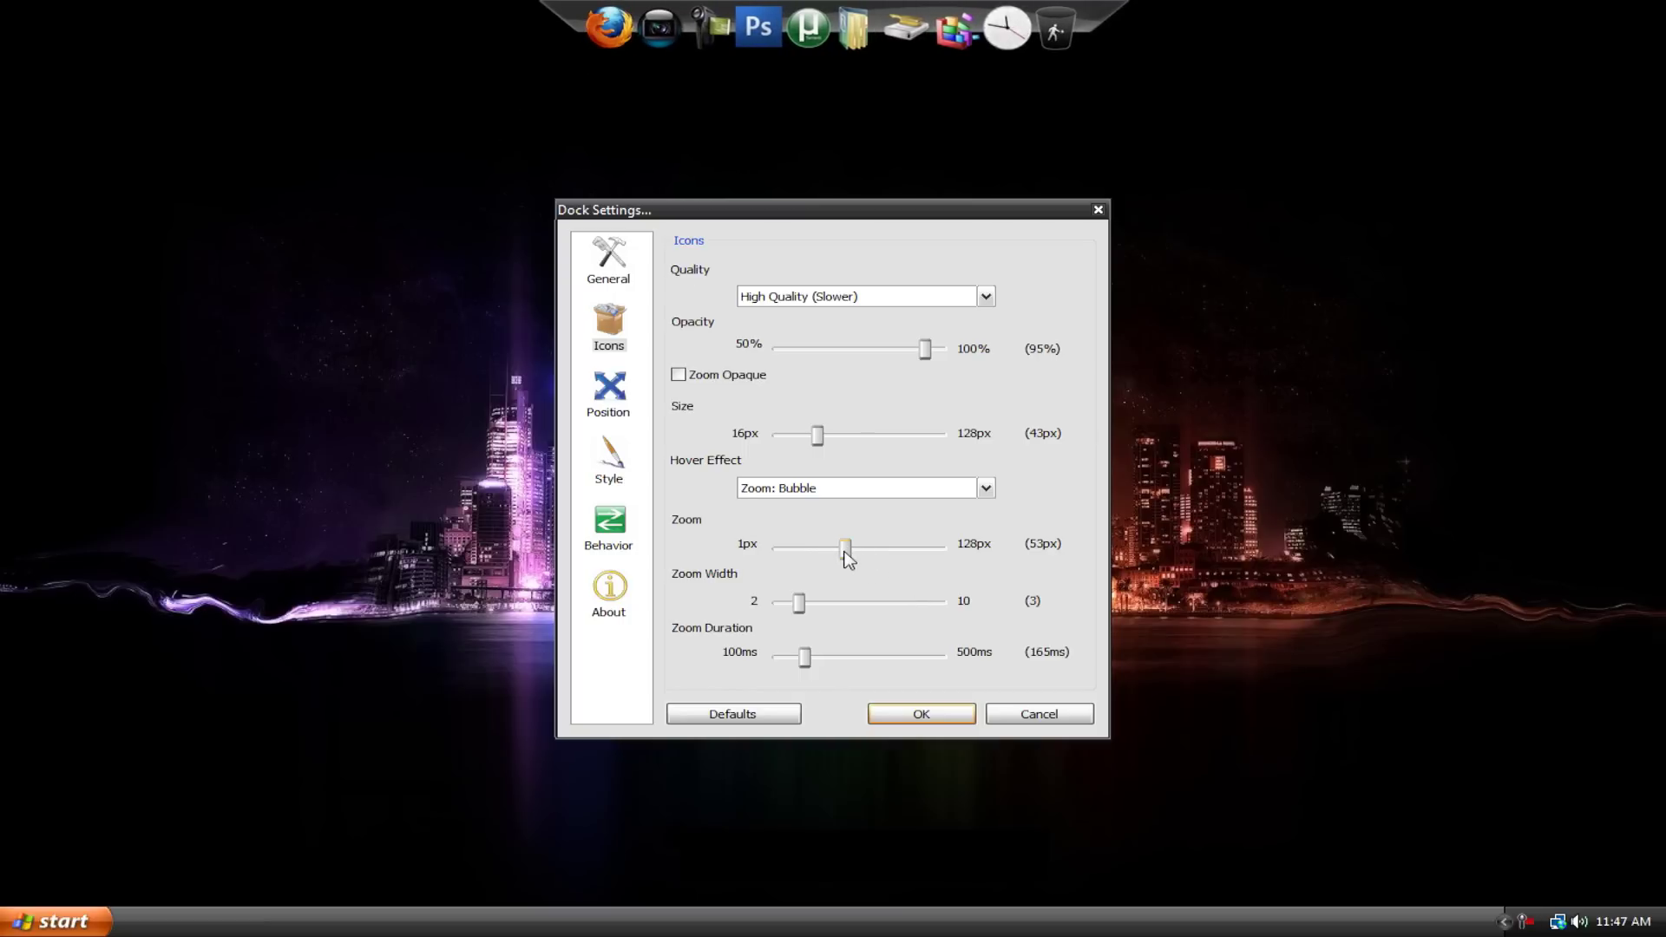
pyautogui.moveTo(845, 549); pyautogui.dragTo(987, 554)
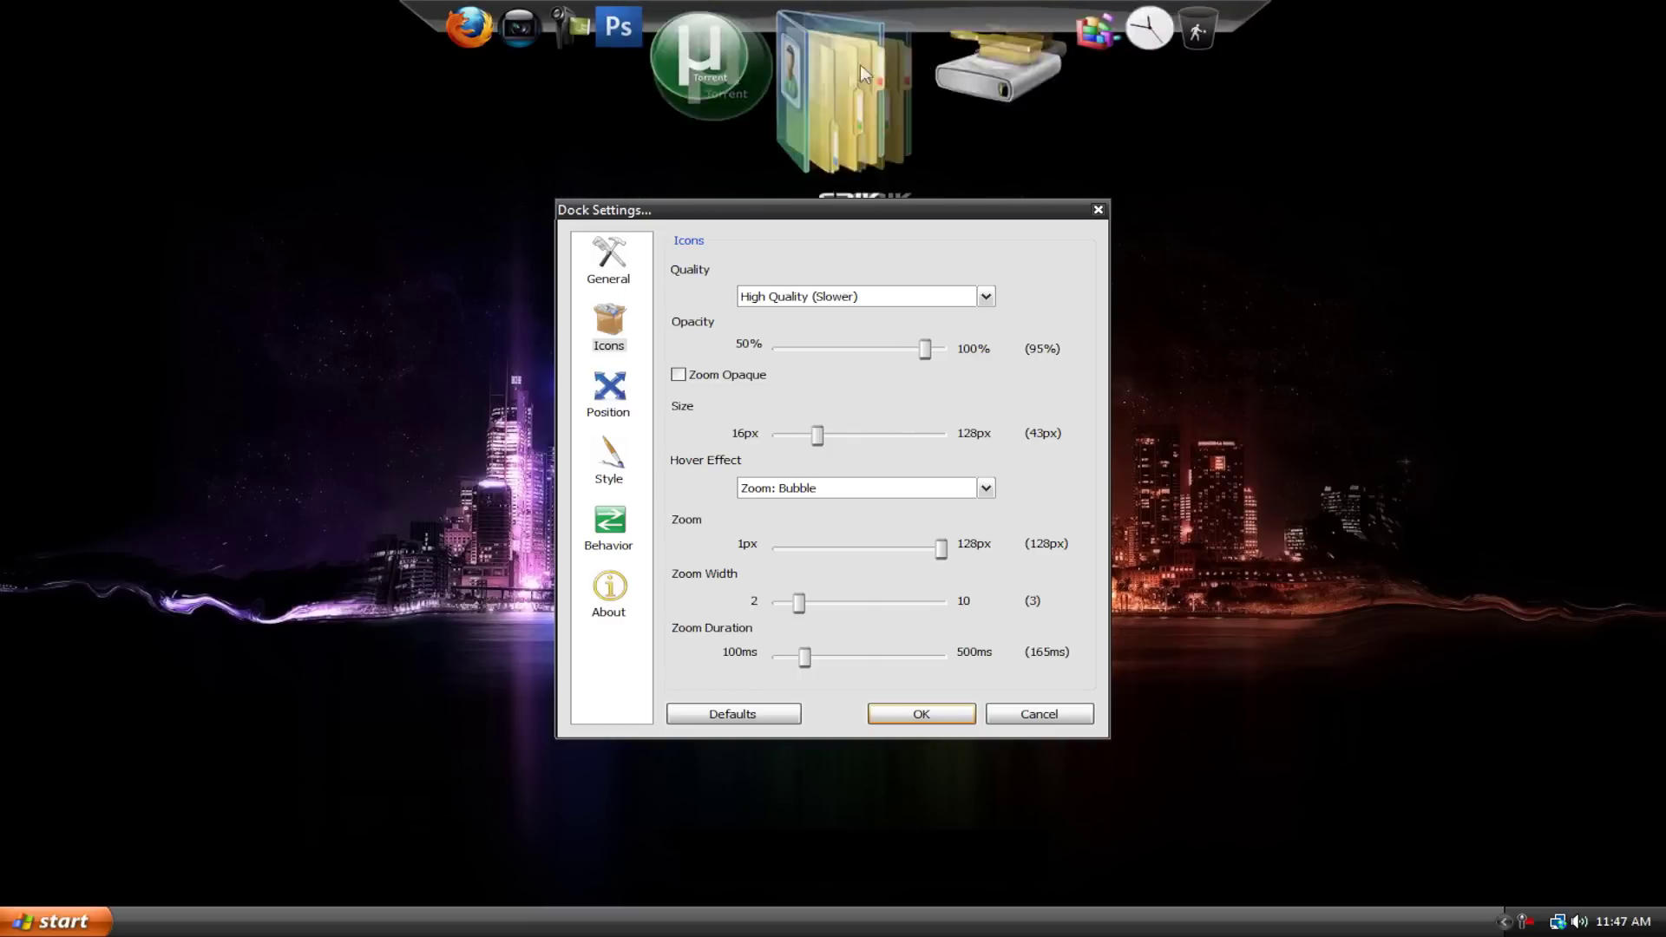
pyautogui.moveTo(943, 560); pyautogui.dragTo(778, 555)
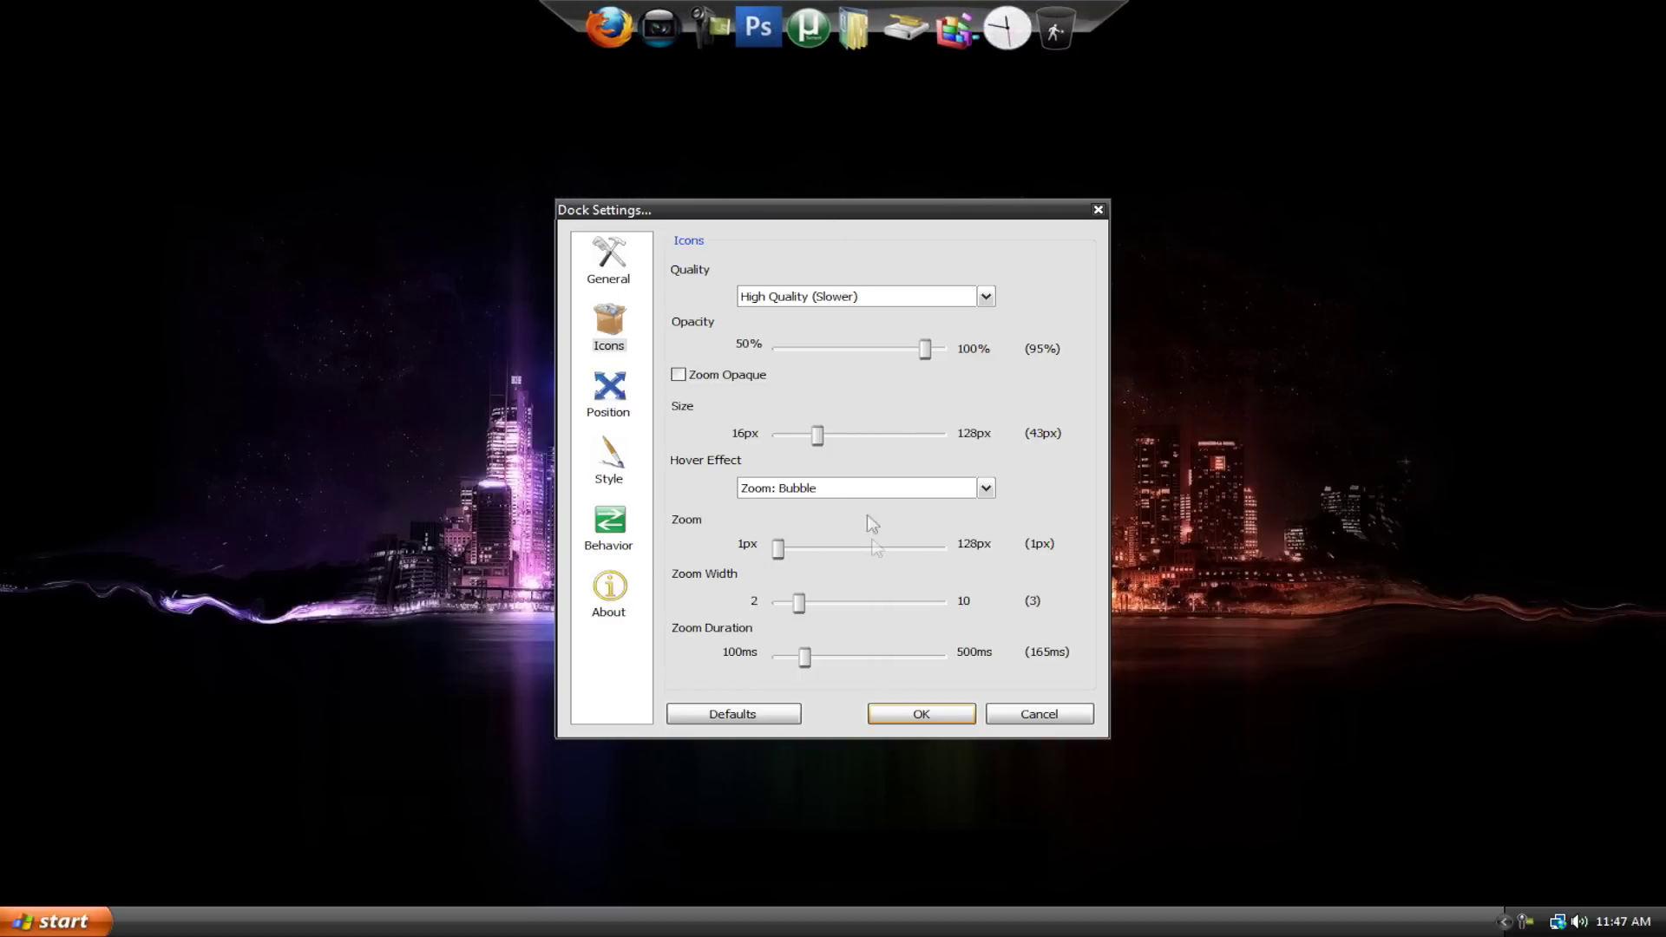
pyautogui.moveTo(779, 549); pyautogui.dragTo(843, 549)
pyautogui.moveTo(800, 604); pyautogui.dragTo(941, 601)
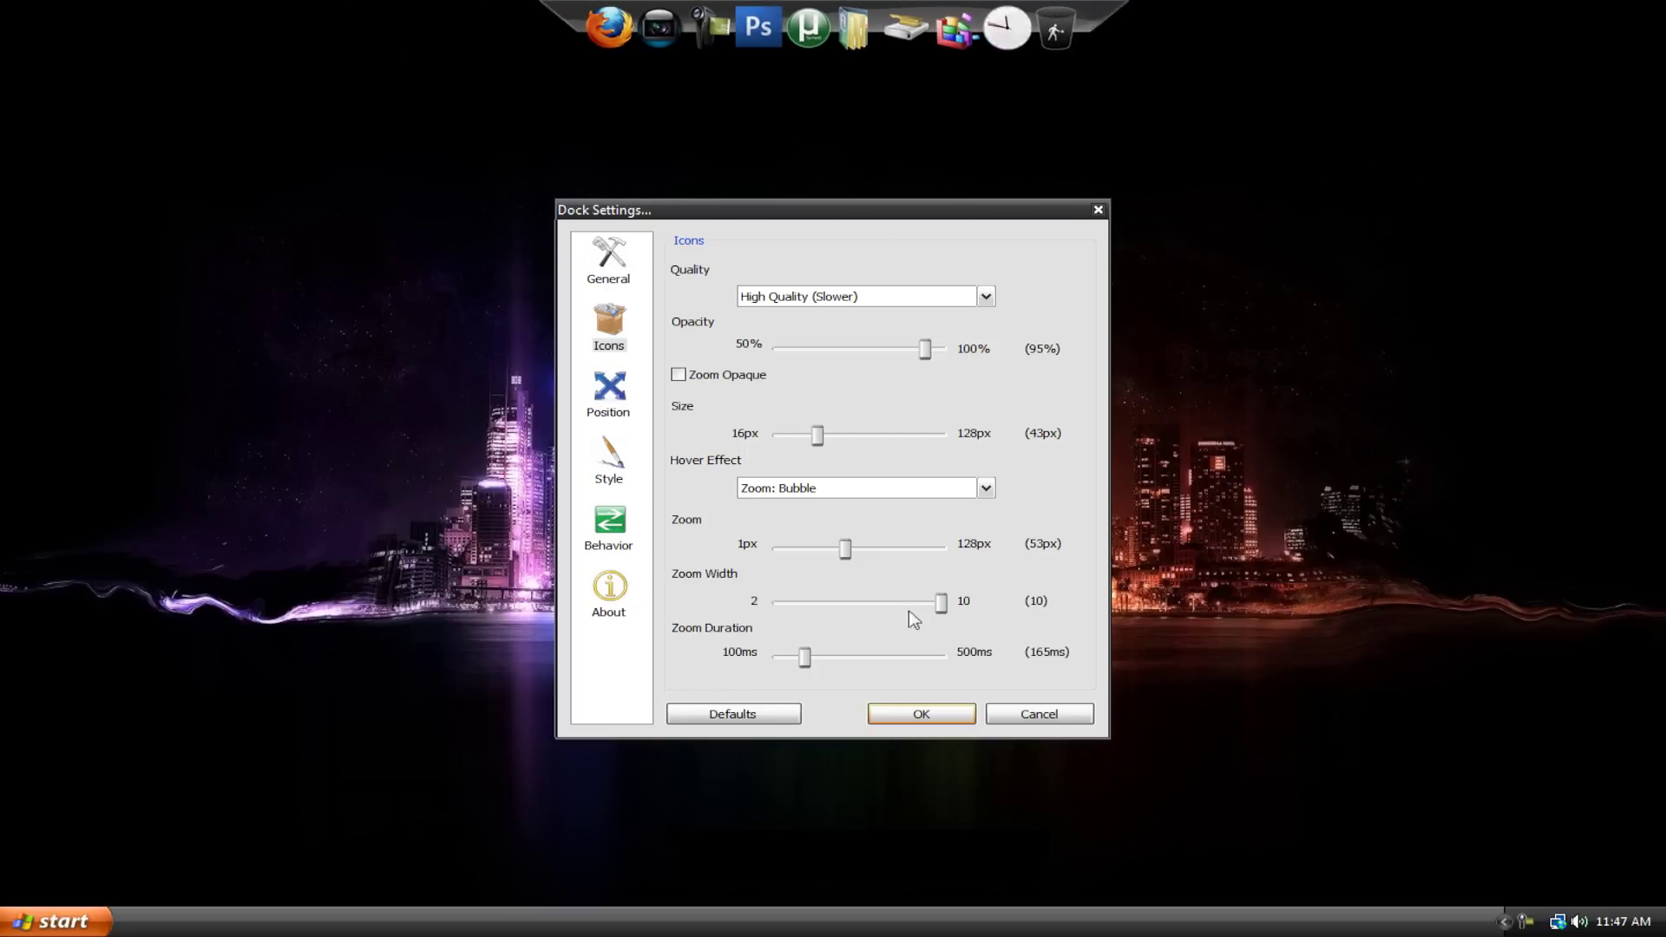
pyautogui.moveTo(941, 603); pyautogui.dragTo(831, 598)
pyautogui.moveTo(809, 662); pyautogui.dragTo(987, 660)
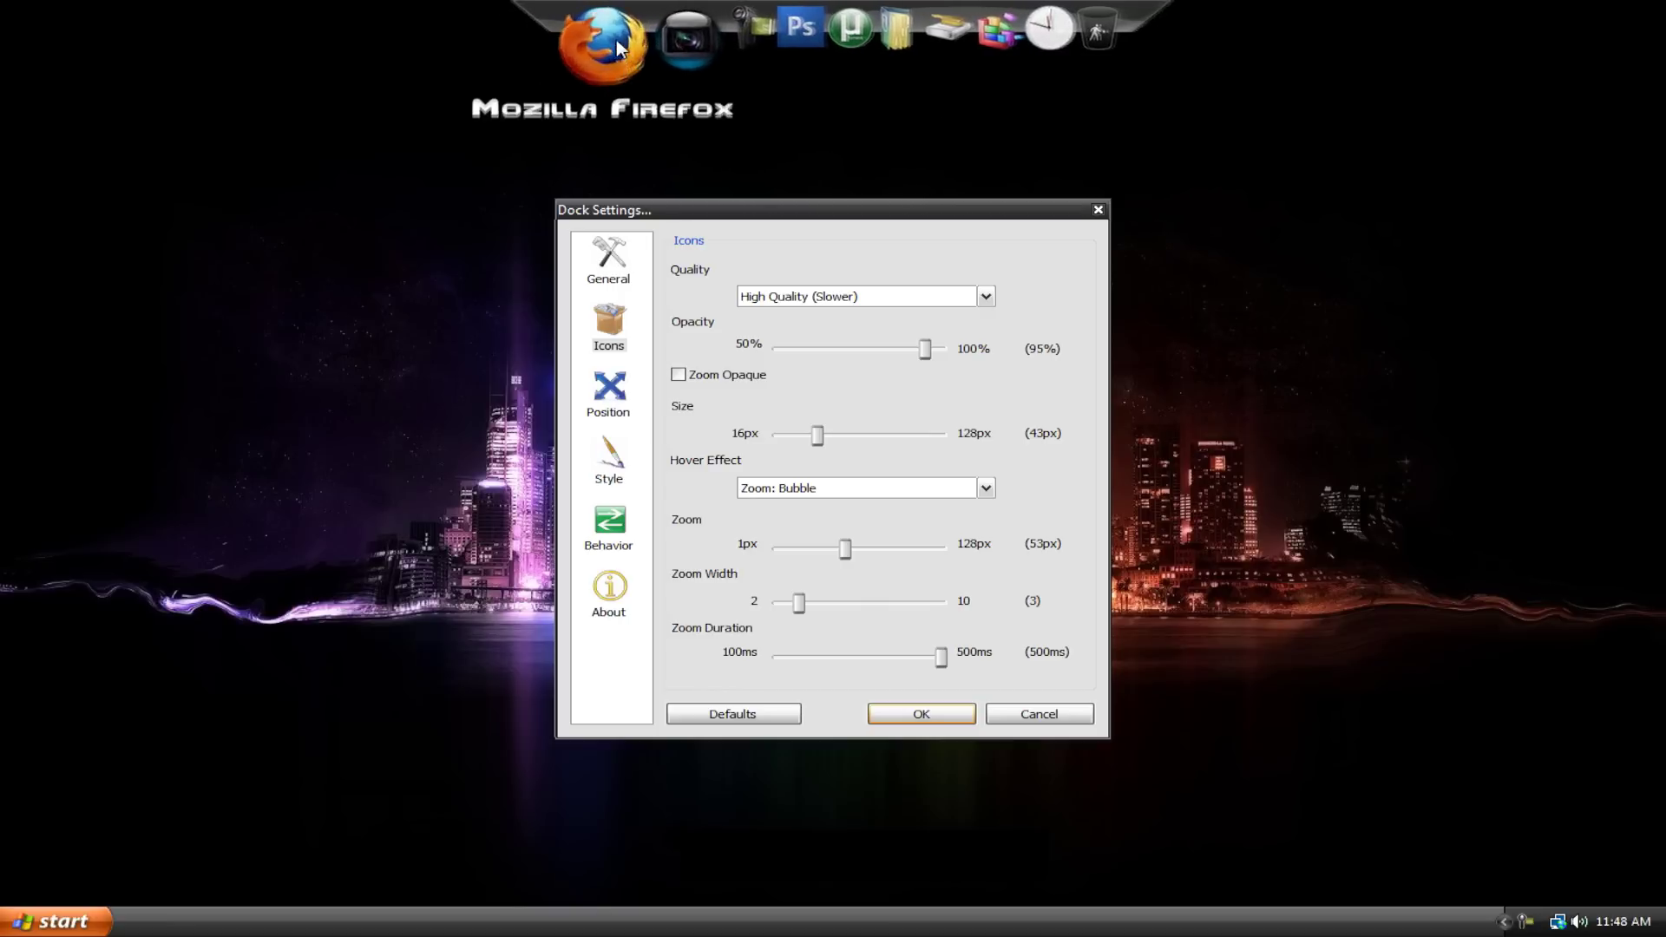
pyautogui.scroll(5, 664, 91)
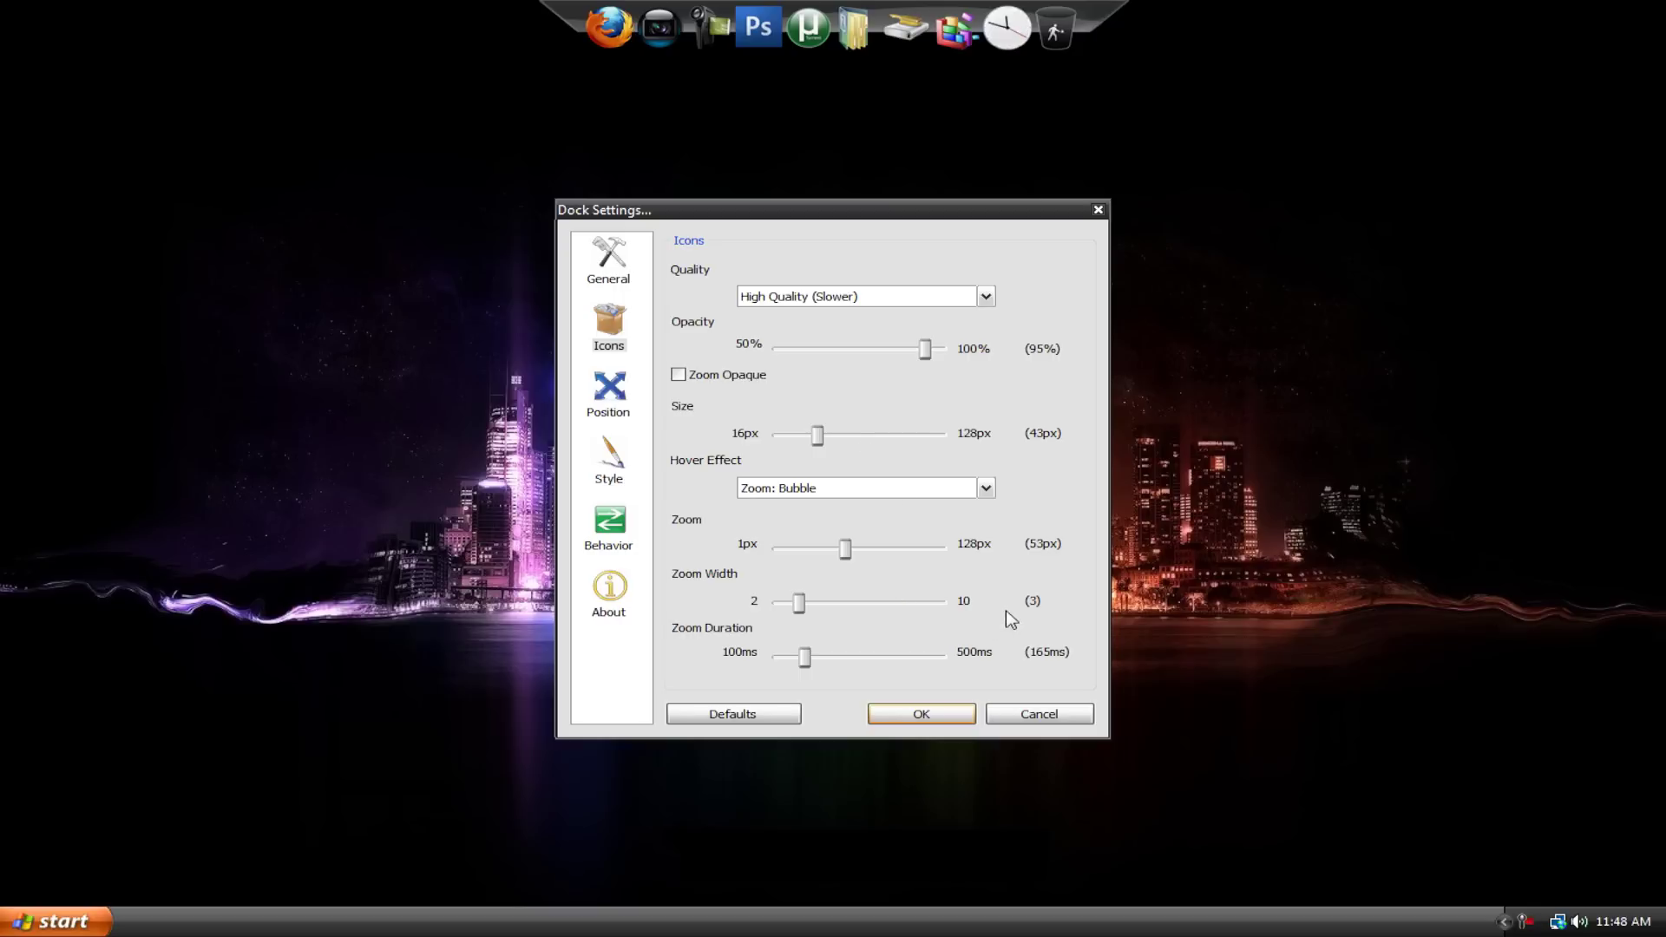
# - On the Position page, keep Screen Position Top and set Layering to Always on top
pyautogui.click(604, 399)
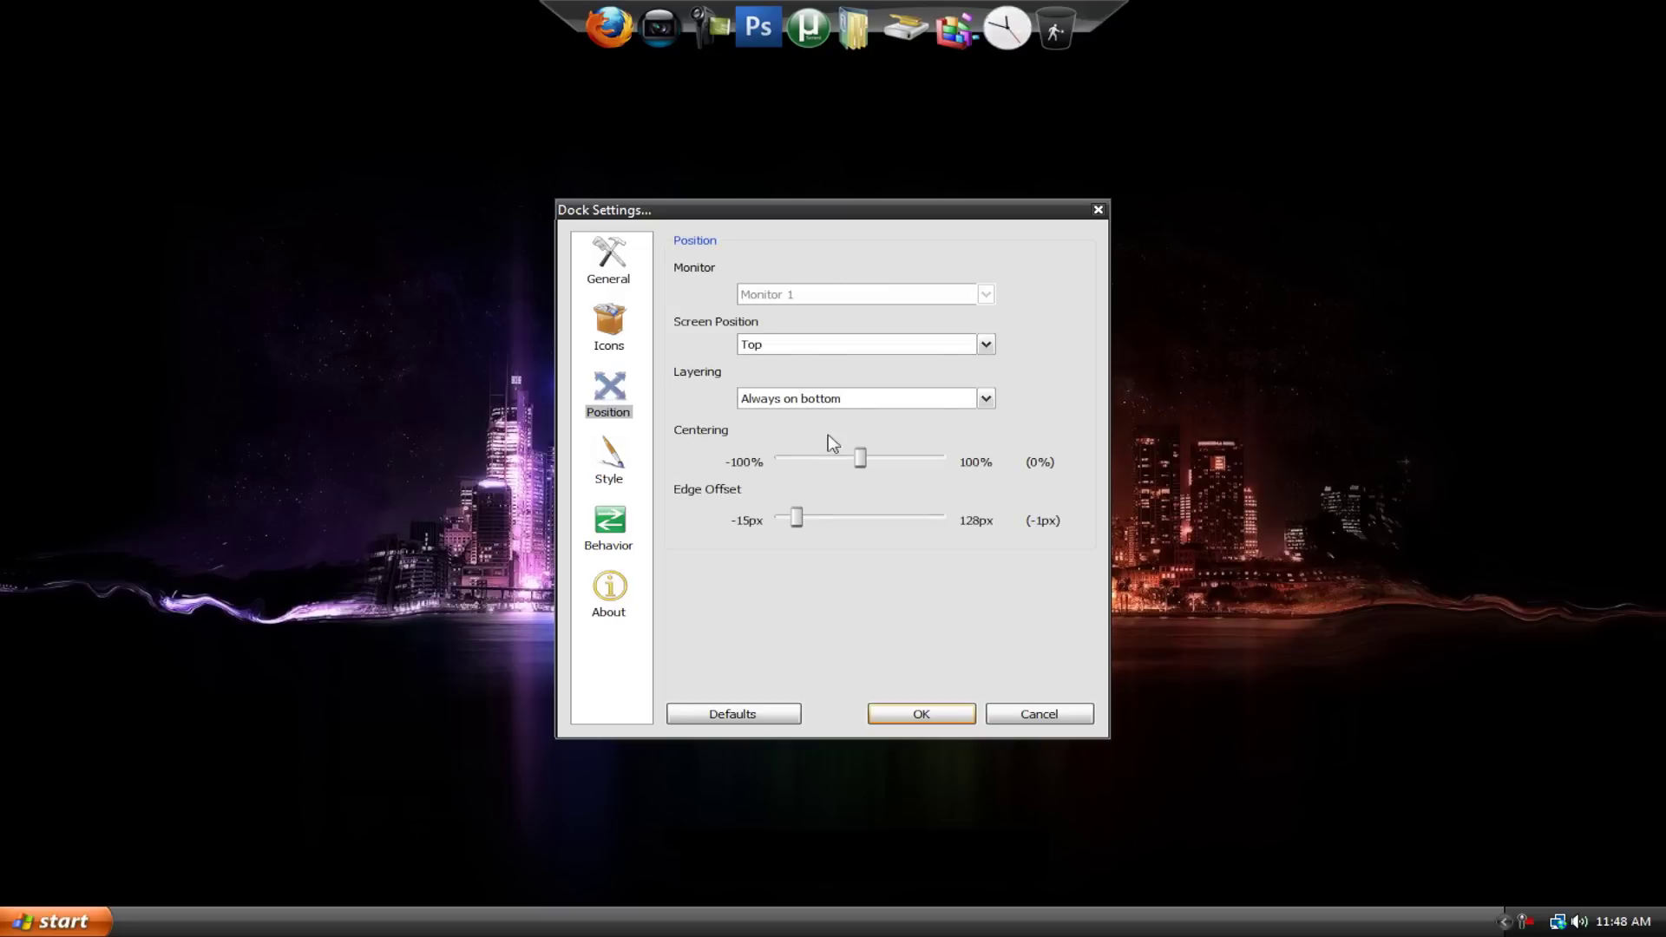
pyautogui.click(917, 346)
pyautogui.click(1070, 401)
pyautogui.click(947, 403)
pyautogui.click(947, 403)
pyautogui.click(947, 402)
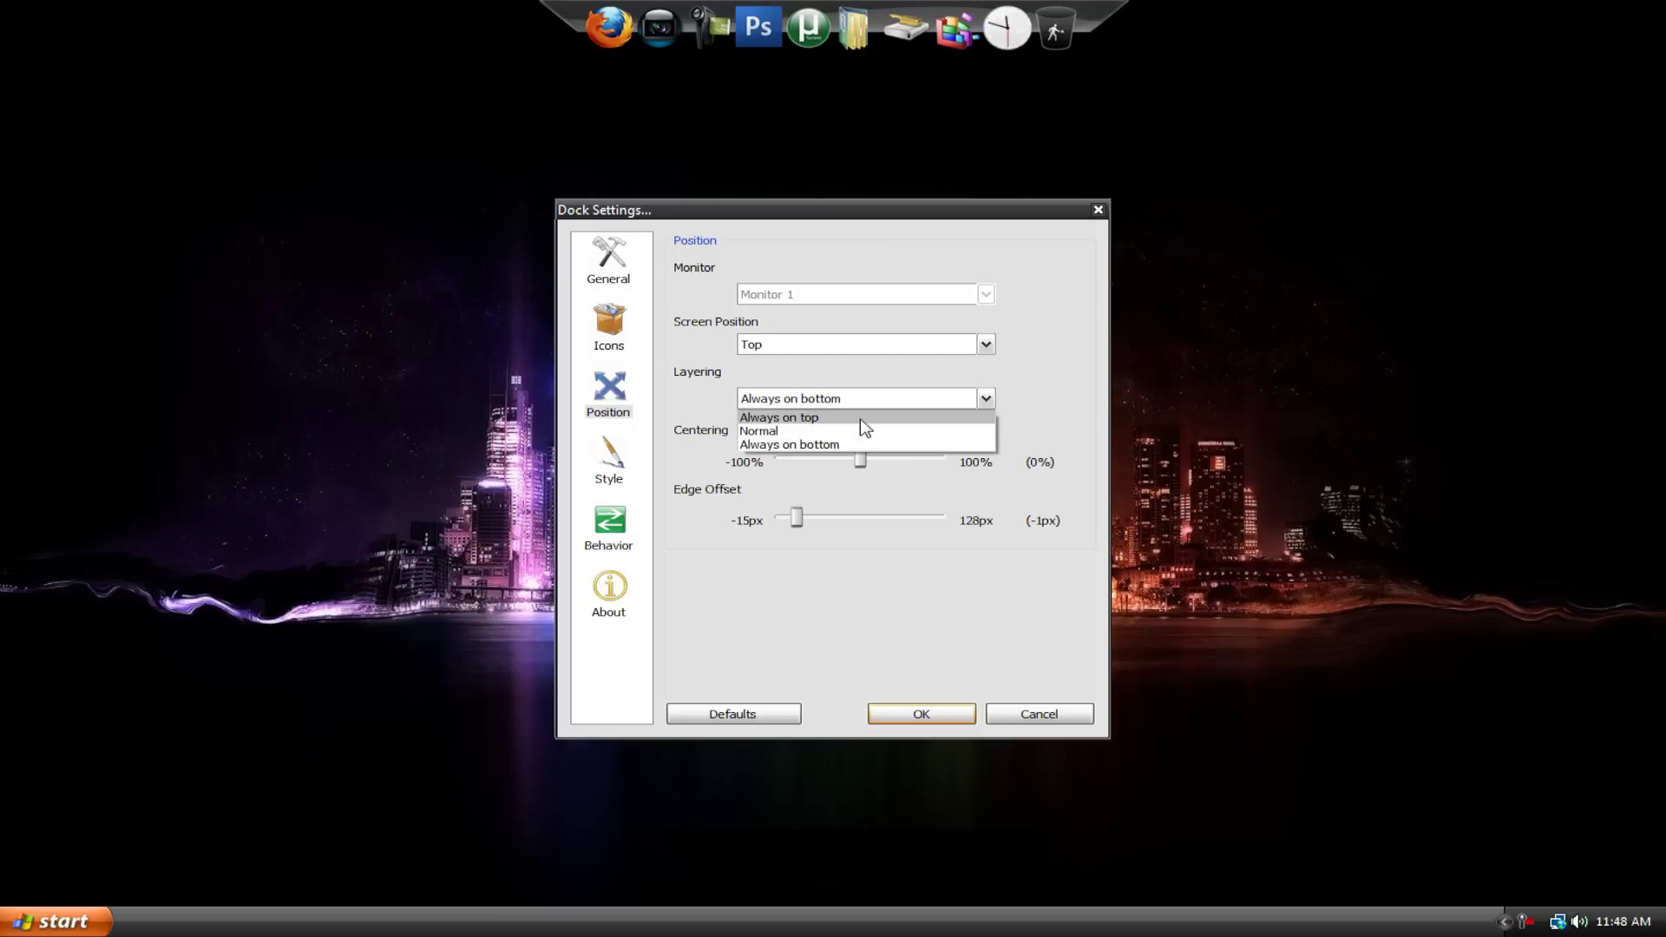
pyautogui.click(862, 418)
# - Test layering against a Firefox window, then set Layering back to Always on bottom
pyautogui.click(57, 922)
pyautogui.click(97, 359)
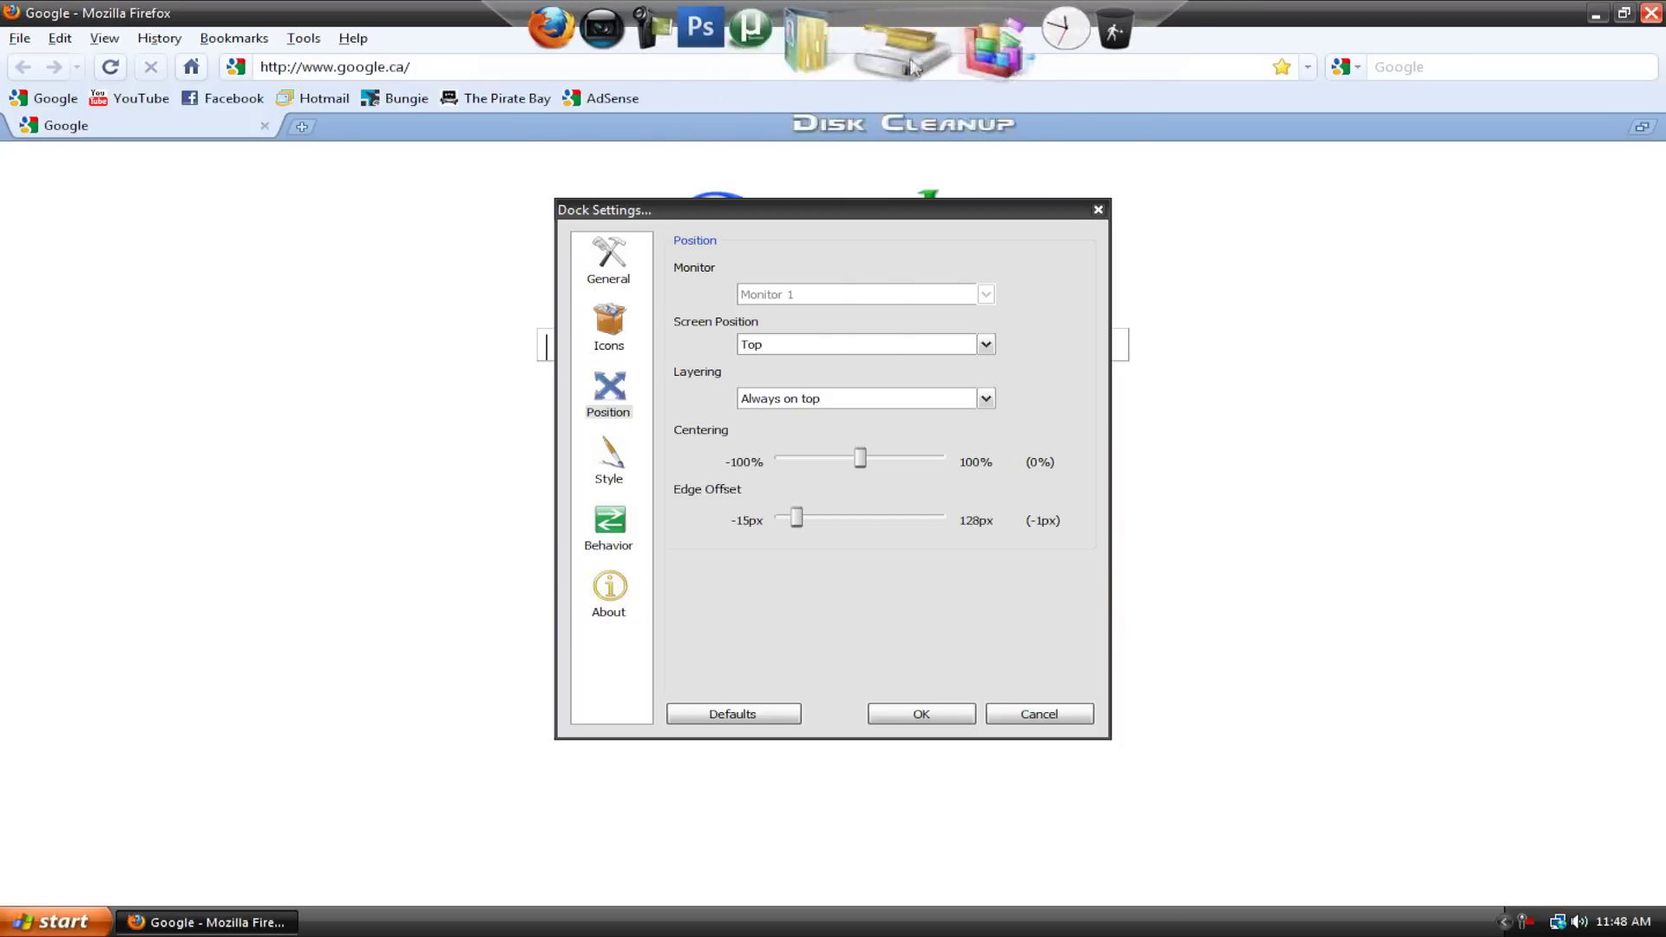
pyautogui.click(877, 399)
pyautogui.click(847, 450)
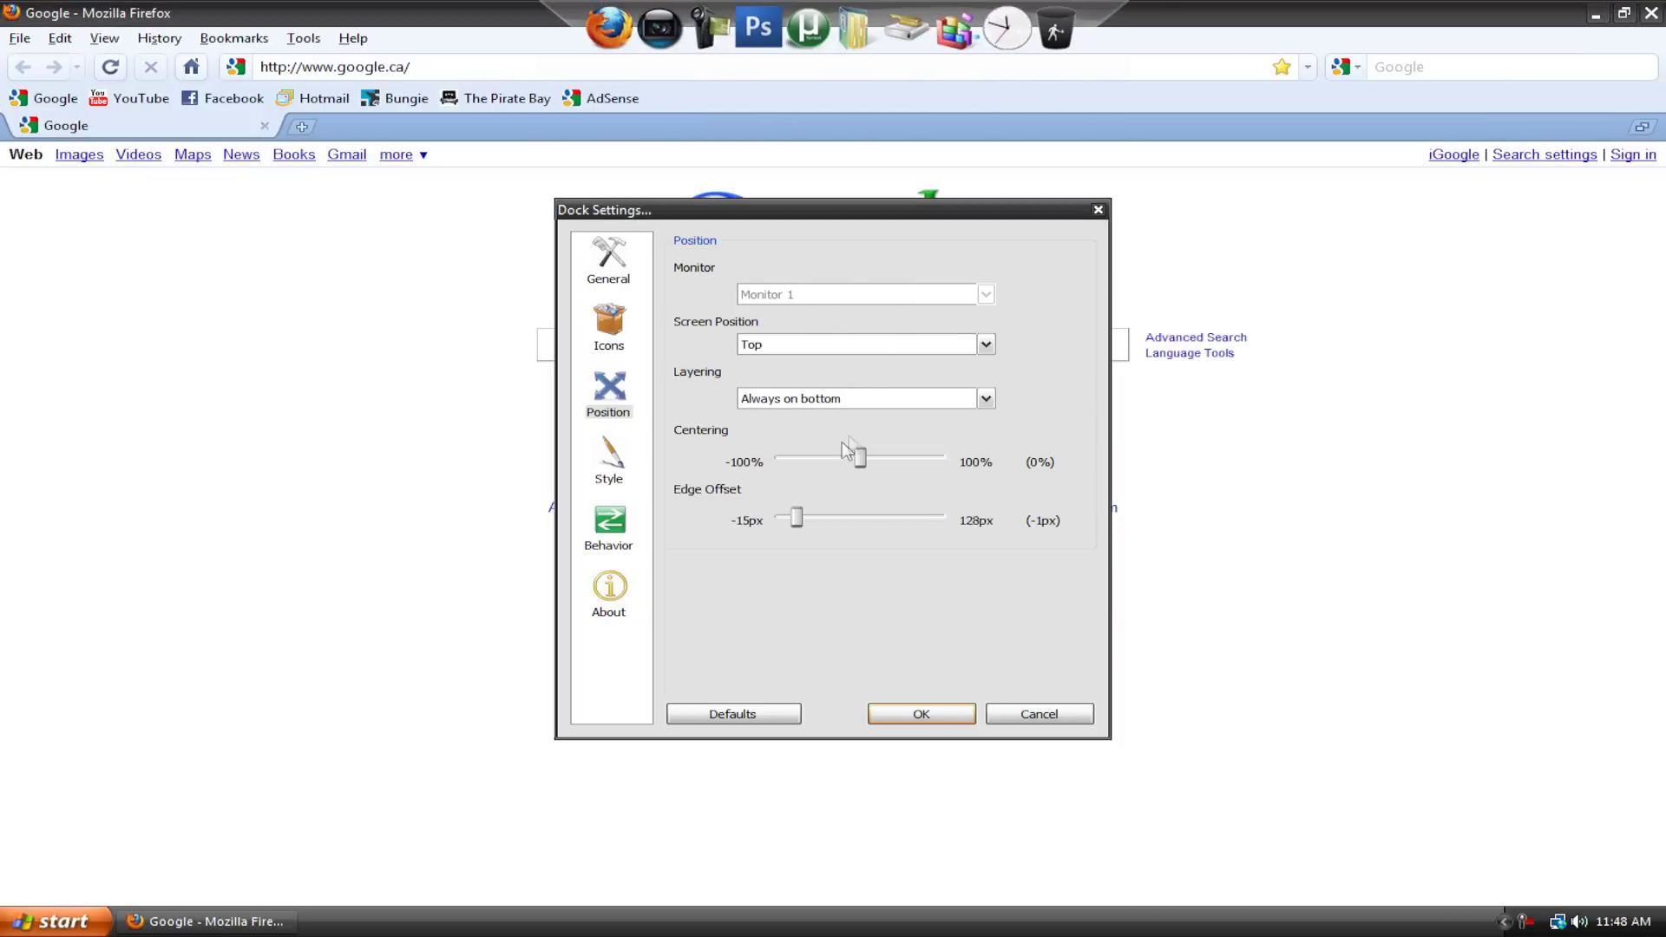
pyautogui.click(1595, 14)
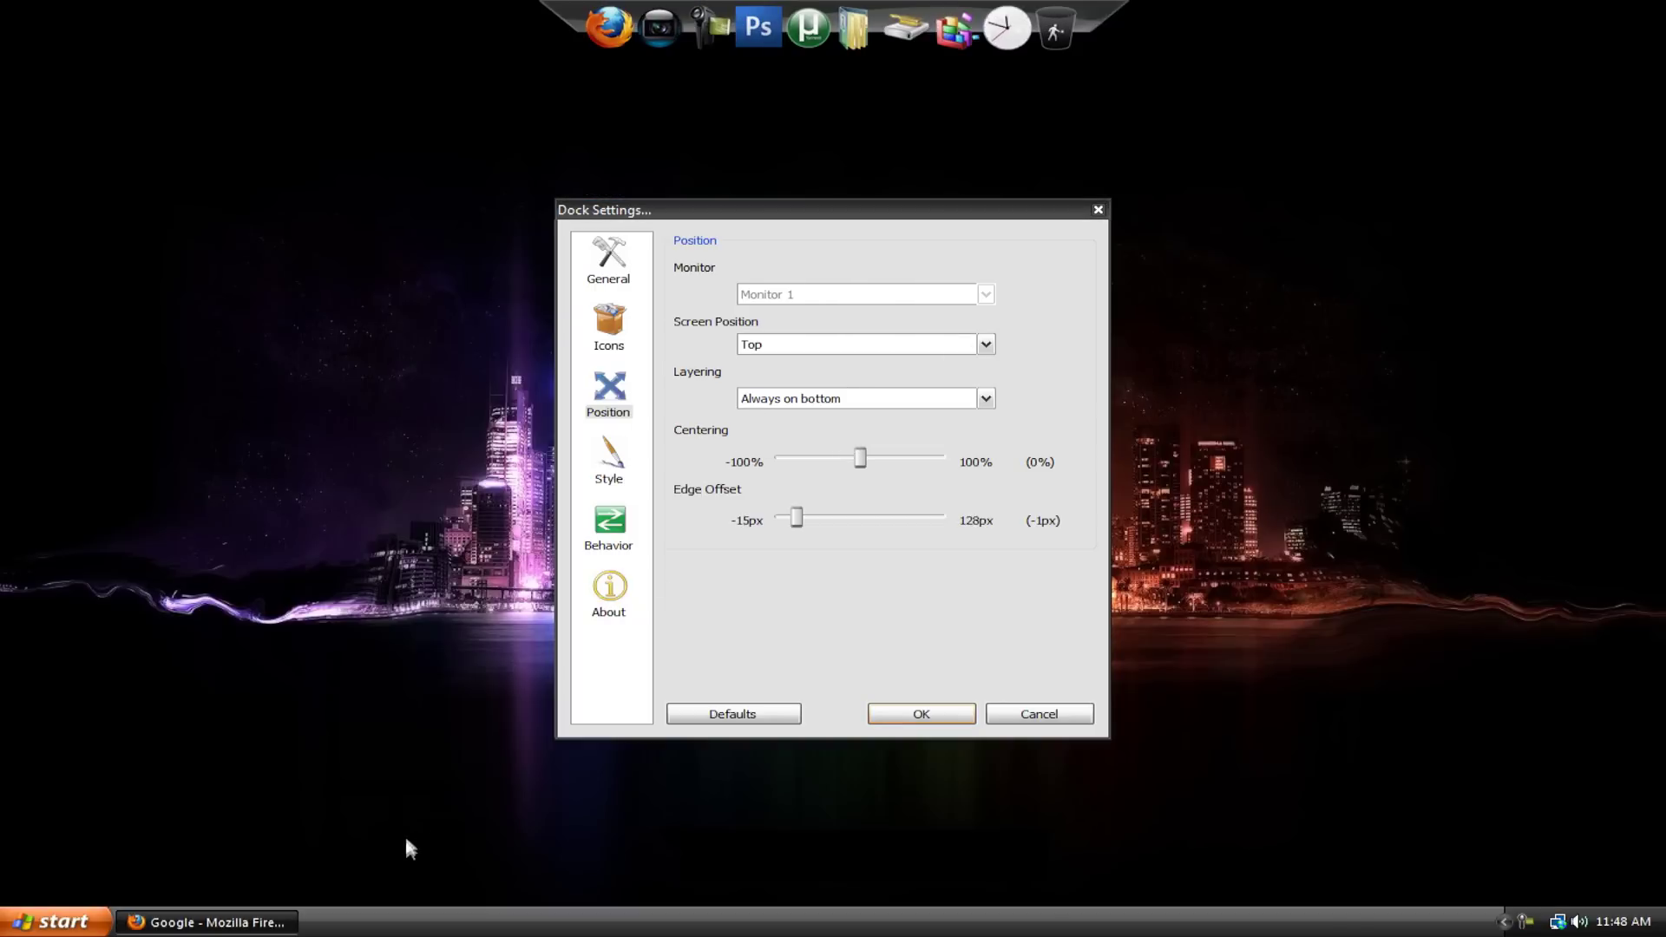
pyautogui.click(278, 922)
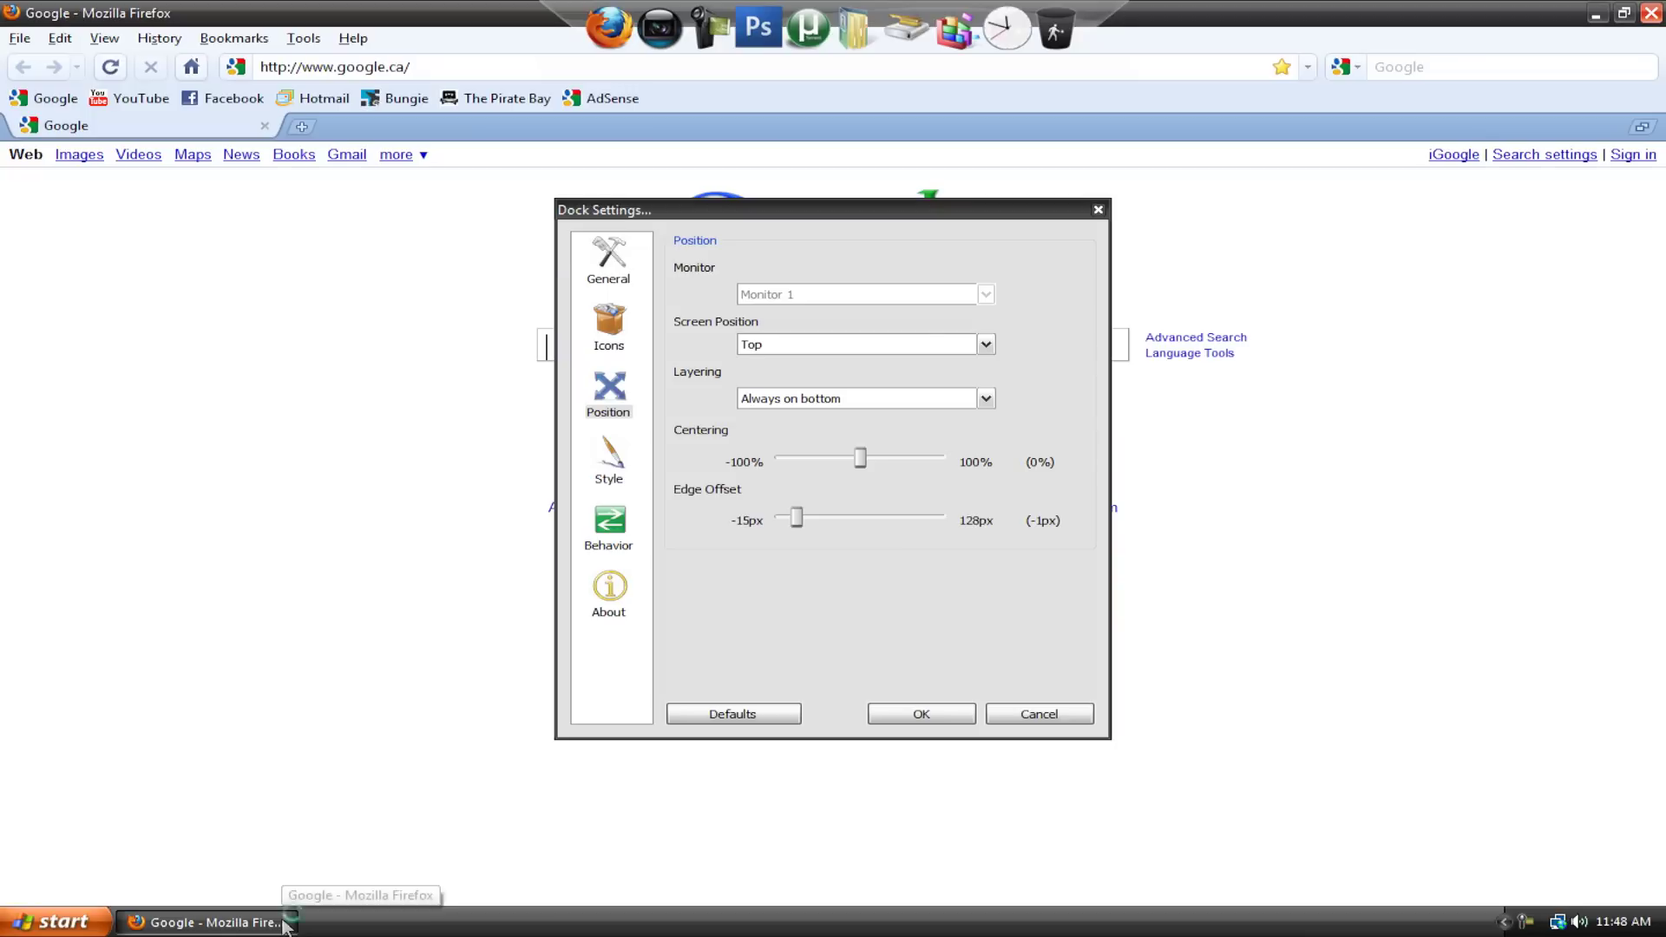
# - Apply the position settings, check the dock behind Firefox, and reopen Dock Settings
pyautogui.click(915, 713)
pyautogui.click(1597, 15)
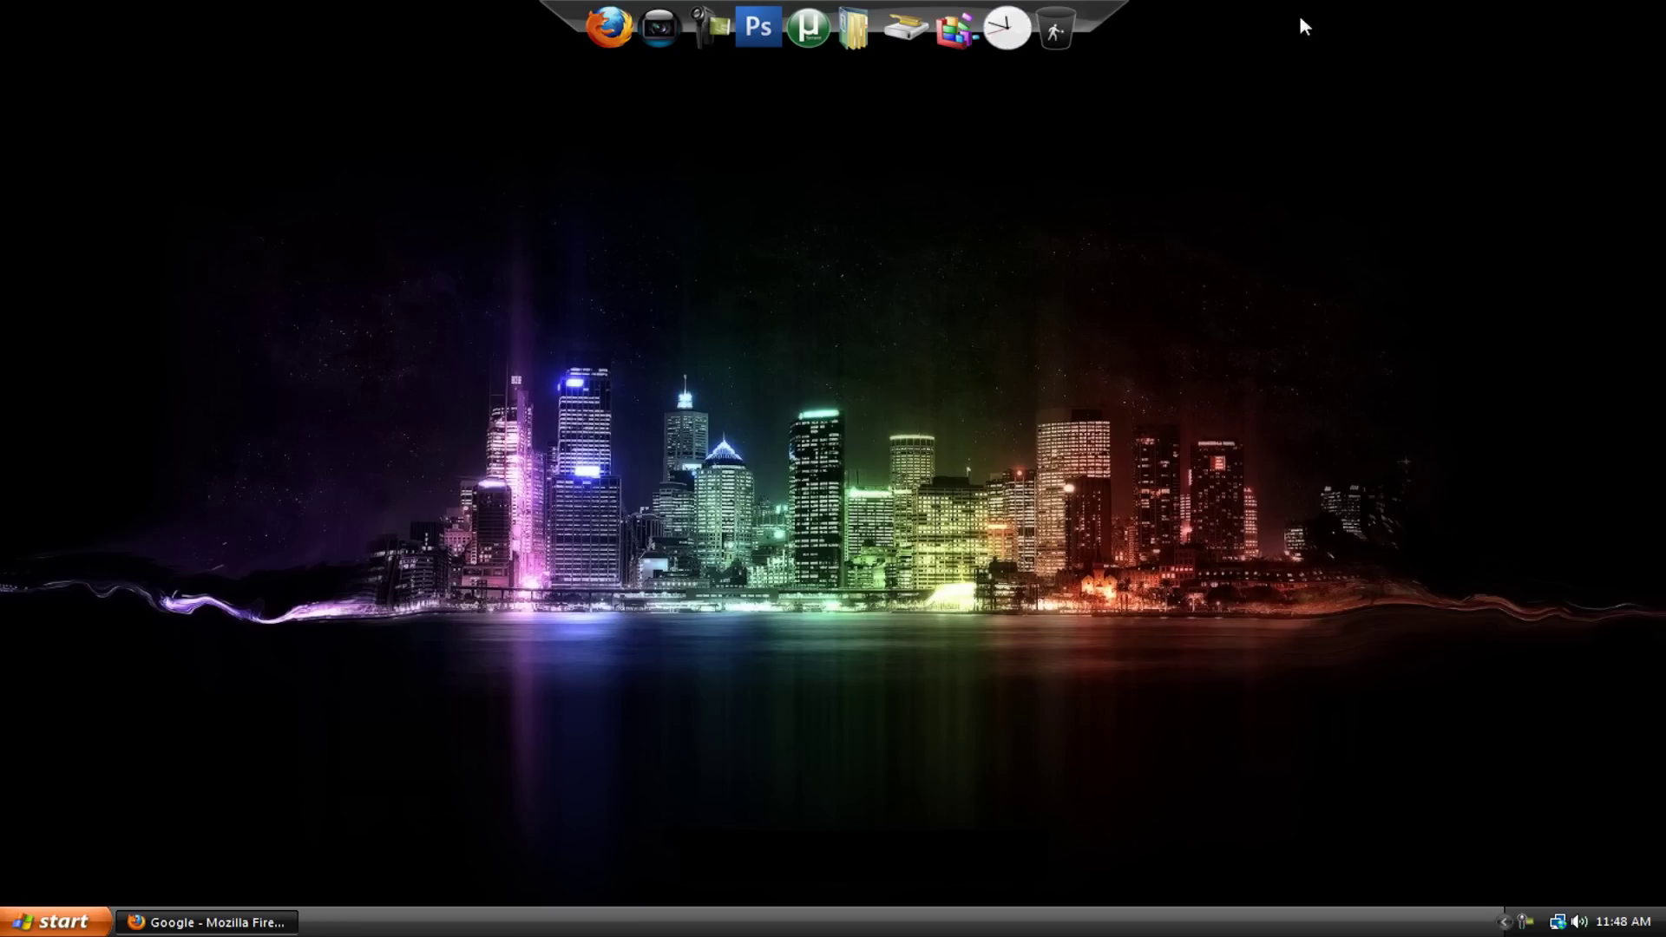
pyautogui.click(207, 921)
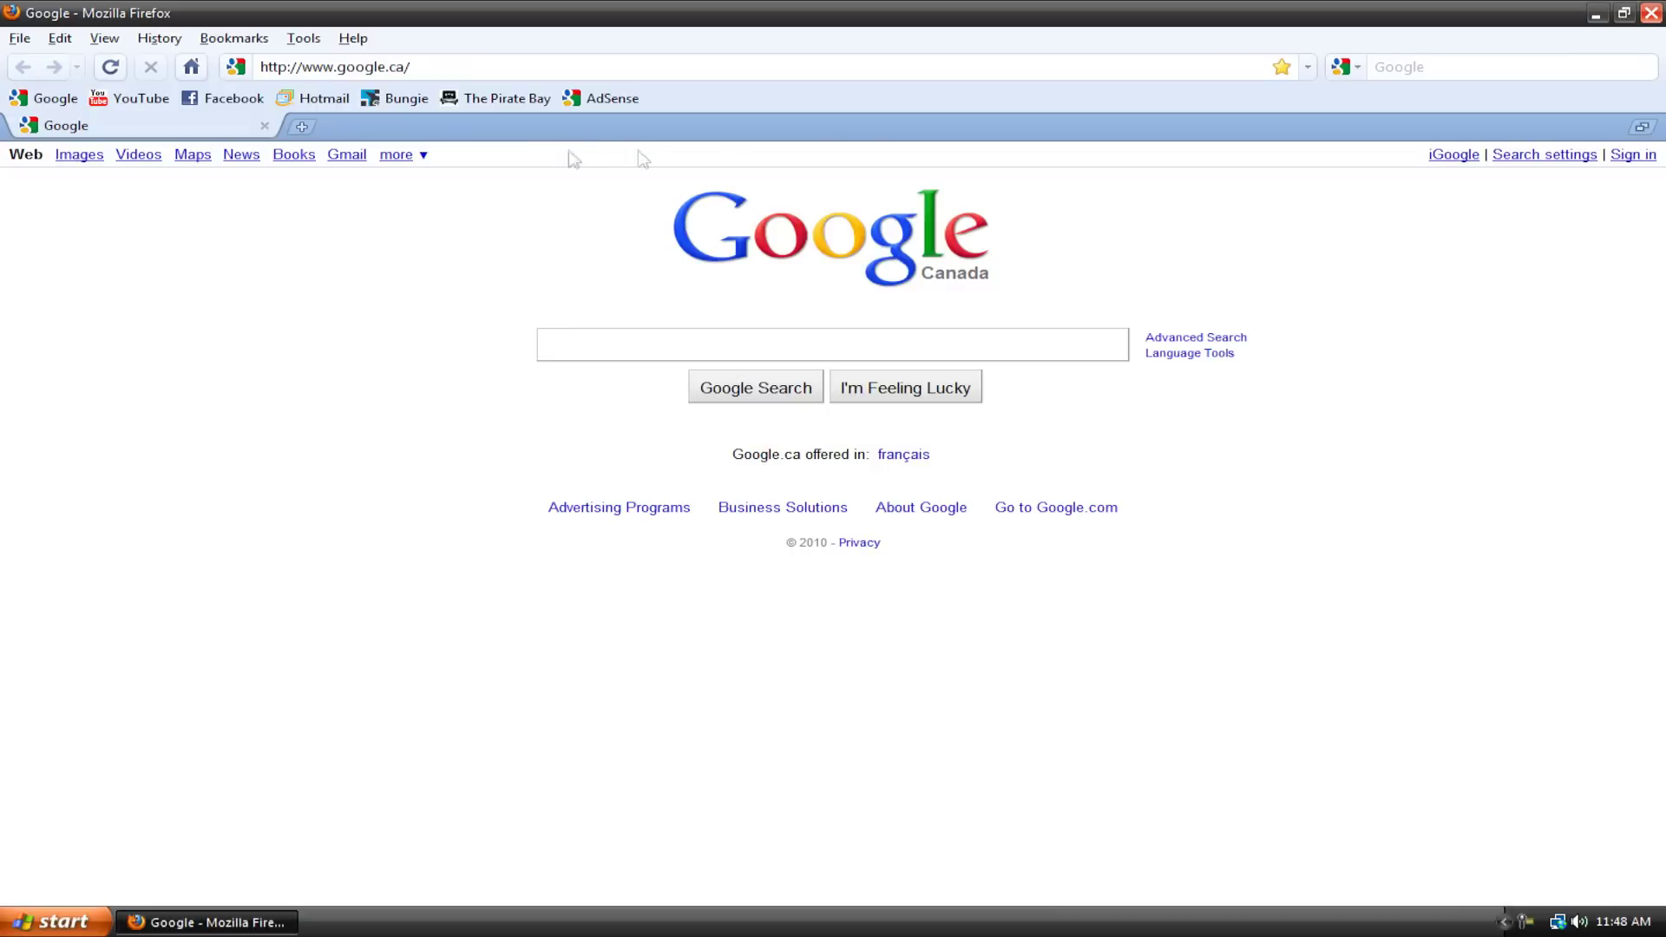
pyautogui.click(1596, 15)
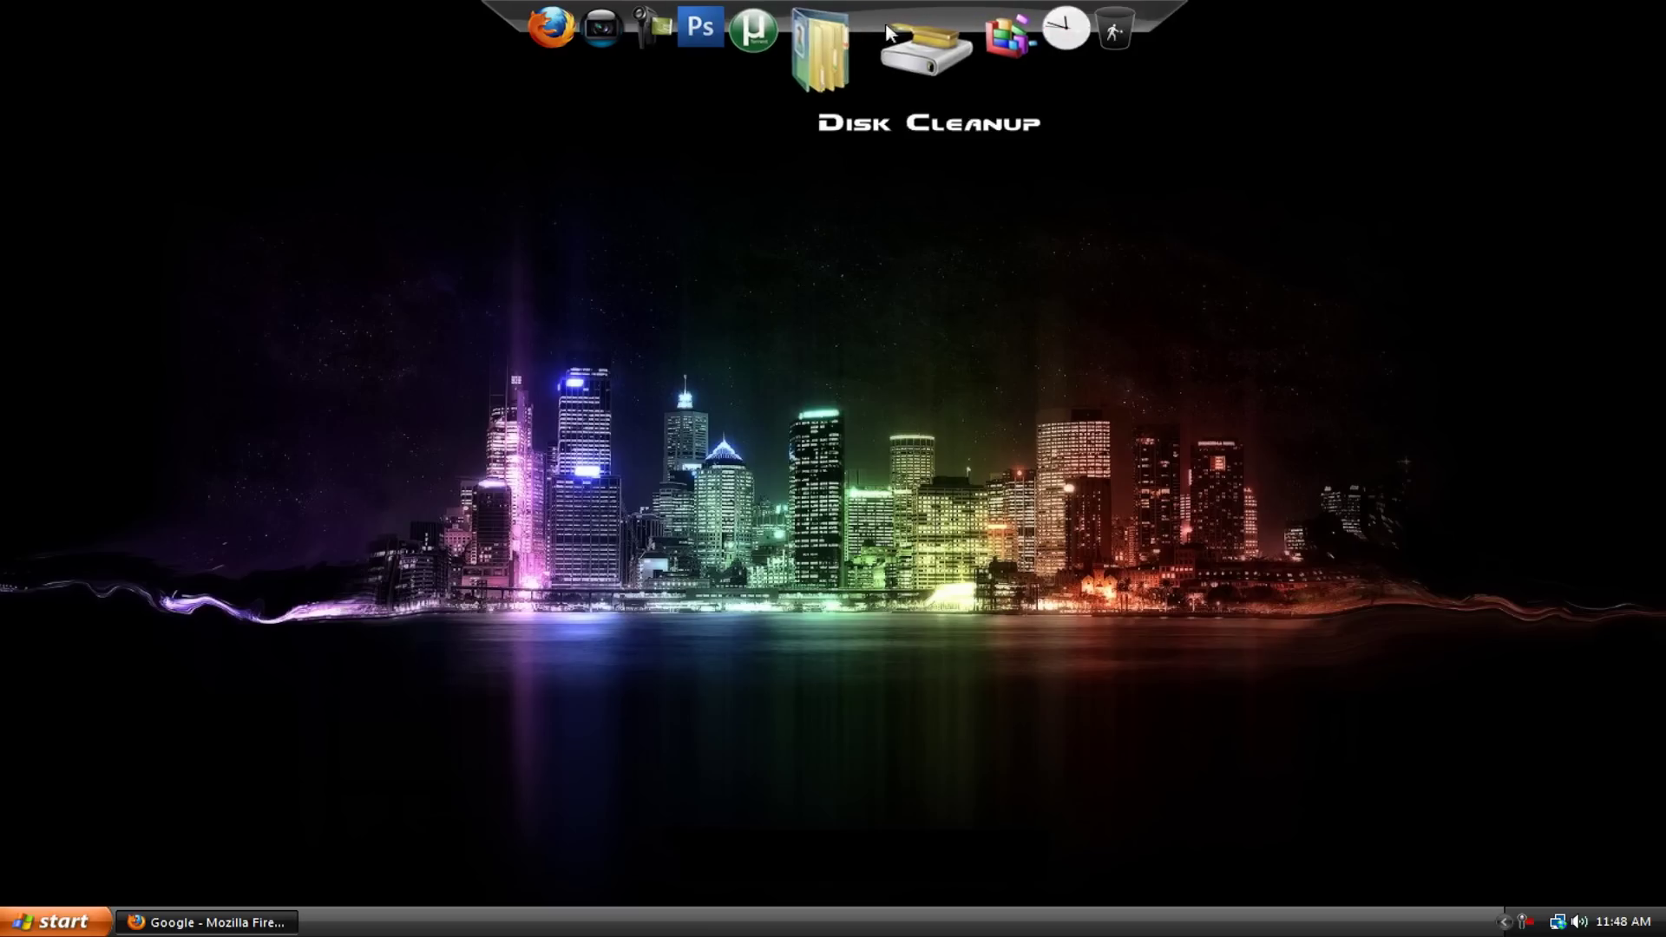
pyautogui.rightClick(884, 17)
pyautogui.click(928, 108)
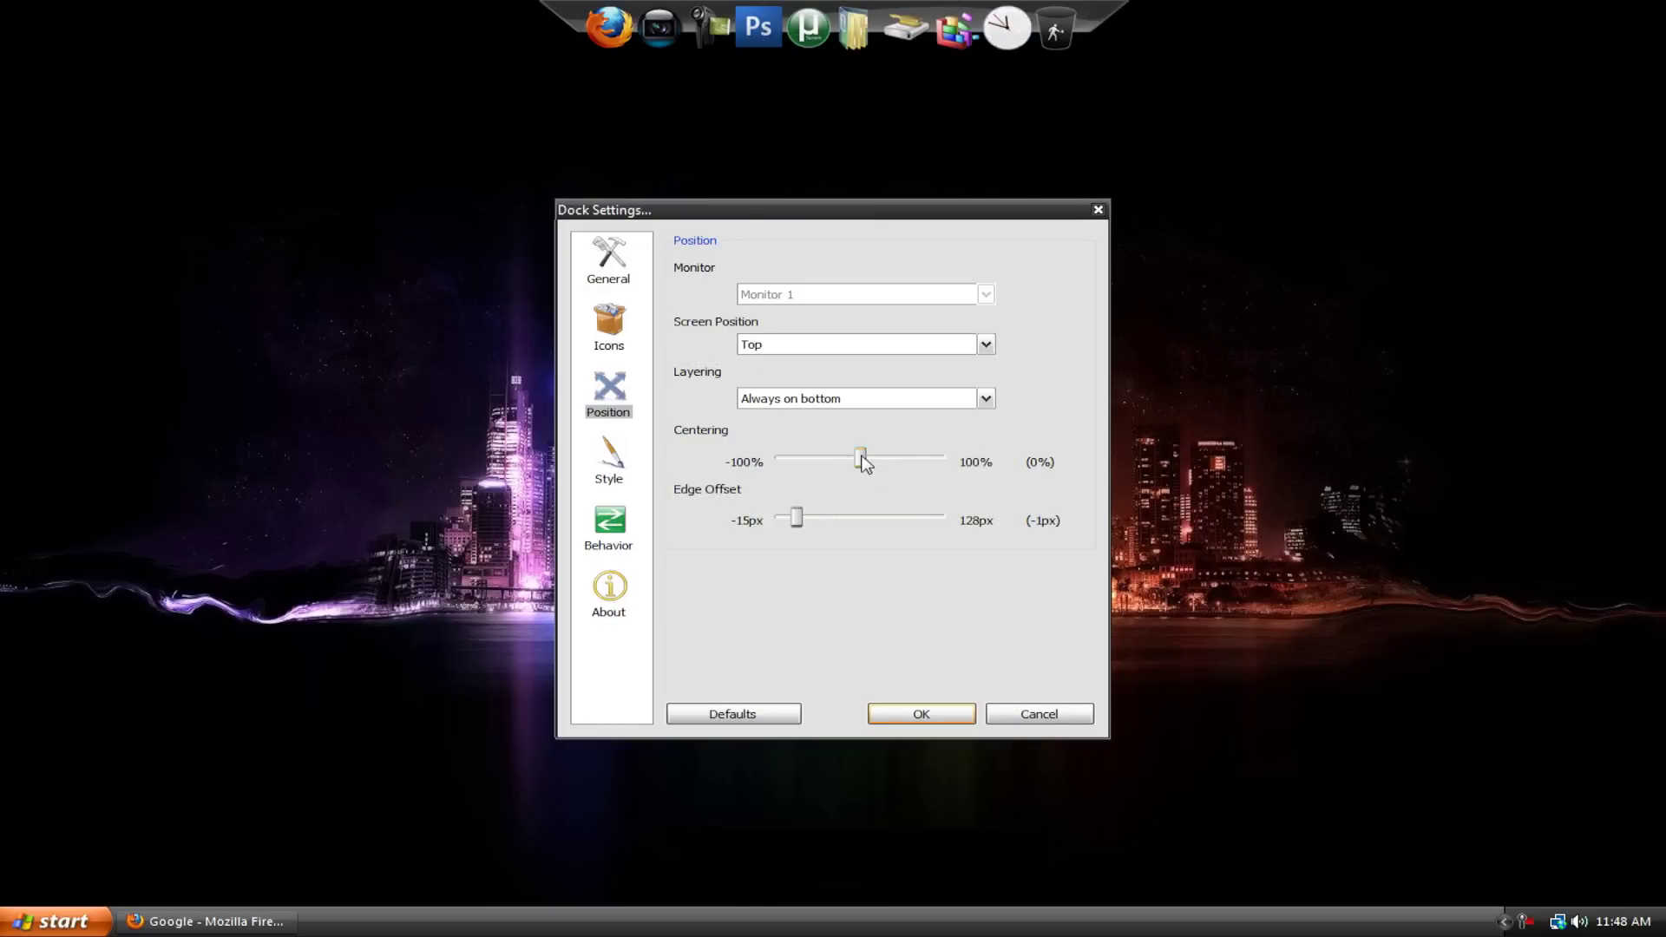
# - Test the Centering slider, then set the dock's edge offset to 1px with 0% centering
pyautogui.moveTo(862, 459)
pyautogui.mouseDown()
pyautogui.moveTo(941, 458)
pyautogui.moveTo(790, 460)
pyautogui.moveTo(855, 453)
pyautogui.mouseUp()
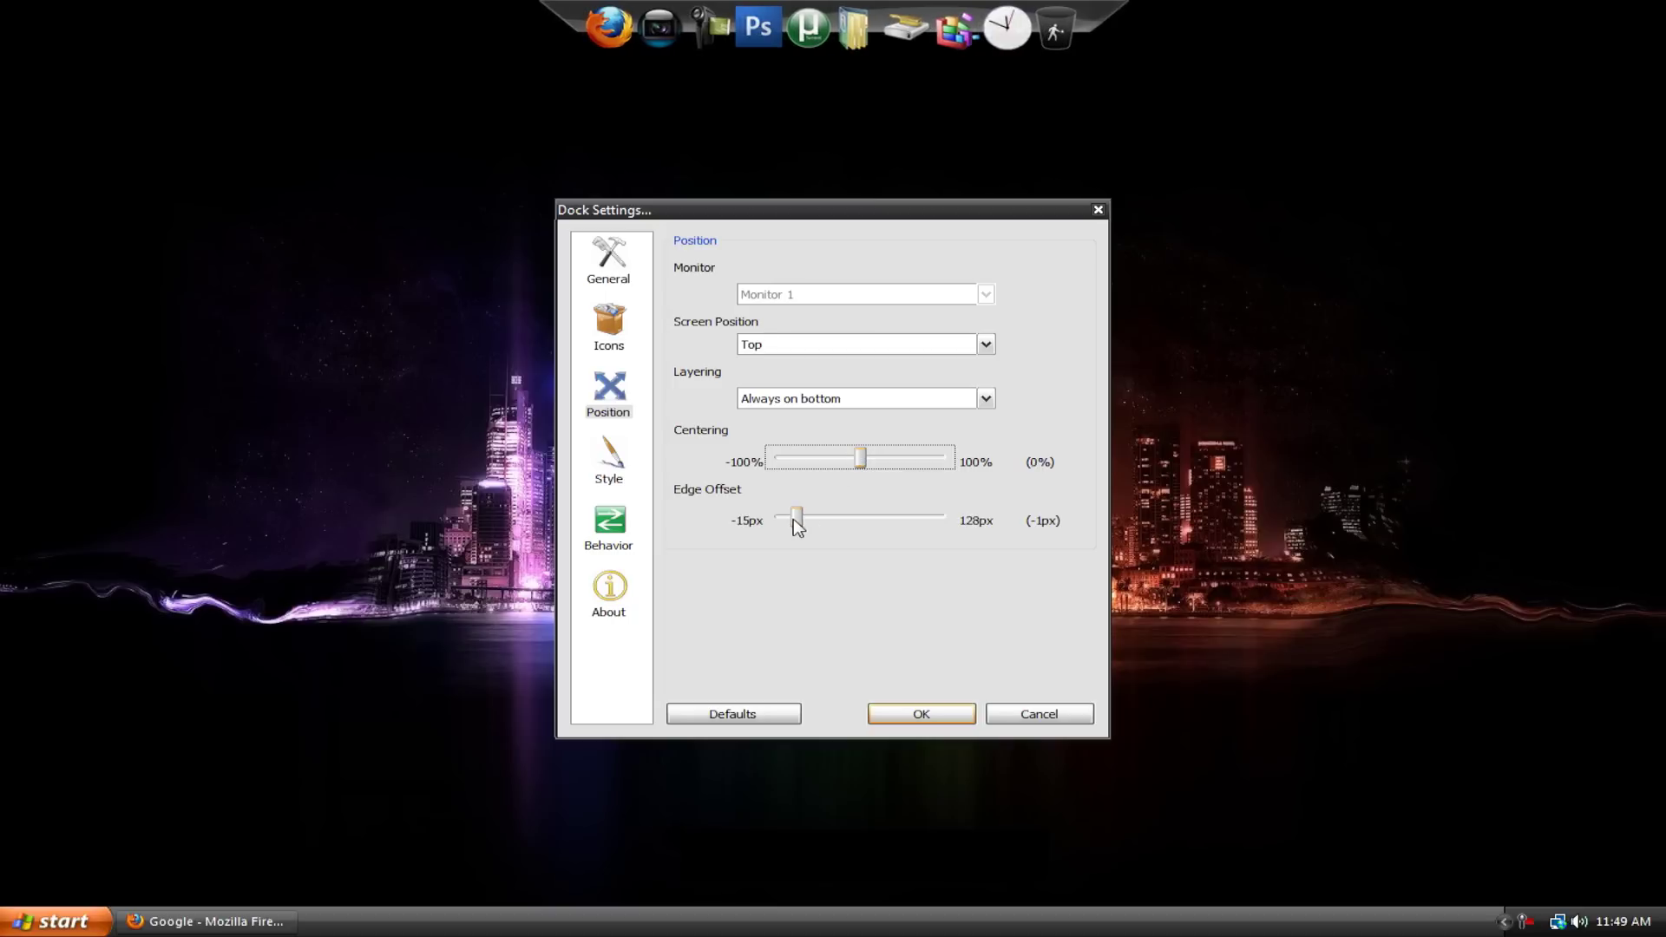
pyautogui.moveTo(796, 525)
pyautogui.mouseDown()
pyautogui.moveTo(822, 525)
pyautogui.moveTo(778, 523)
pyautogui.moveTo(950, 520)
pyautogui.moveTo(777, 516)
pyautogui.moveTo(825, 514)
pyautogui.moveTo(796, 512)
pyautogui.mouseUp()
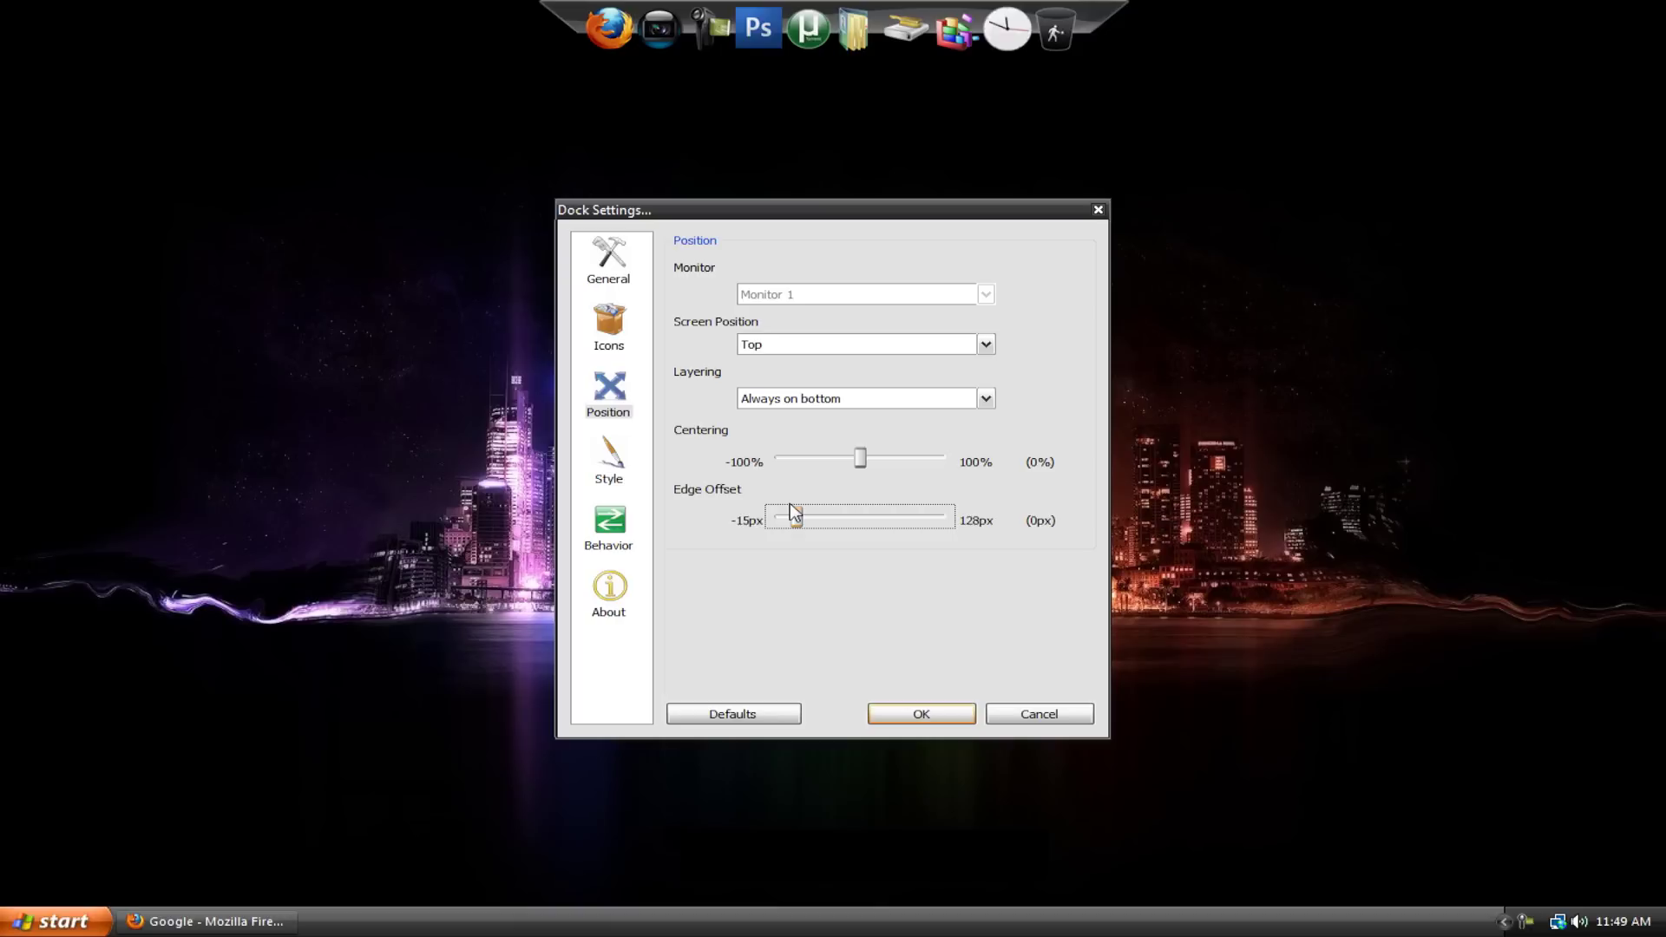
pyautogui.moveTo(791, 507); pyautogui.dragTo(792, 507)
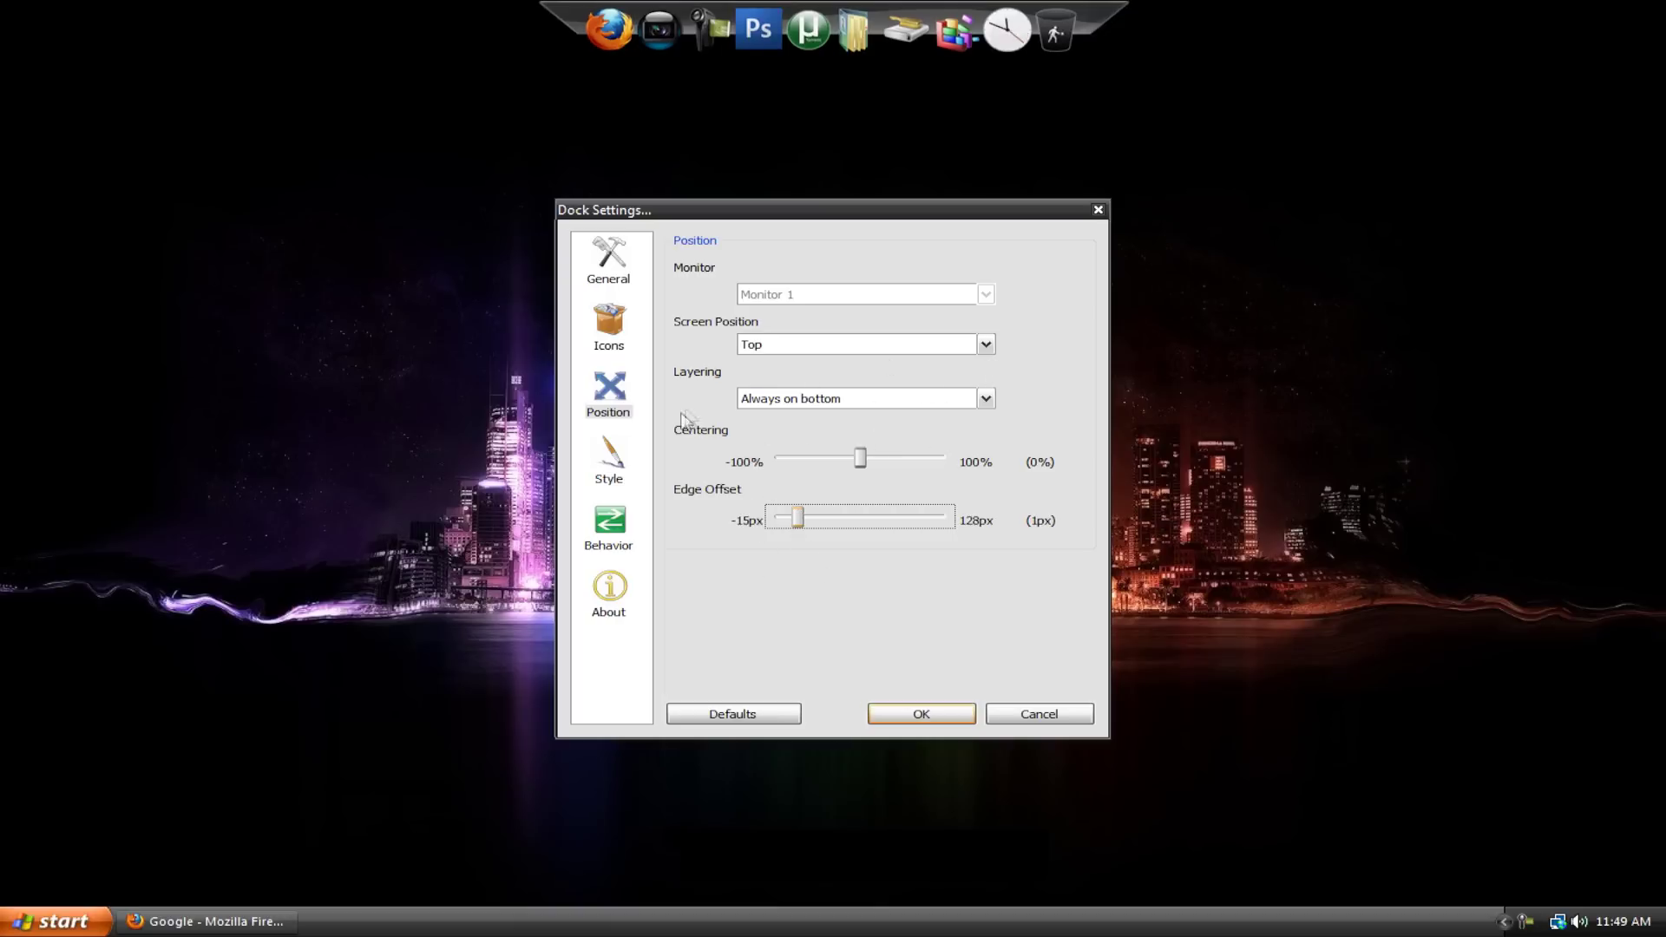
# - On the Style page, try the Aero Milk, CrystalXP.net and ProtoSea dock themes
pyautogui.click(608, 468)
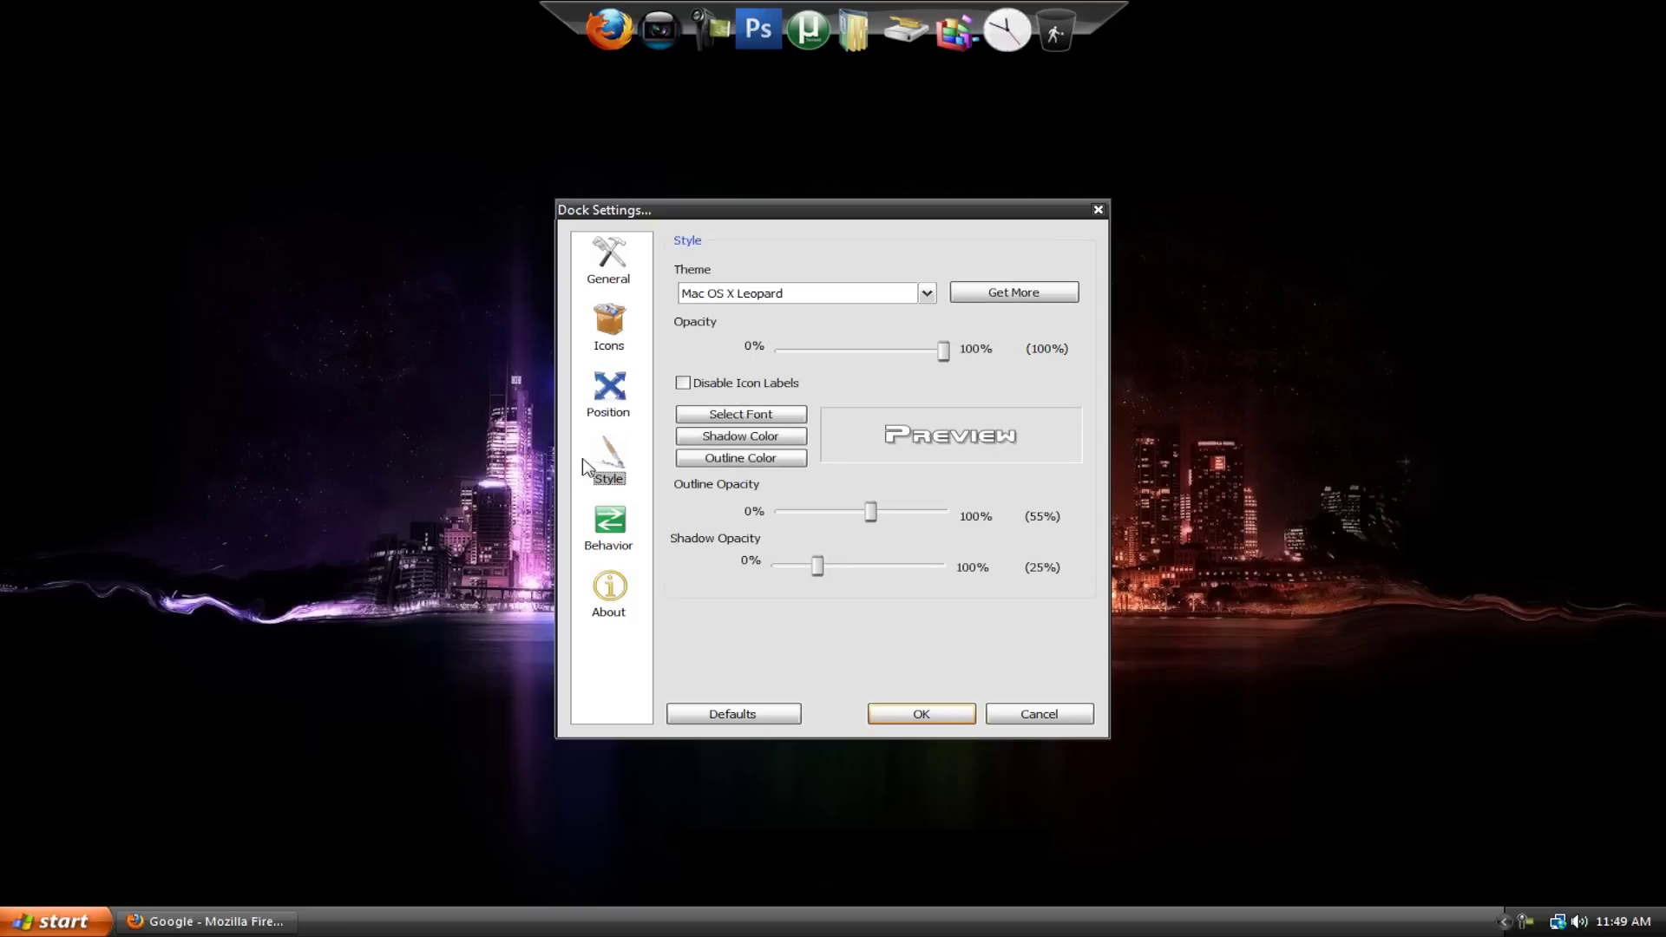
pyautogui.click(825, 298)
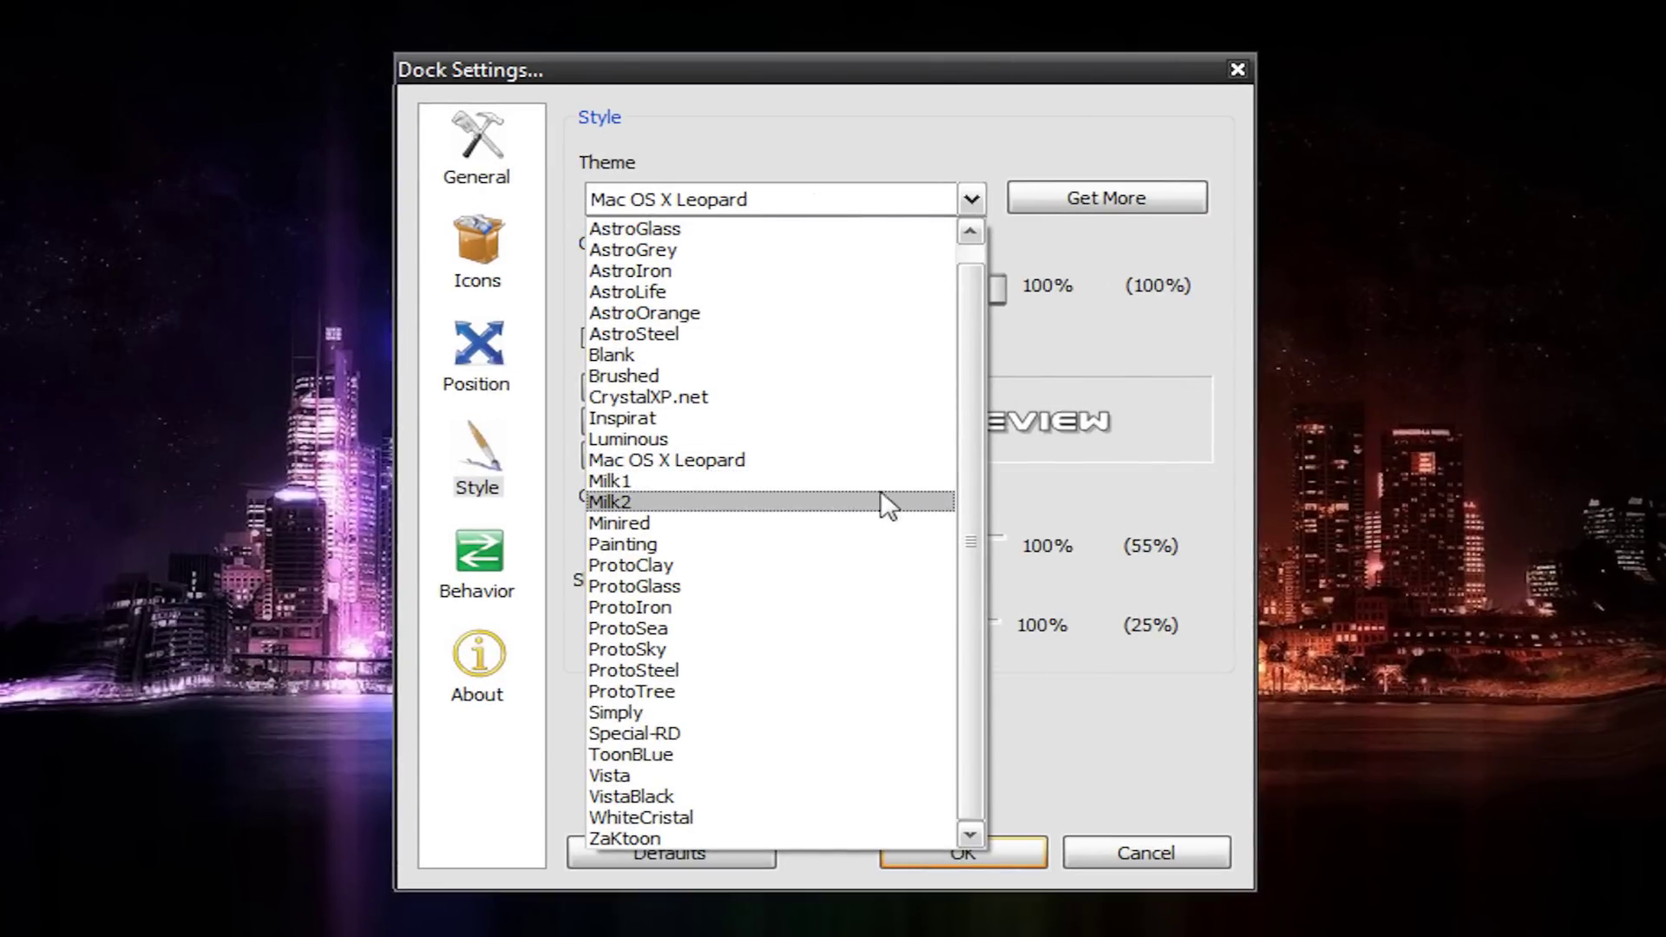
pyautogui.scroll(1, 700, 415)
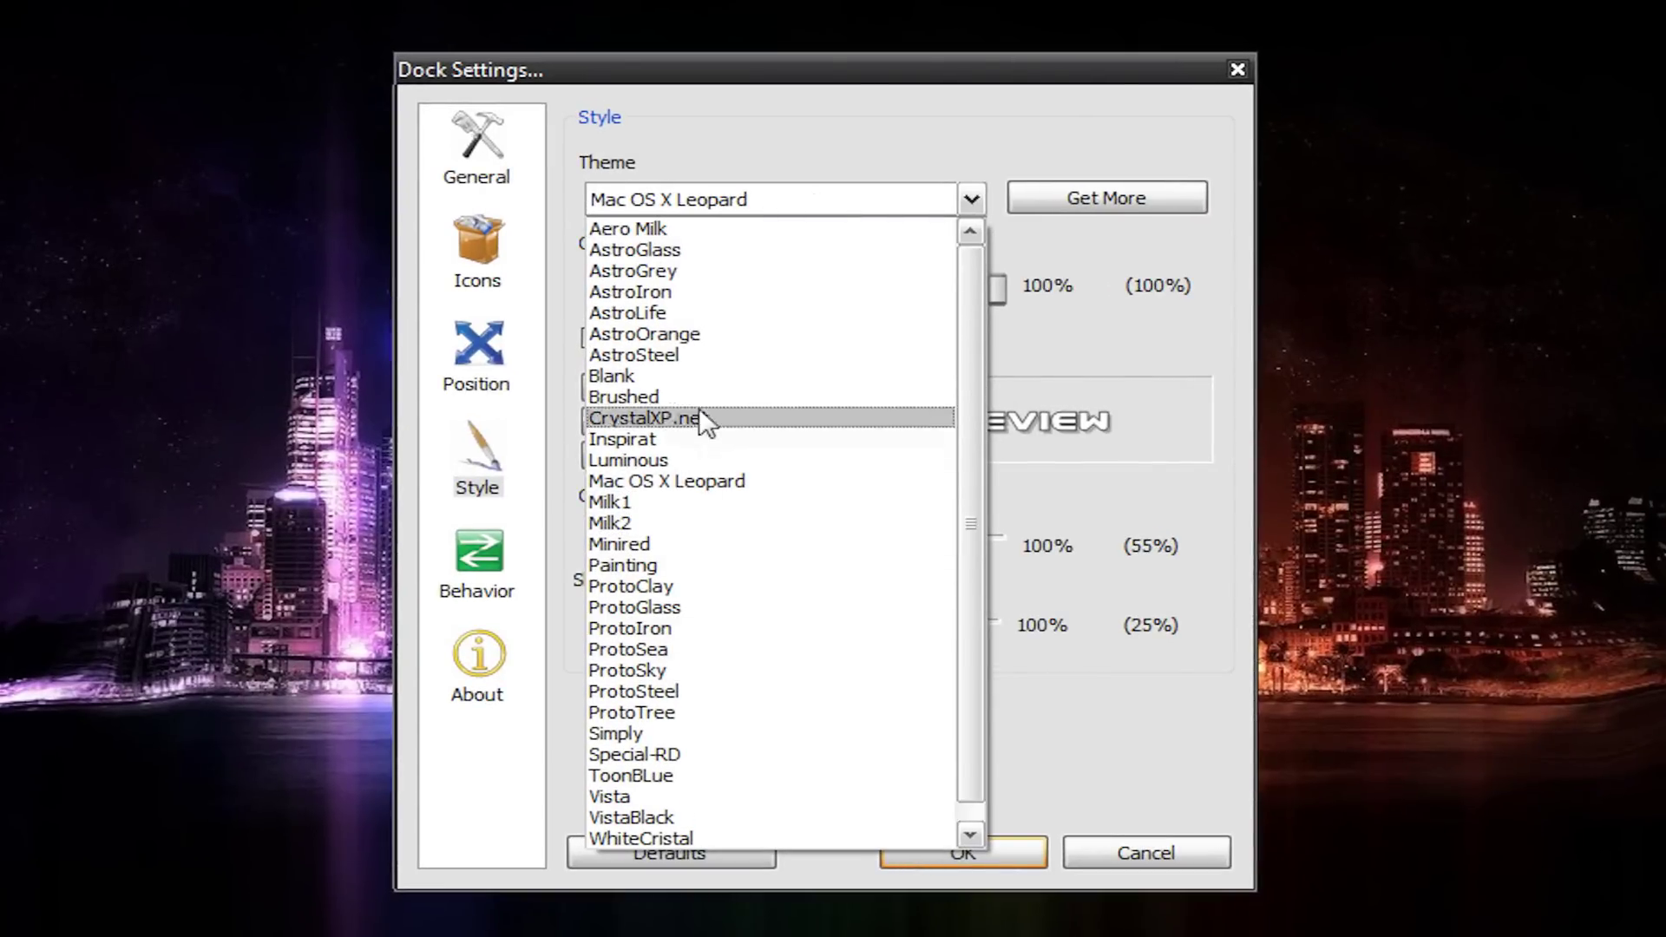
pyautogui.click(637, 227)
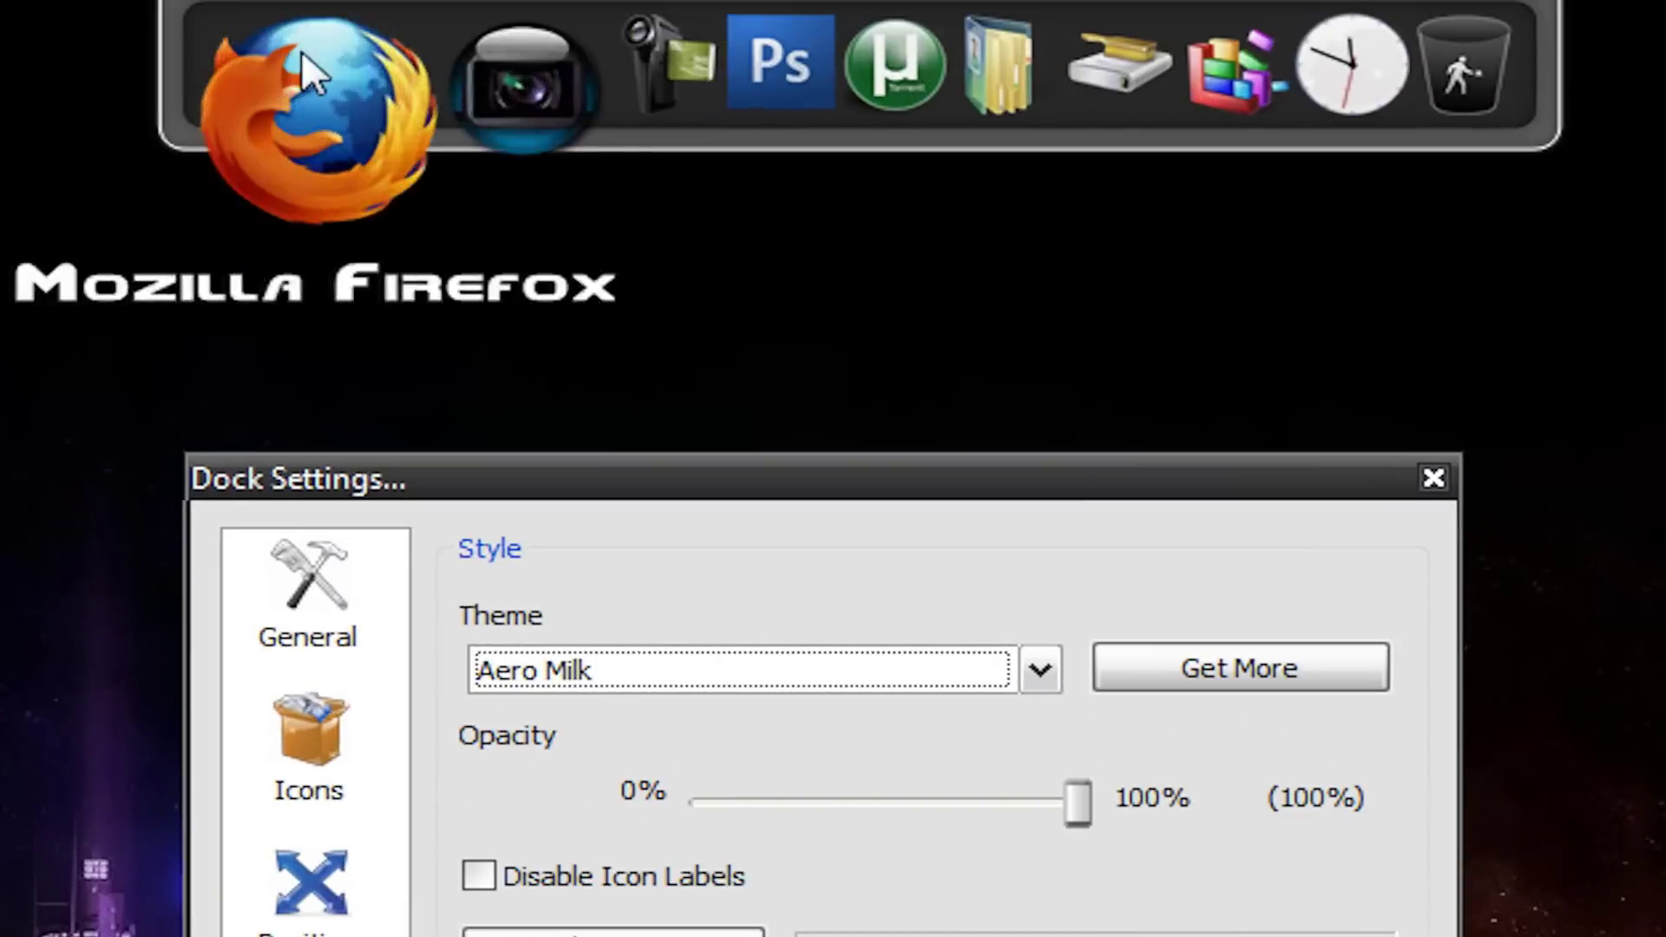
pyautogui.click(659, 670)
pyautogui.click(639, 920)
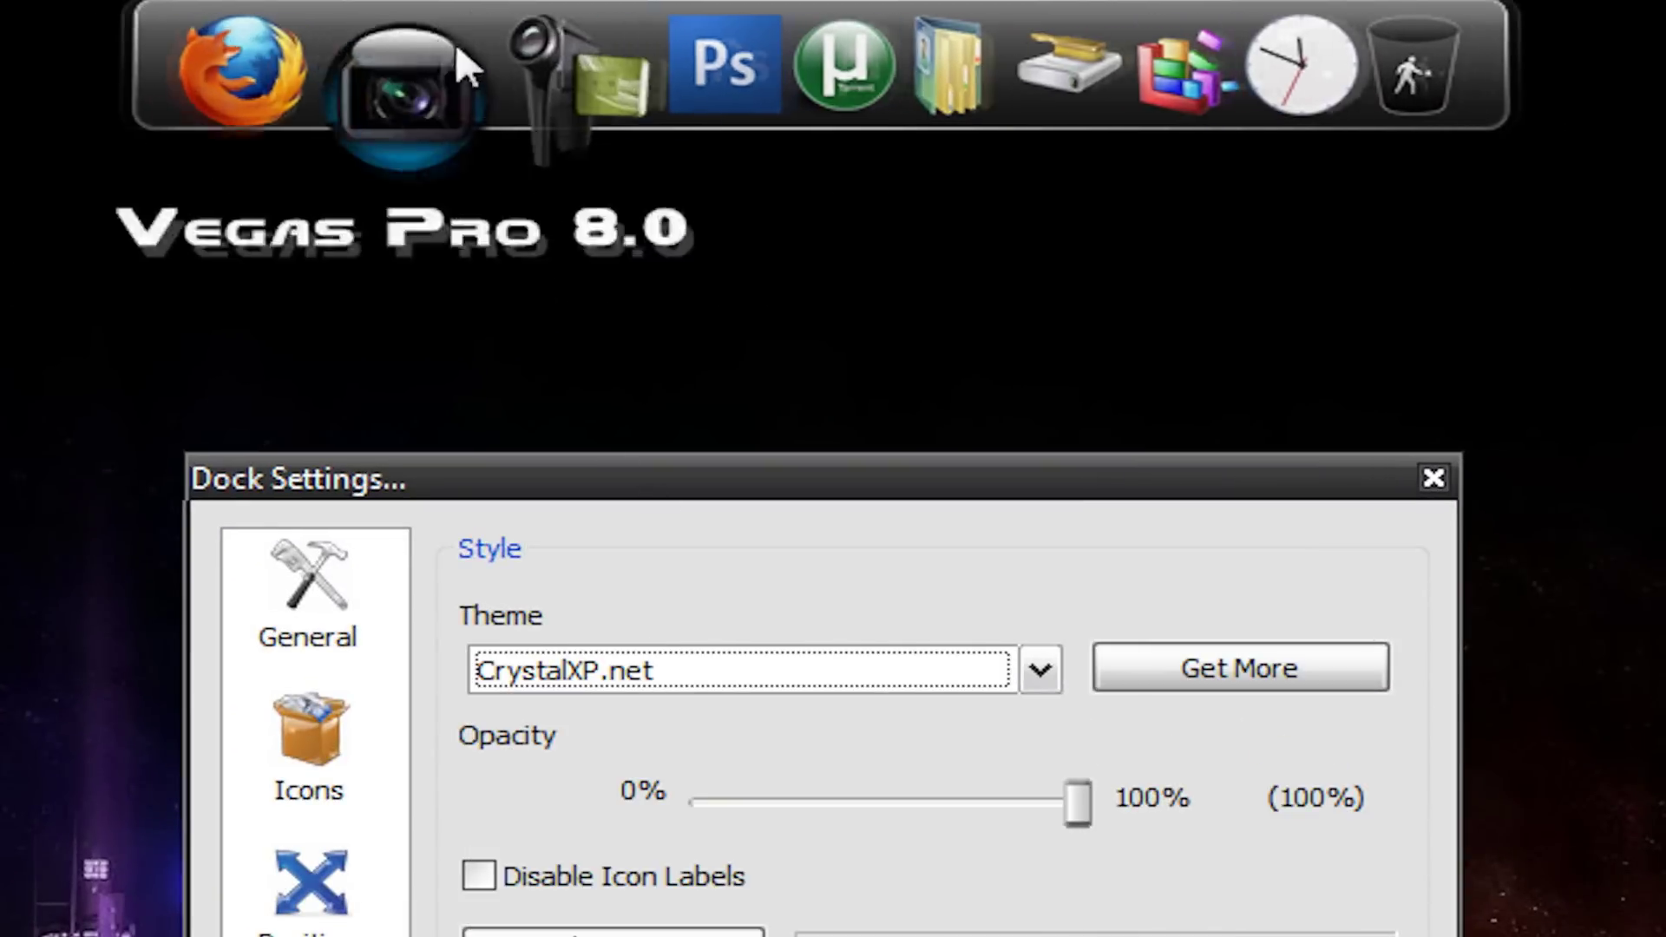
pyautogui.click(725, 670)
pyautogui.click(572, 707)
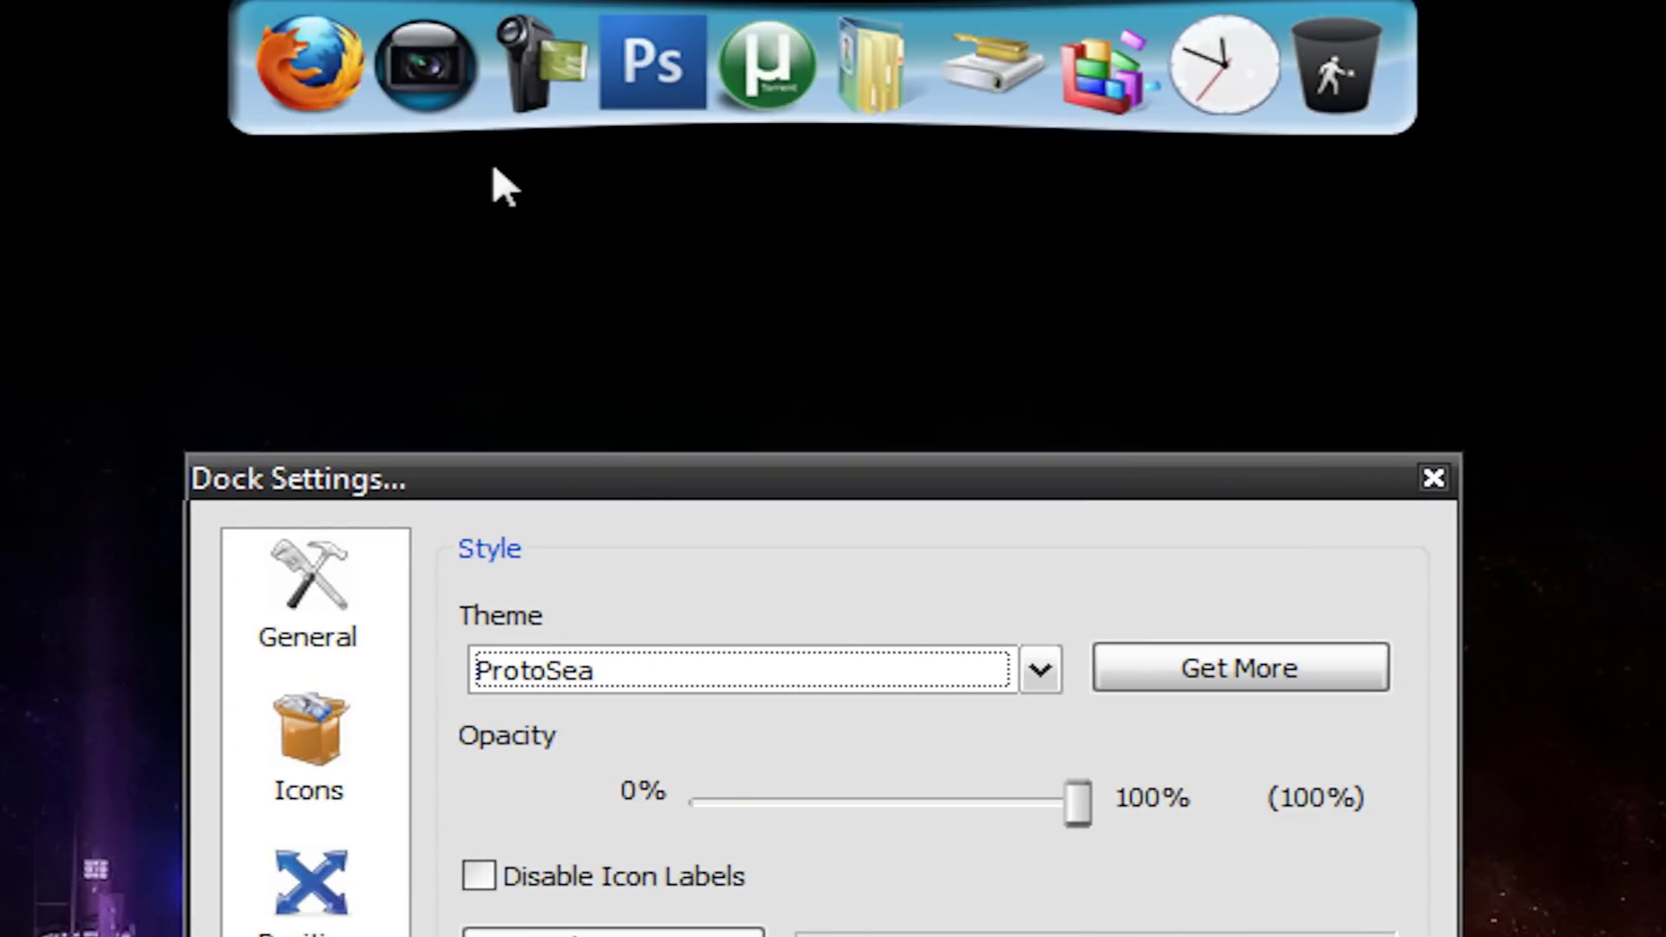
# - Switch the theme to Vista, then settle on Mac OS X Leopard
pyautogui.click(781, 670)
pyautogui.scroll(10, 784, 781)
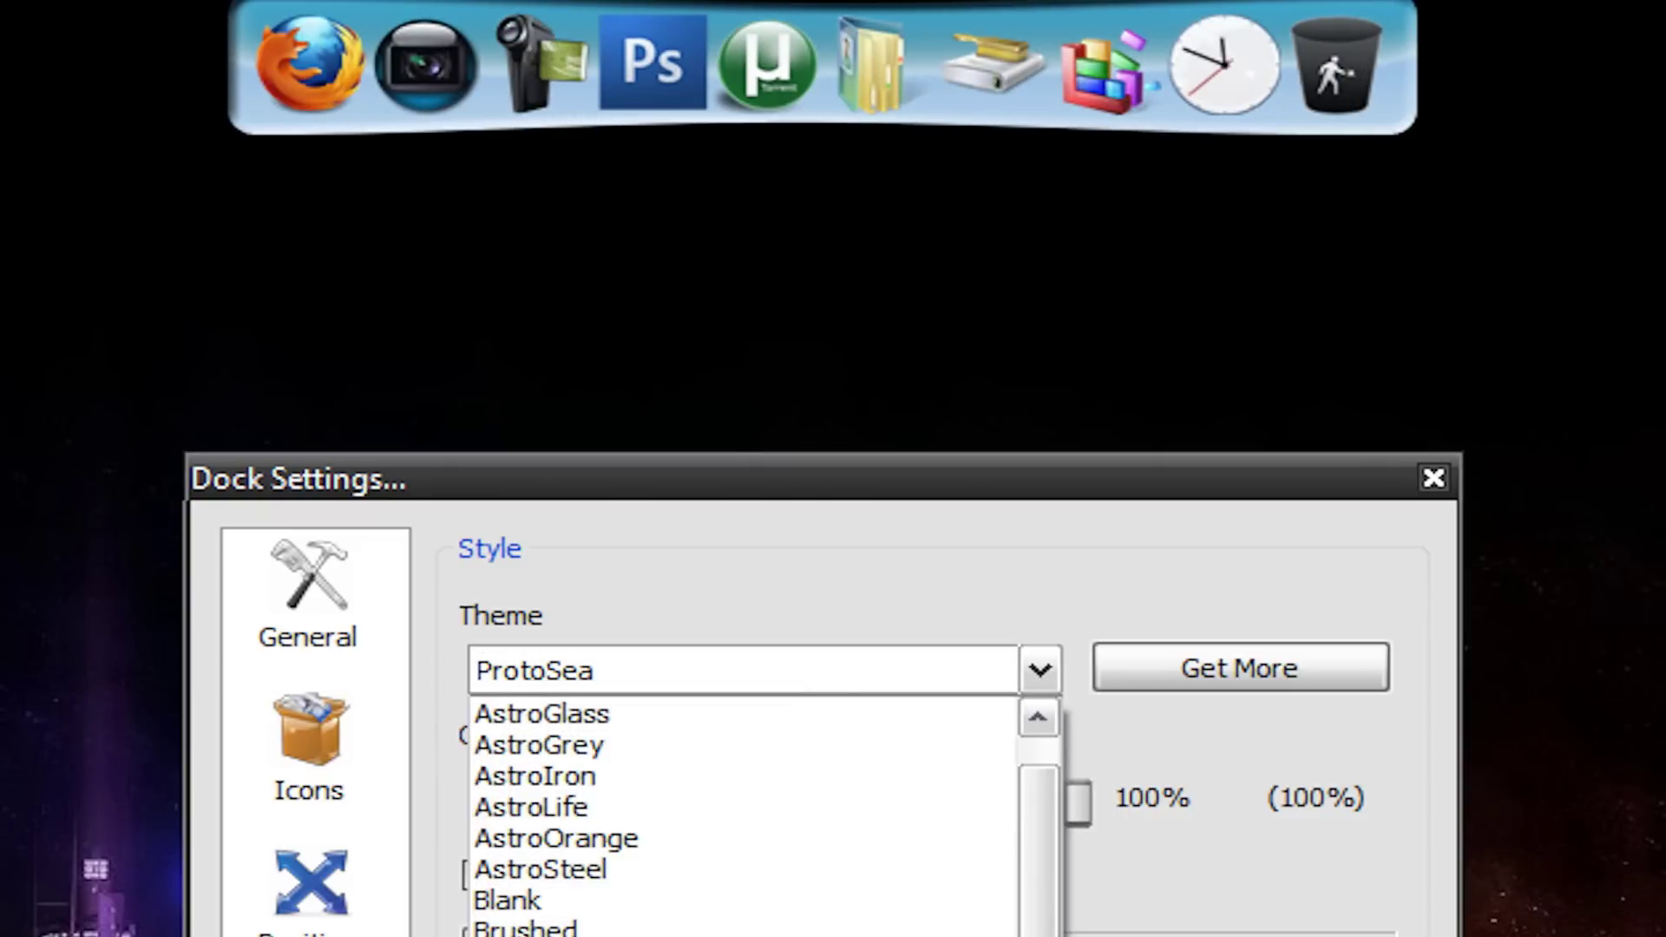
pyautogui.press('v')
pyautogui.press('Return')
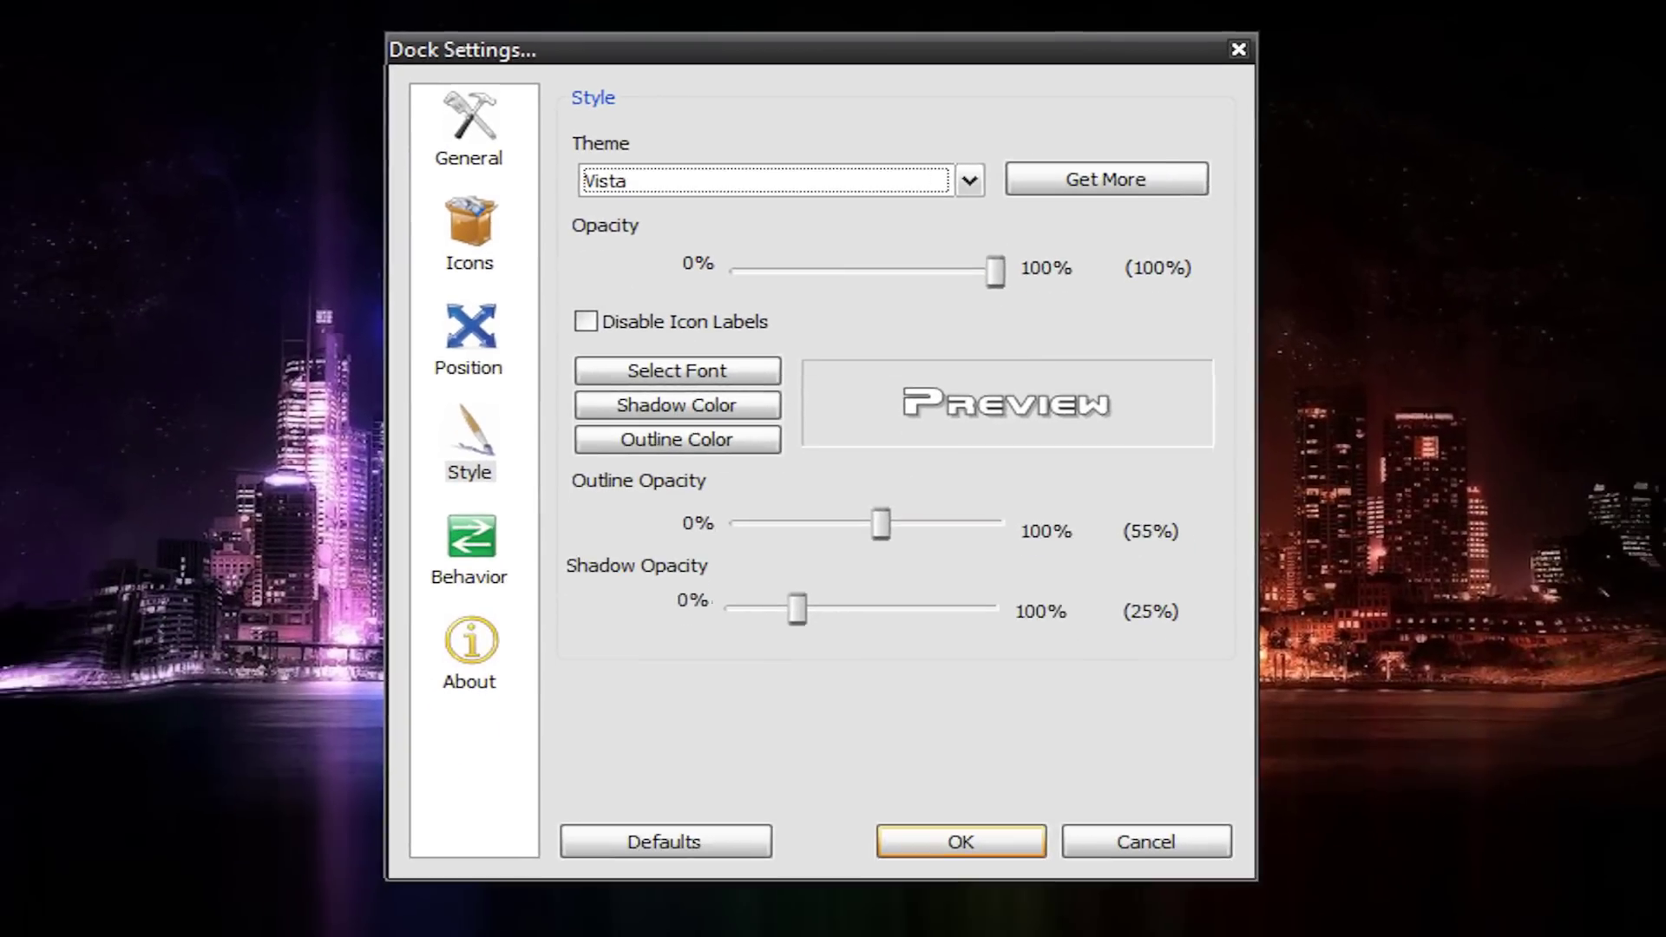
pyautogui.click(819, 182)
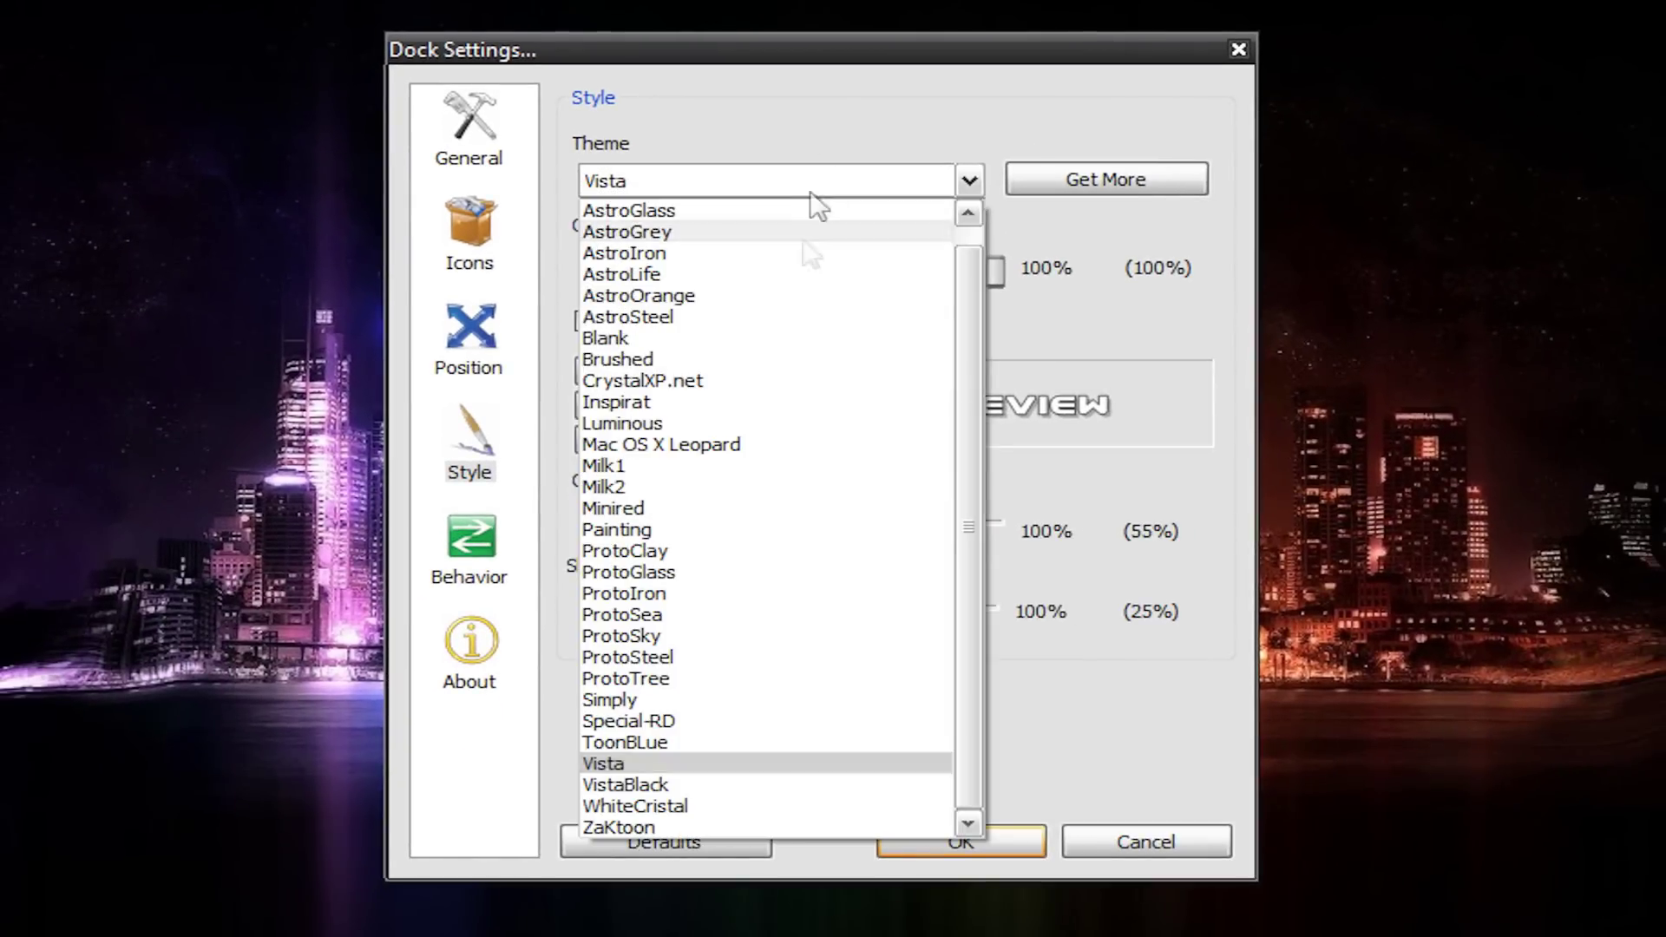
pyautogui.click(763, 444)
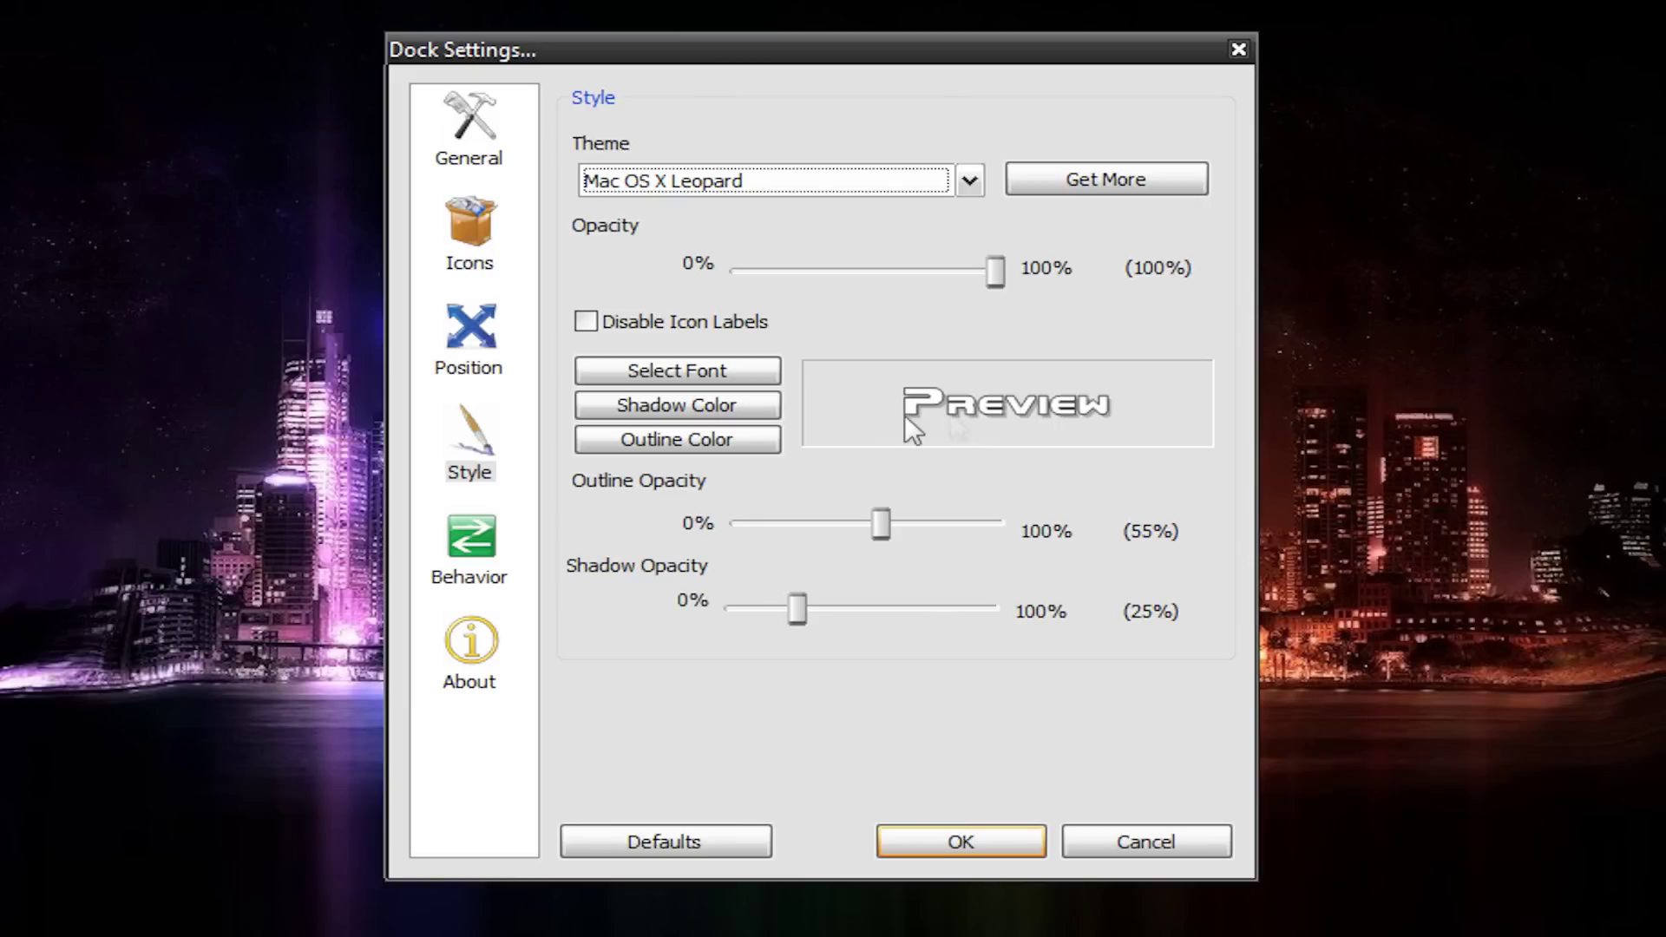
pyautogui.click(689, 373)
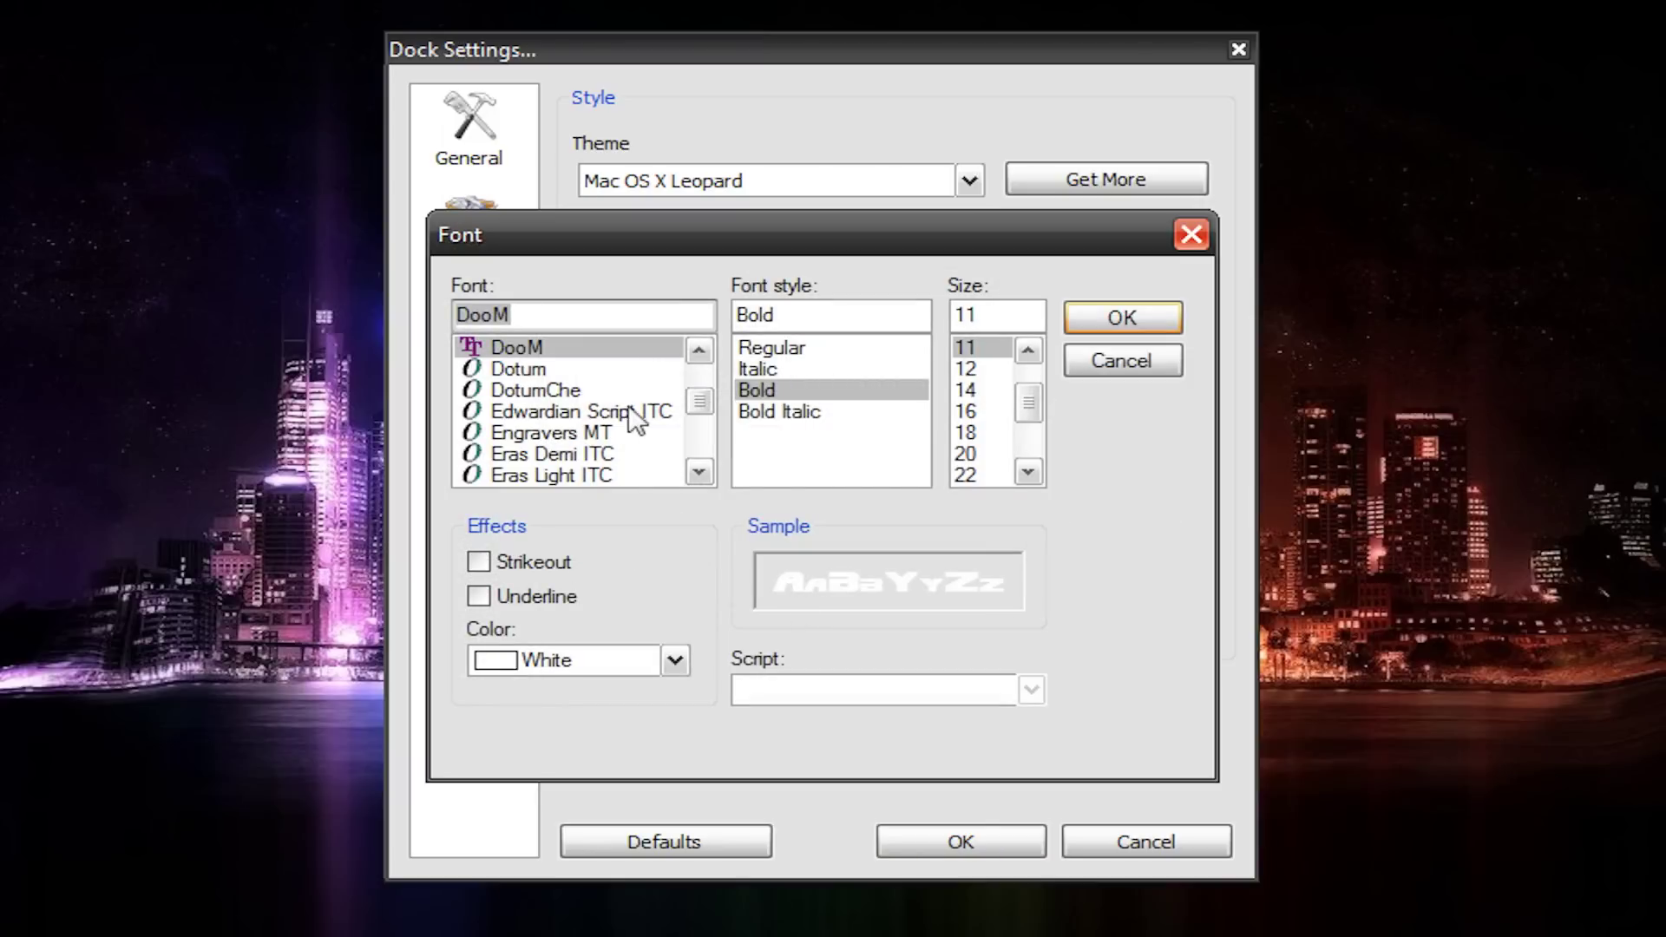
pyautogui.scroll(1, 536, 386)
pyautogui.click(519, 349)
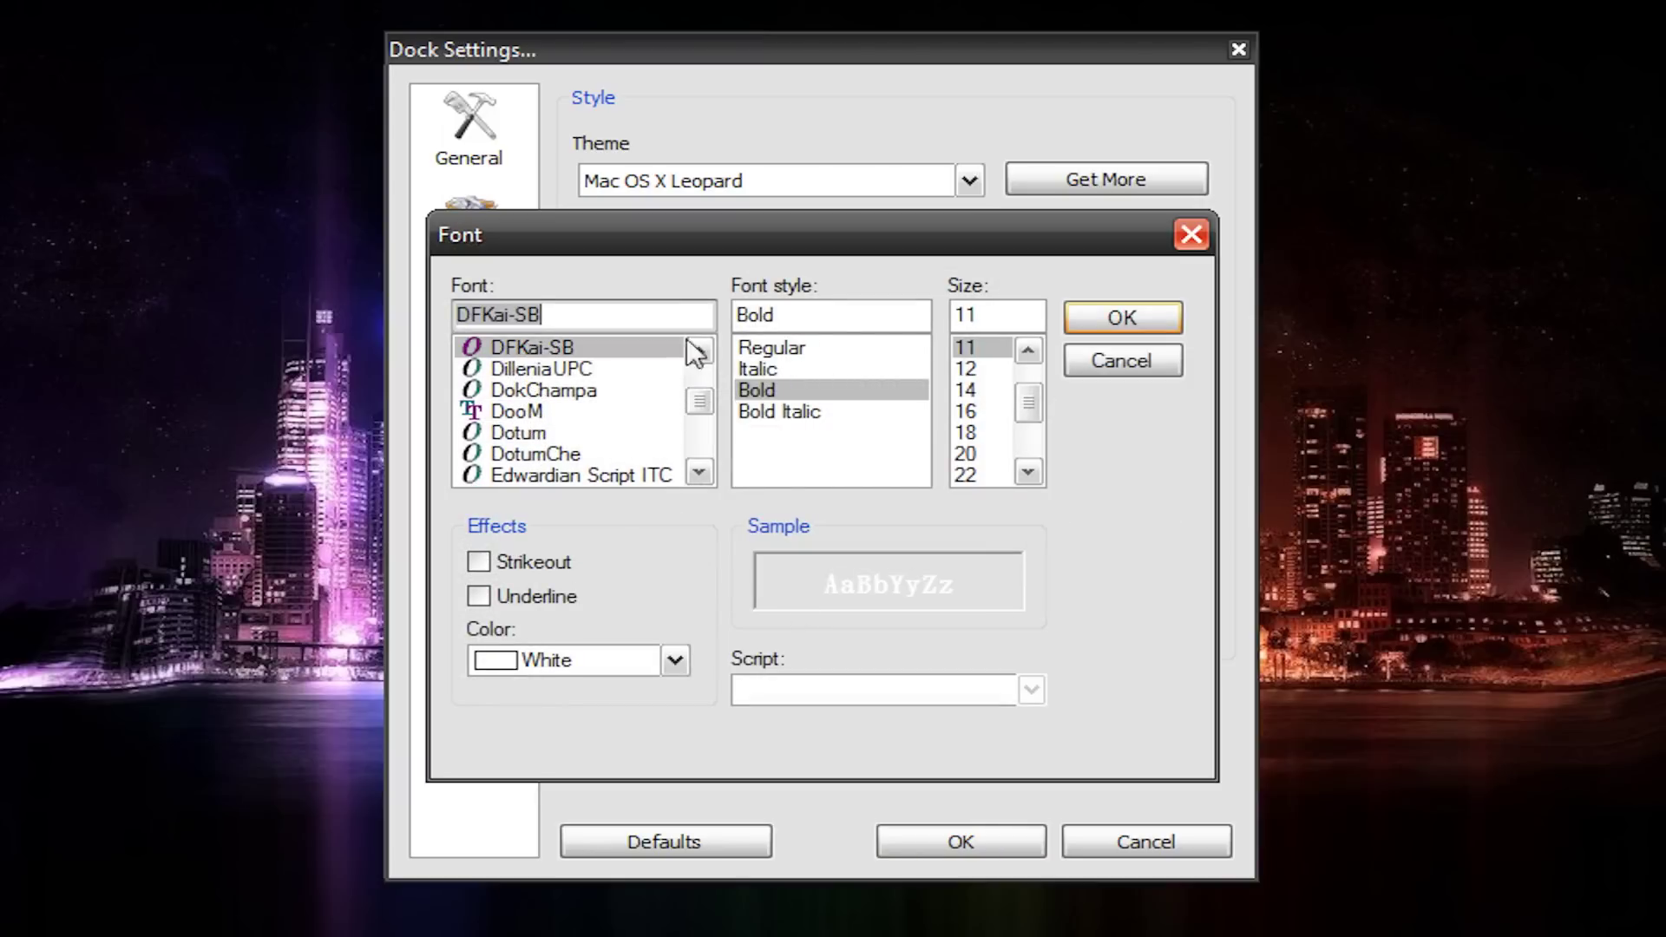
pyautogui.click(1110, 323)
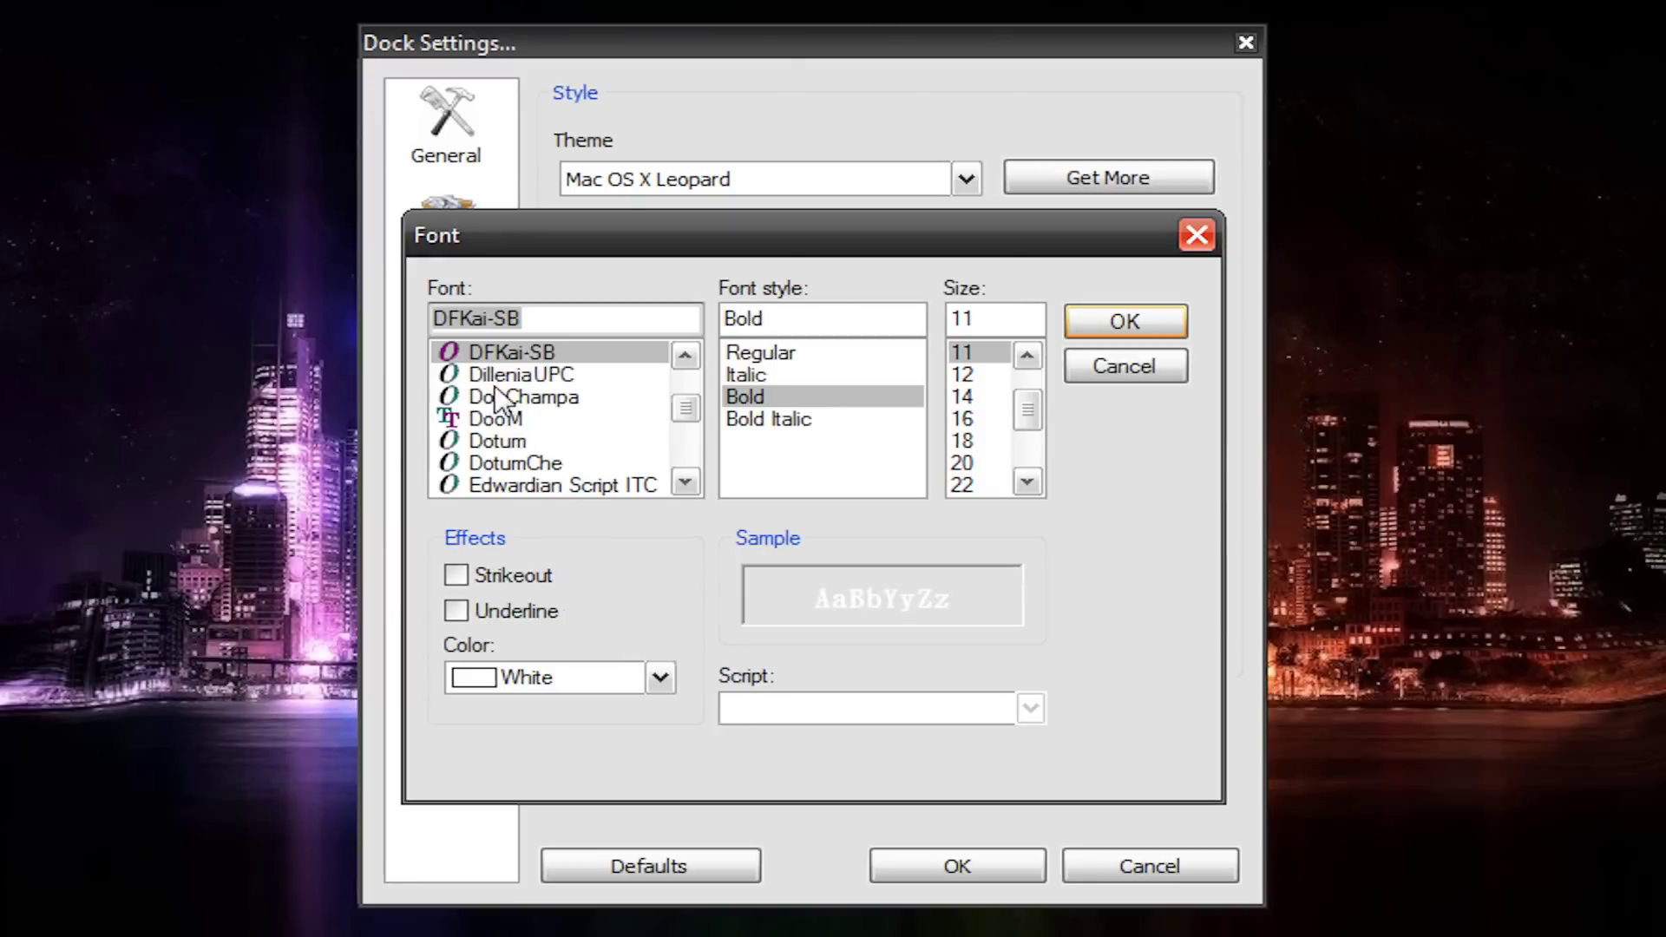
pyautogui.click(492, 418)
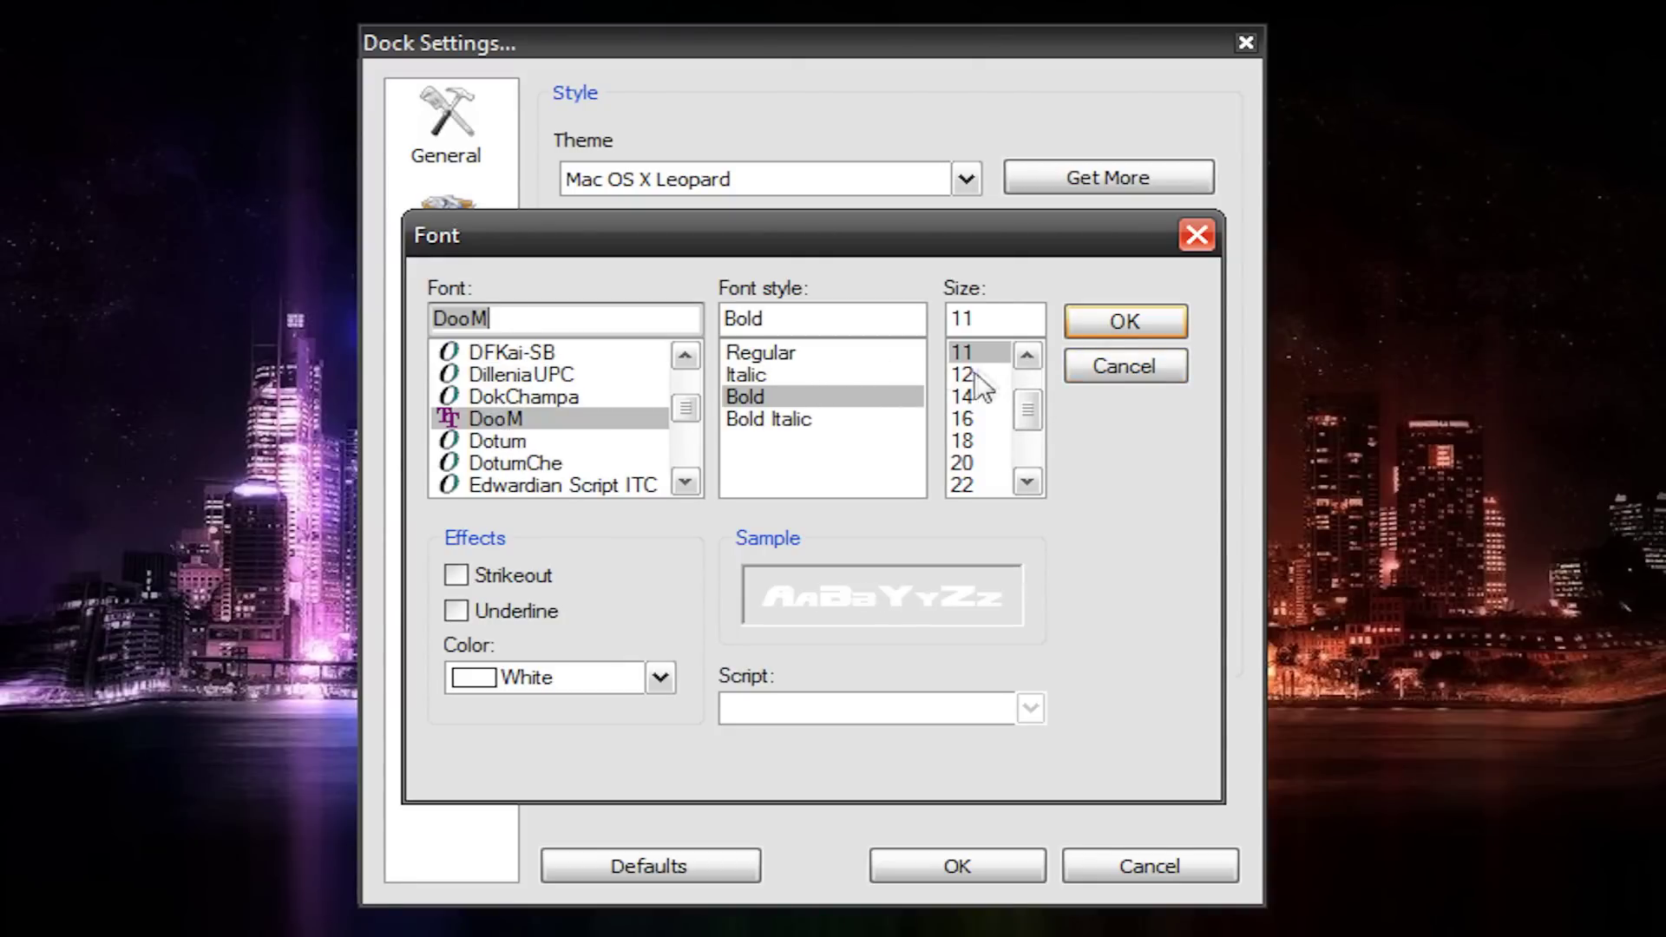
pyautogui.click(1109, 333)
pyautogui.click(737, 414)
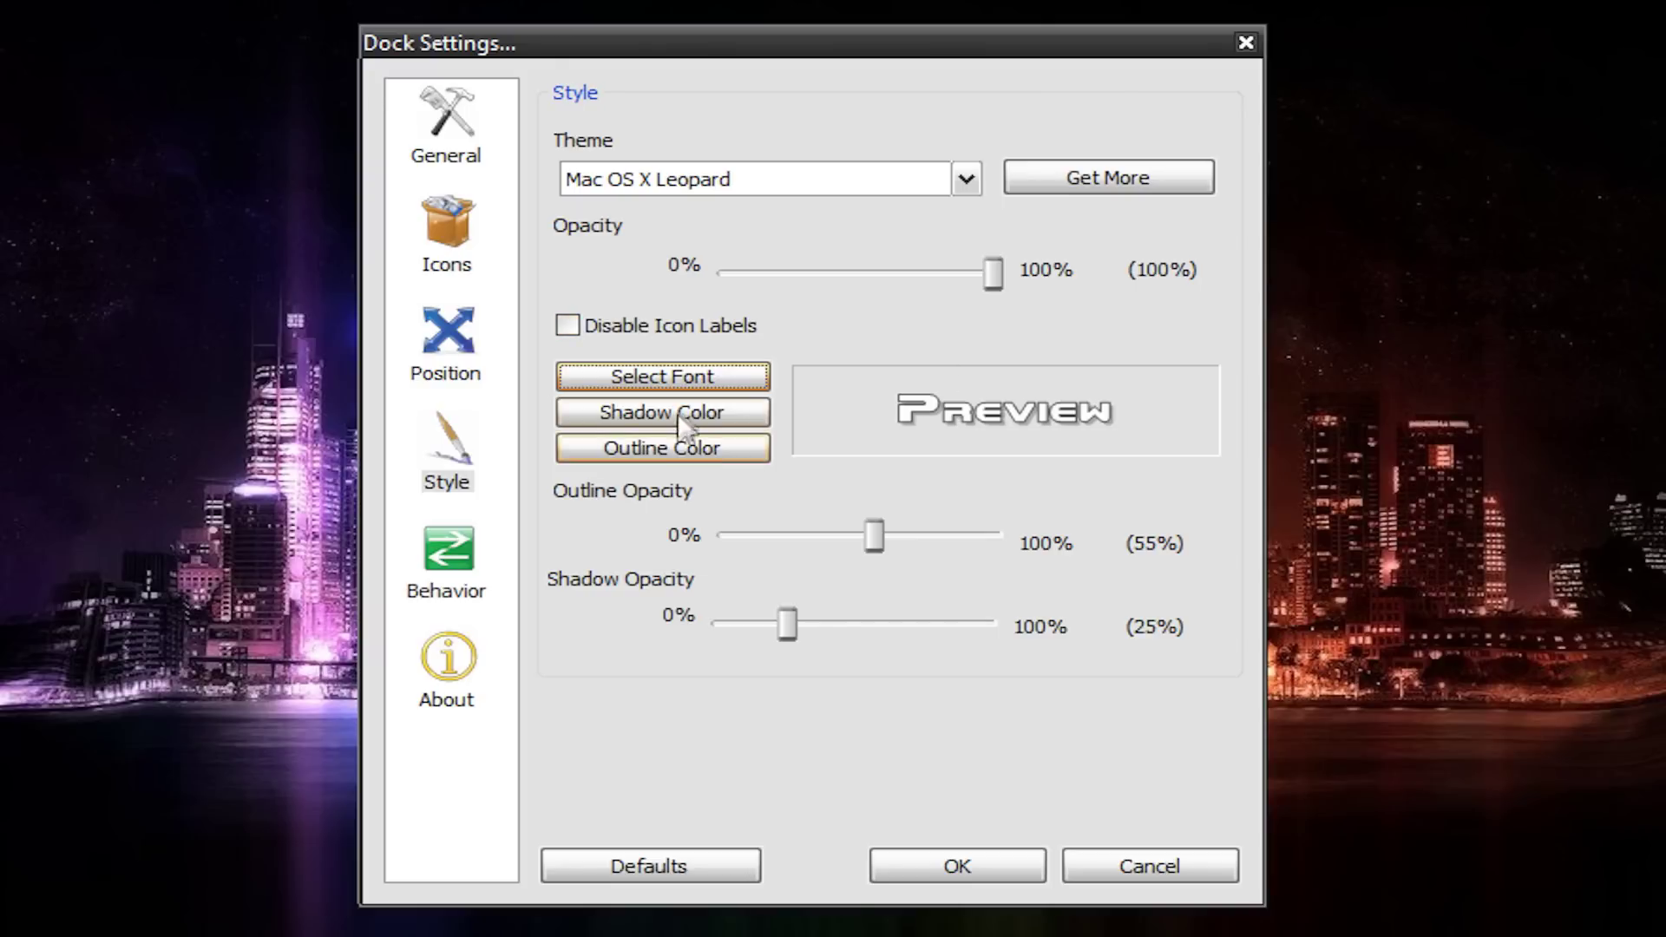
pyautogui.click(460, 593)
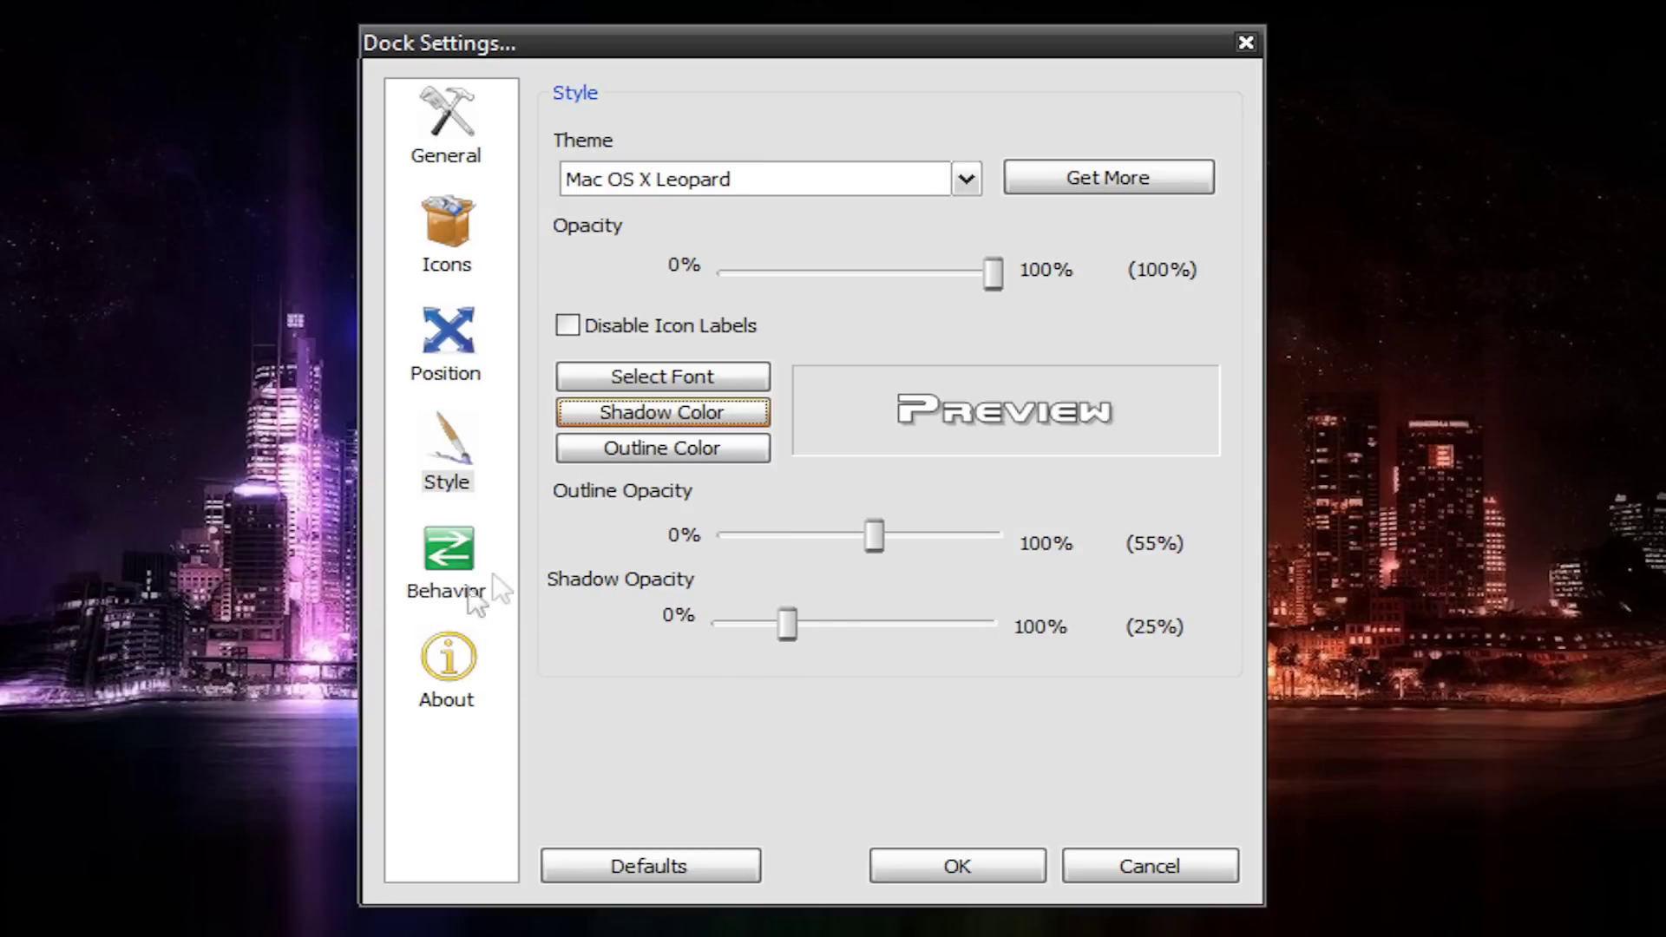
pyautogui.click(622, 440)
pyautogui.click(446, 588)
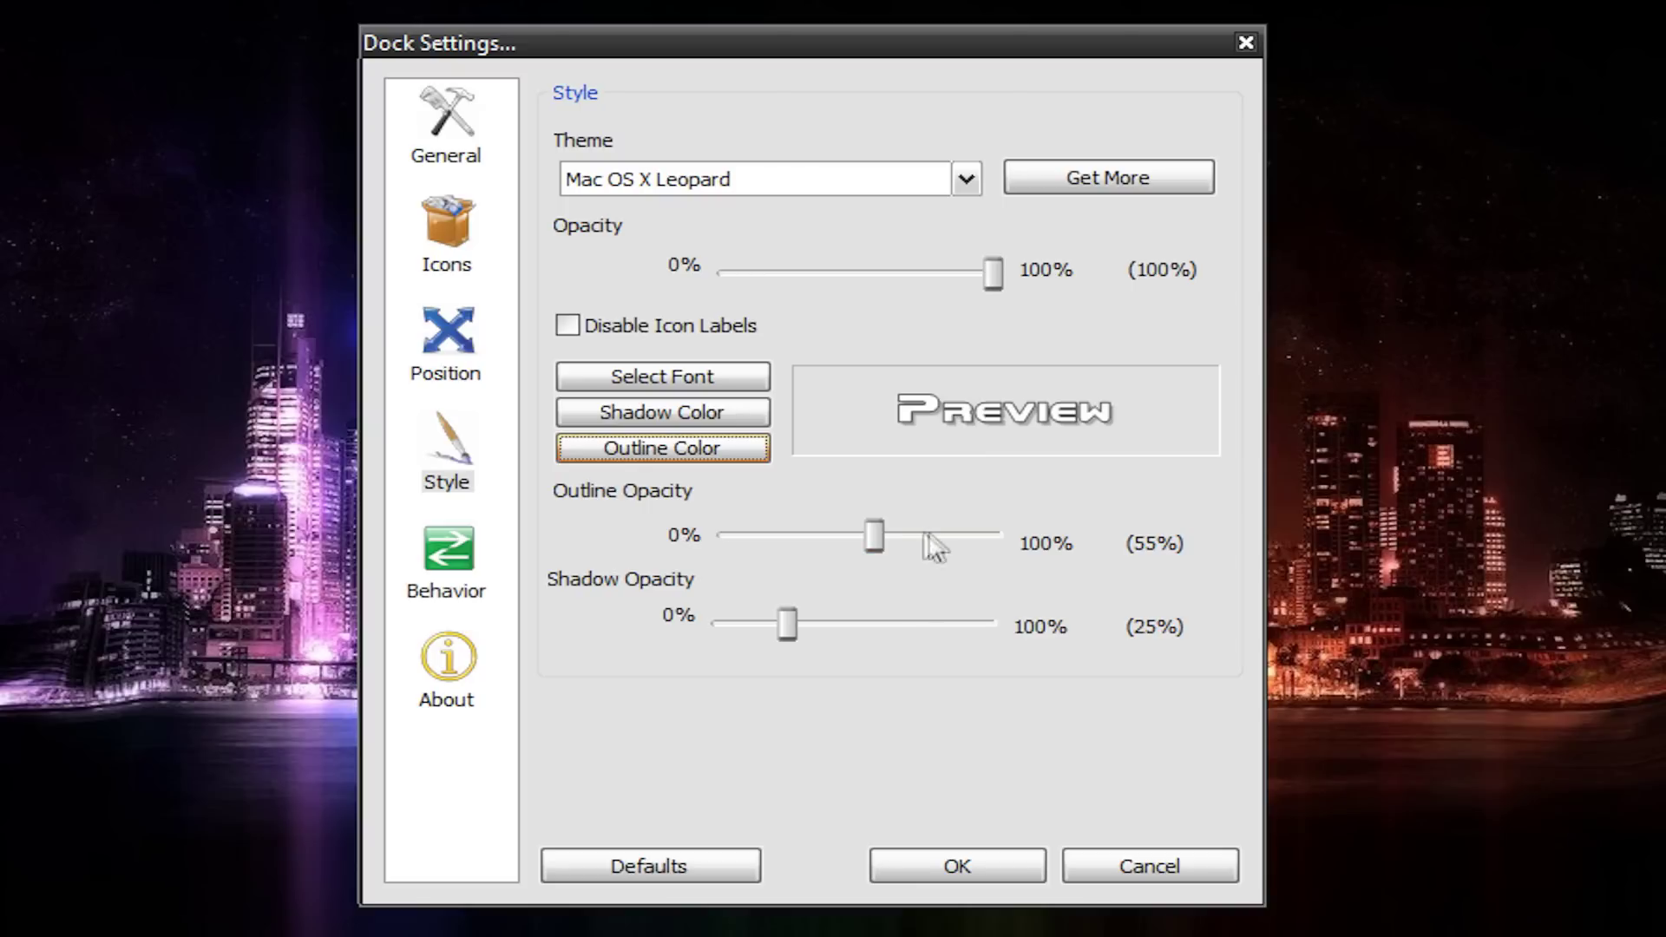
pyautogui.click(448, 555)
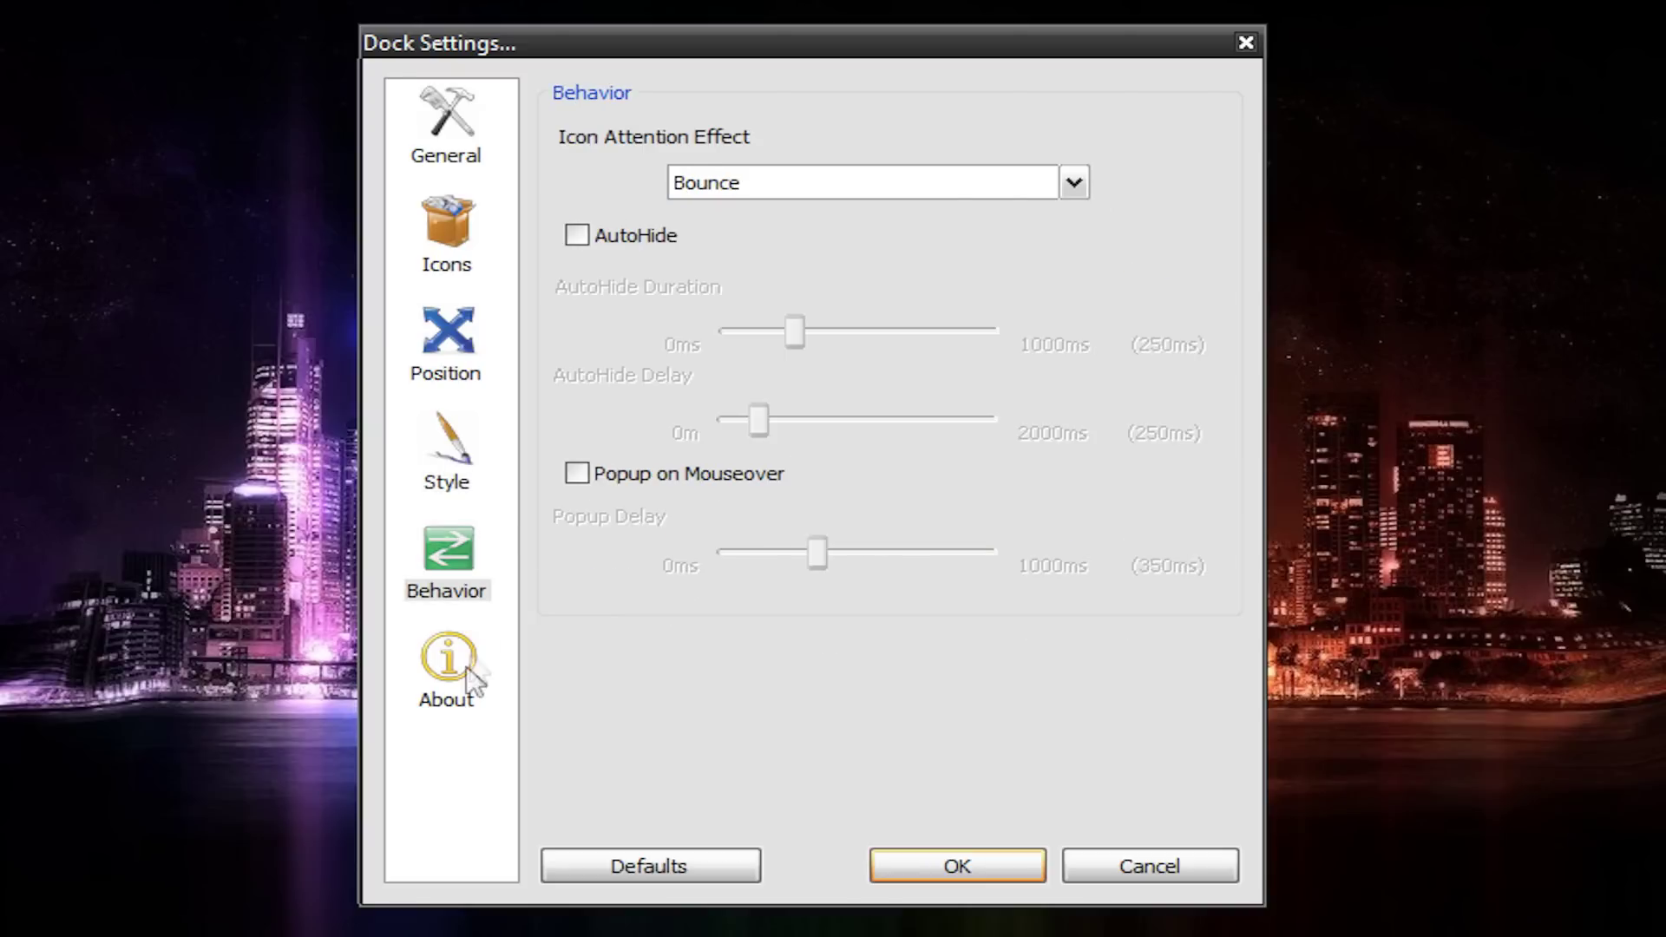
pyautogui.click(448, 681)
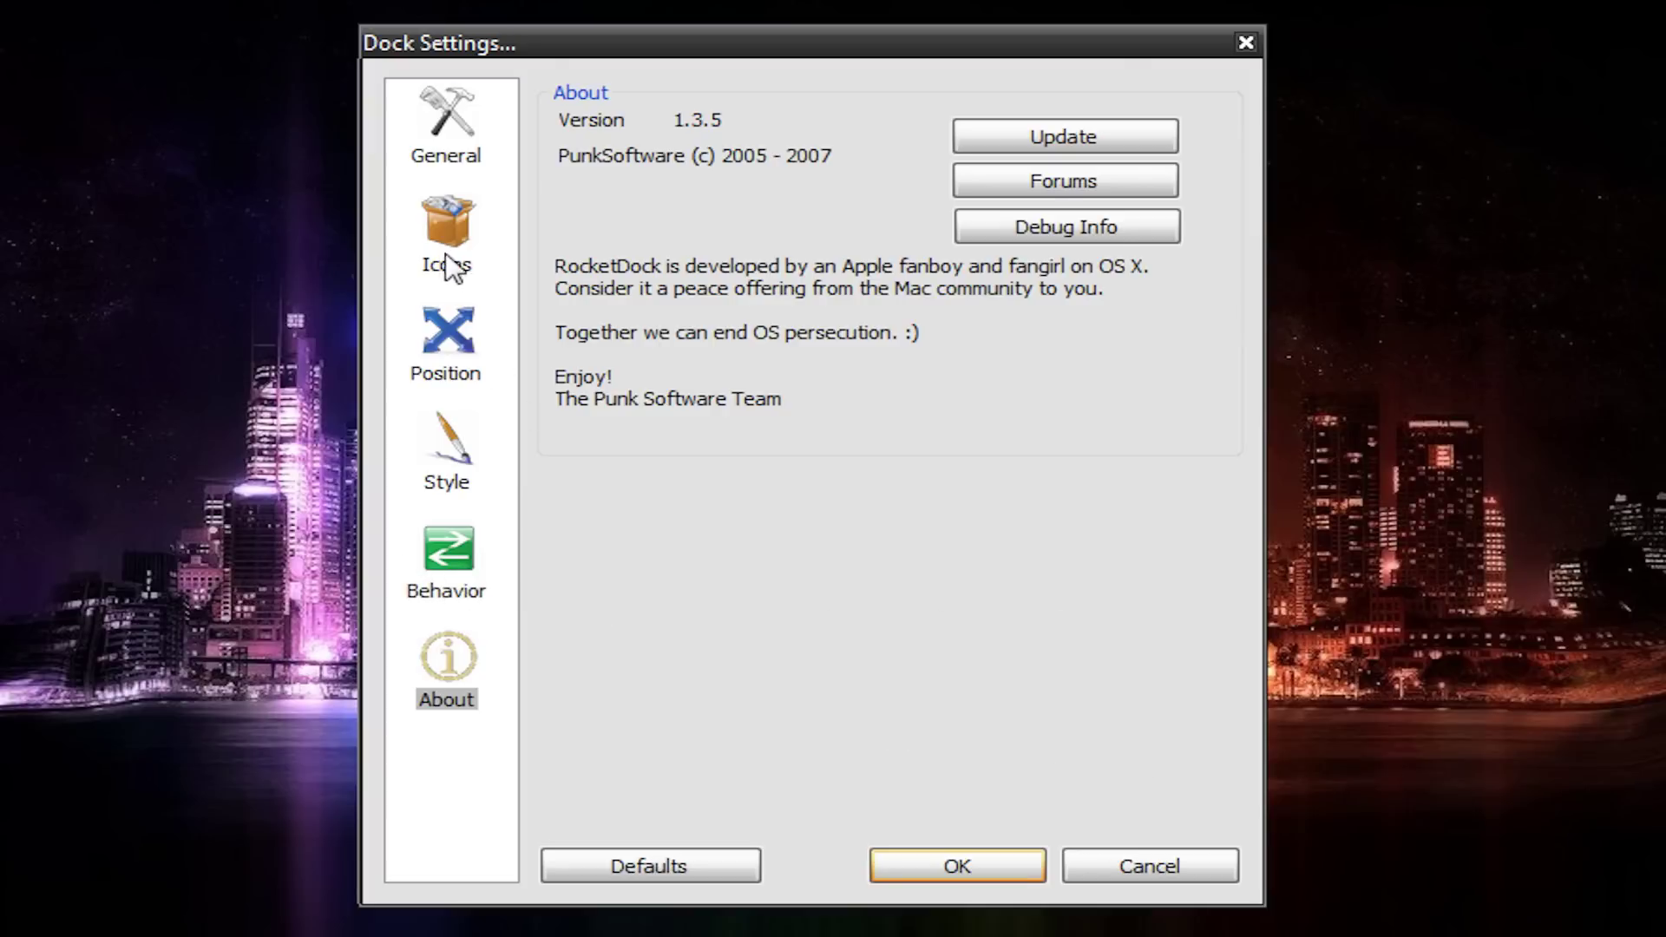
pyautogui.click(476, 260)
pyautogui.click(449, 332)
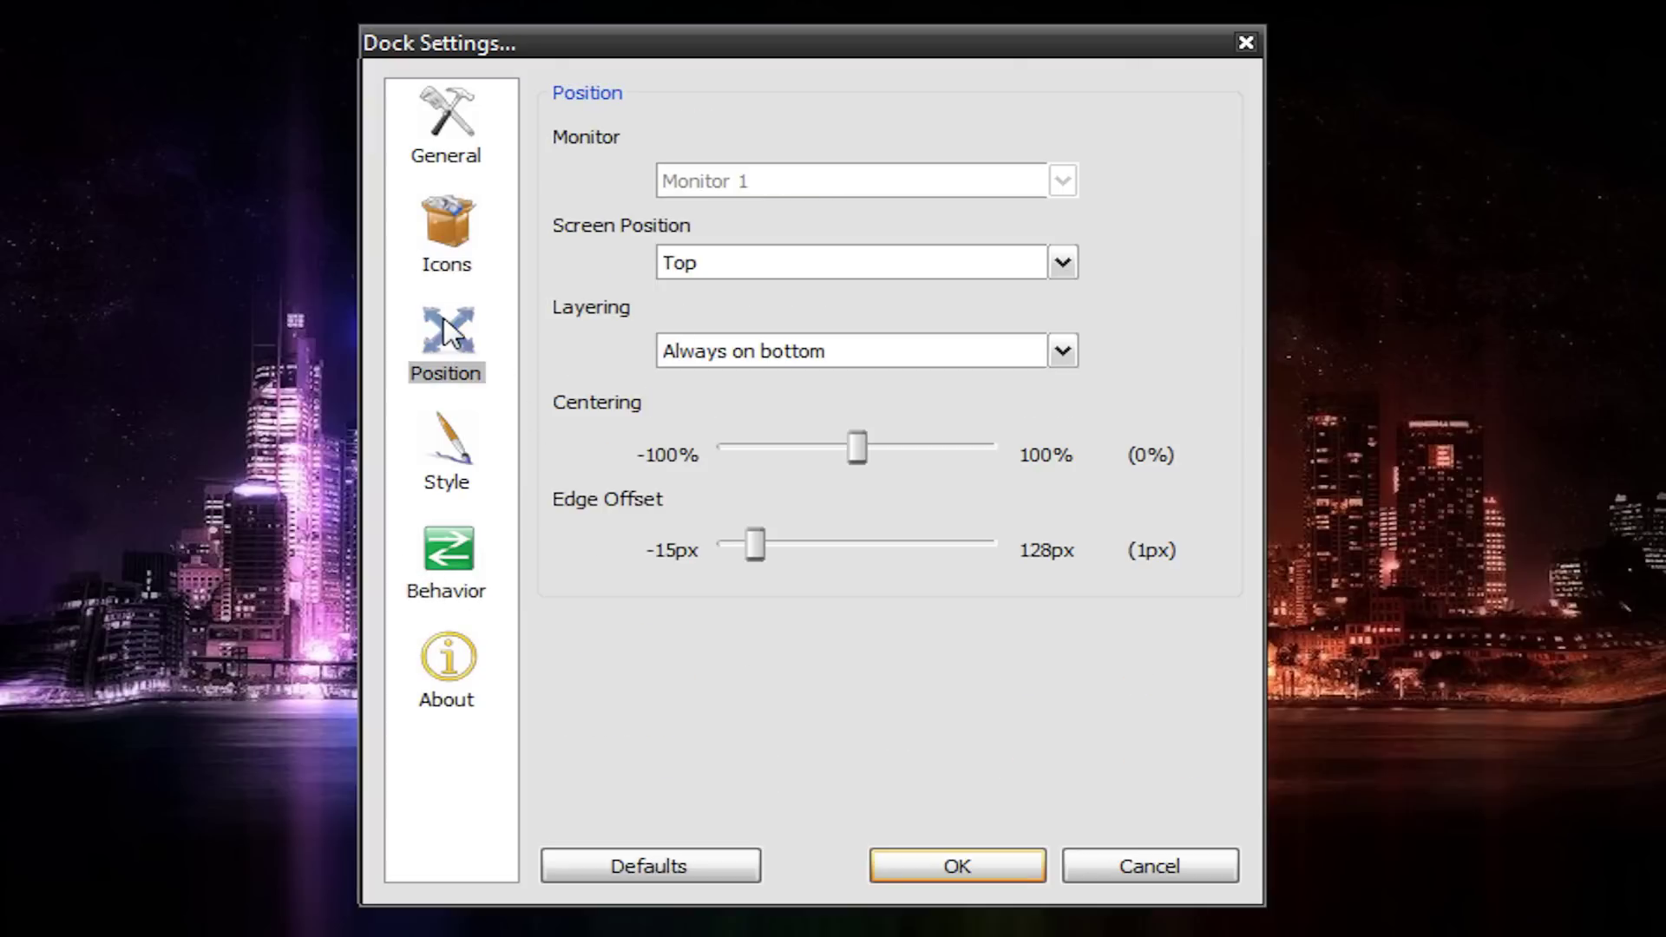
pyautogui.click(459, 456)
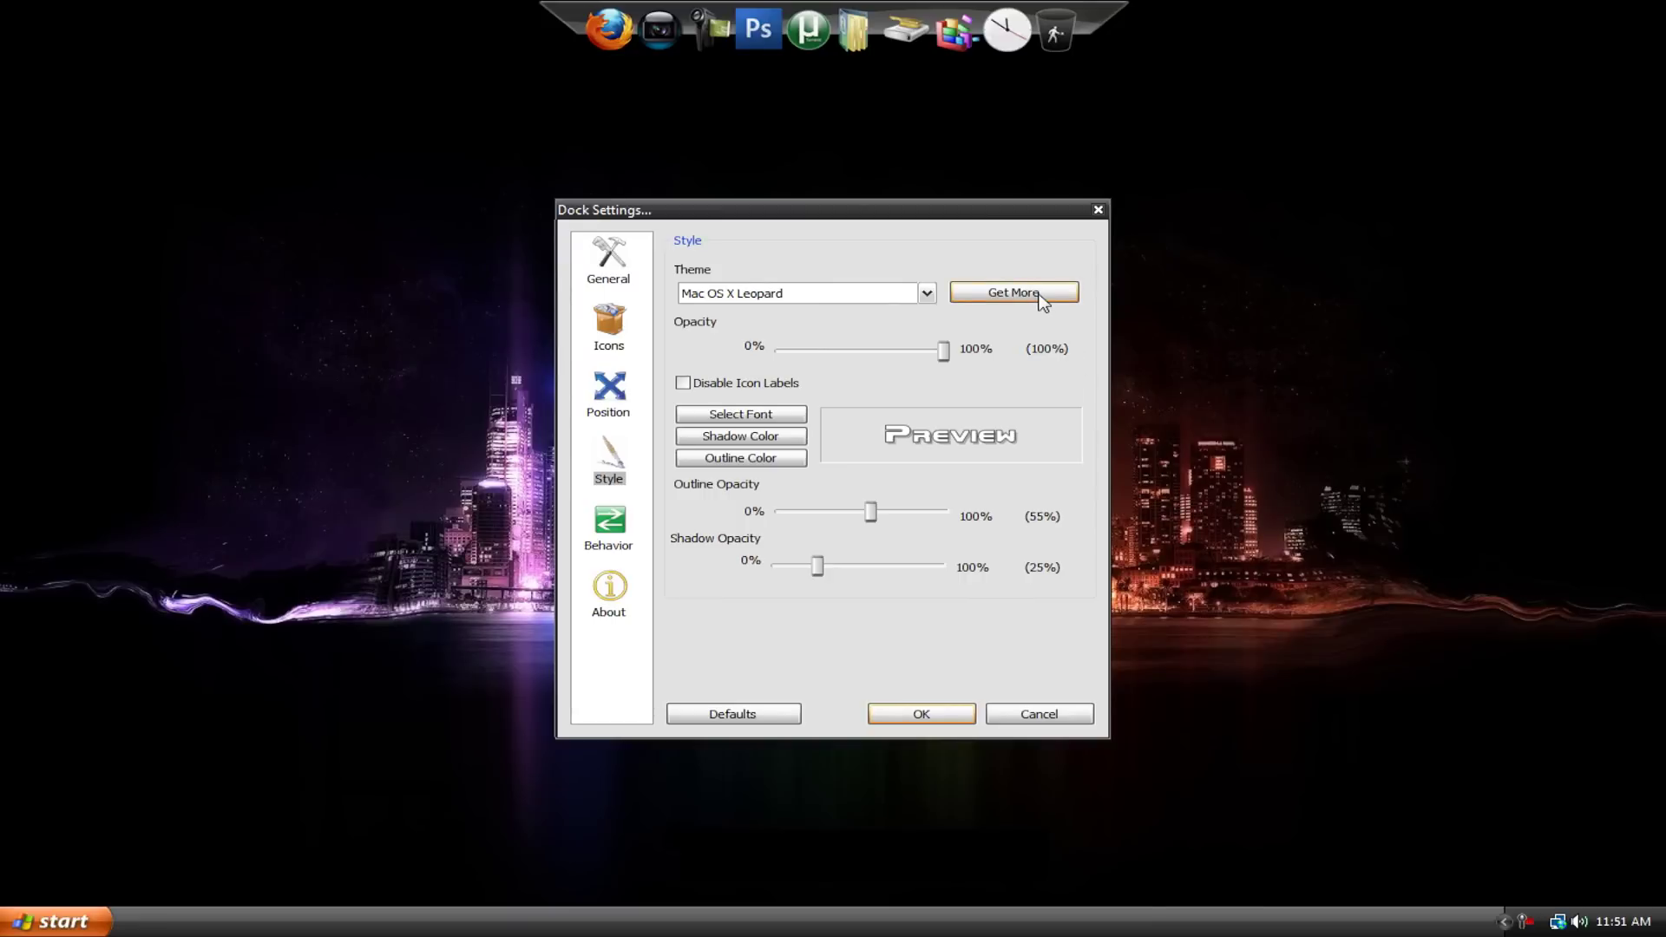
# - Go to rocketdock.com via Get More, close Dock Settings, and browse the site's icon packs
pyautogui.click(1037, 295)
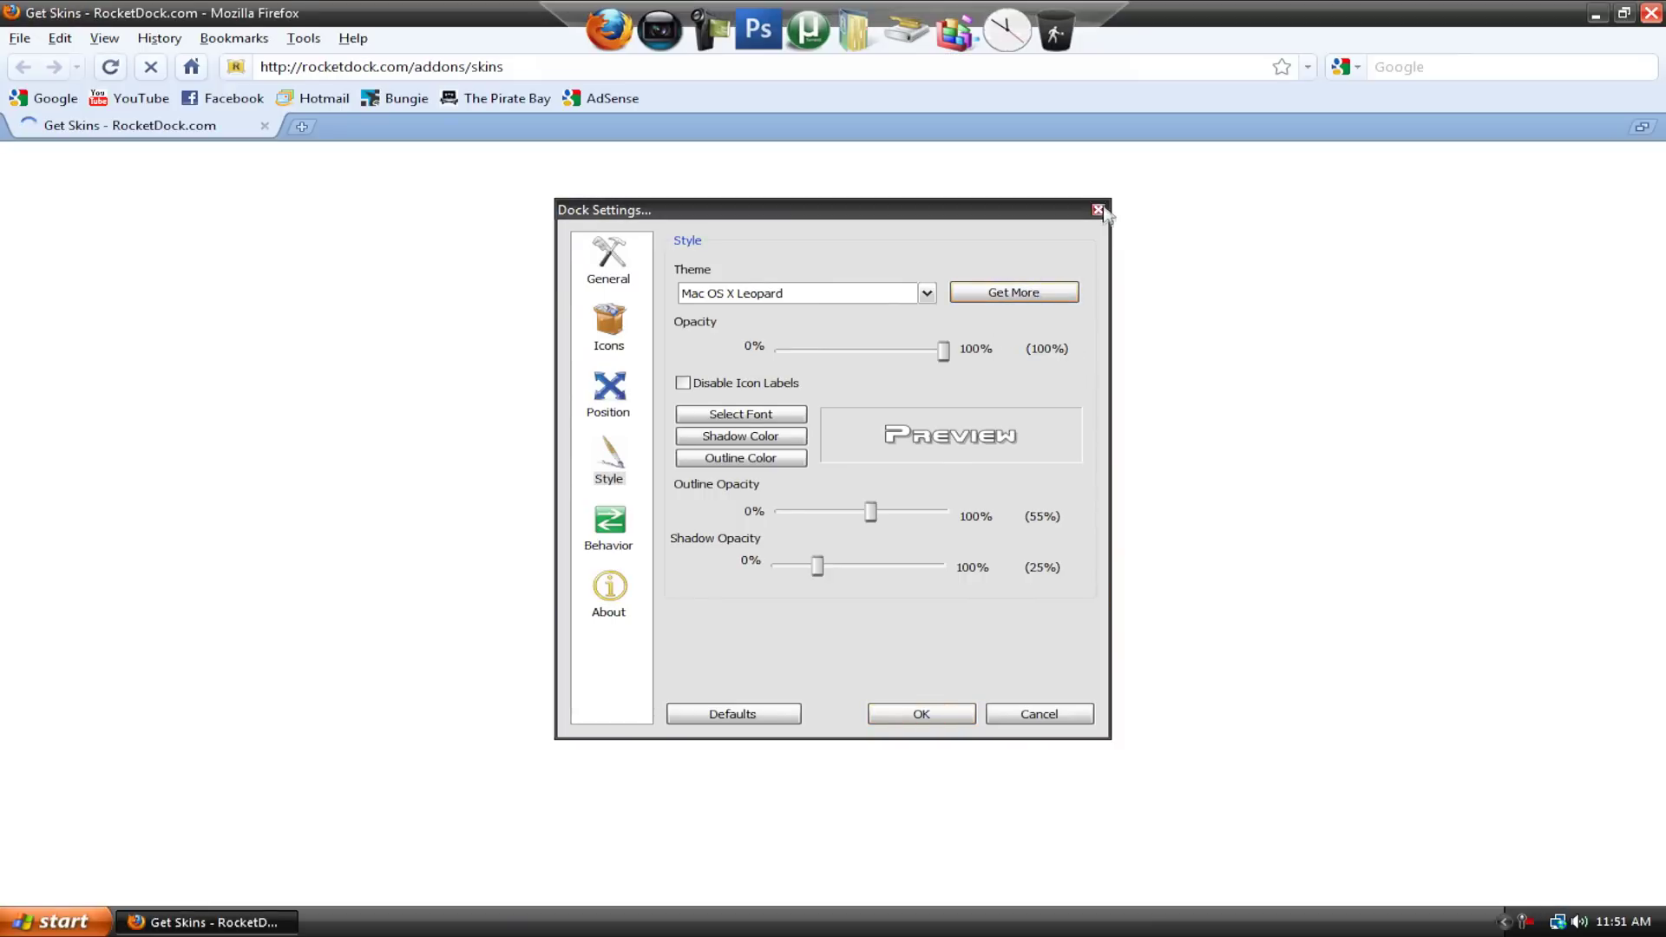
pyautogui.click(1099, 210)
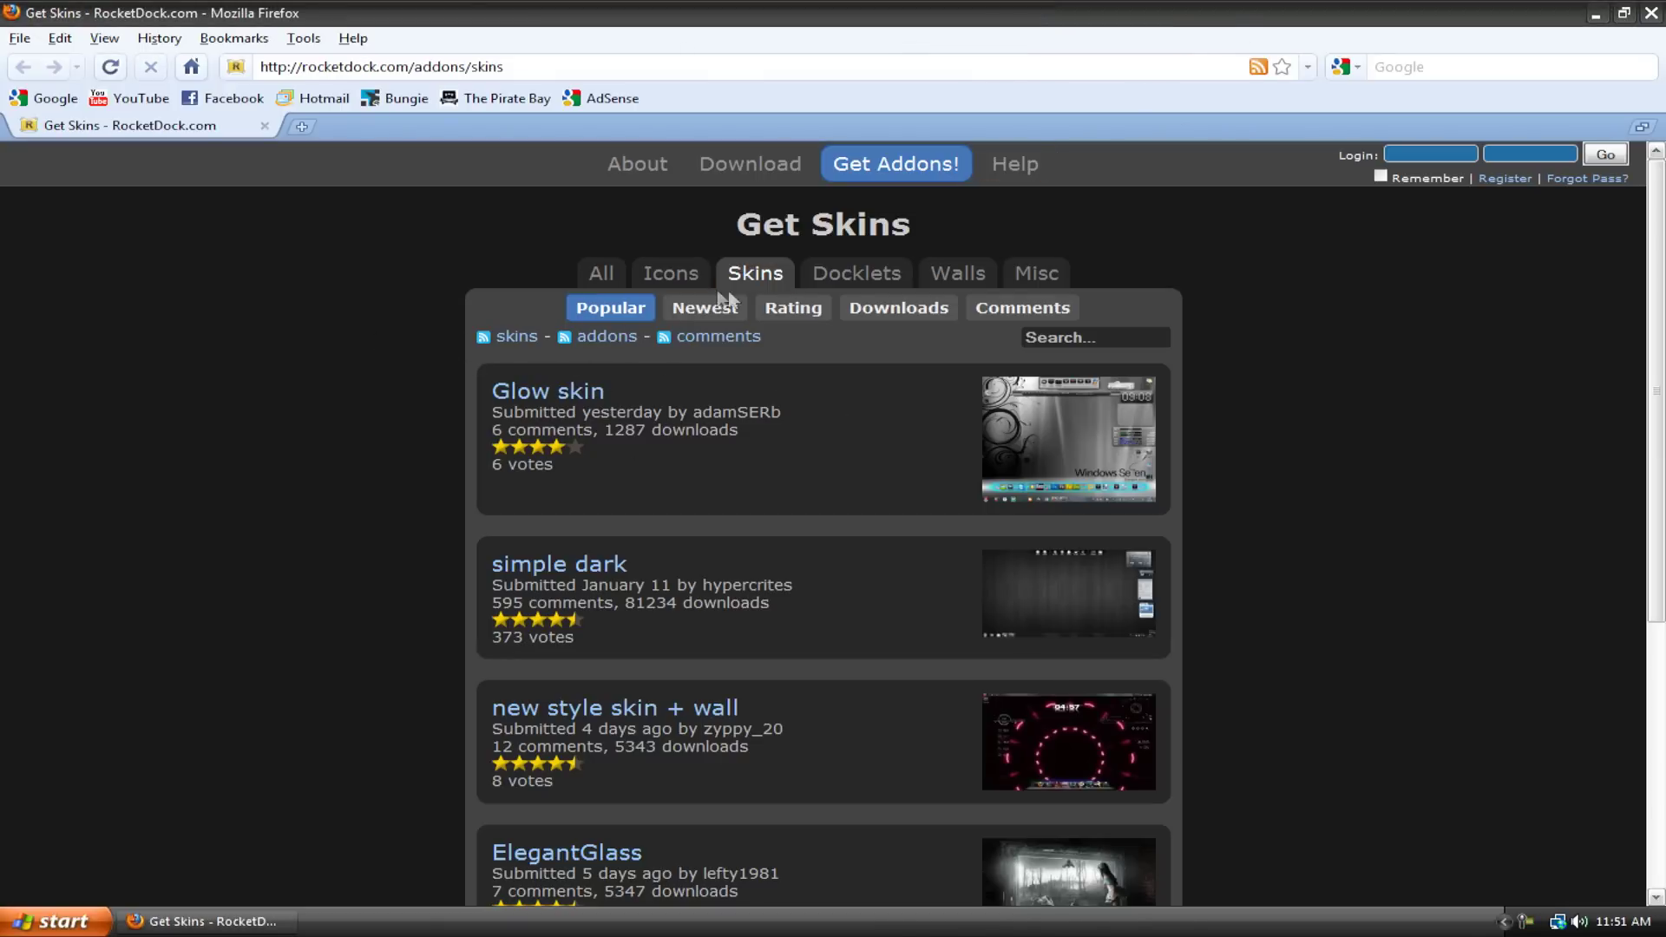
pyautogui.click(692, 285)
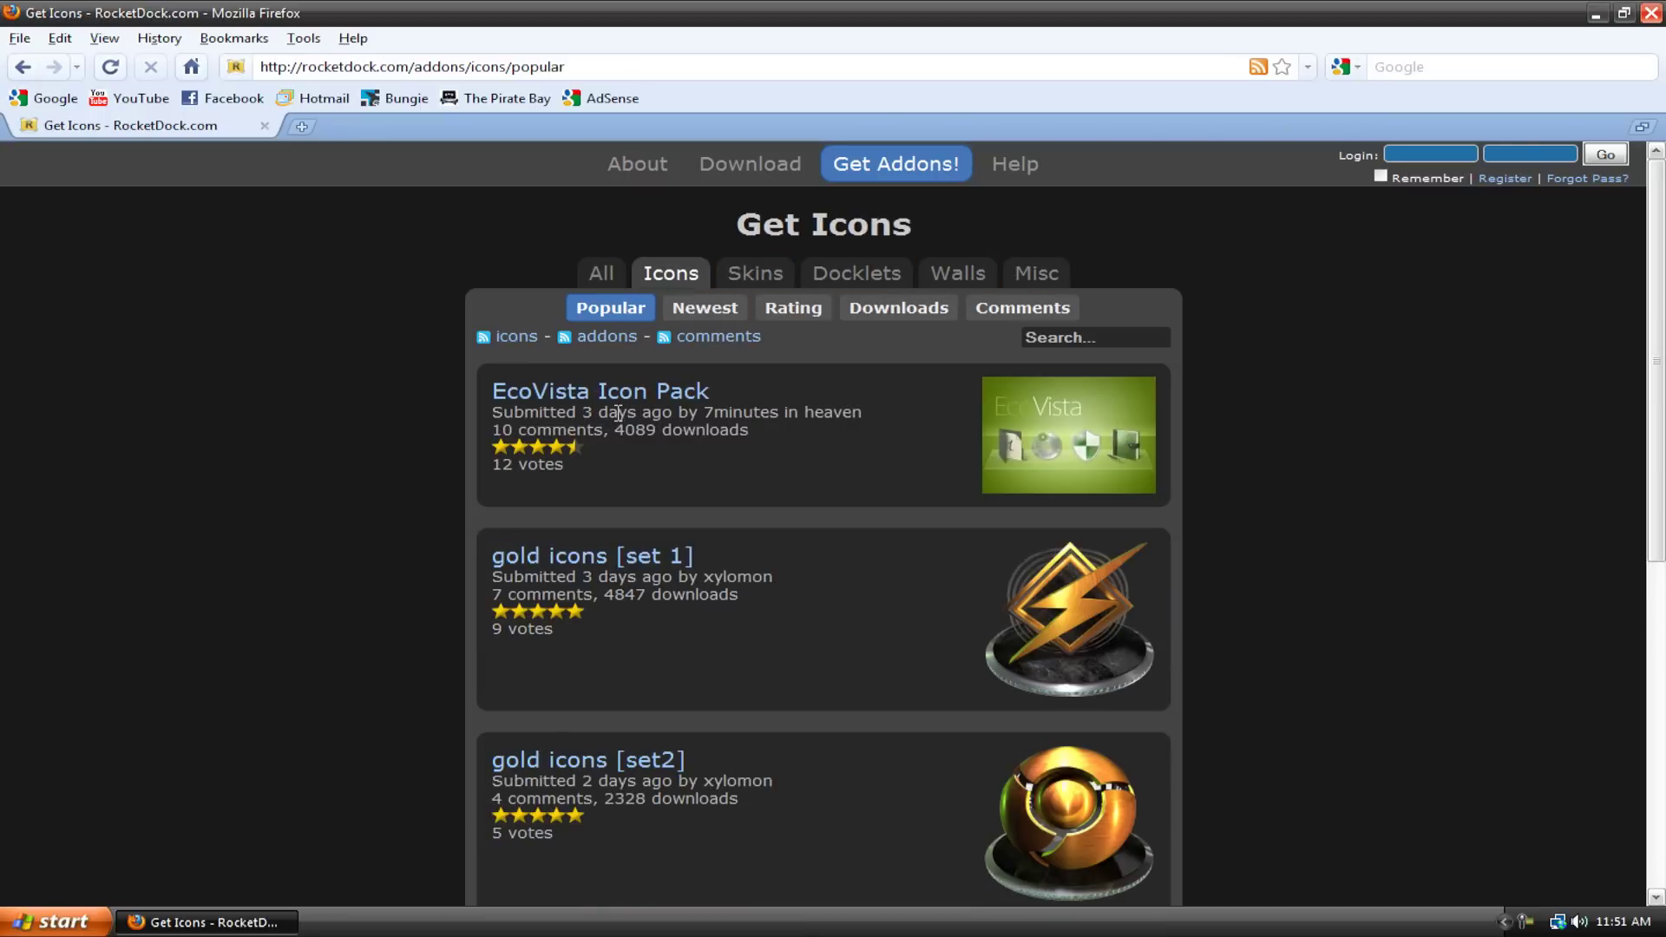
# - Launch uTorrent from the dock and give its dock item the black uTorrent icon
pyautogui.click(1595, 15)
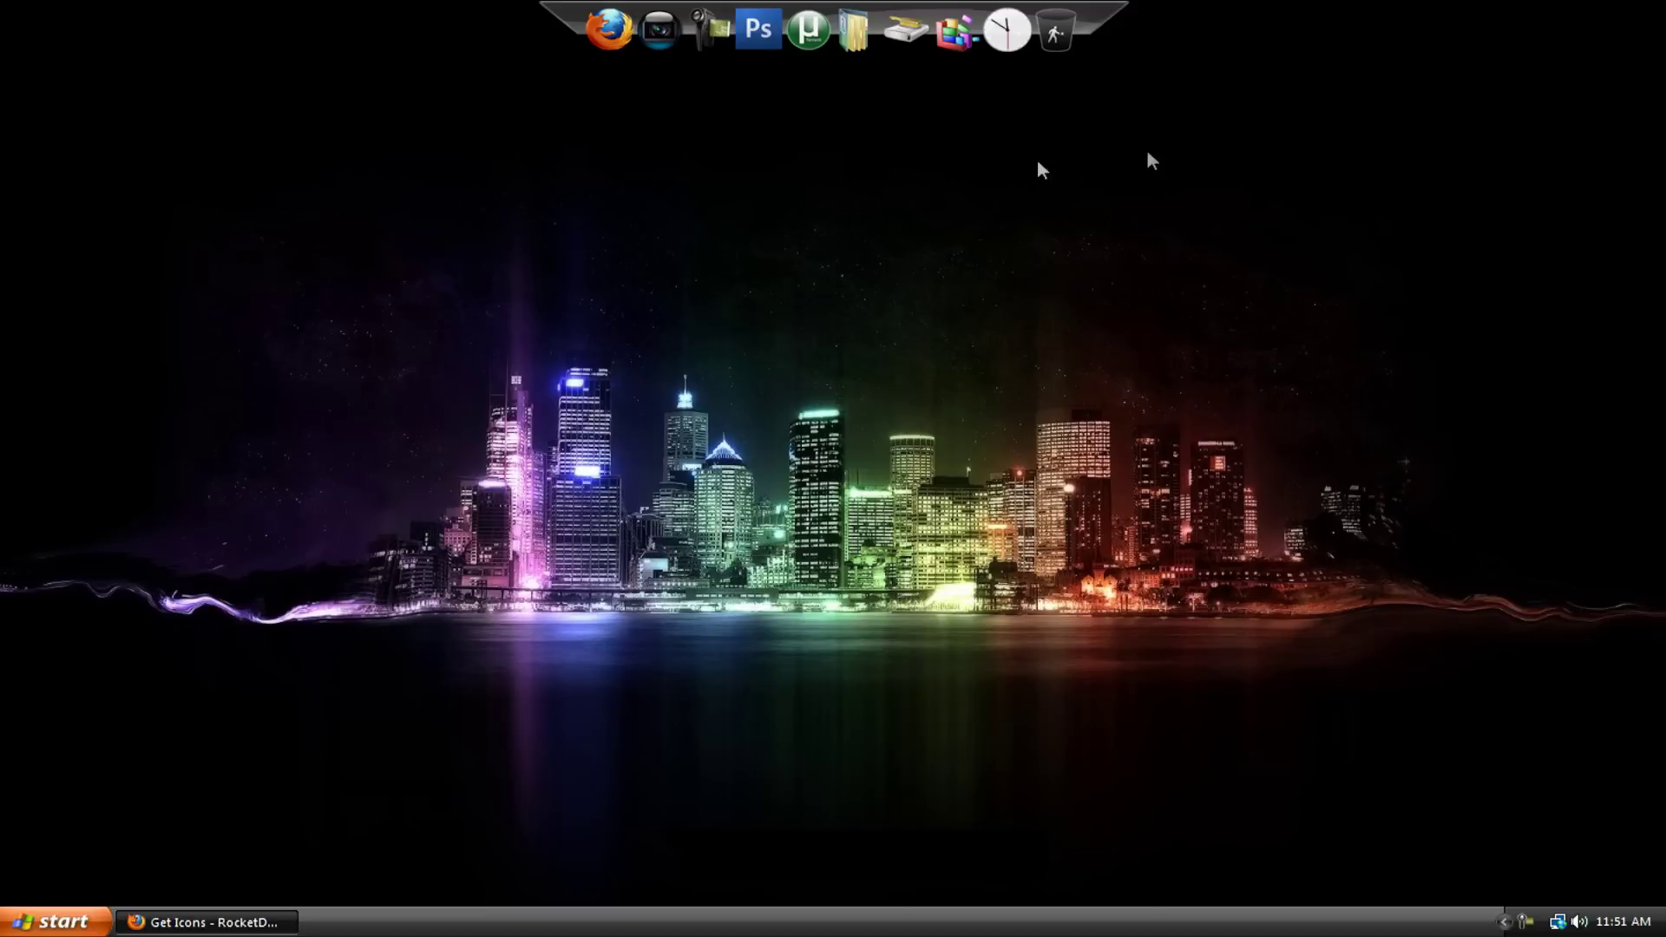
pyautogui.click(815, 54)
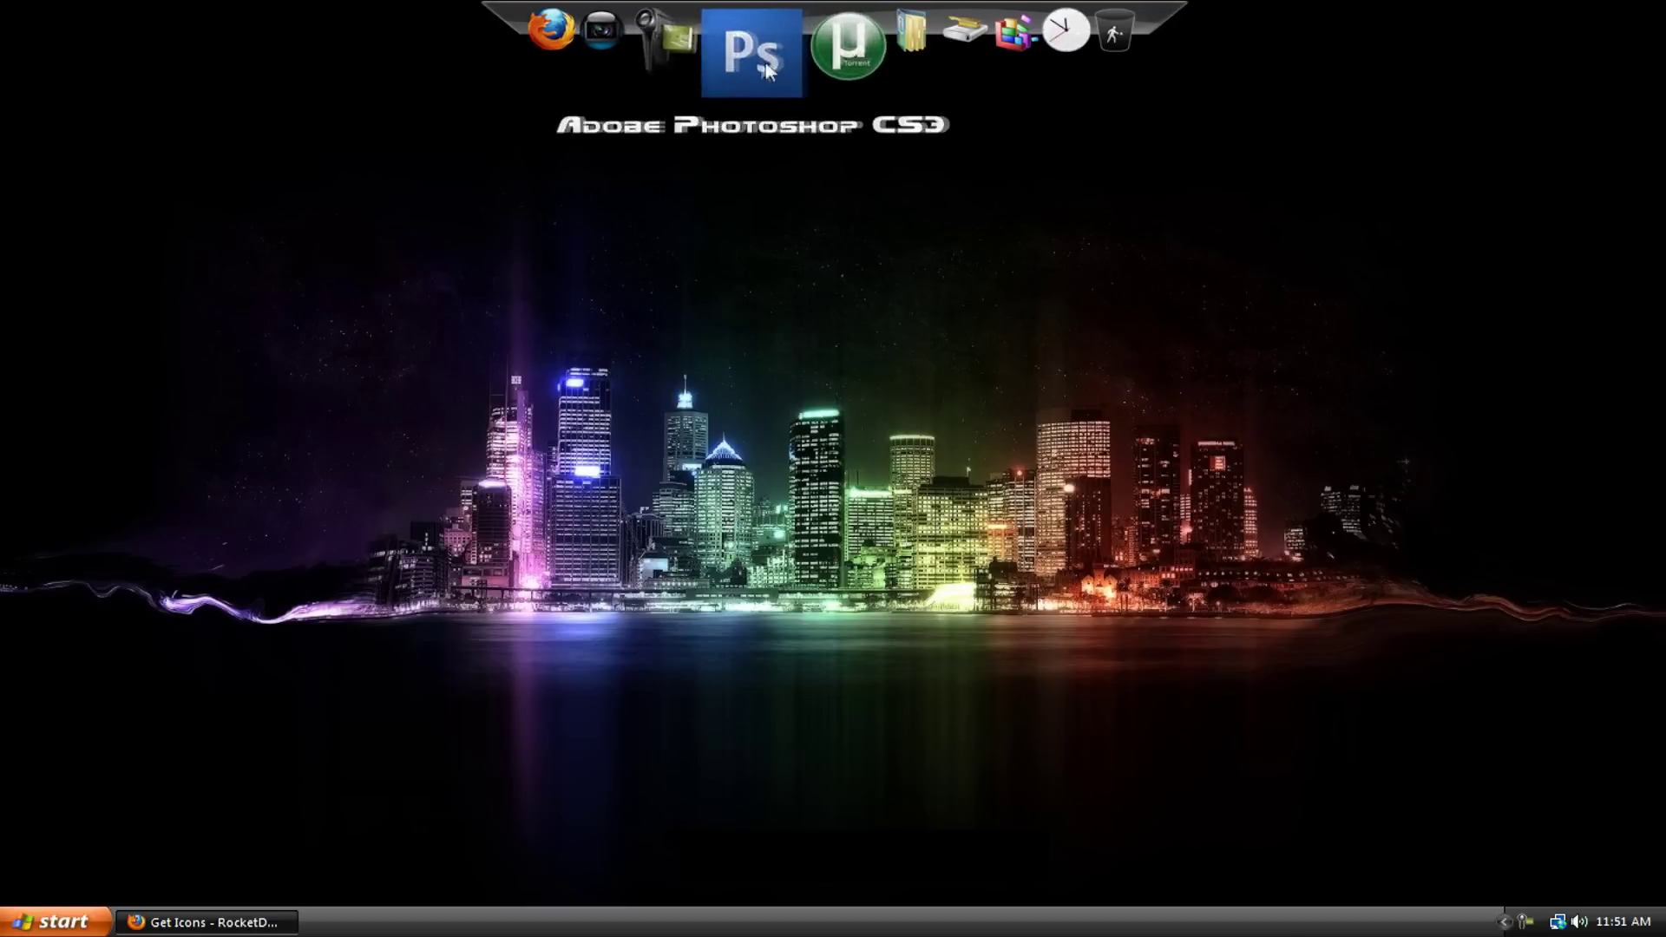
pyautogui.rightClick(809, 61)
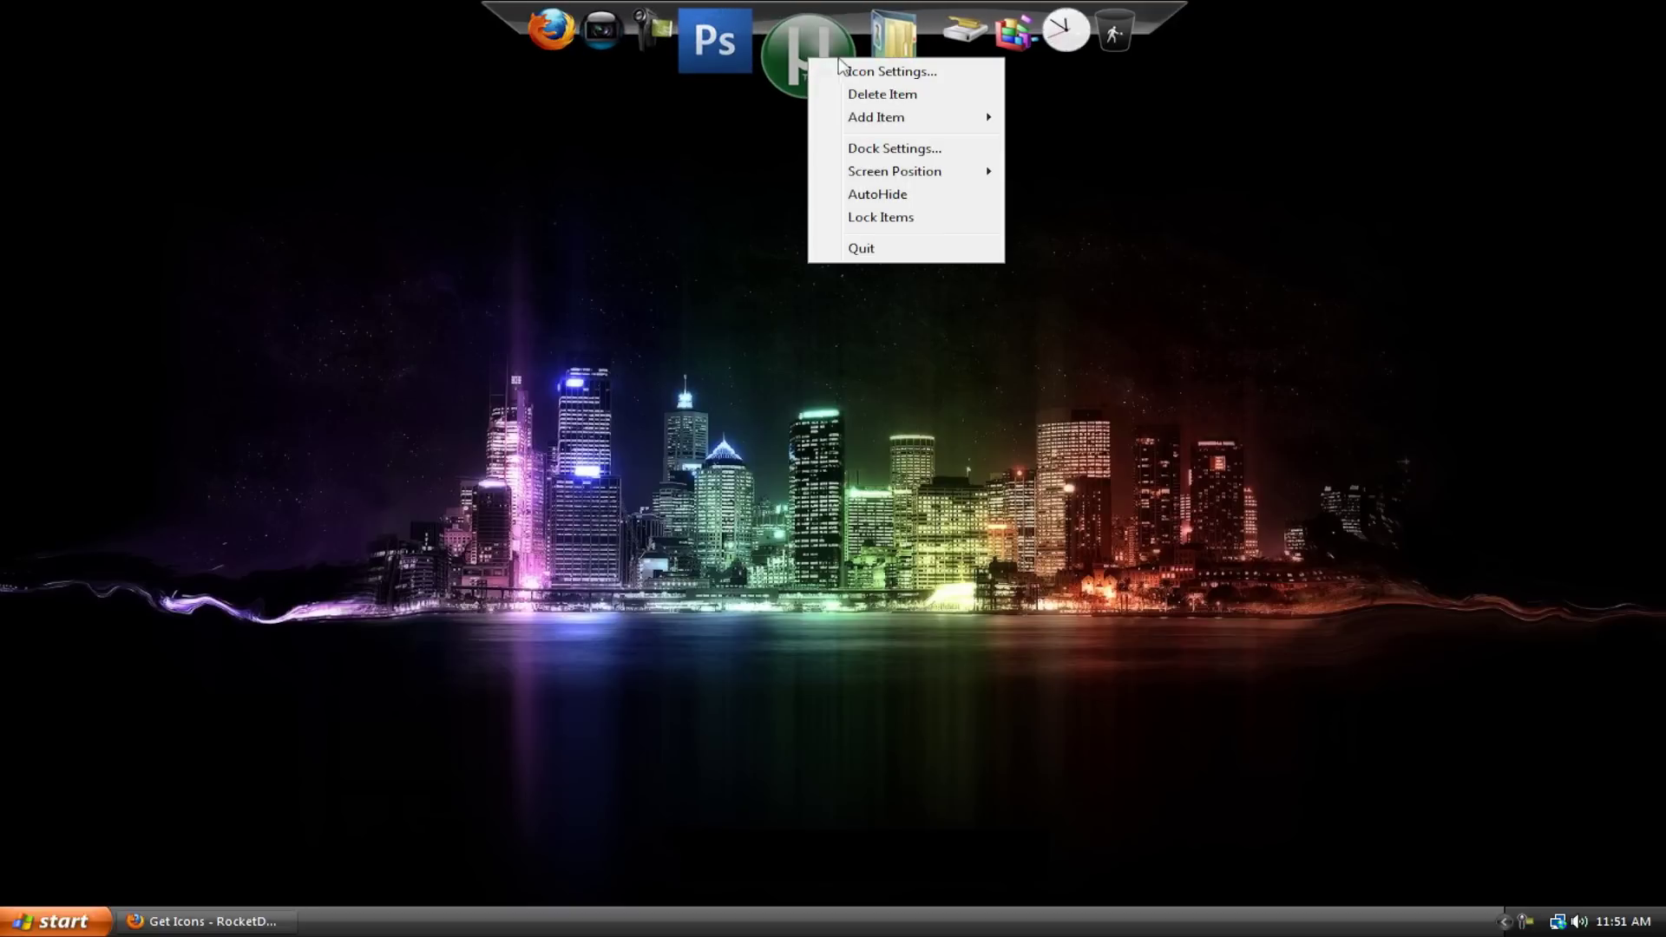
pyautogui.click(846, 66)
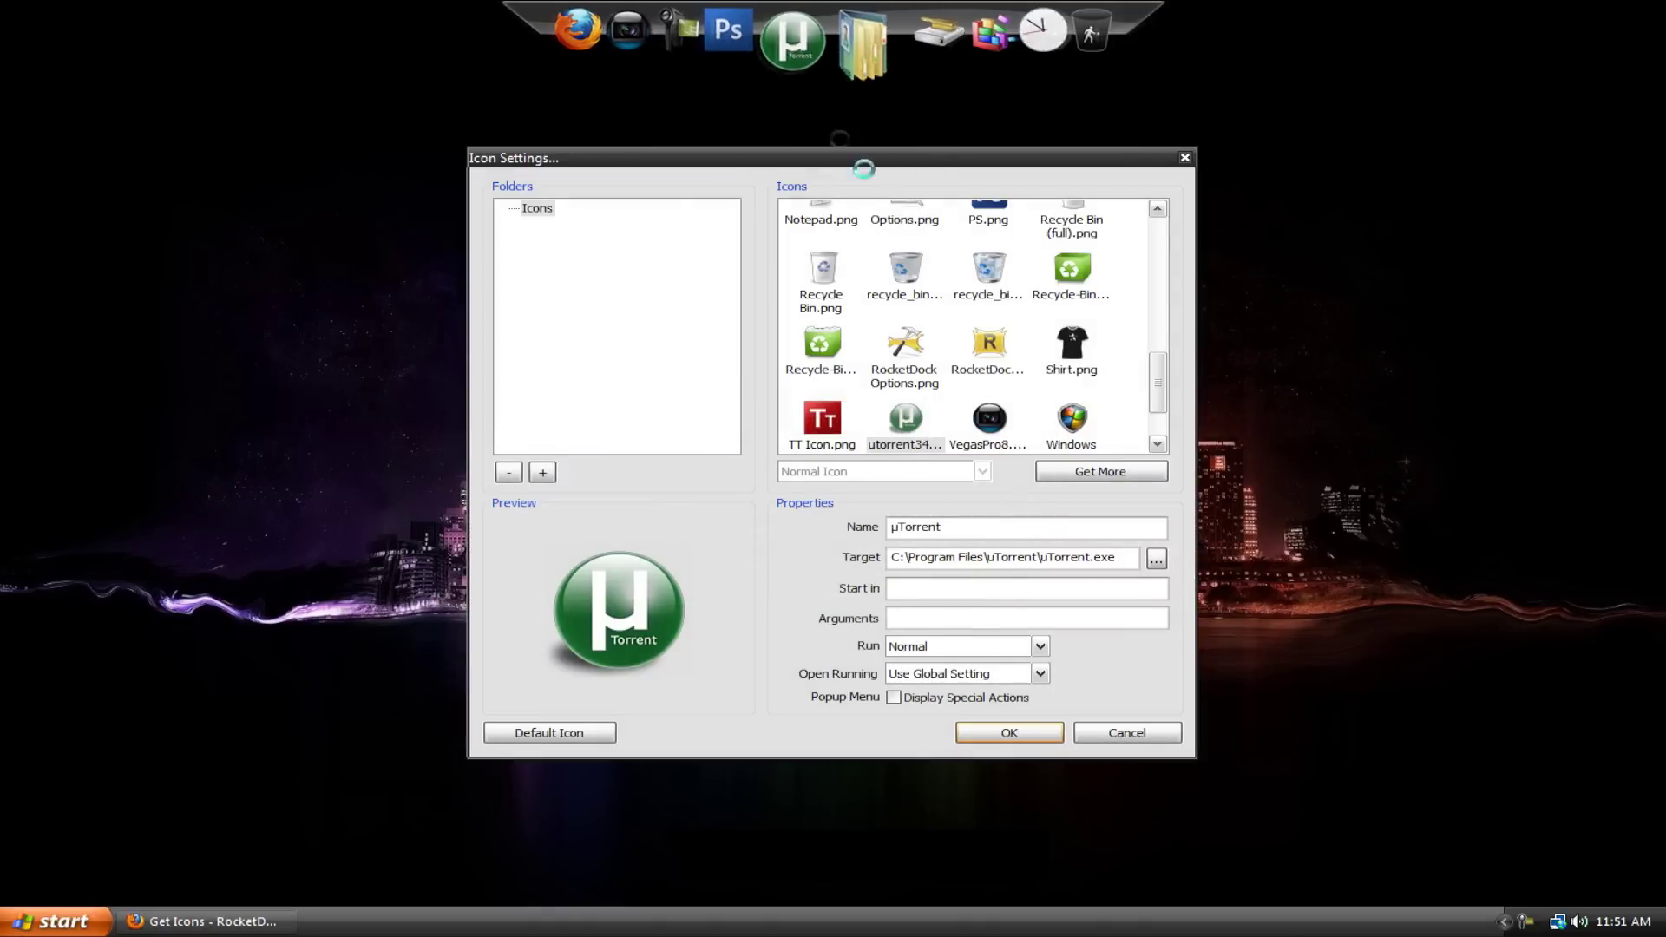
pyautogui.scroll(-1, 1160, 407)
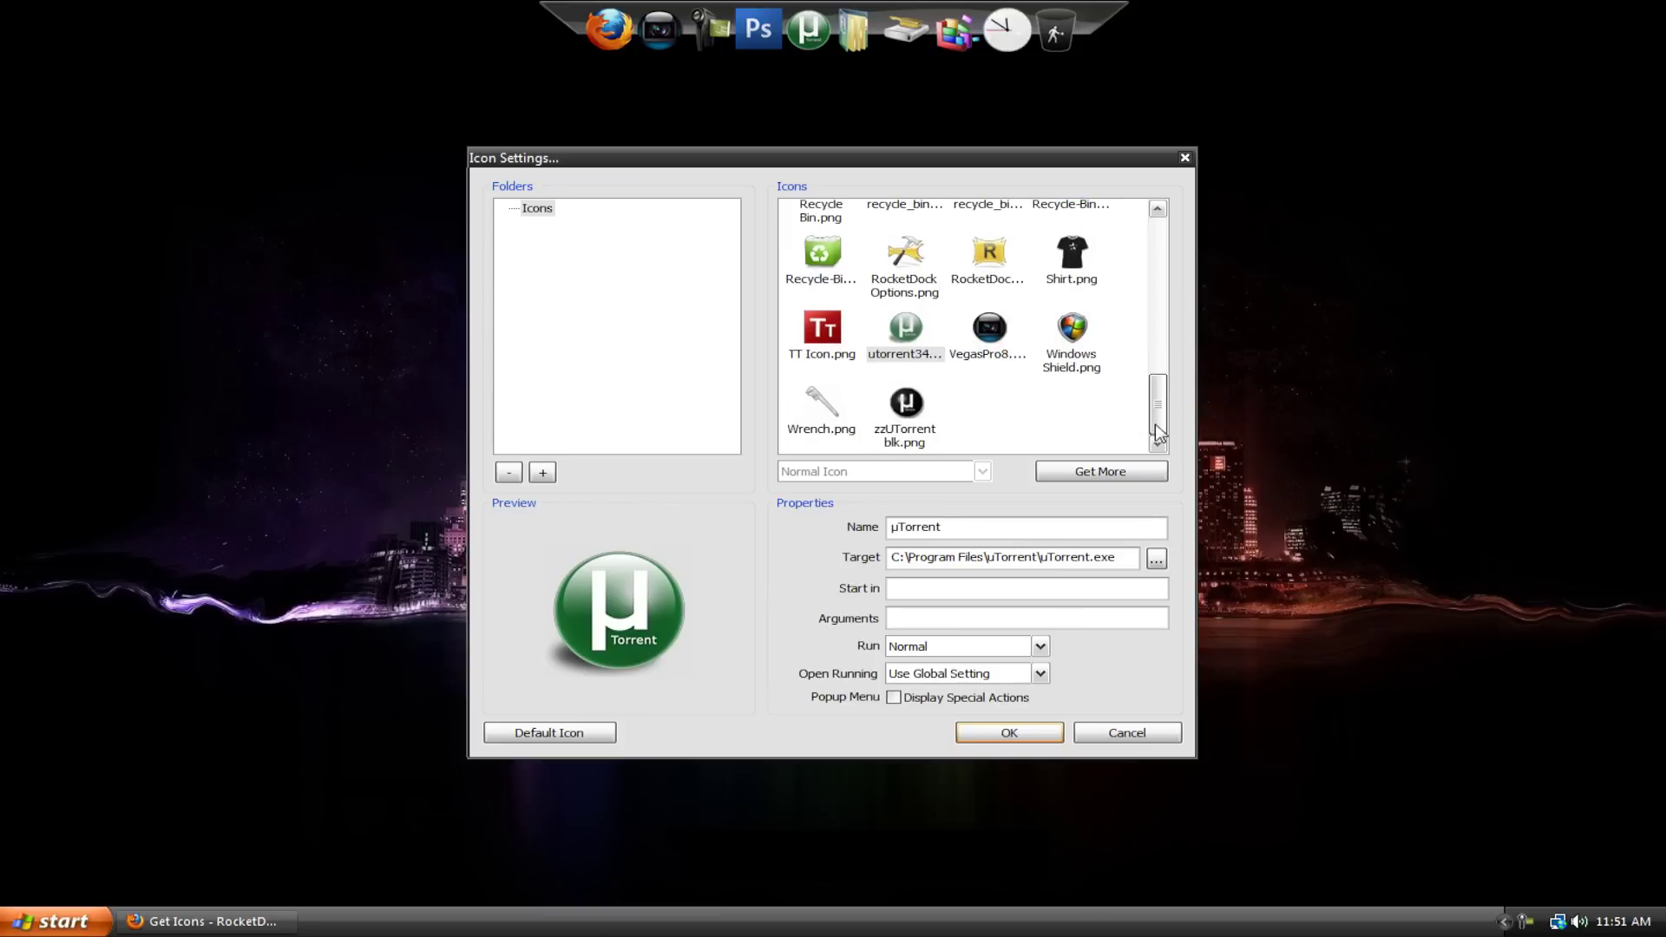
pyautogui.click(905, 405)
pyautogui.click(981, 738)
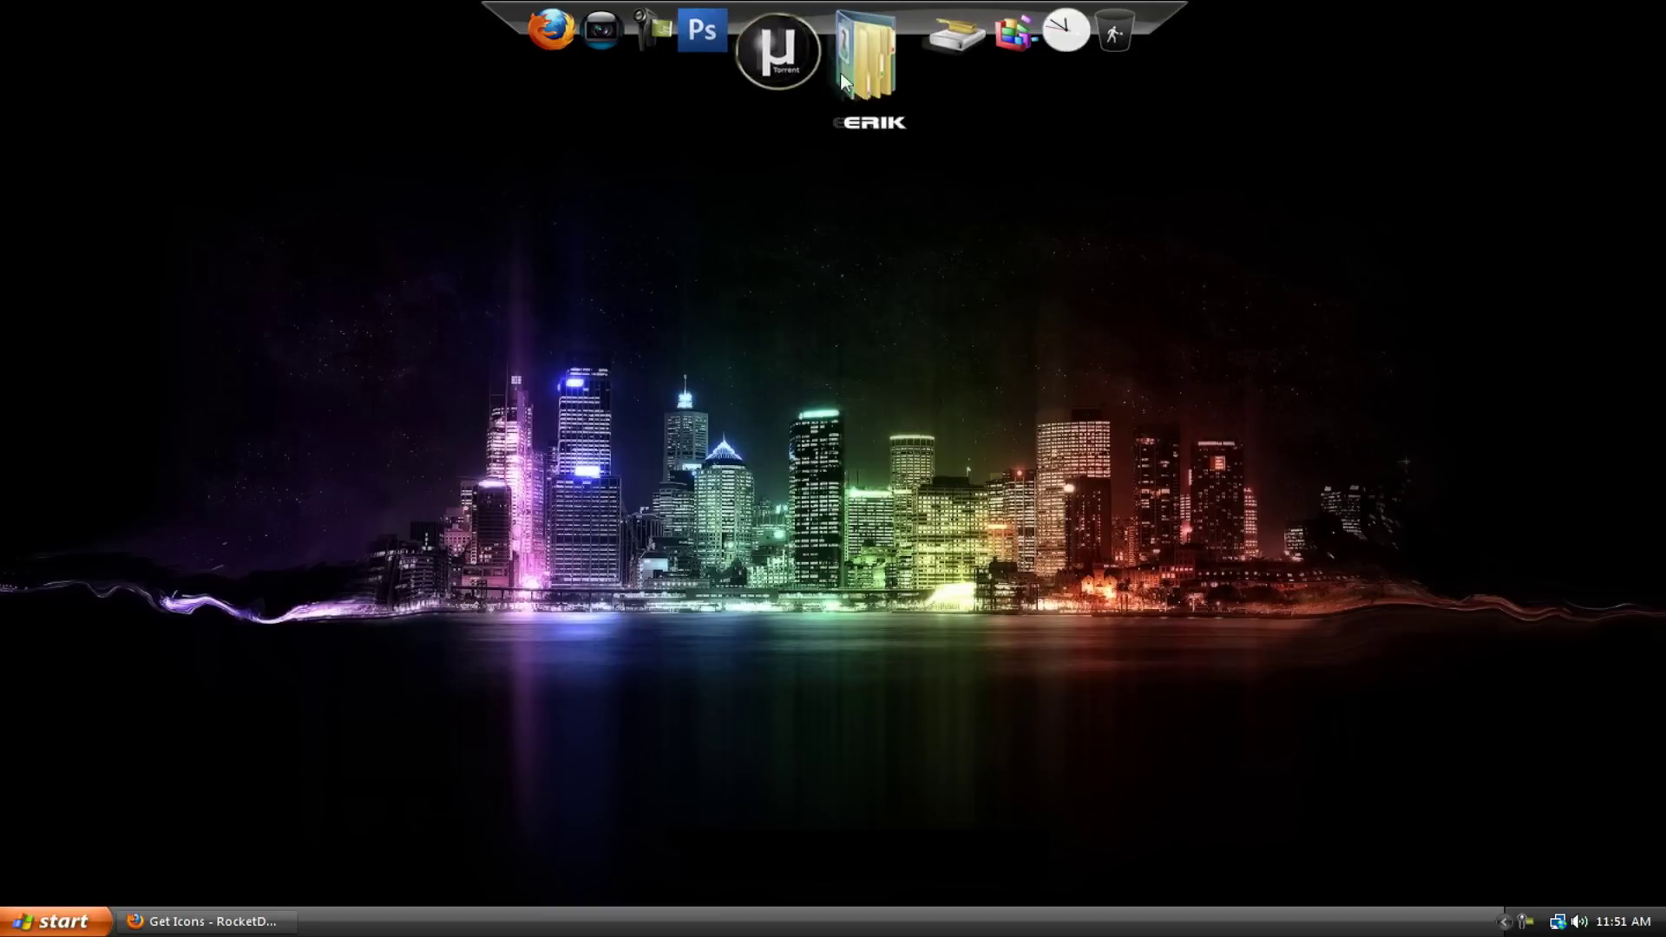
# - Try a blue round icon on the Photoshop item, then restore its default Ps icon
pyautogui.rightClick(764, 65)
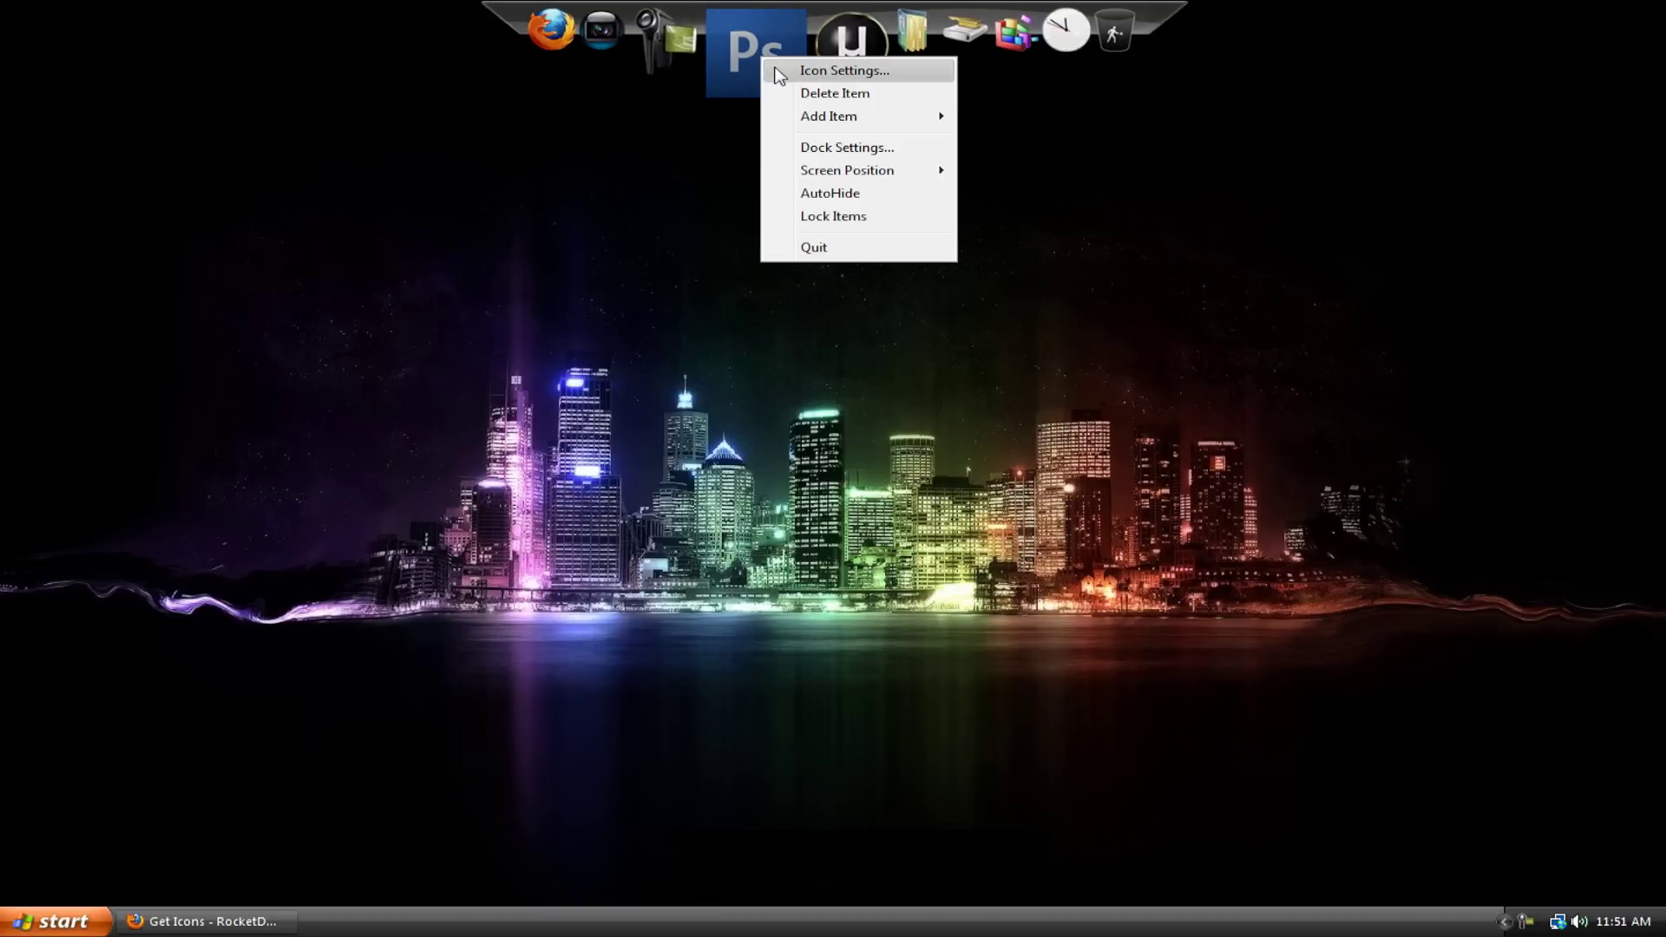
pyautogui.click(779, 70)
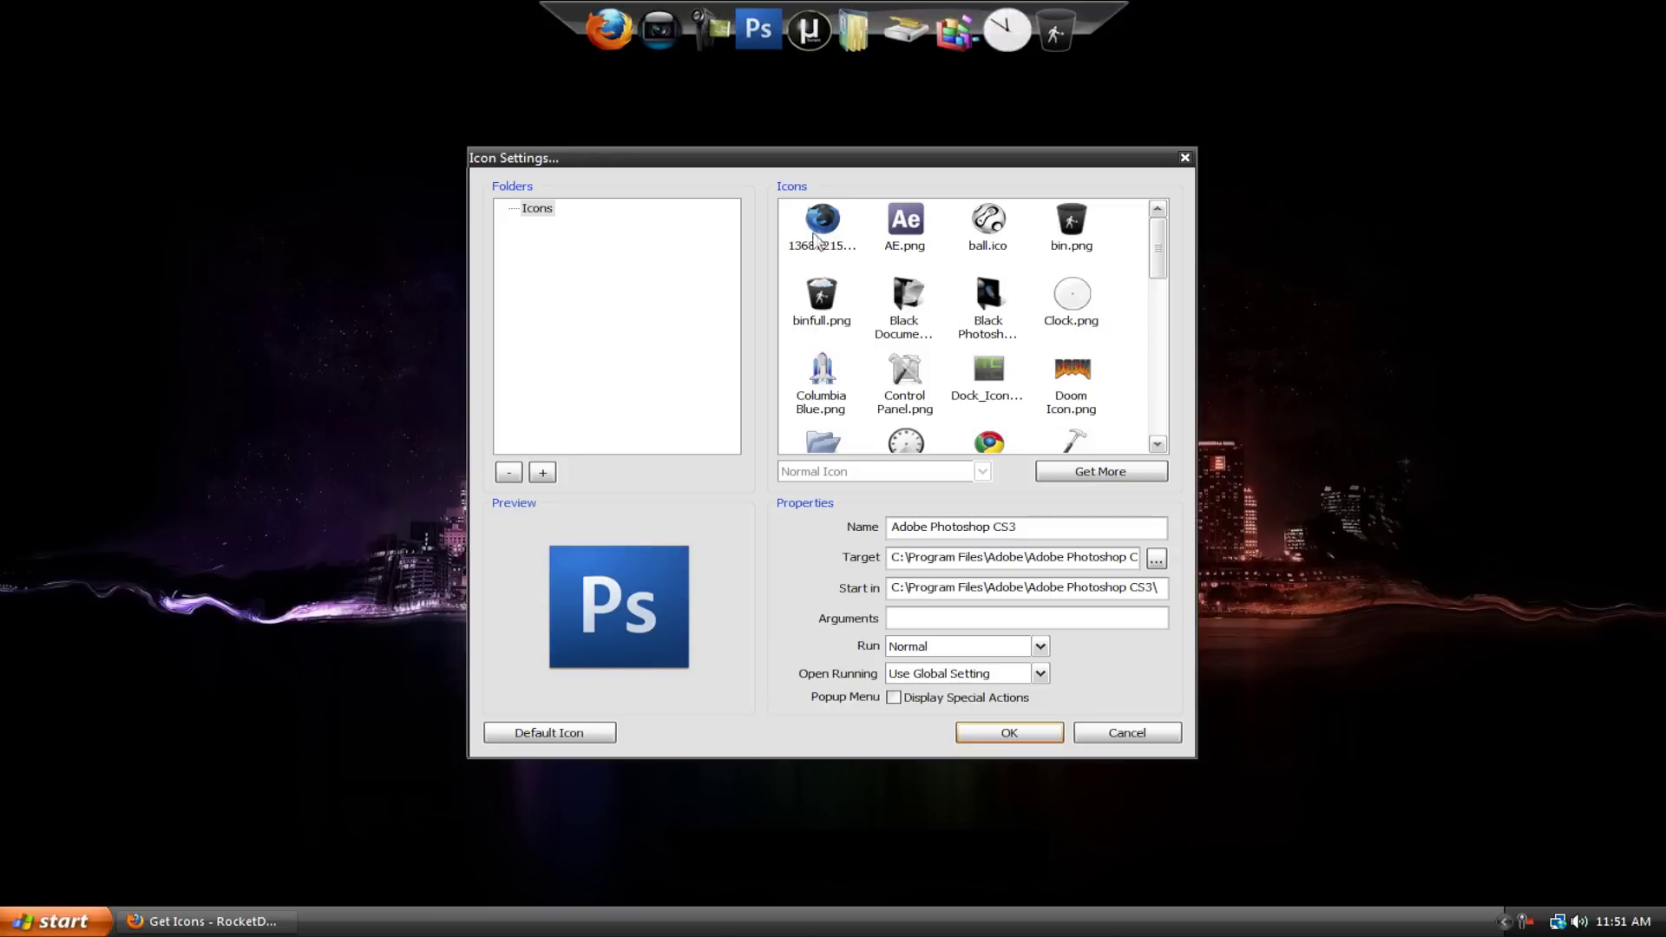
pyautogui.click(816, 236)
pyautogui.click(1048, 737)
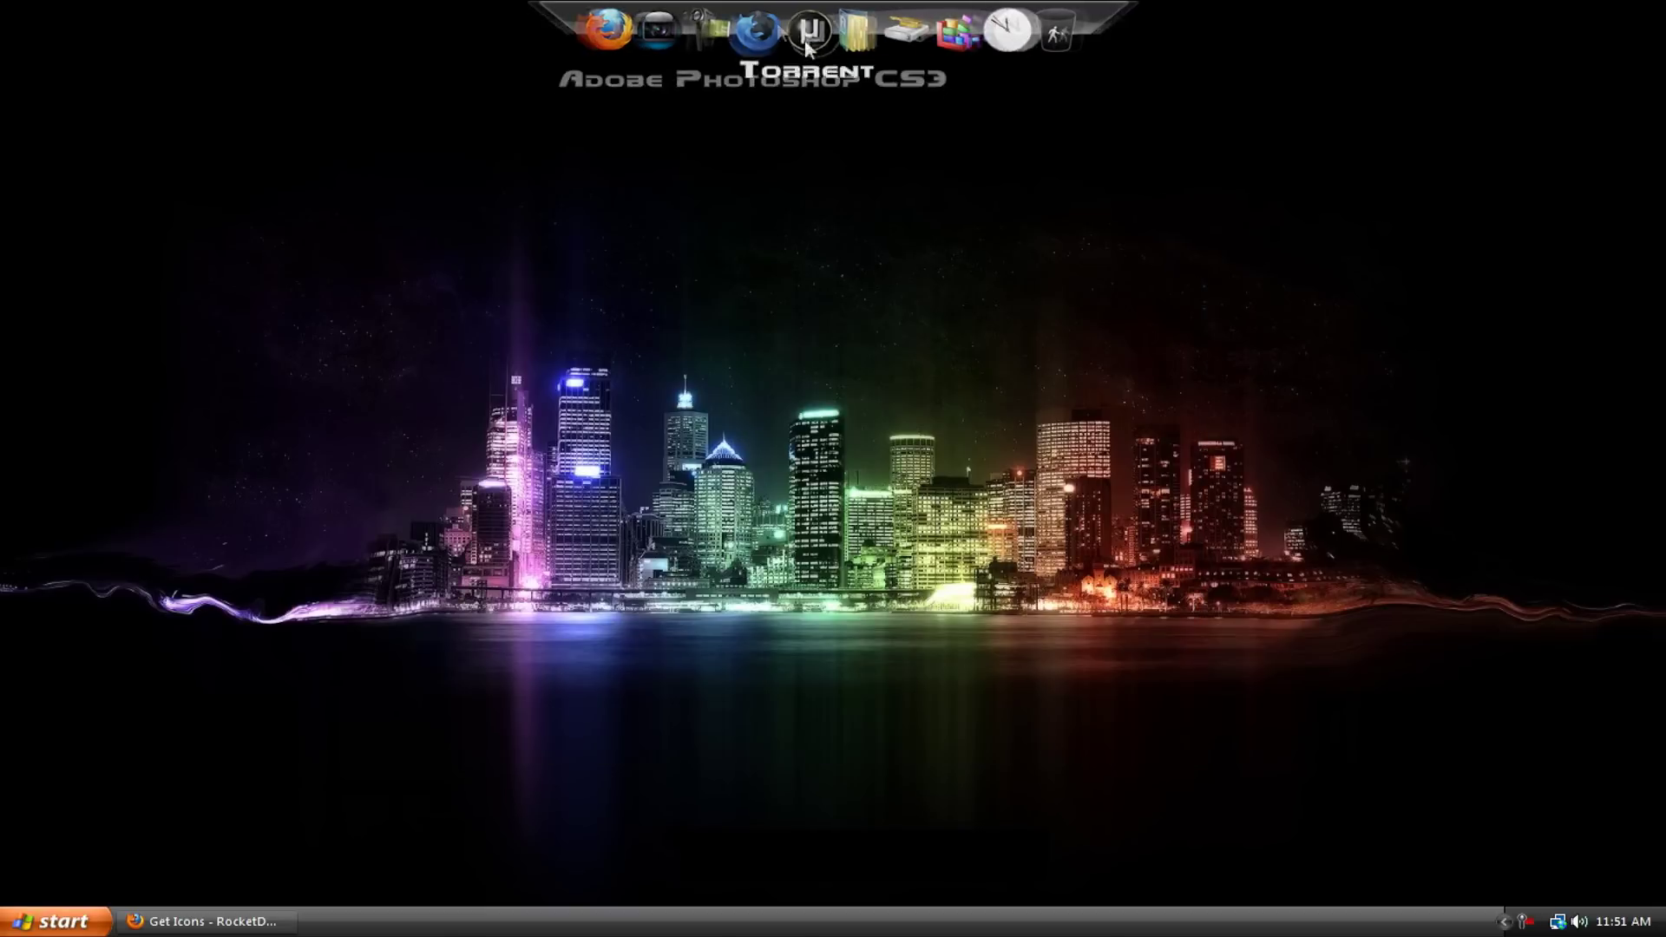
pyautogui.rightClick(755, 57)
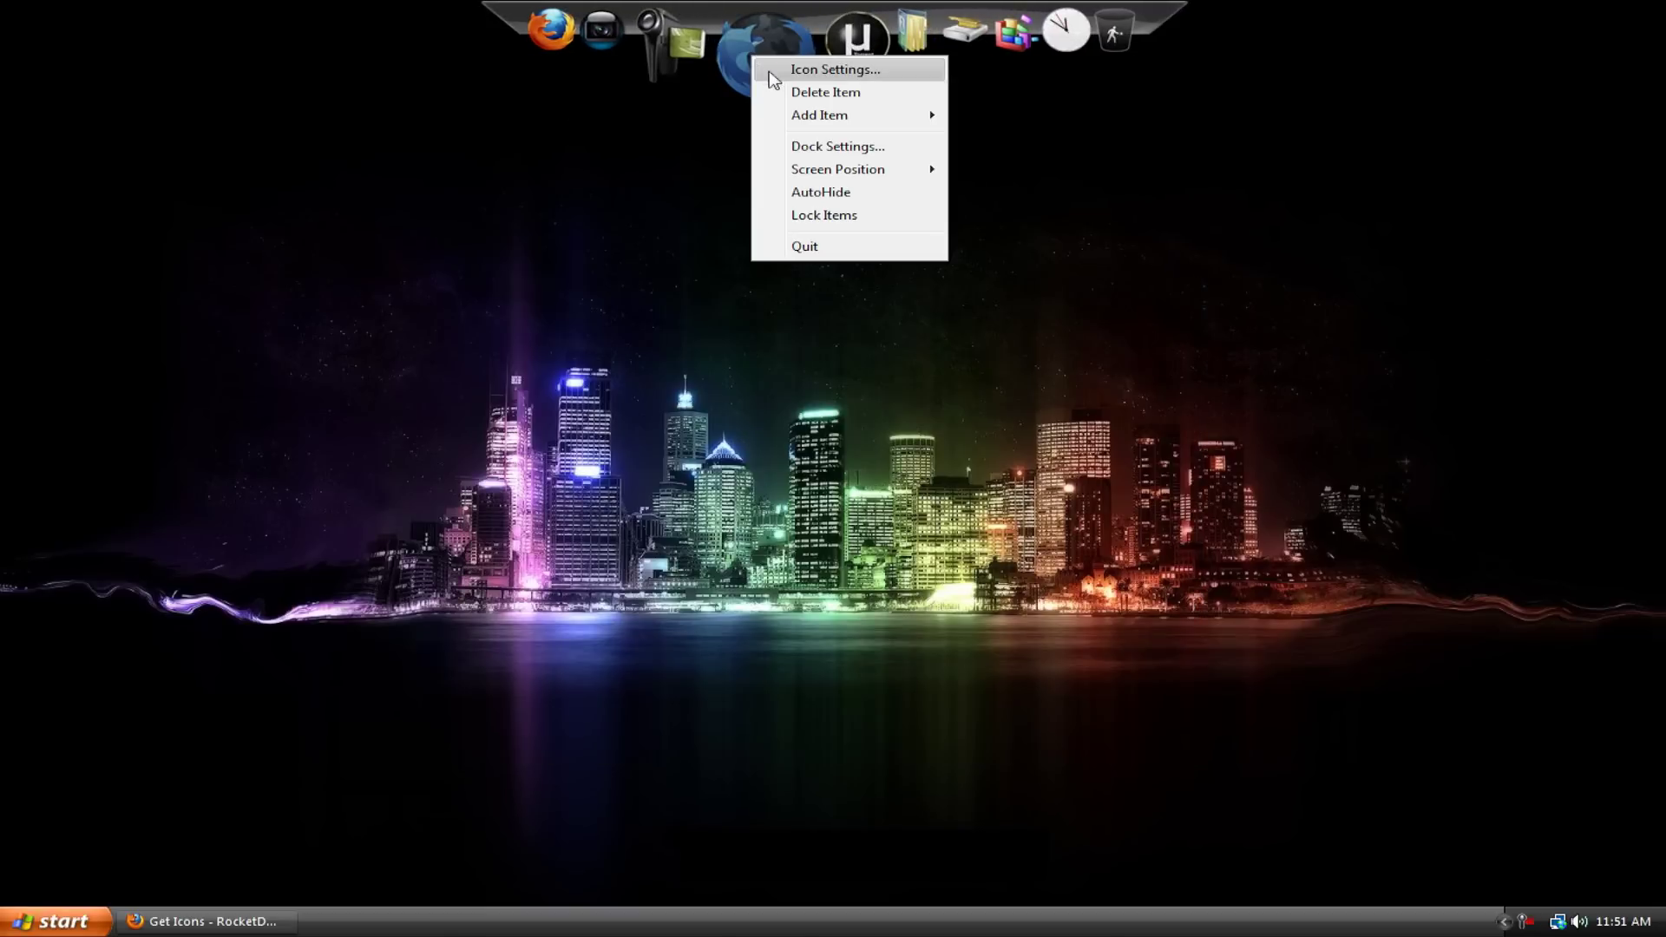
pyautogui.click(772, 71)
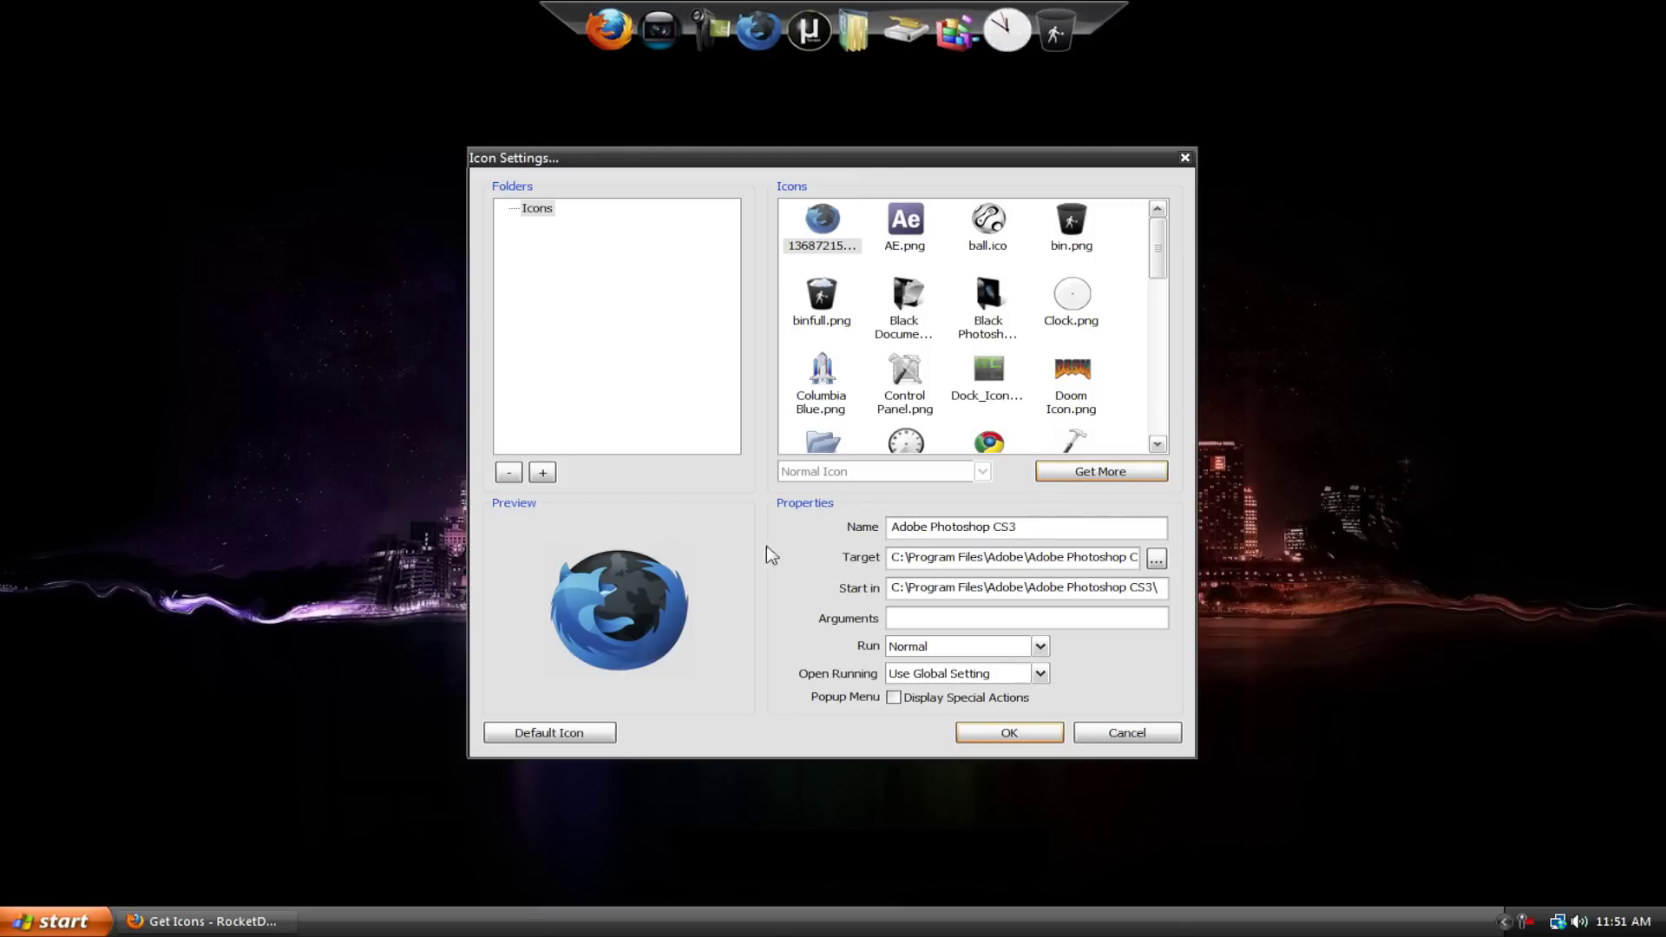
pyautogui.click(607, 733)
pyautogui.click(963, 734)
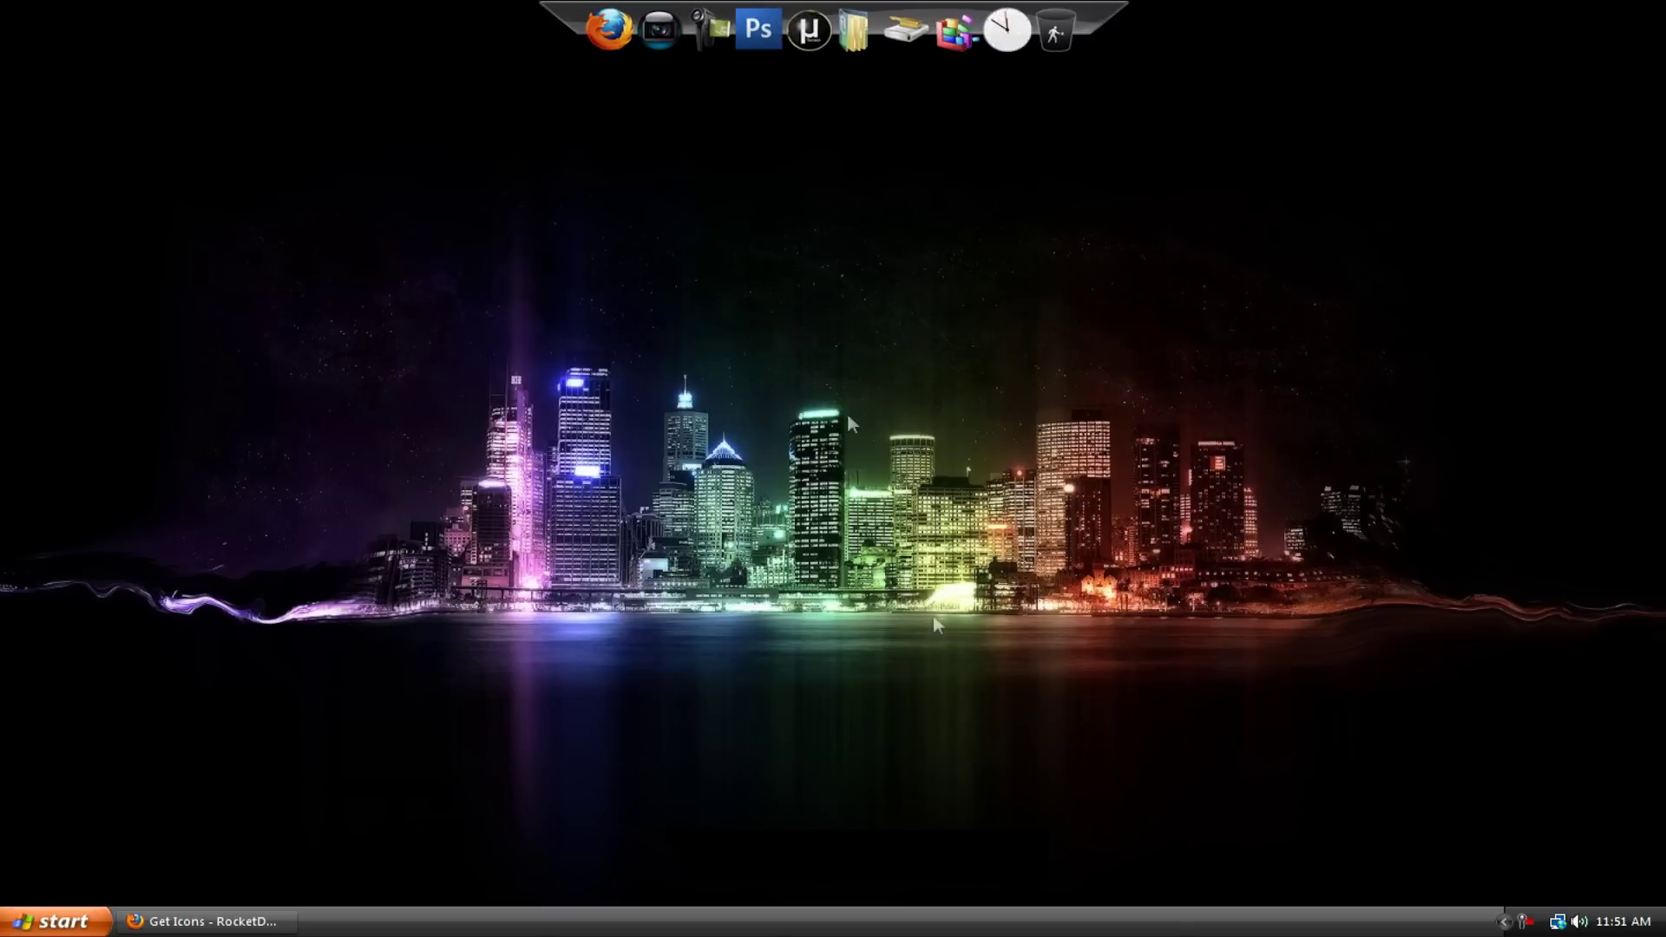
# - Switch the uTorrent dock item to the green utorrent34 icon
pyautogui.rightClick(807, 47)
pyautogui.click(855, 50)
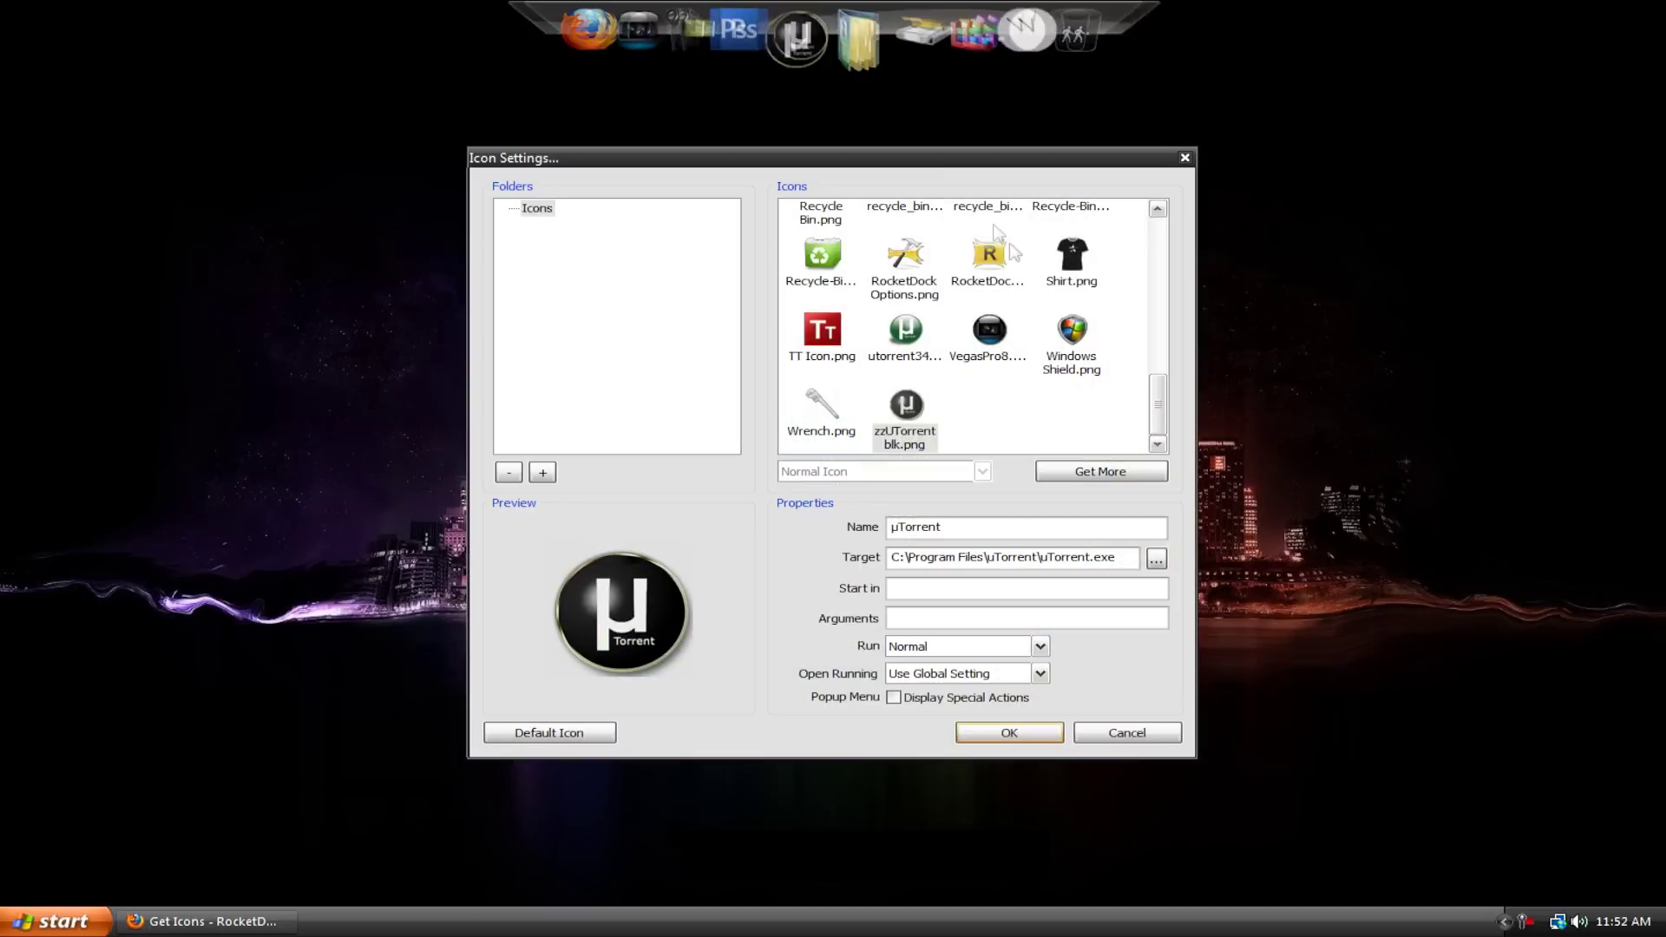
pyautogui.click(911, 330)
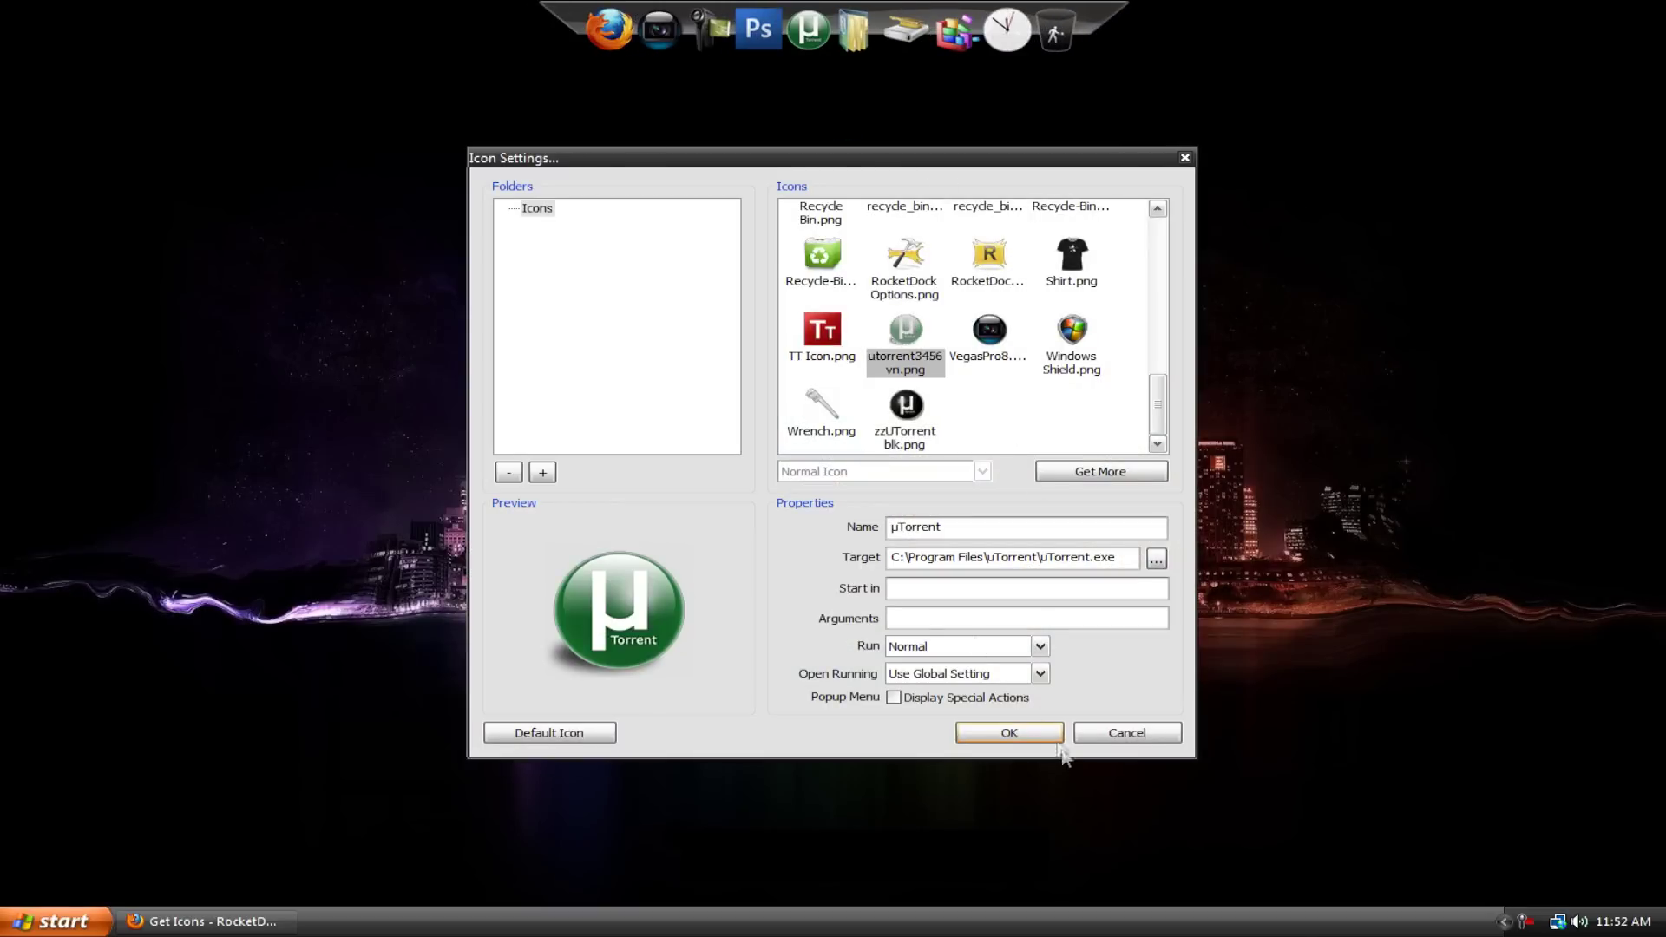
pyautogui.click(1019, 739)
# - Search rocketdock.com for 'fox' and open the Special Firefox icon page on results page 4
pyautogui.click(208, 922)
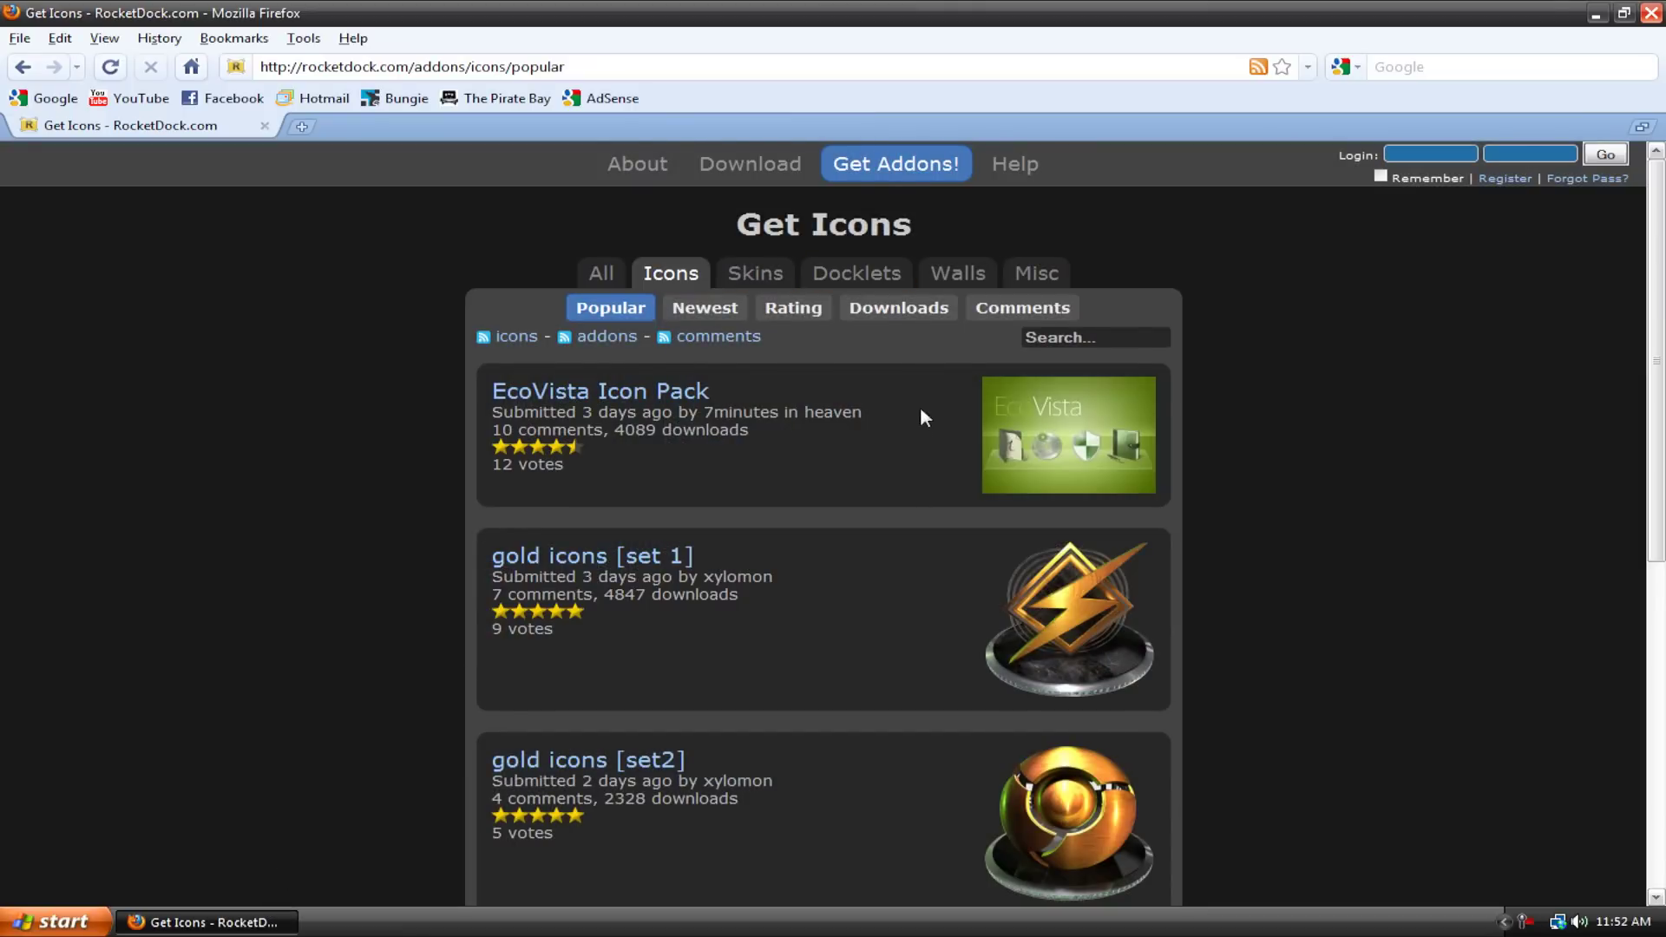
pyautogui.scroll(-5, 919, 421)
pyautogui.scroll(-2, 914, 423)
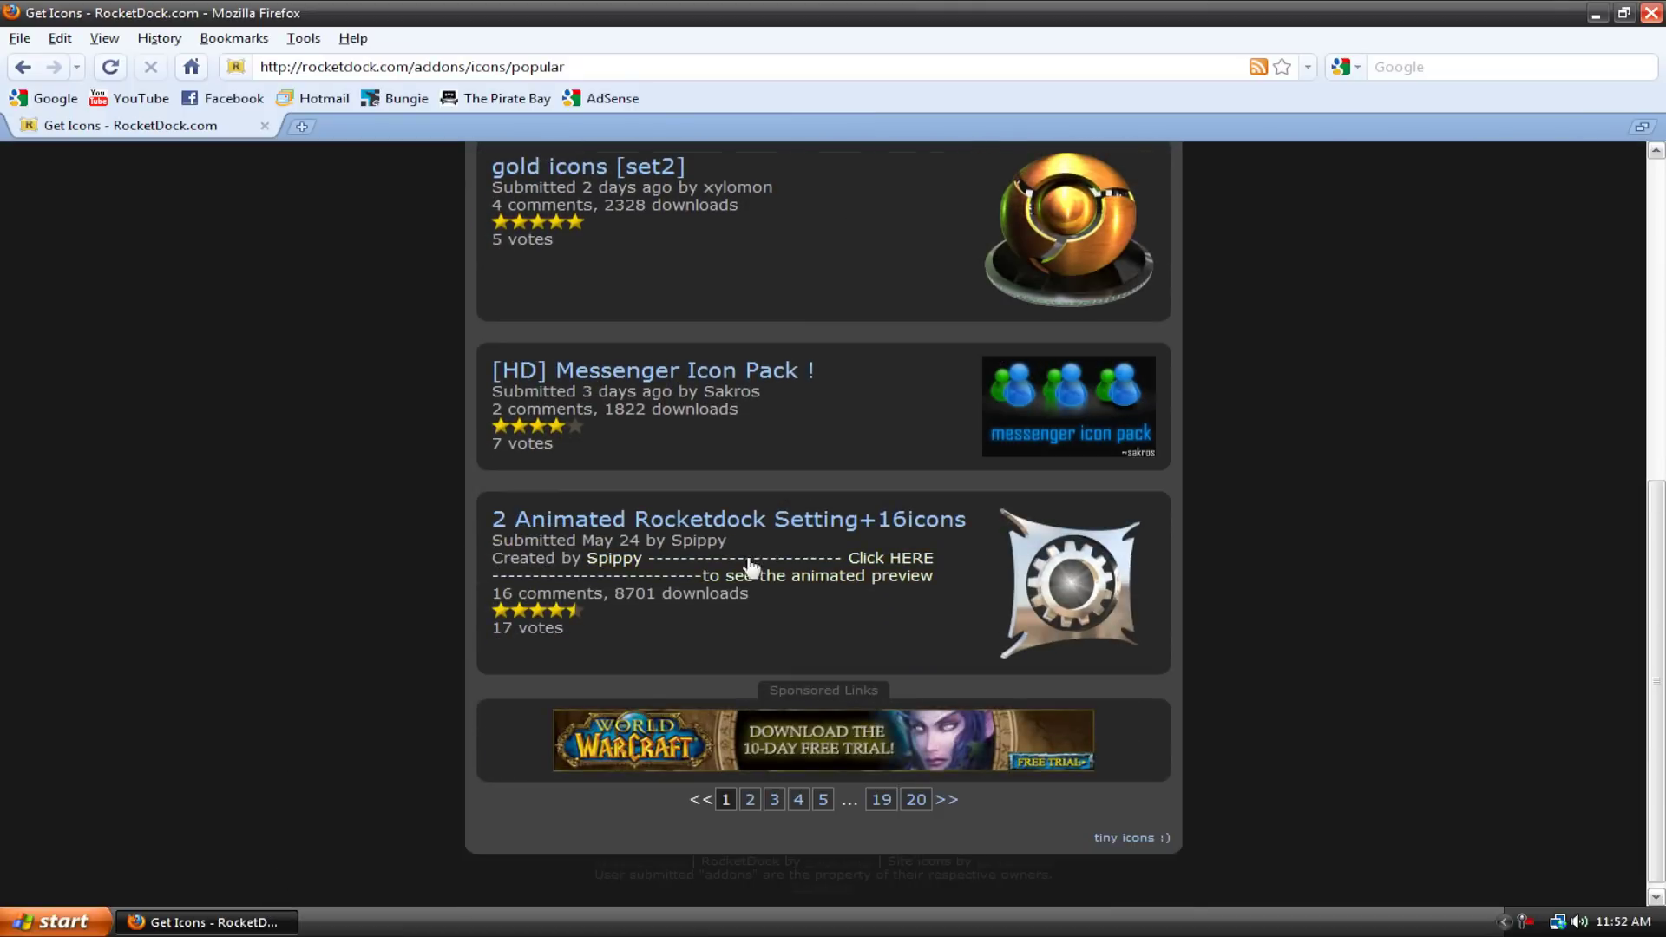
pyautogui.scroll(7, 751, 569)
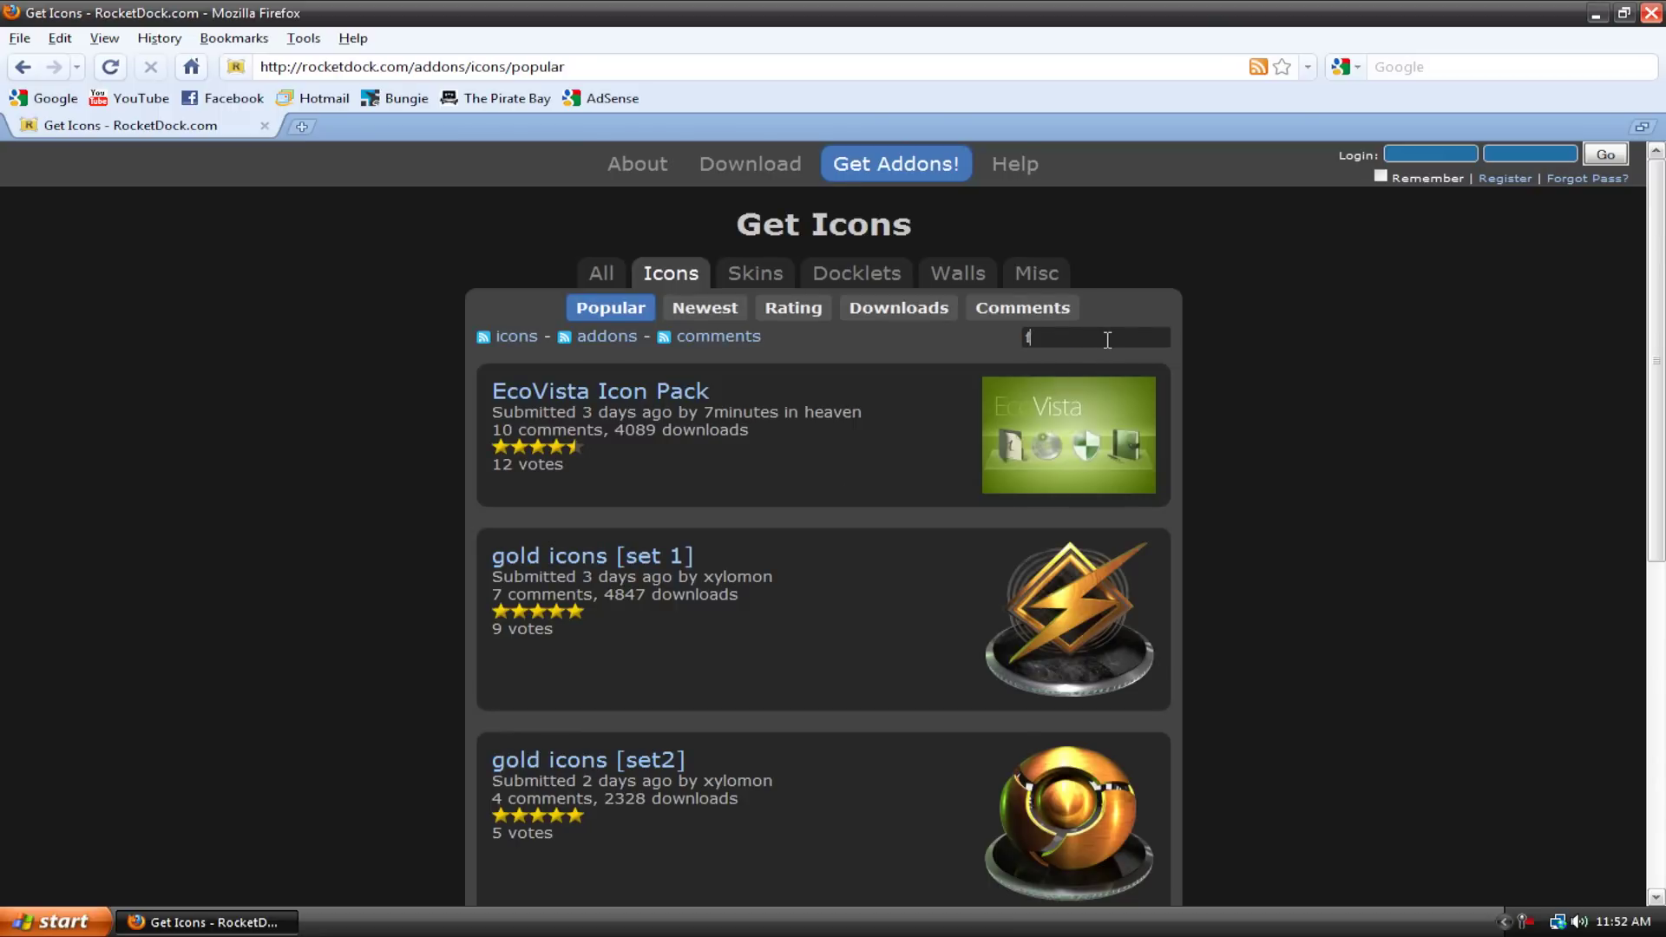
pyautogui.write('fox')
pyautogui.press('Return')
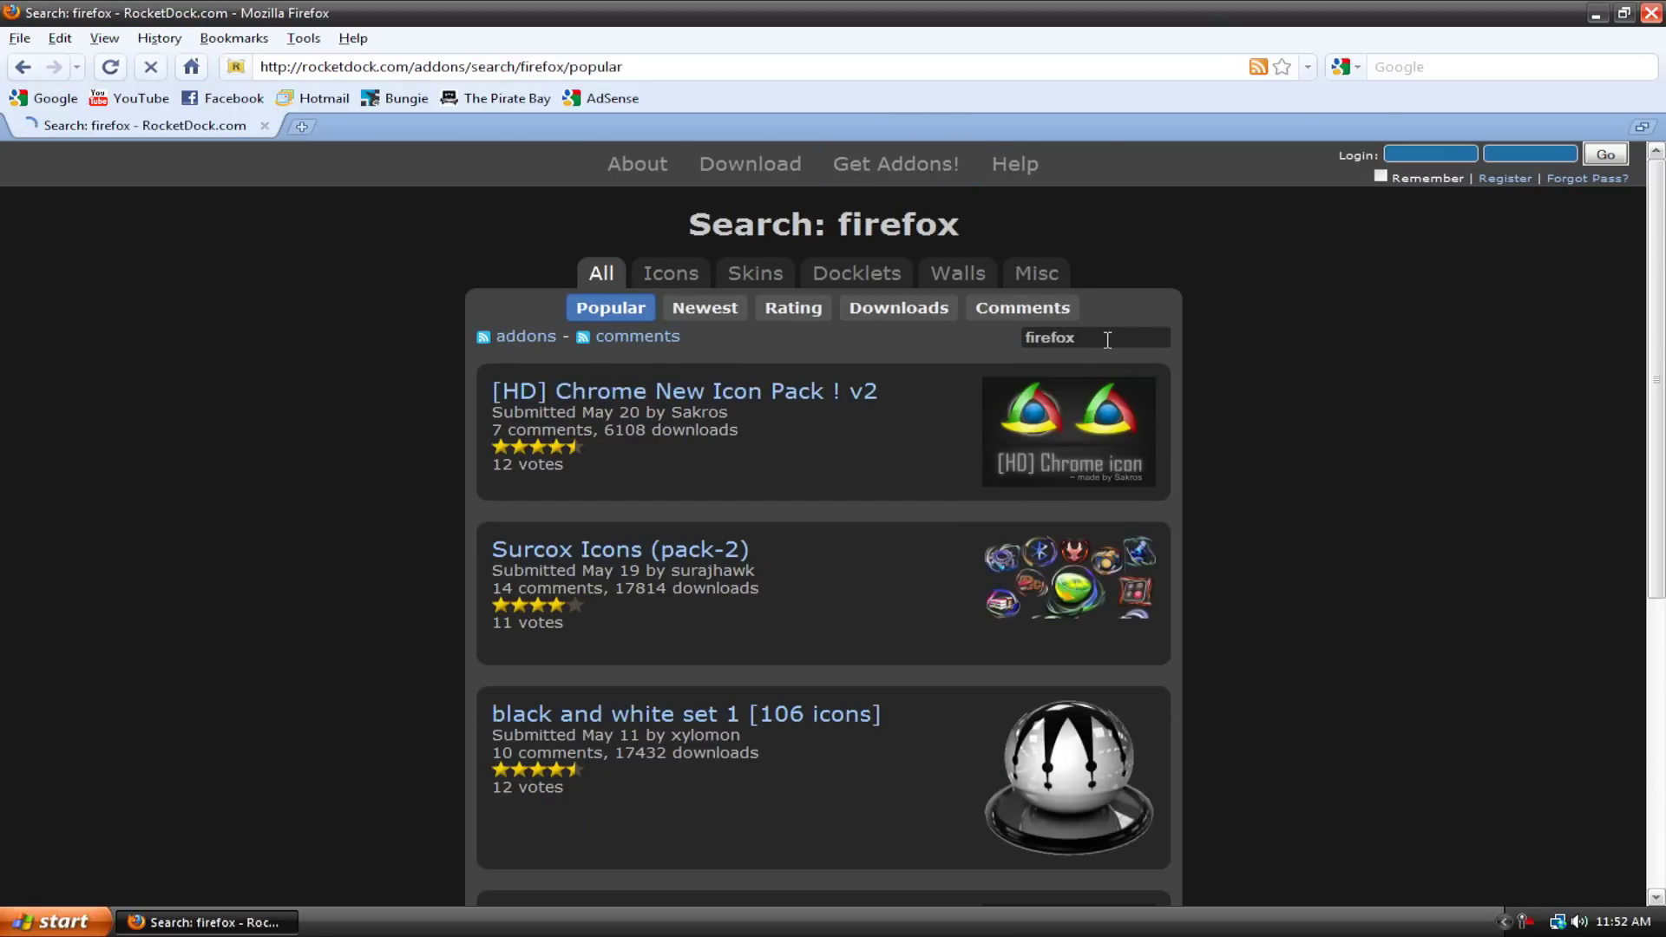
pyautogui.scroll(-7, 882, 452)
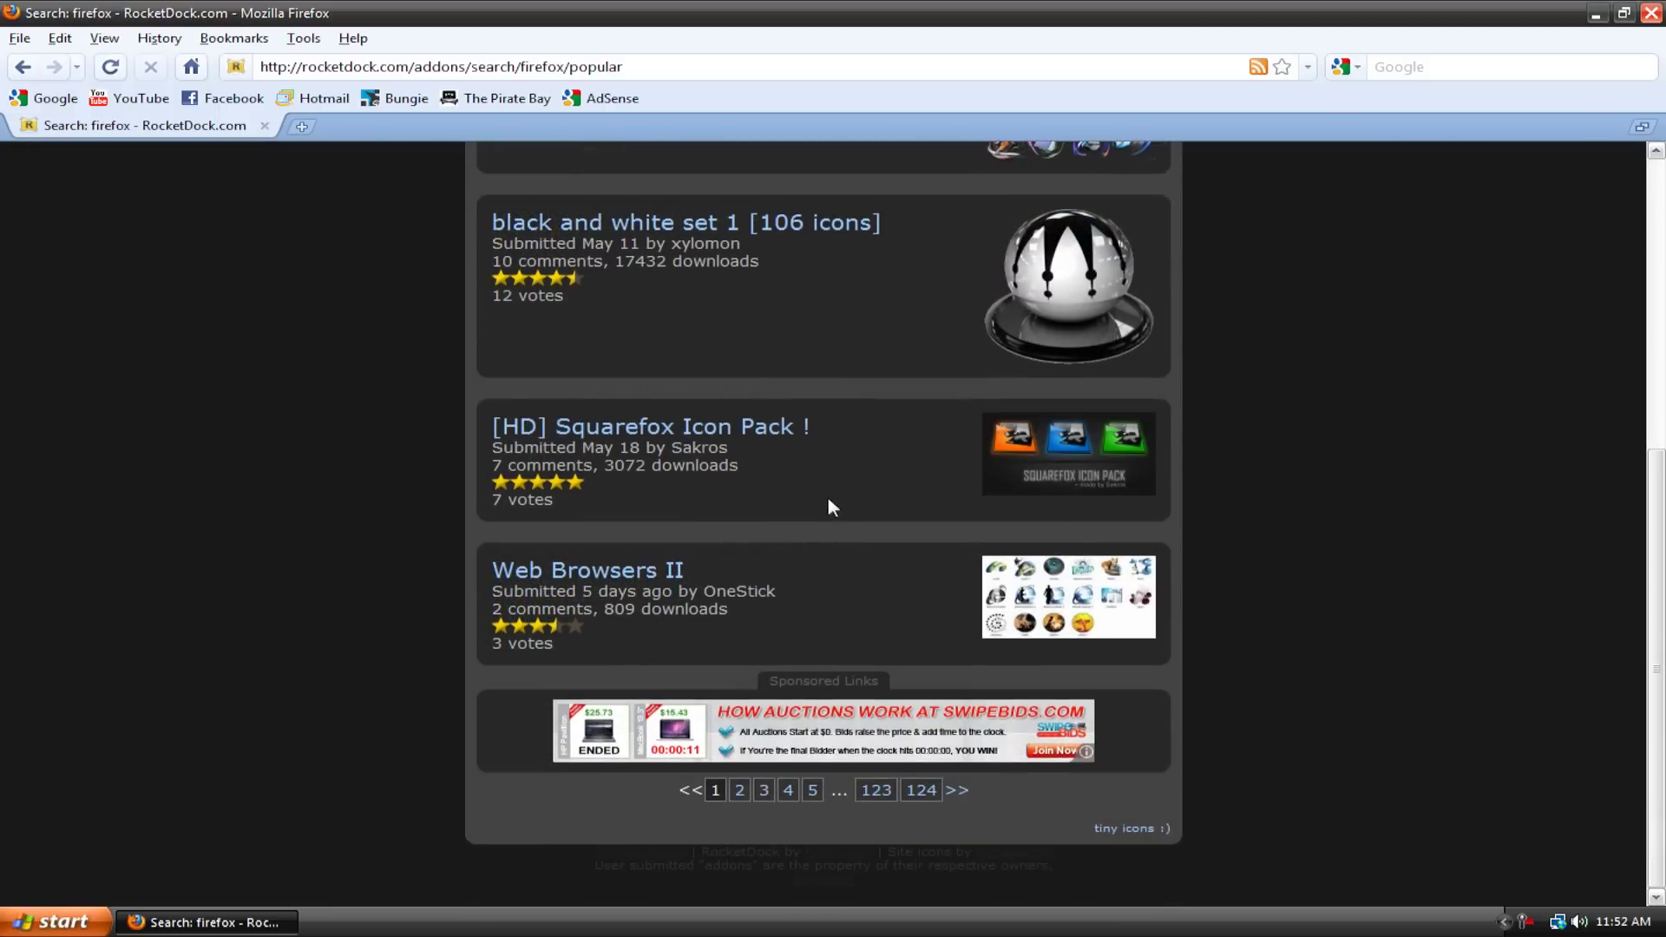
pyautogui.scroll(4, 826, 493)
pyautogui.scroll(-3, 810, 497)
pyautogui.click(788, 789)
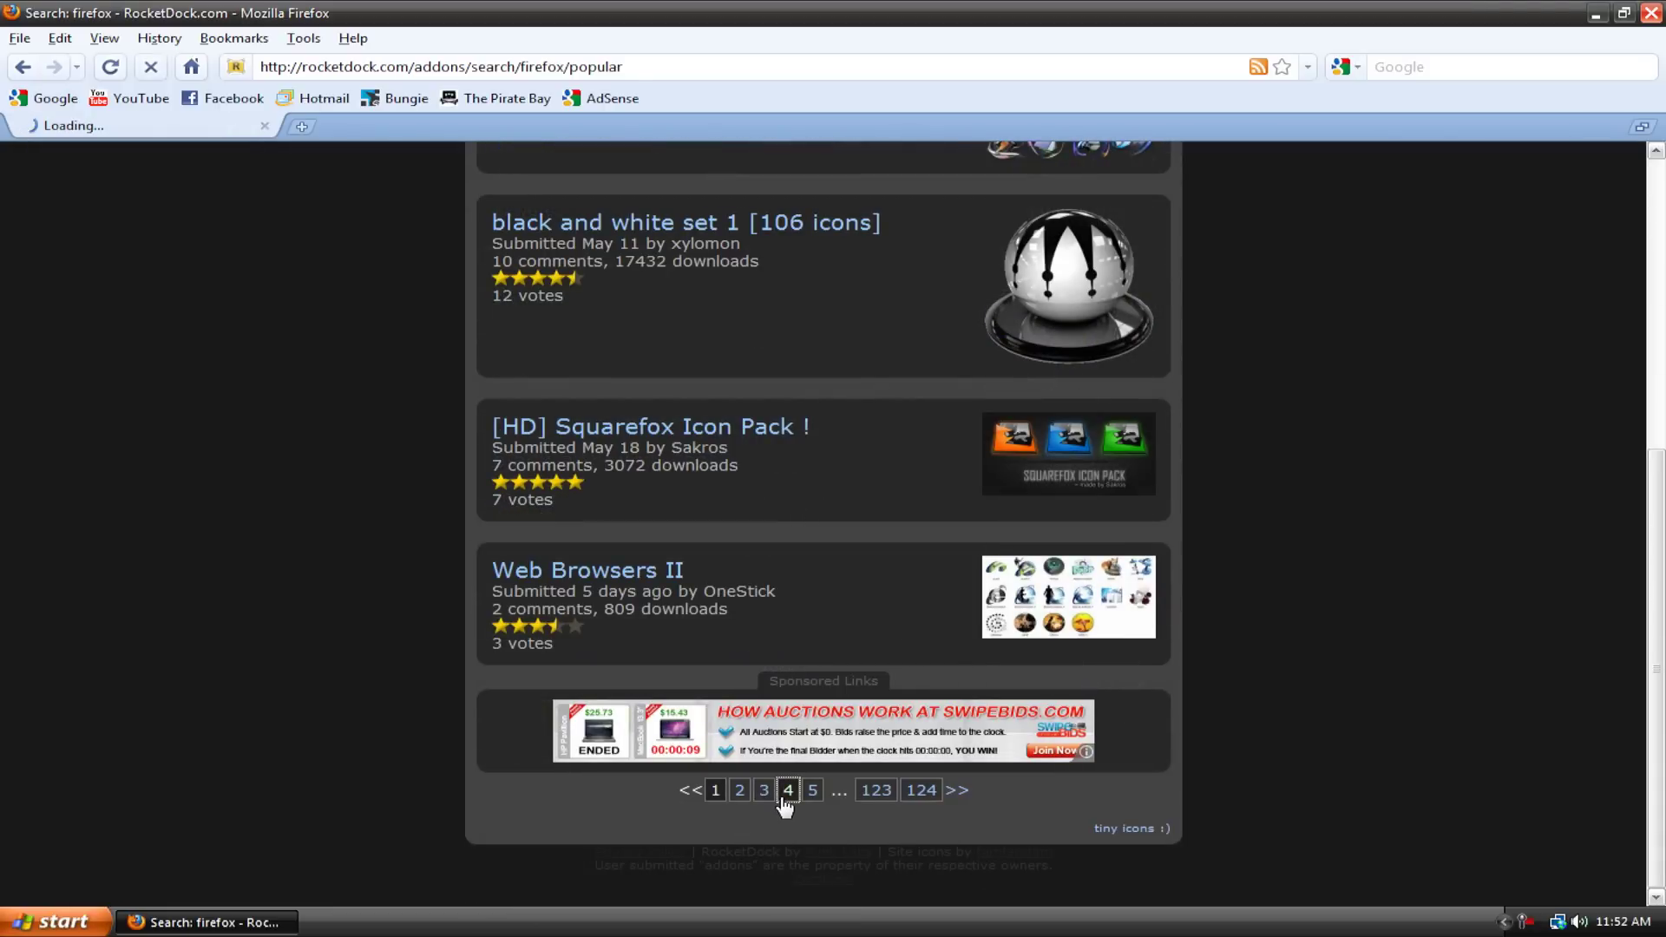
pyautogui.click(574, 392)
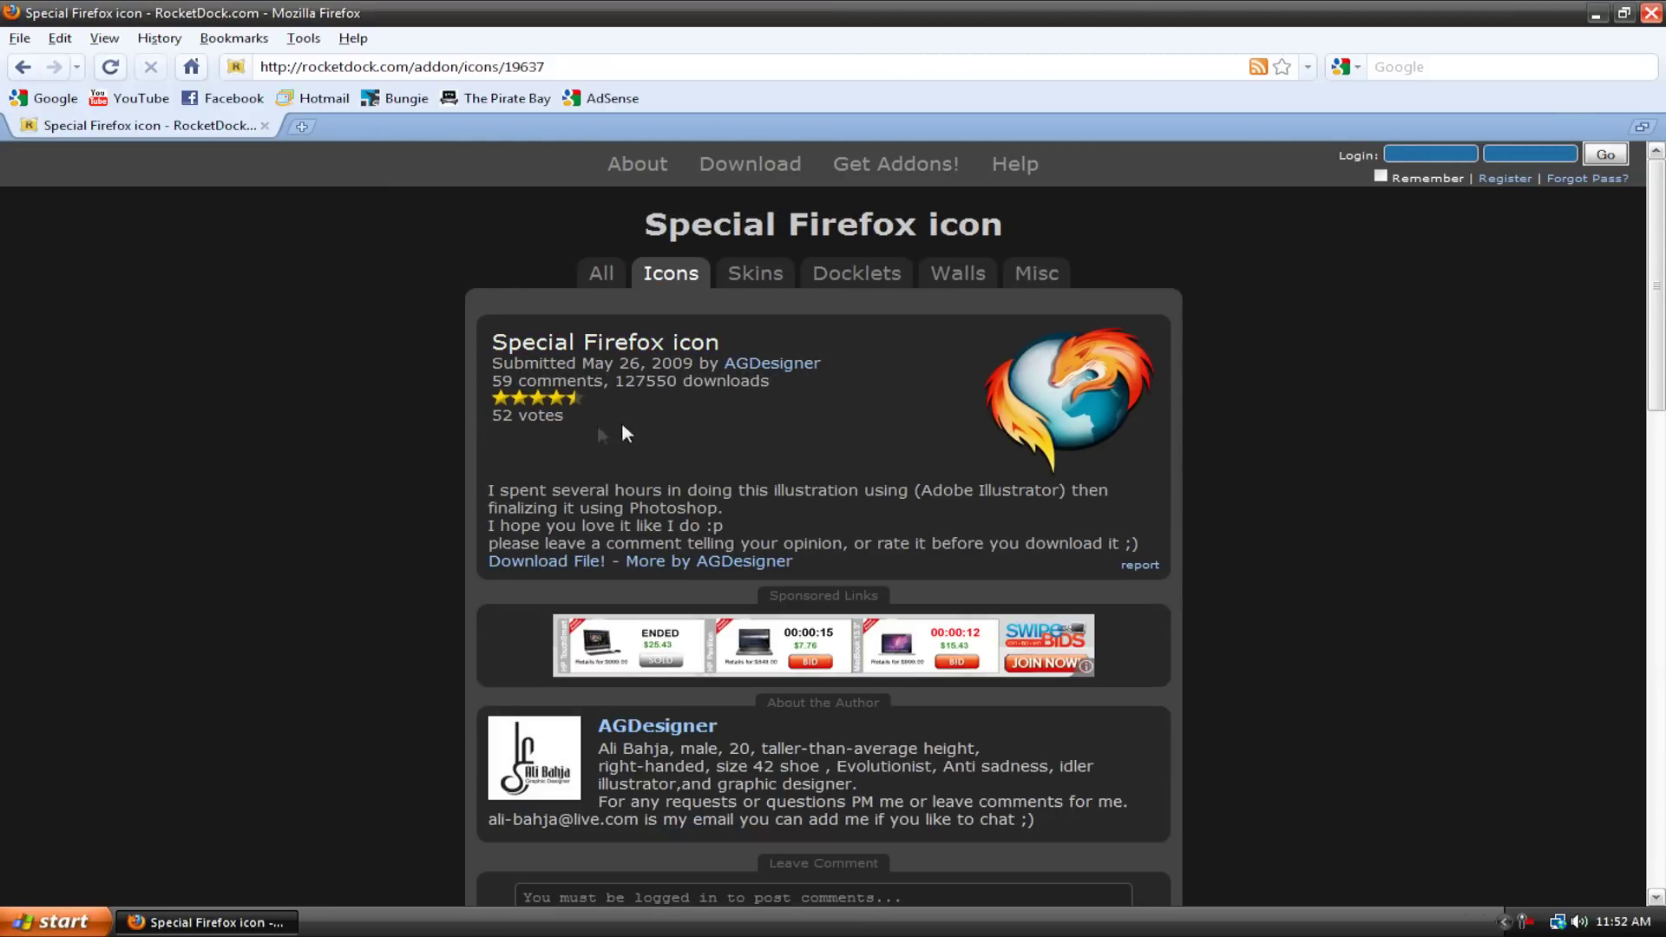
# - Download the Special-fox file to the Desktop and clear the Downloads list
pyautogui.scroll(-7, 623, 427)
pyautogui.scroll(7, 580, 436)
pyautogui.click(546, 561)
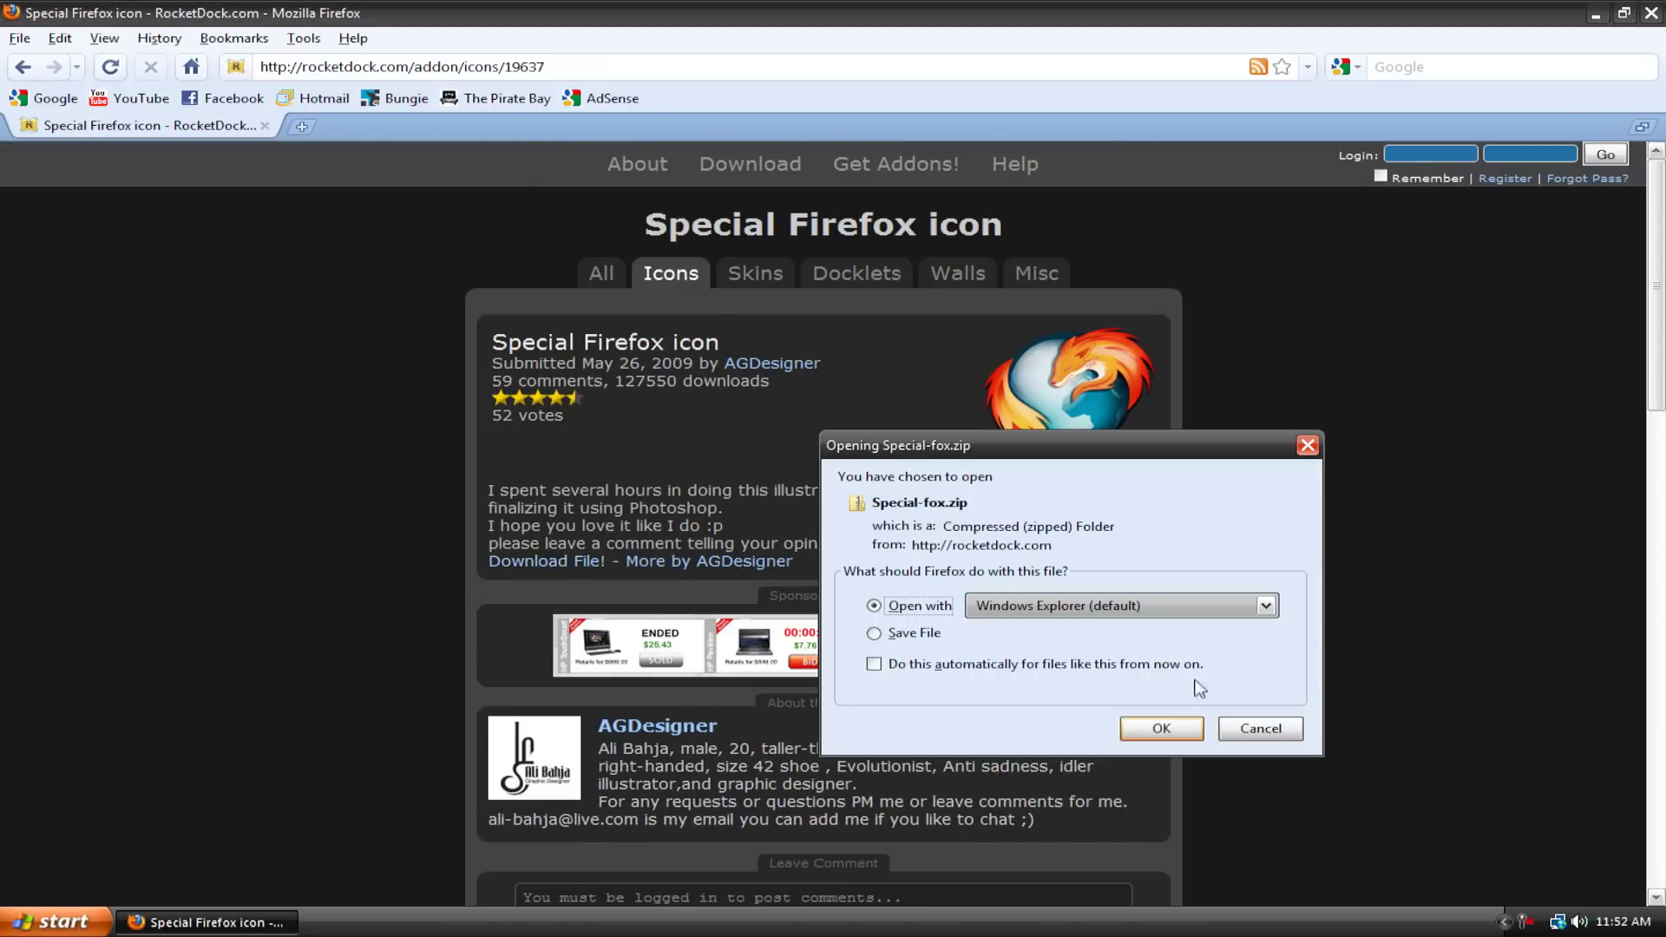
pyautogui.click(918, 635)
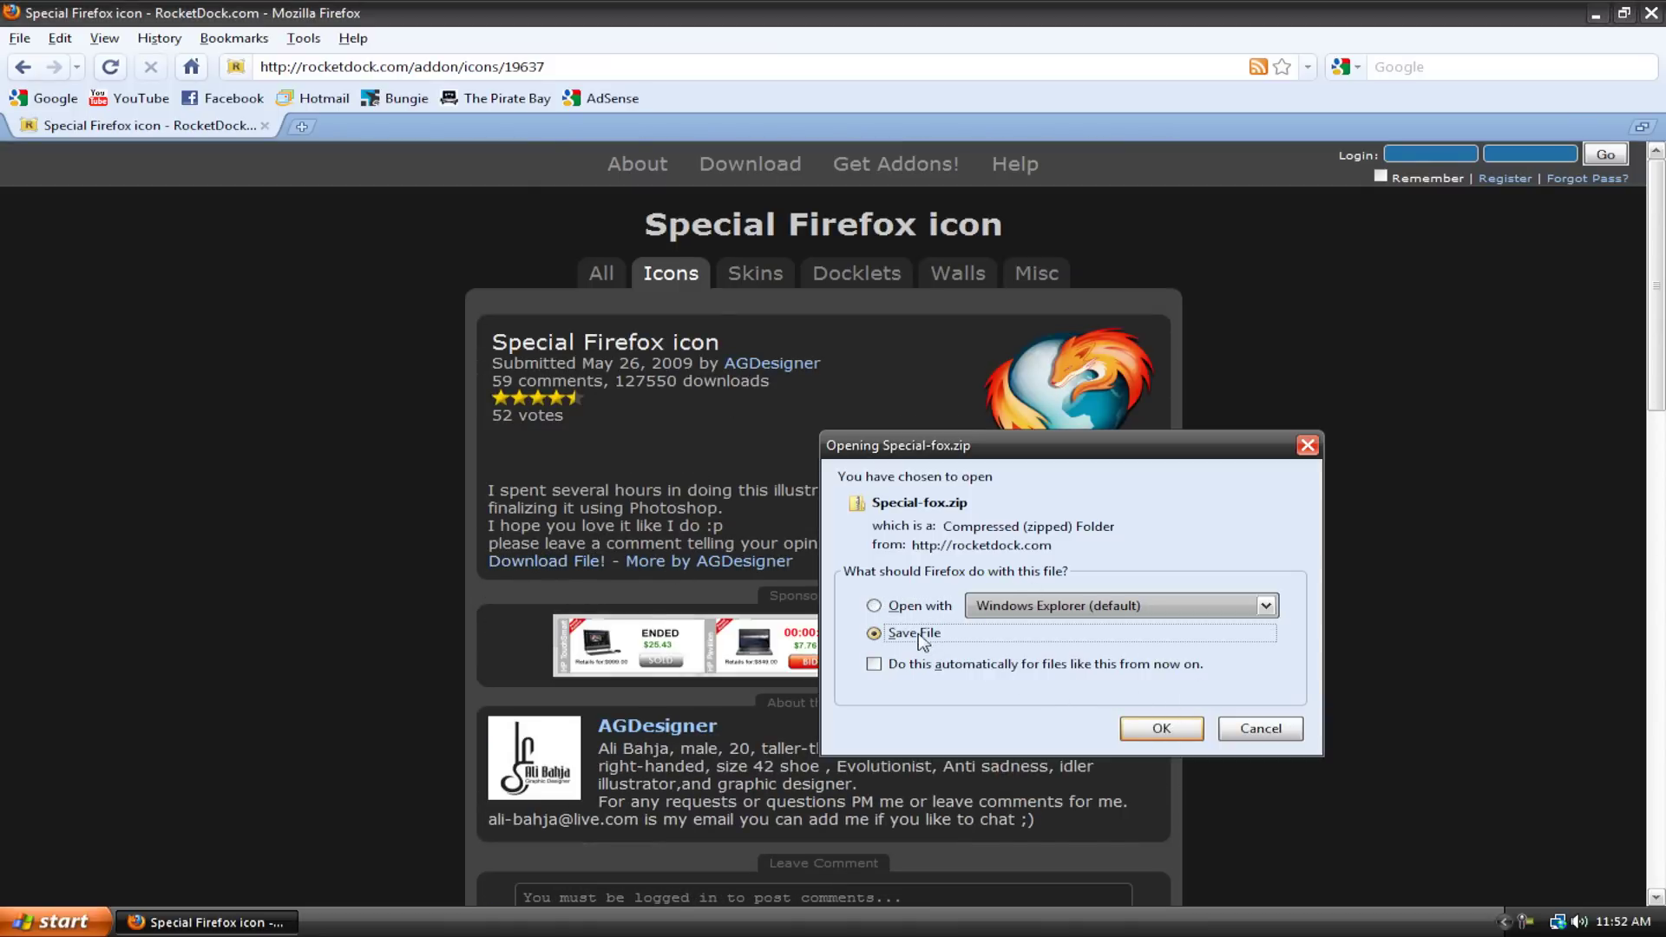
pyautogui.click(1161, 728)
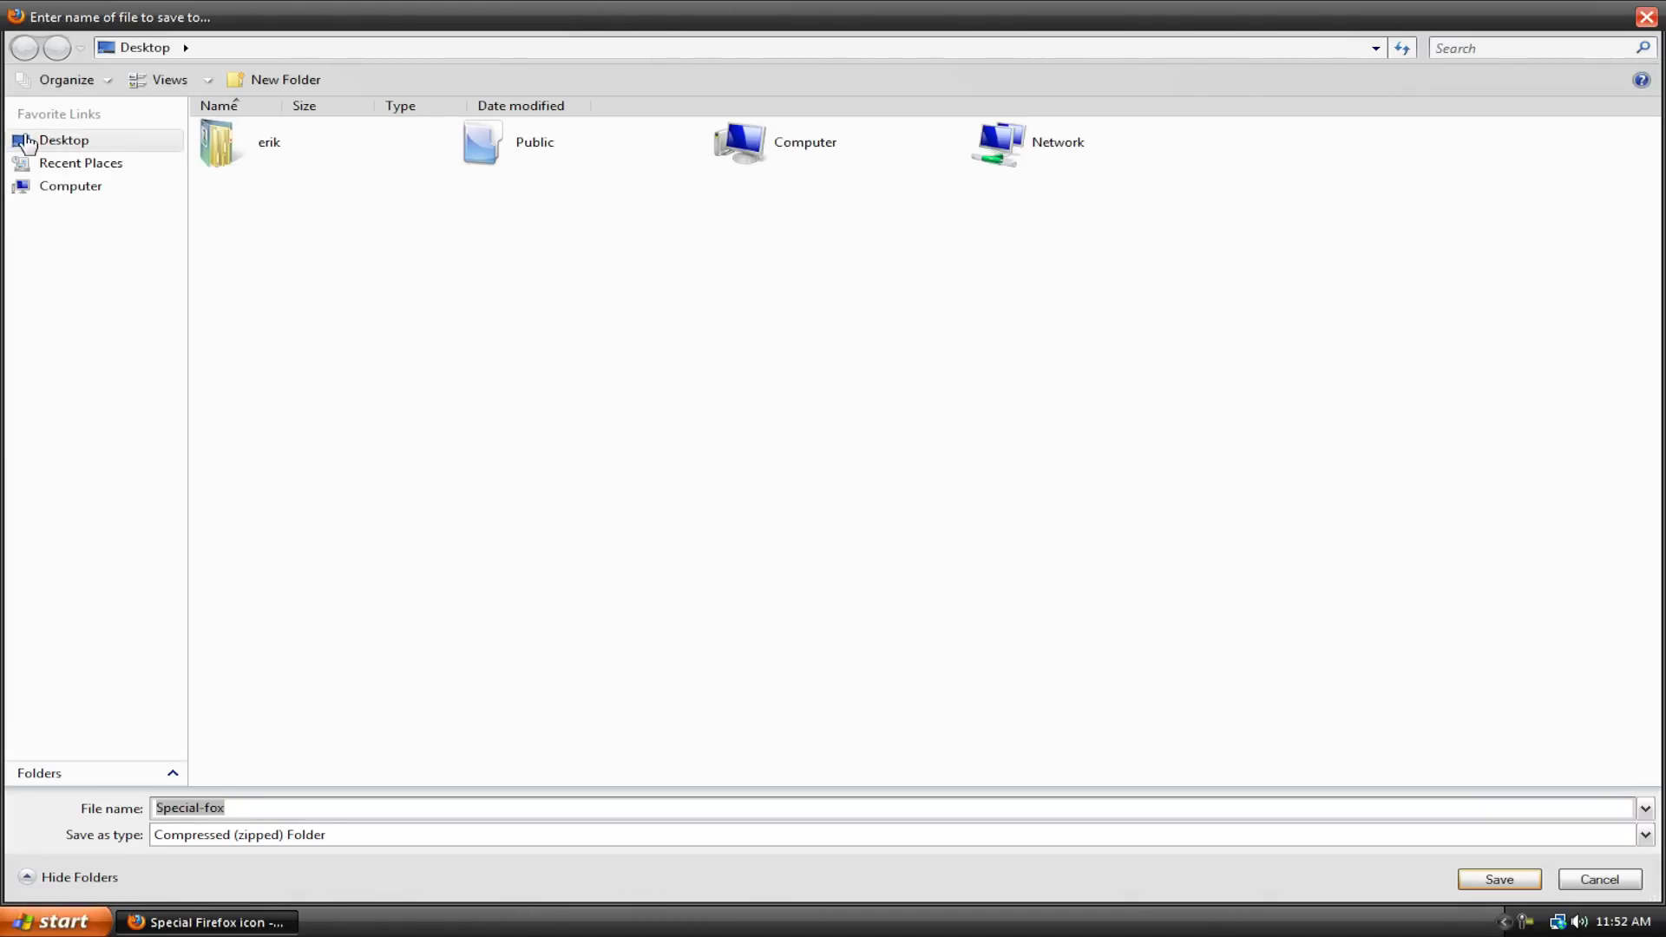
pyautogui.click(53, 141)
pyautogui.click(1478, 880)
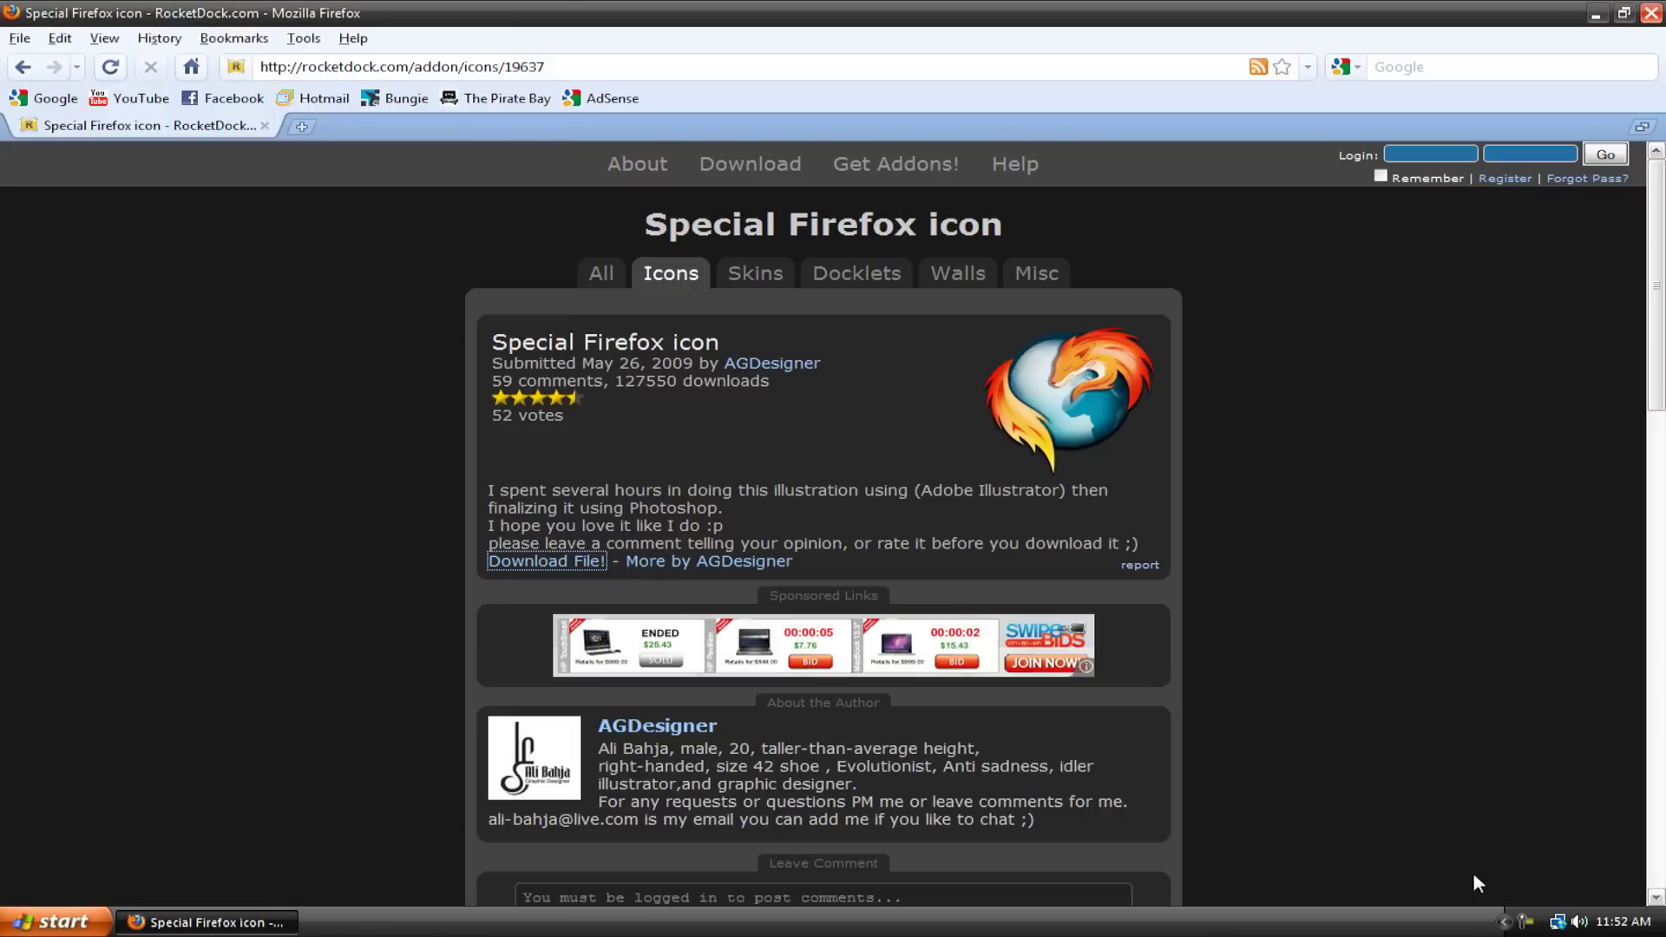
pyautogui.click(57, 303)
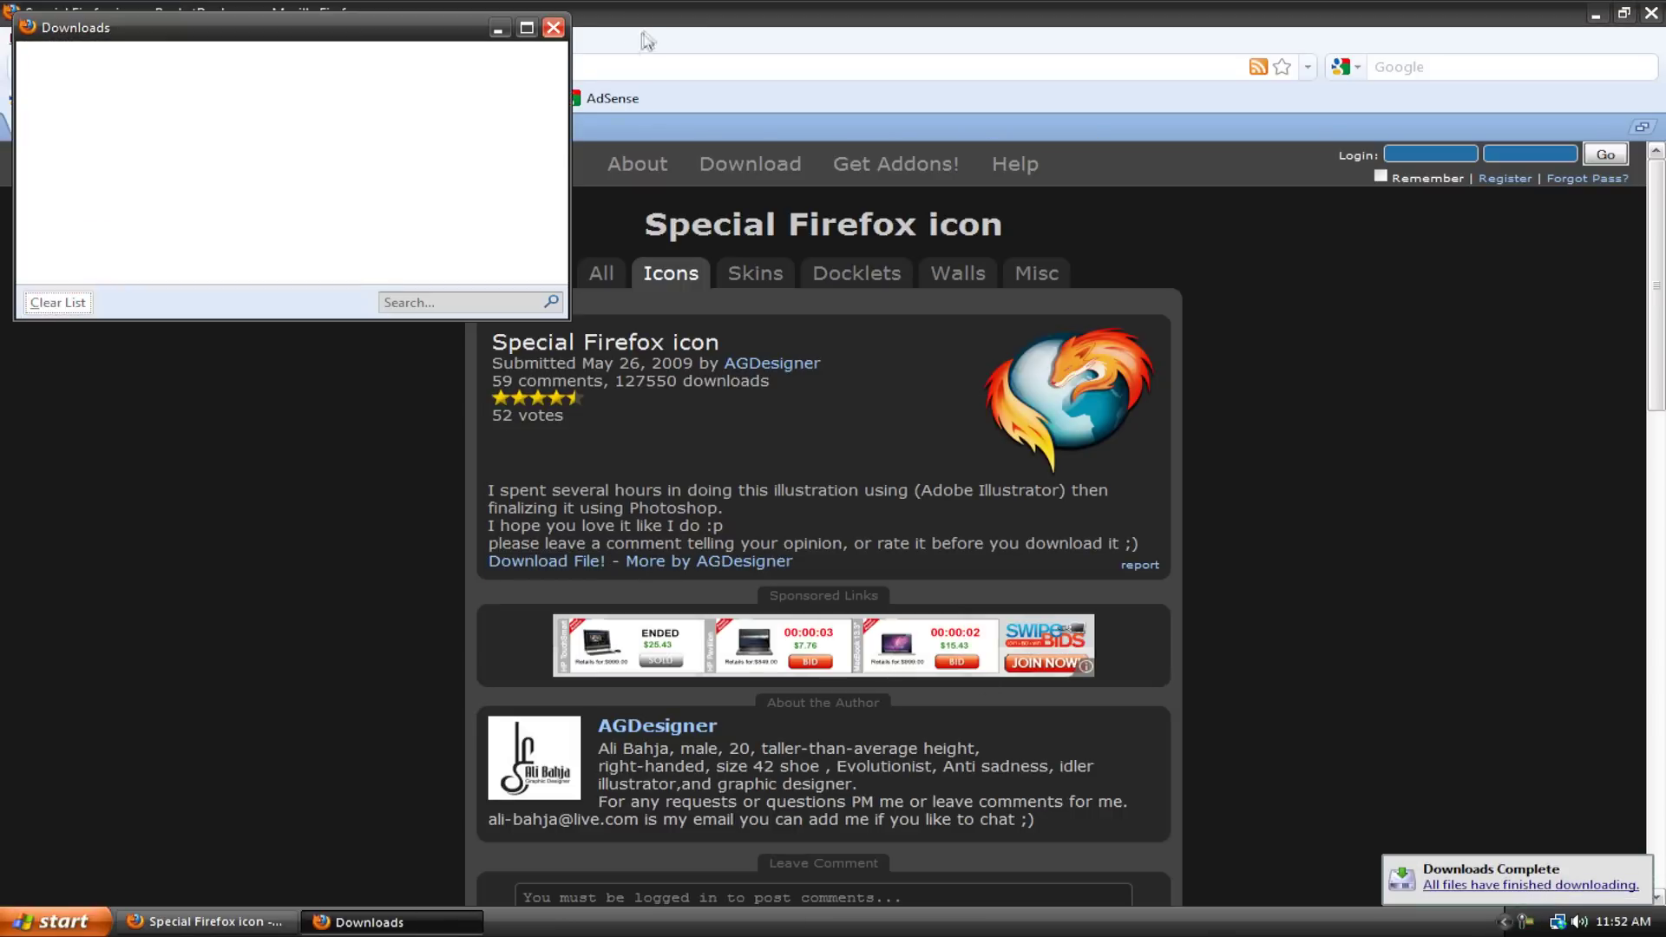
pyautogui.click(553, 28)
pyautogui.click(1602, 19)
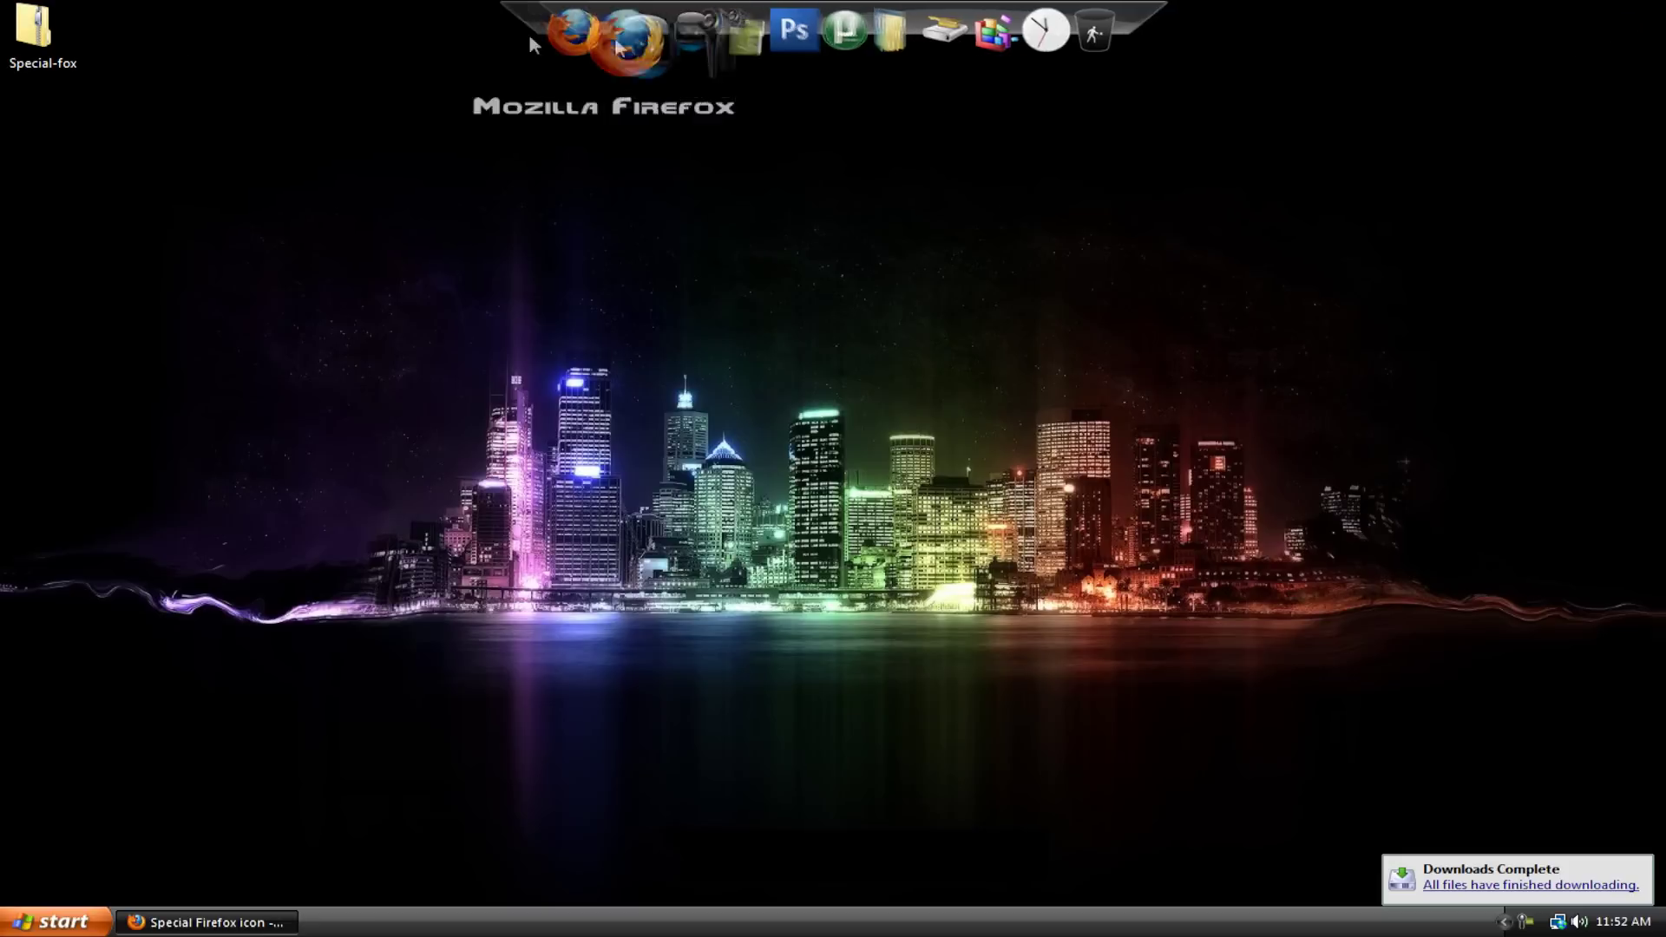
# - Open Special-fox.zip and start Extract All, browsing to the Program Files folder on drive C:
pyautogui.doubleClick(30, 39)
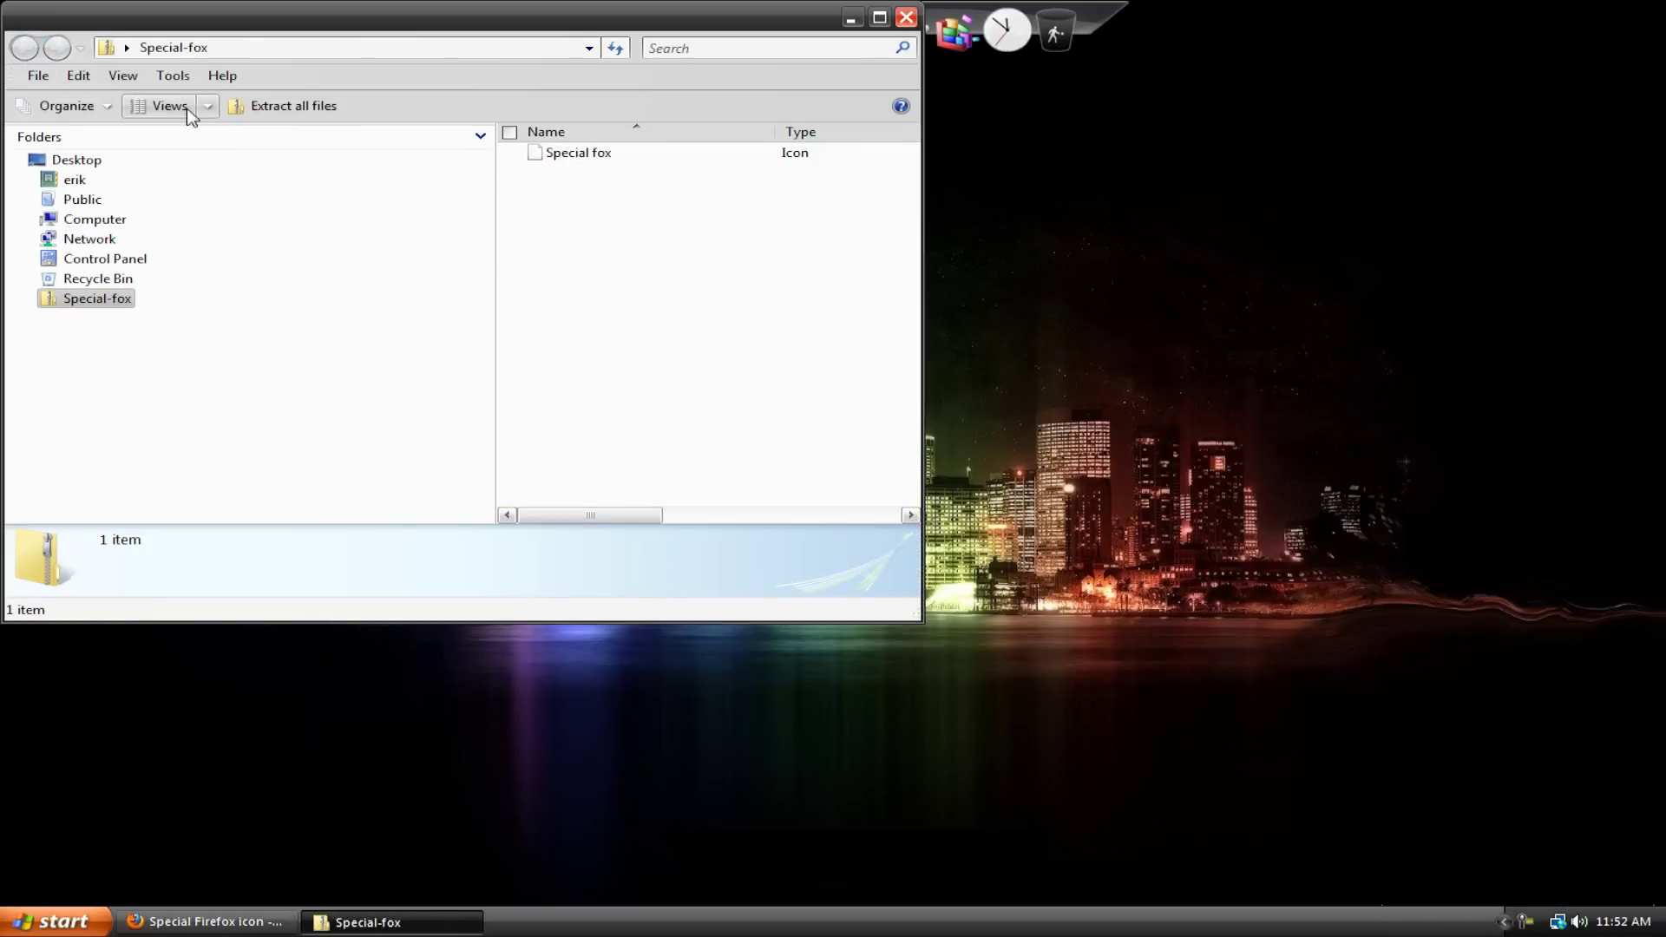
pyautogui.click(280, 106)
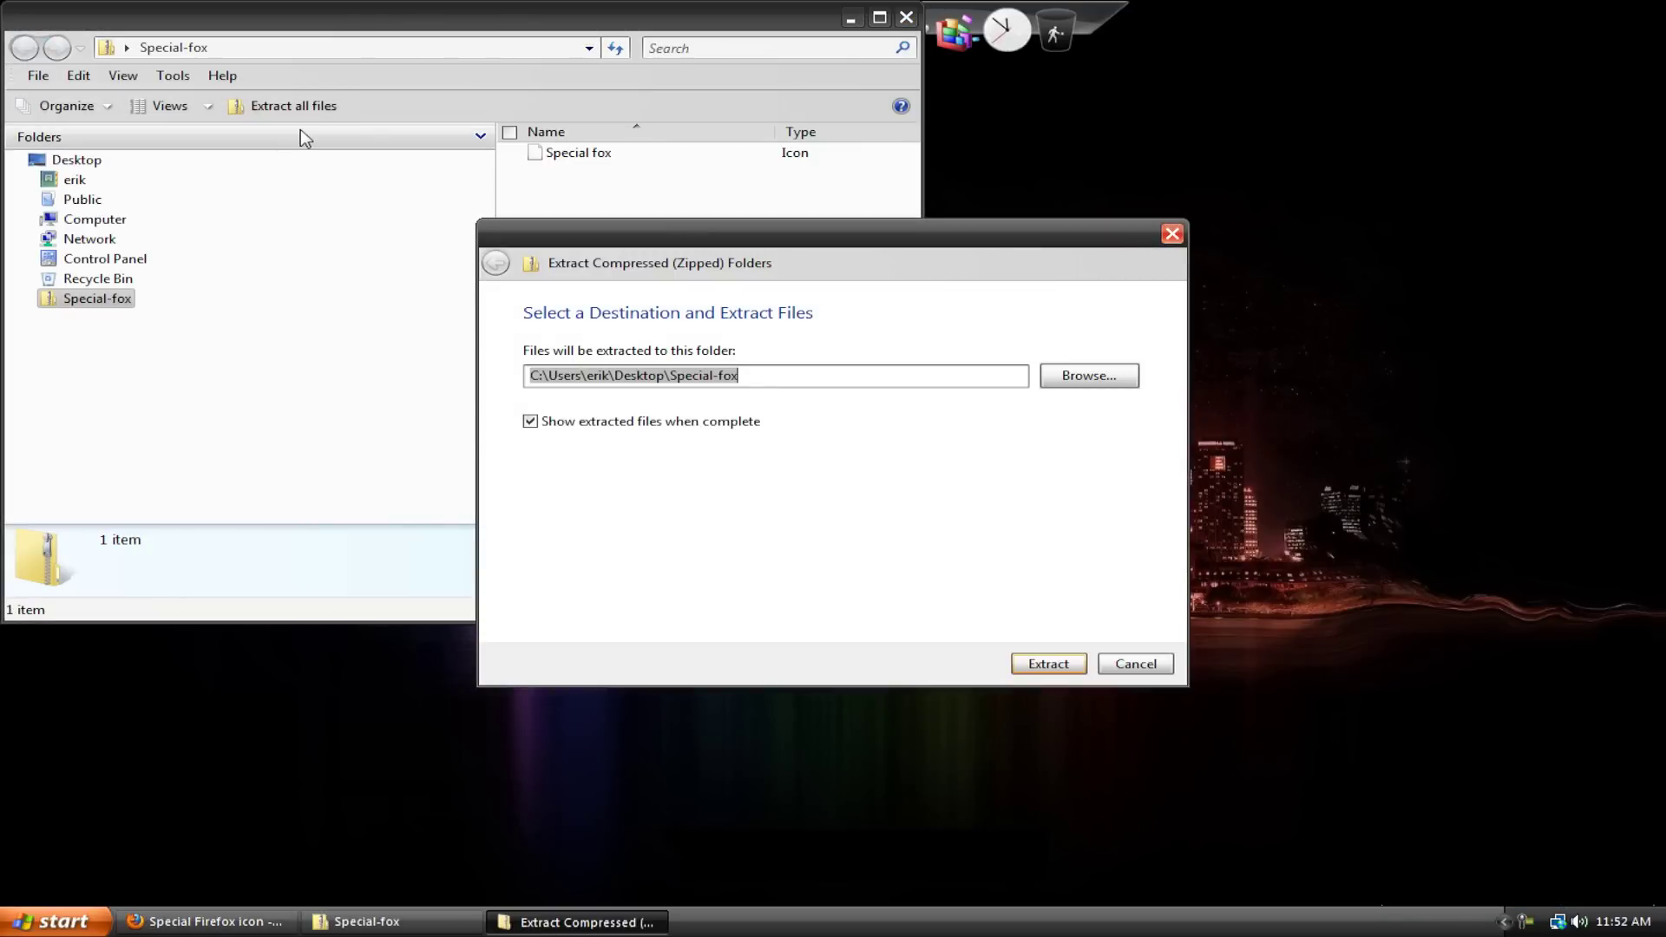
pyautogui.click(1086, 376)
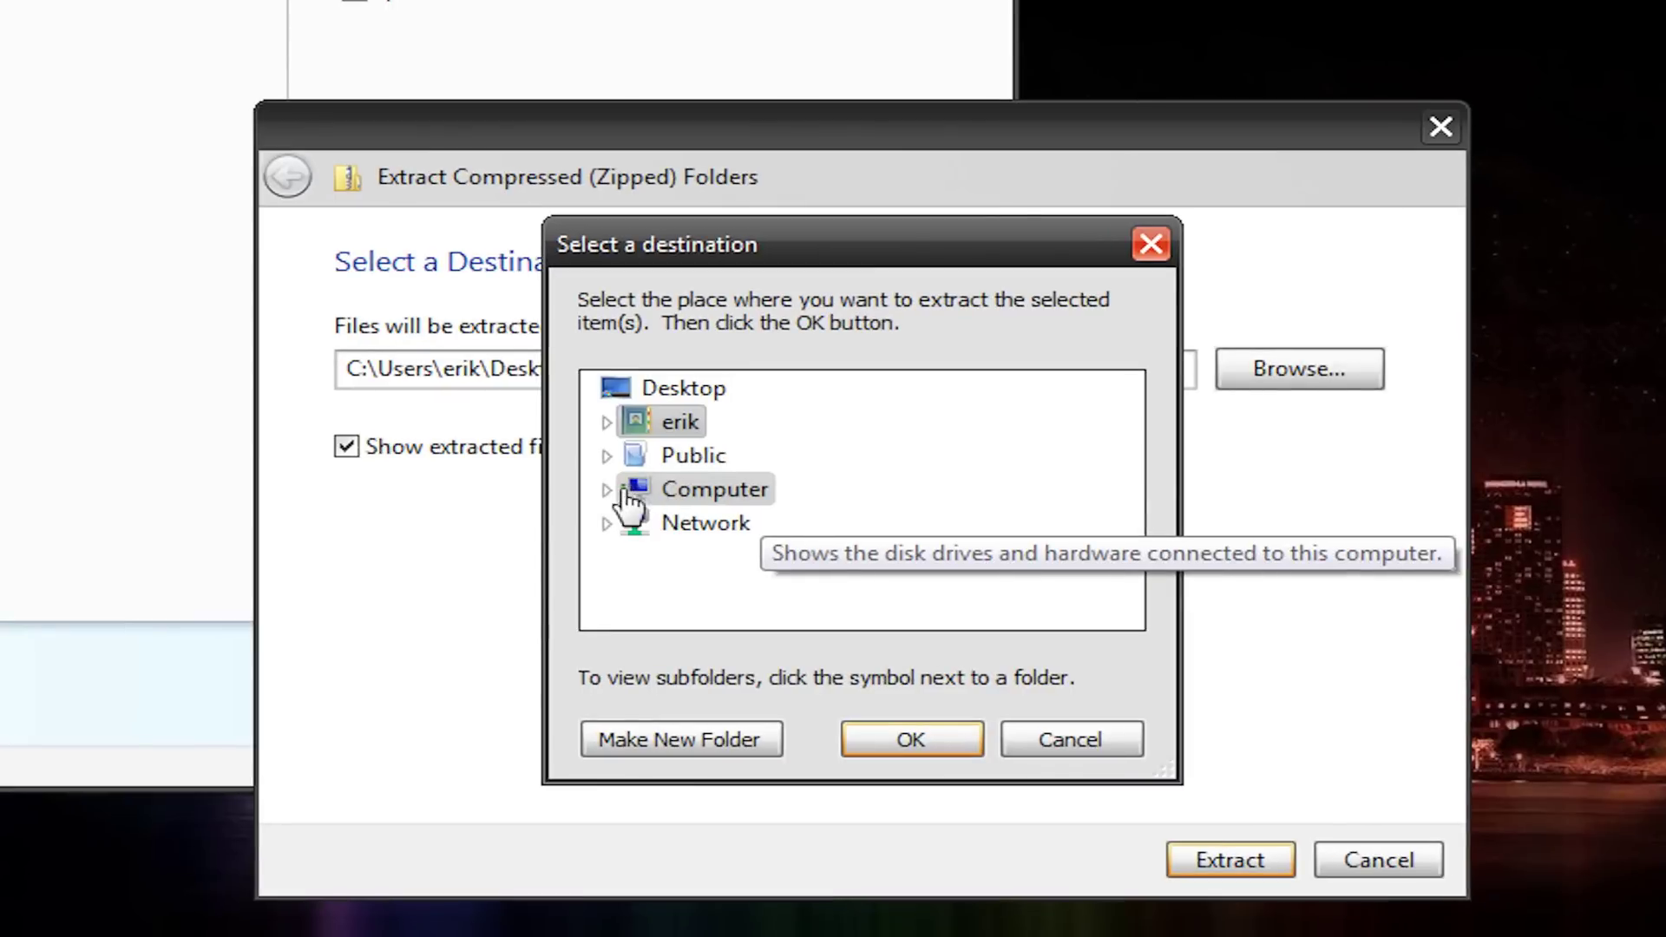
pyautogui.click(649, 468)
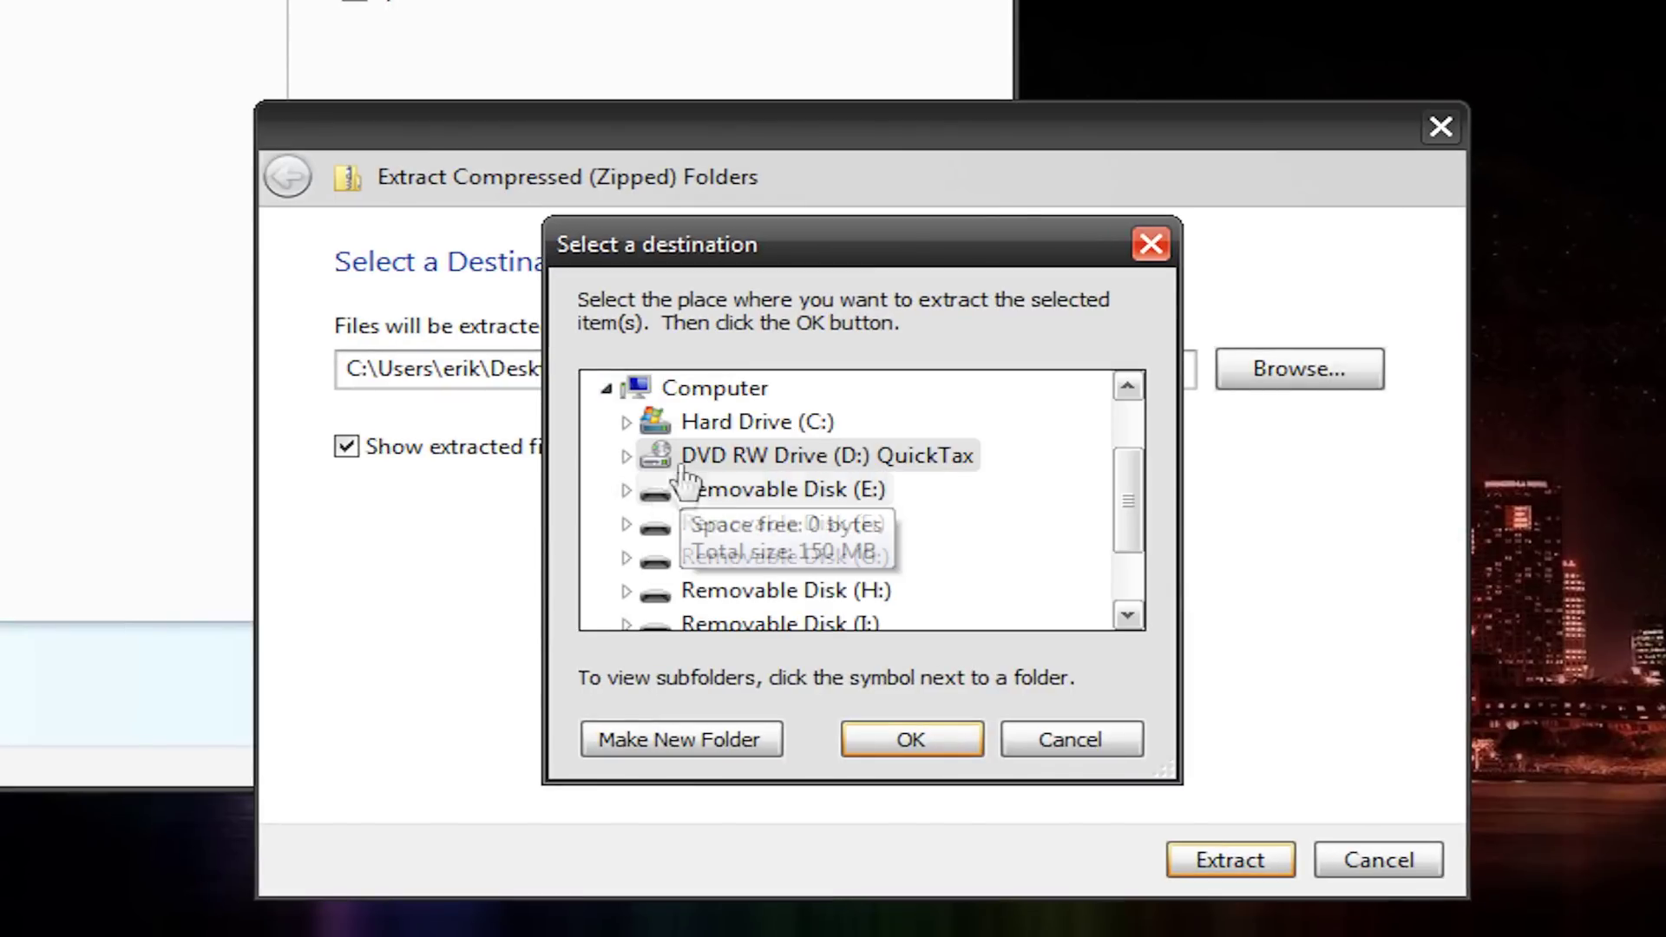
pyautogui.click(625, 423)
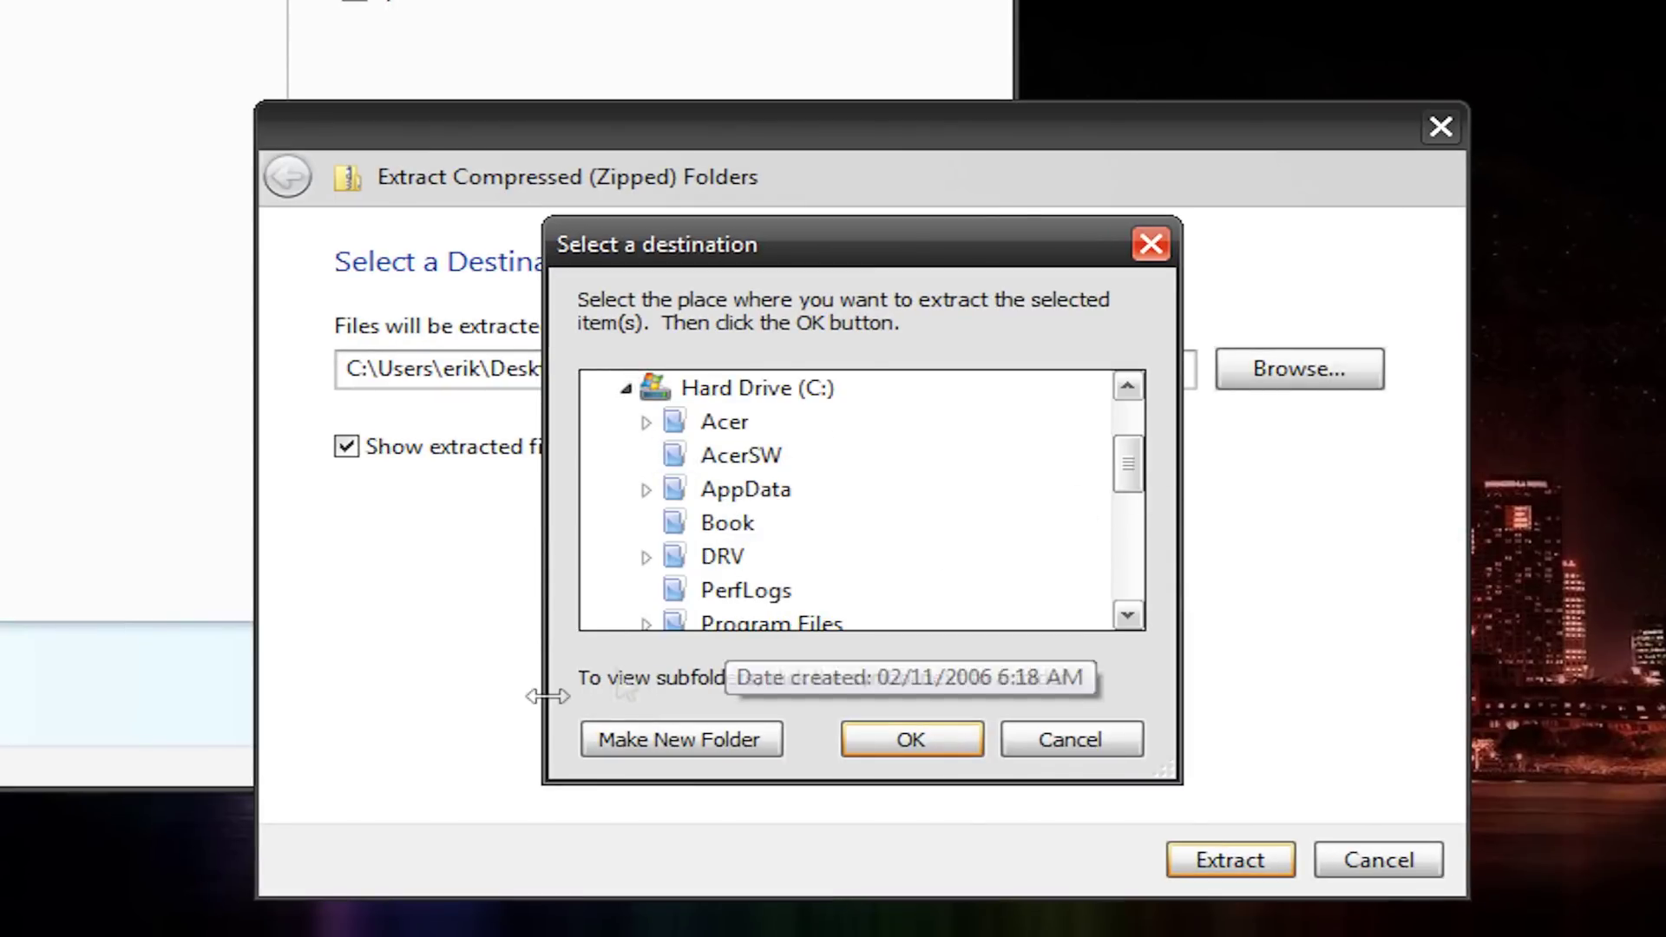
pyautogui.scroll(-1, 1134, 510)
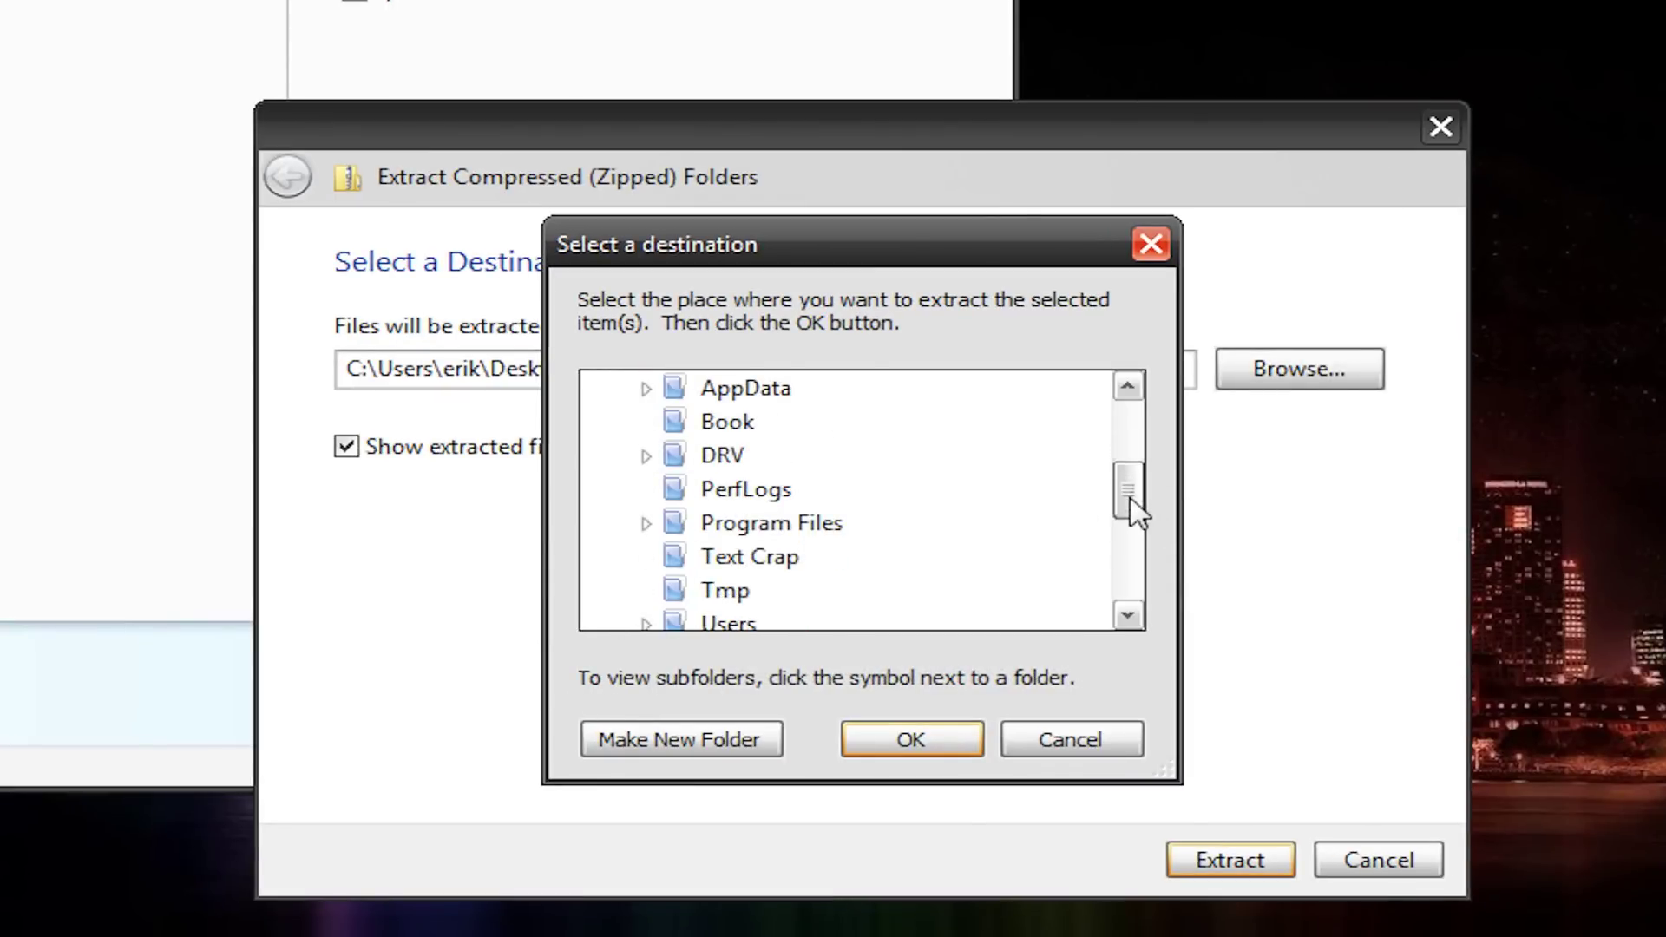
pyautogui.click(646, 523)
# - Extract into C:\Program Files\RocketDock\Icons, allowing the protected-folder prompt, then close the window
pyautogui.moveTo(1128, 438); pyautogui.dragTo(1127, 512)
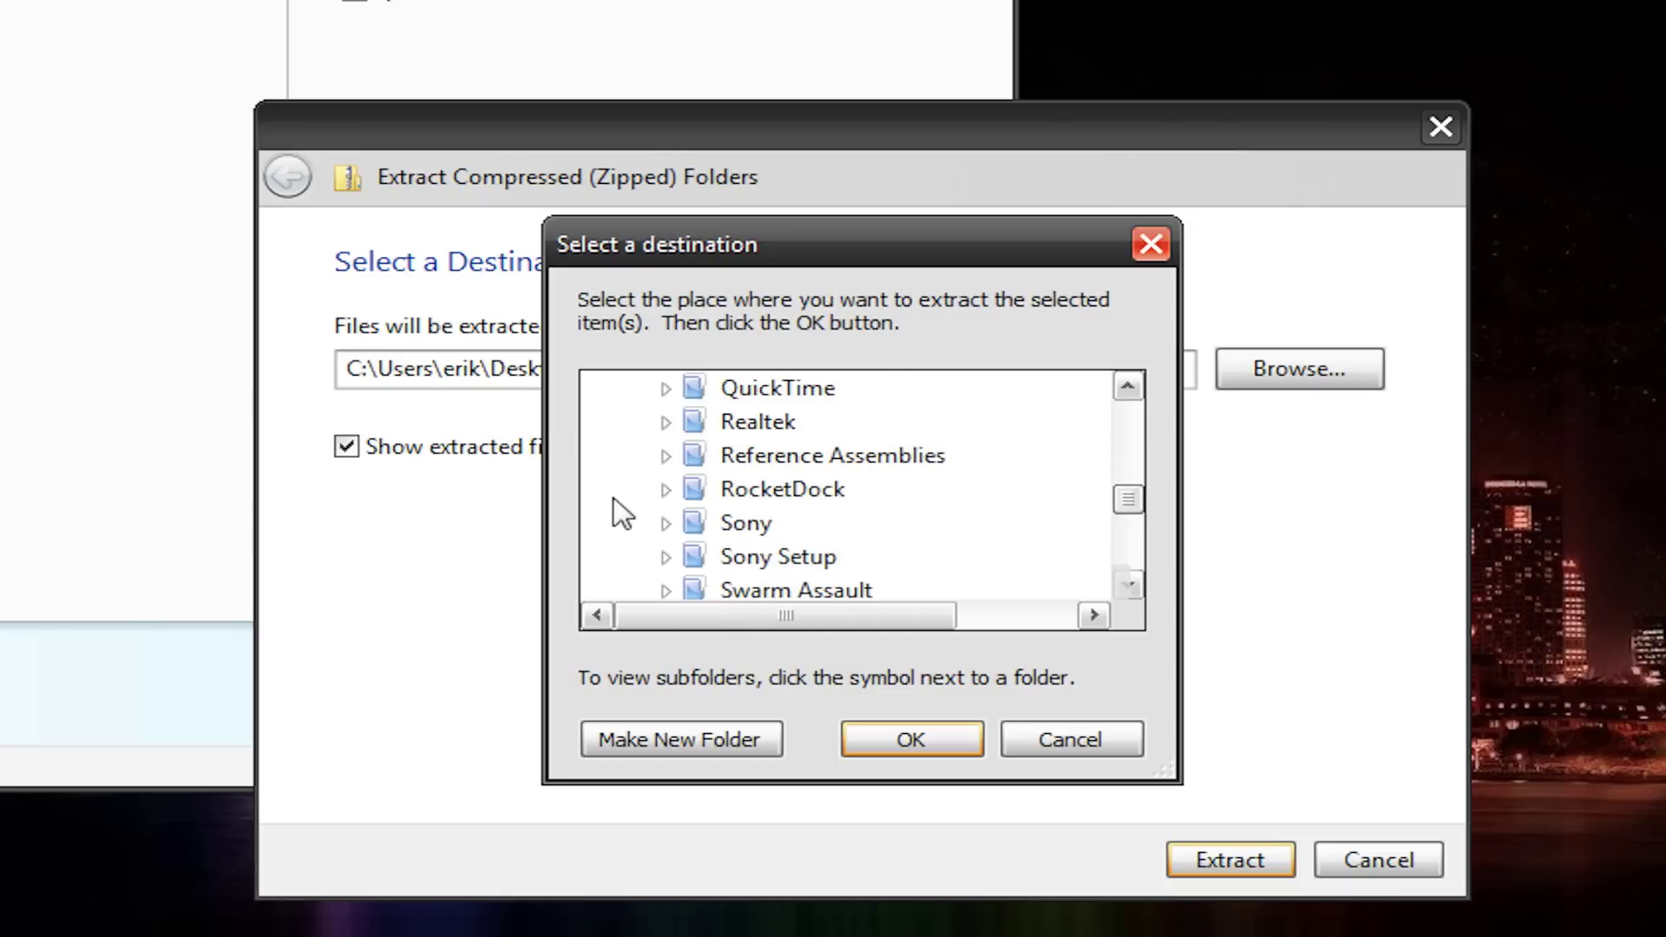
pyautogui.click(666, 489)
pyautogui.click(762, 559)
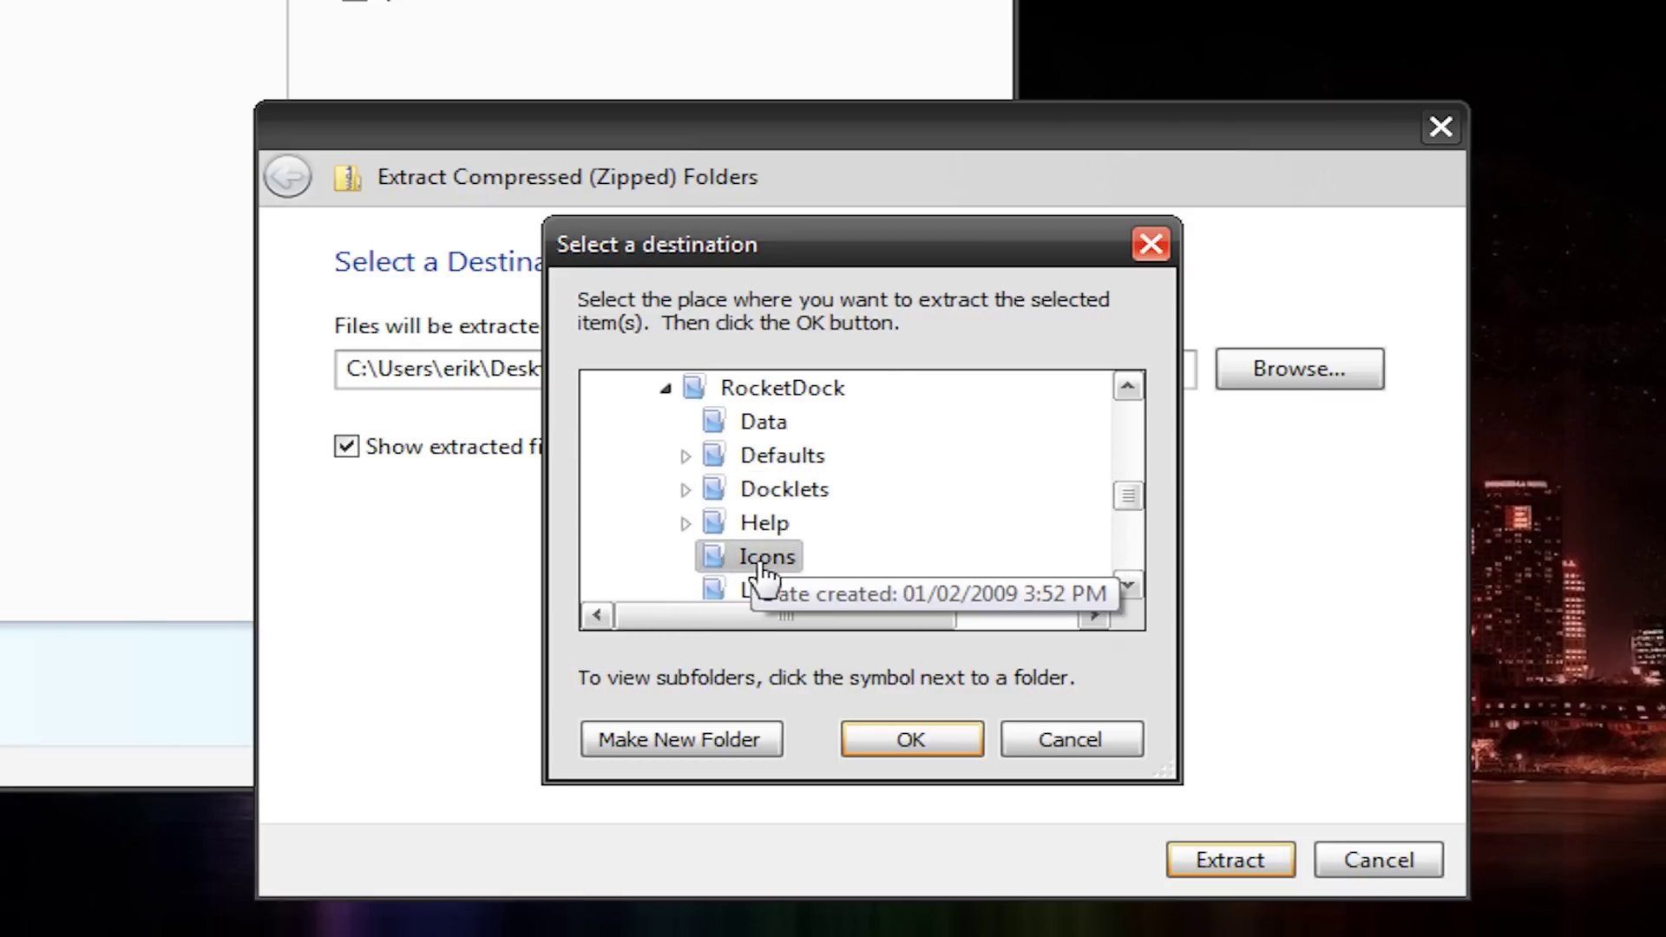
pyautogui.click(955, 755)
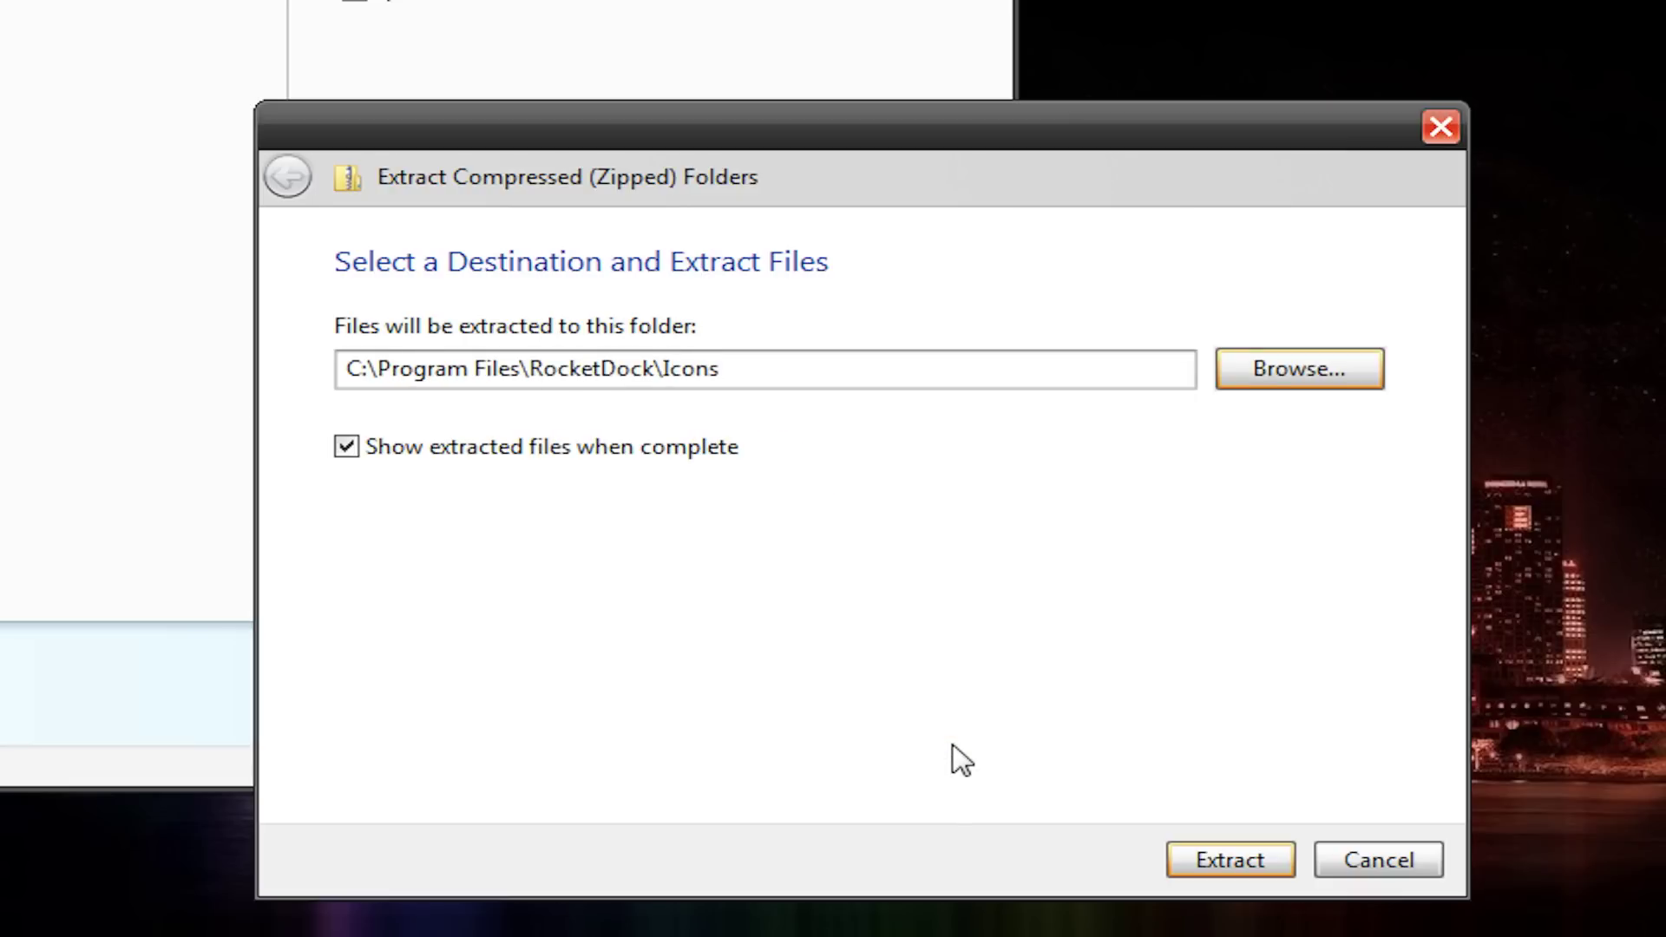
pyautogui.click(1202, 863)
pyautogui.click(769, 653)
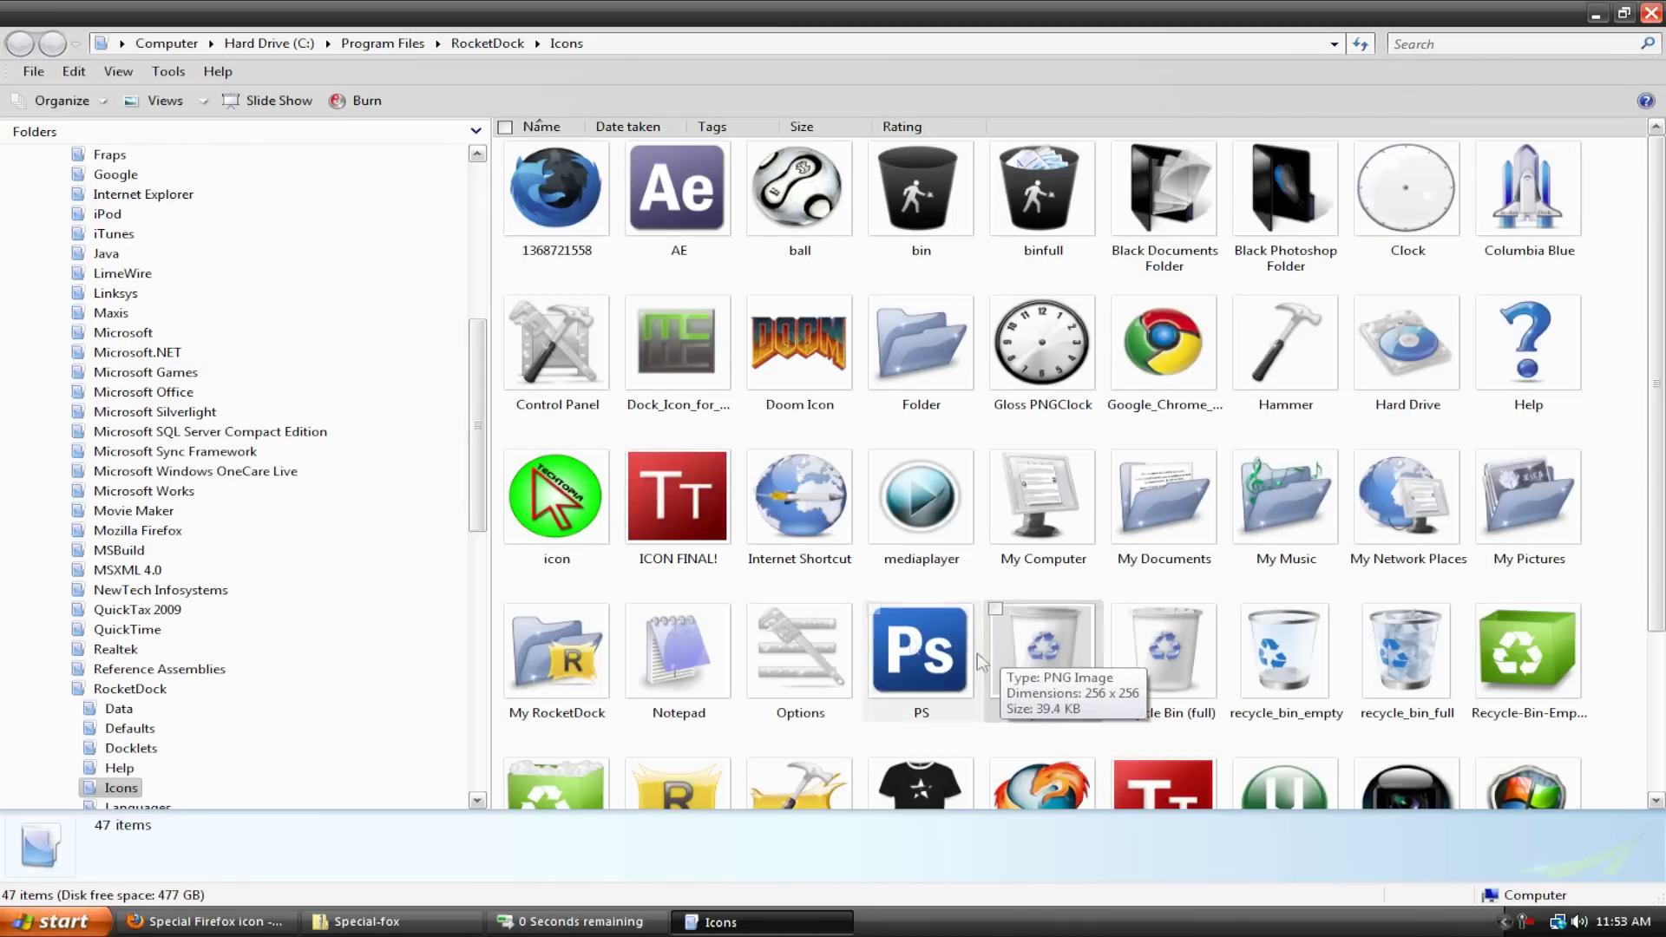
pyautogui.click(1652, 13)
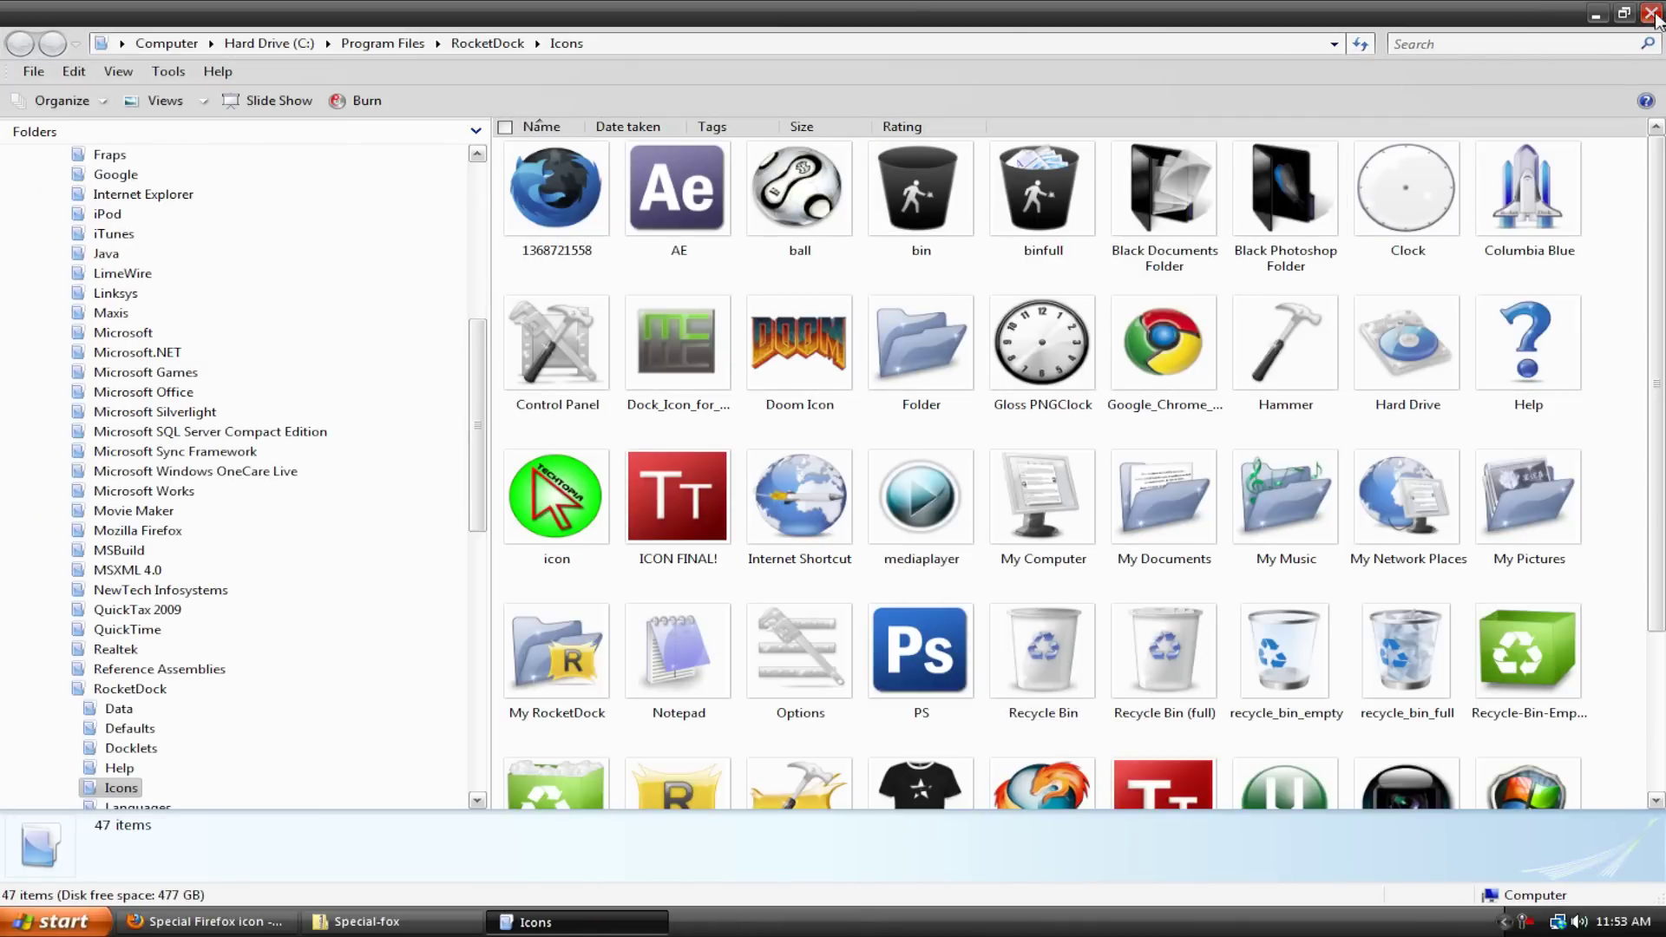
pyautogui.click(906, 16)
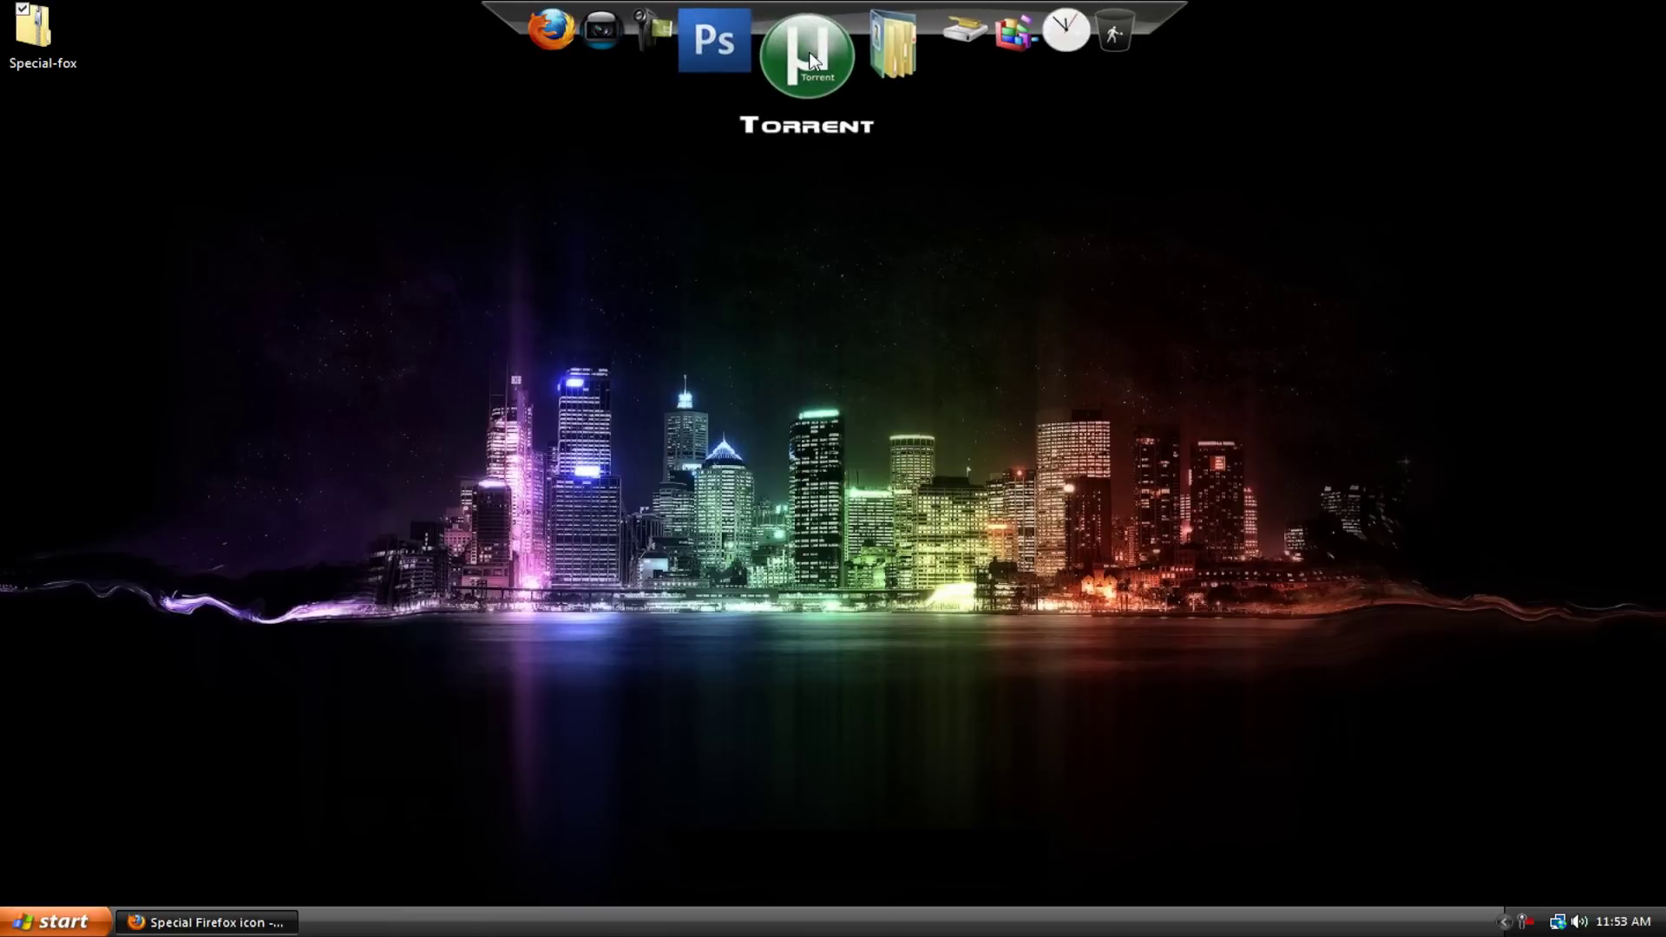
pyautogui.rightClick(618, 52)
pyautogui.click(668, 63)
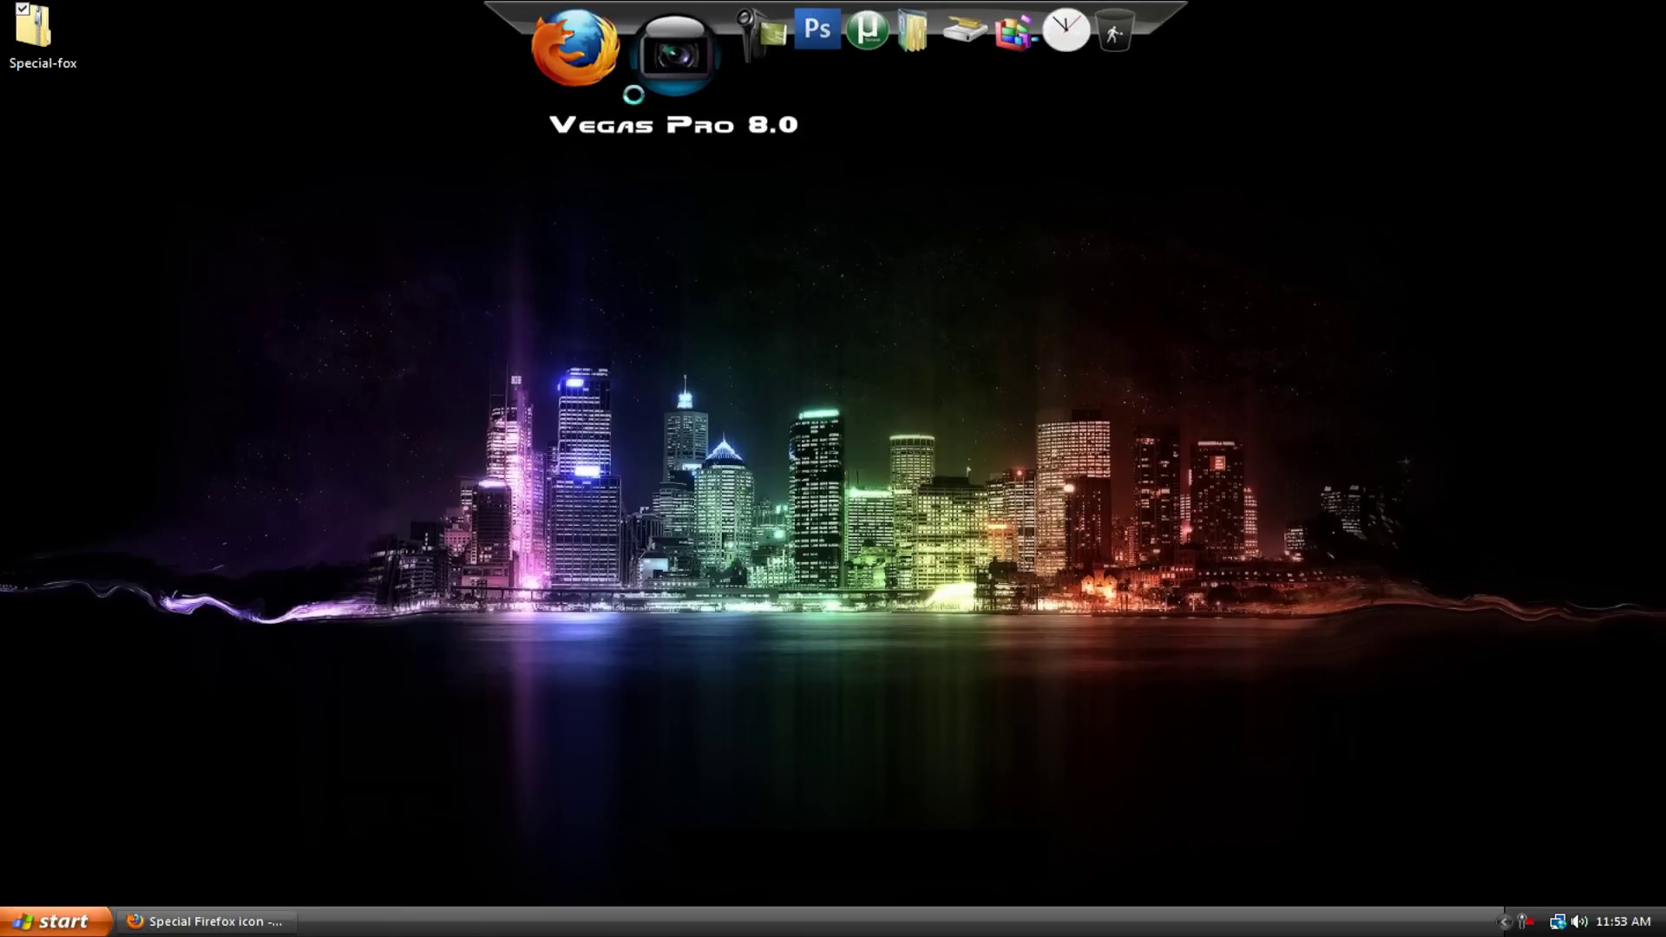
pyautogui.moveTo(1158, 253); pyautogui.dragTo(1157, 414)
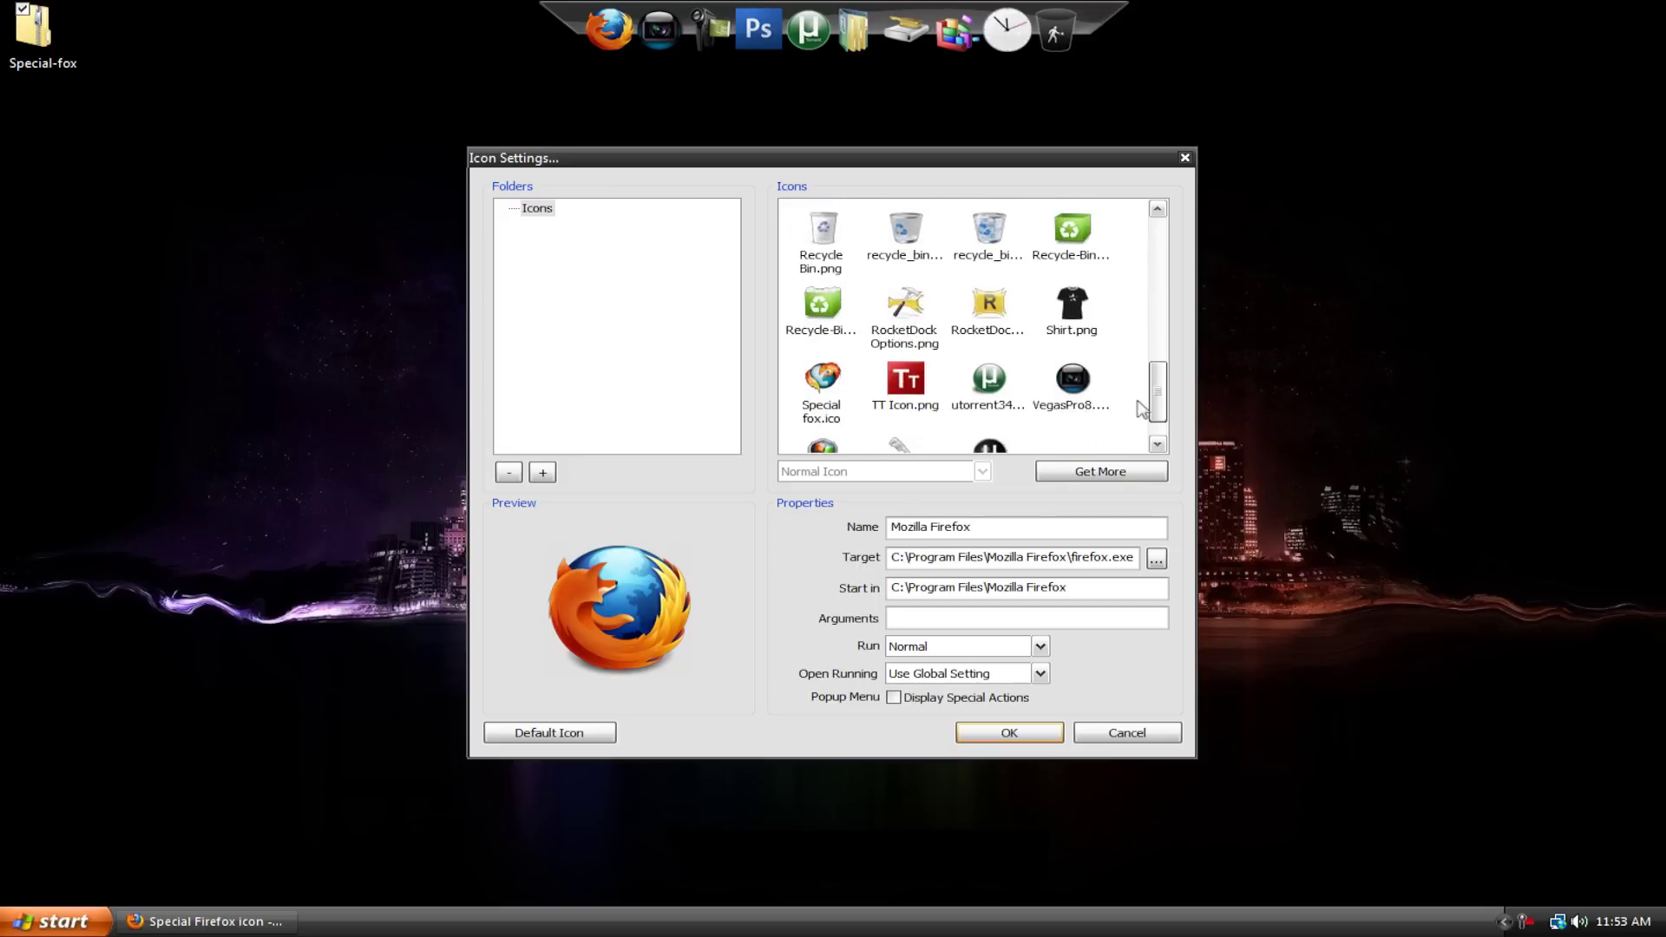
pyautogui.click(821, 376)
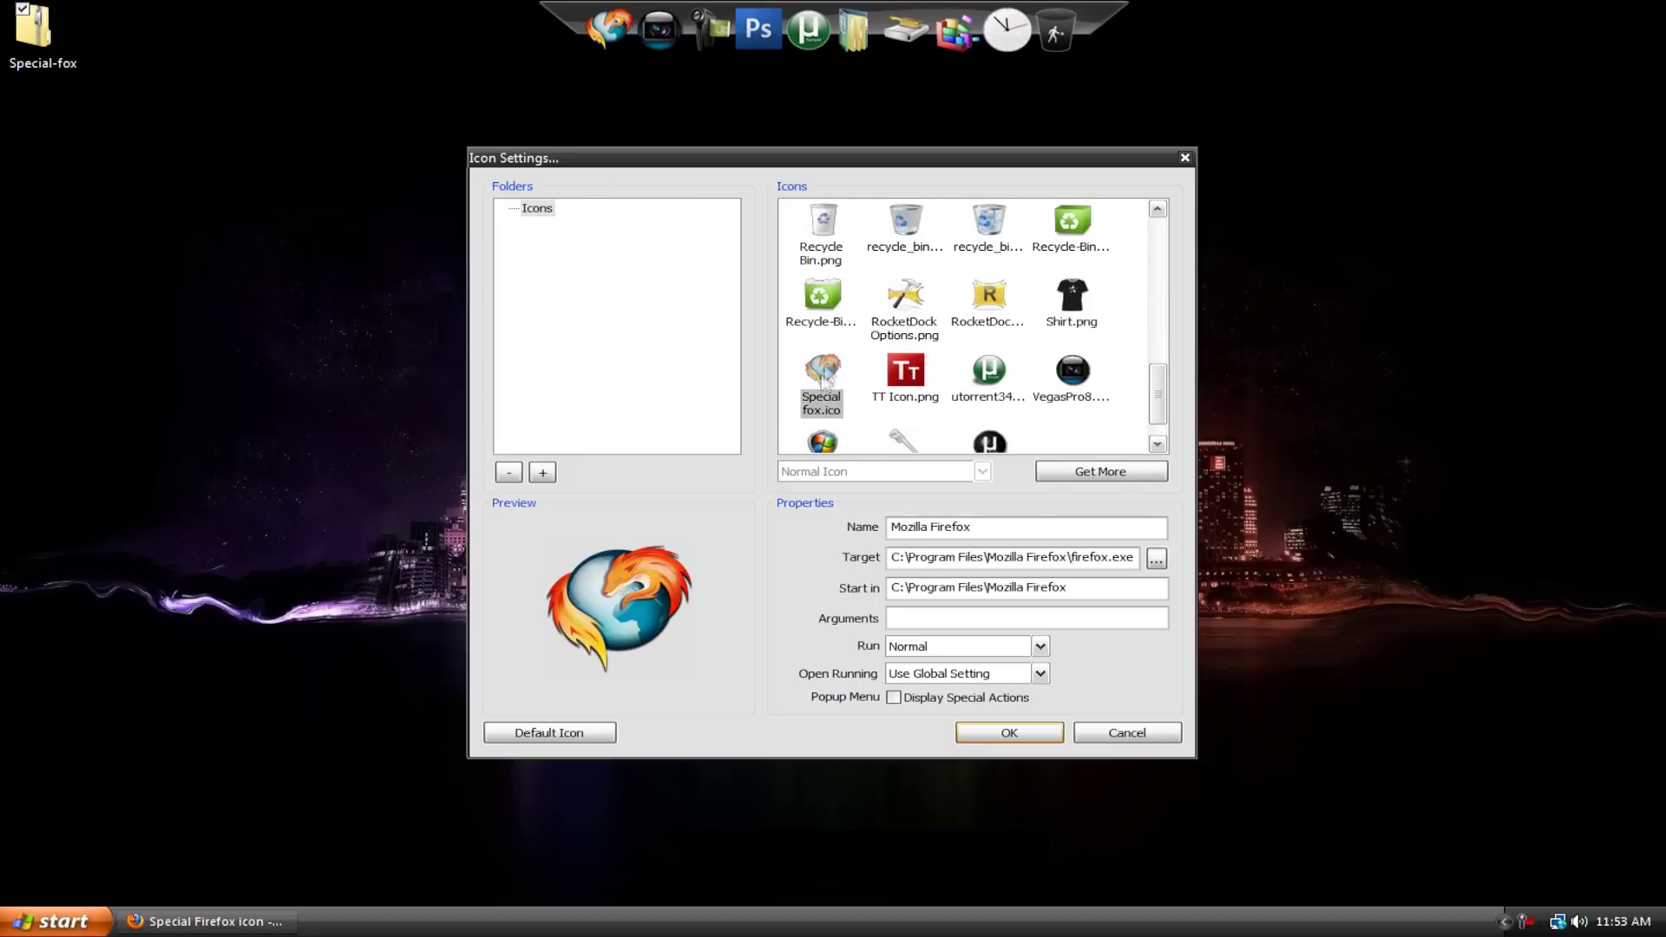
pyautogui.click(1008, 733)
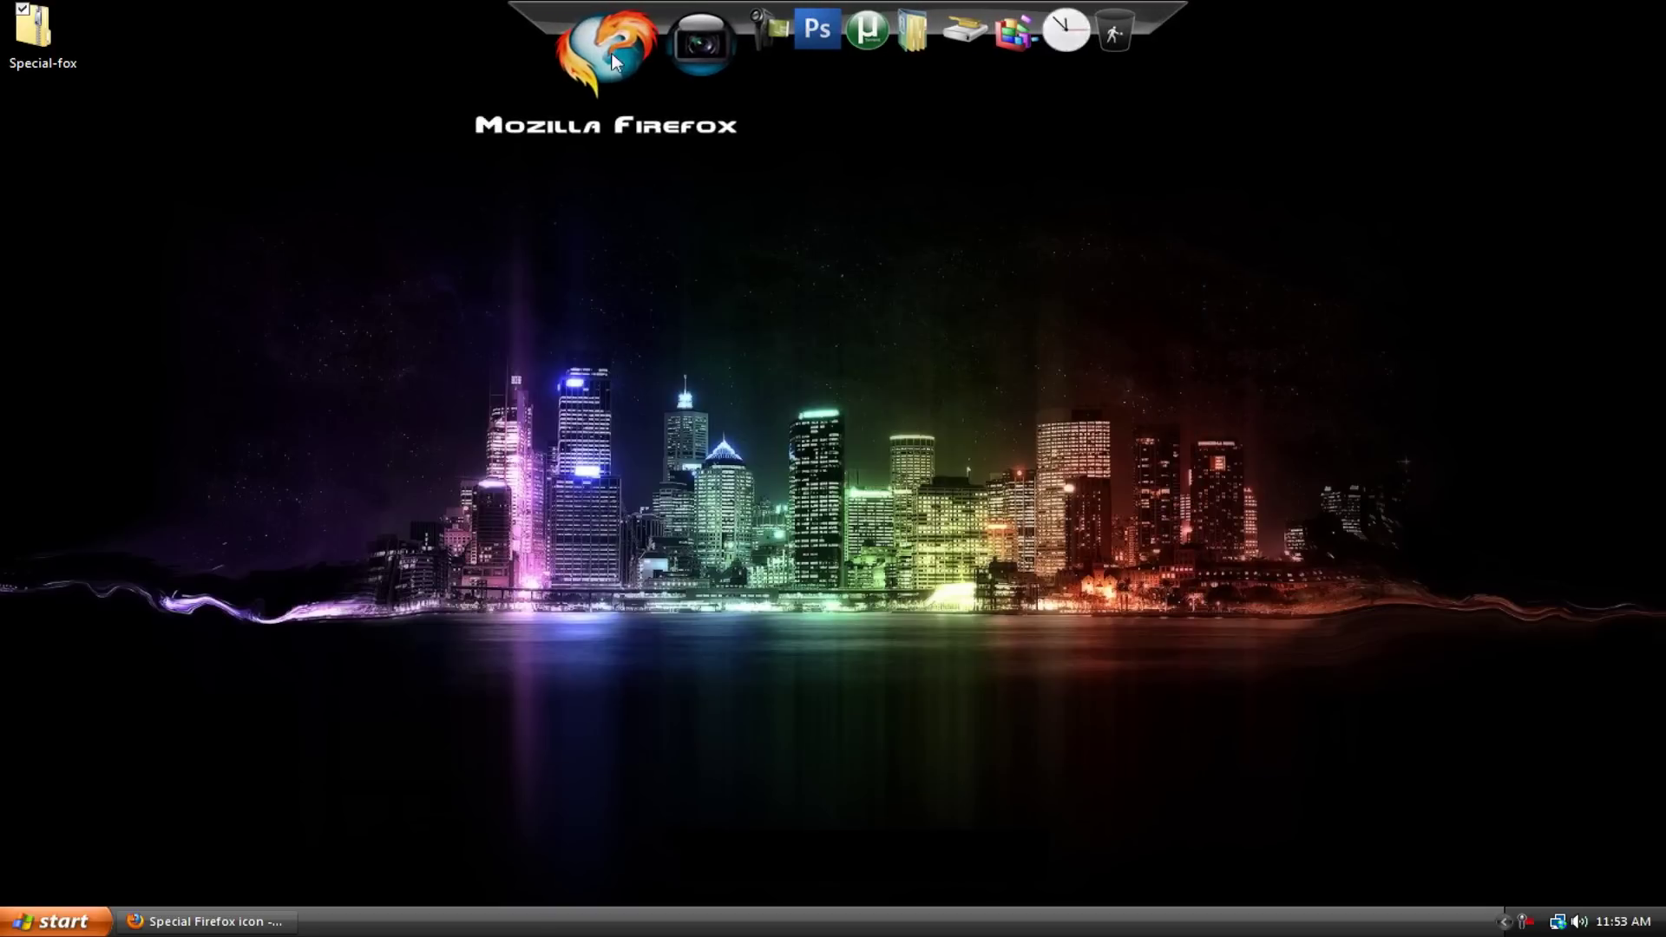
pyautogui.rightClick(609, 55)
pyautogui.click(691, 66)
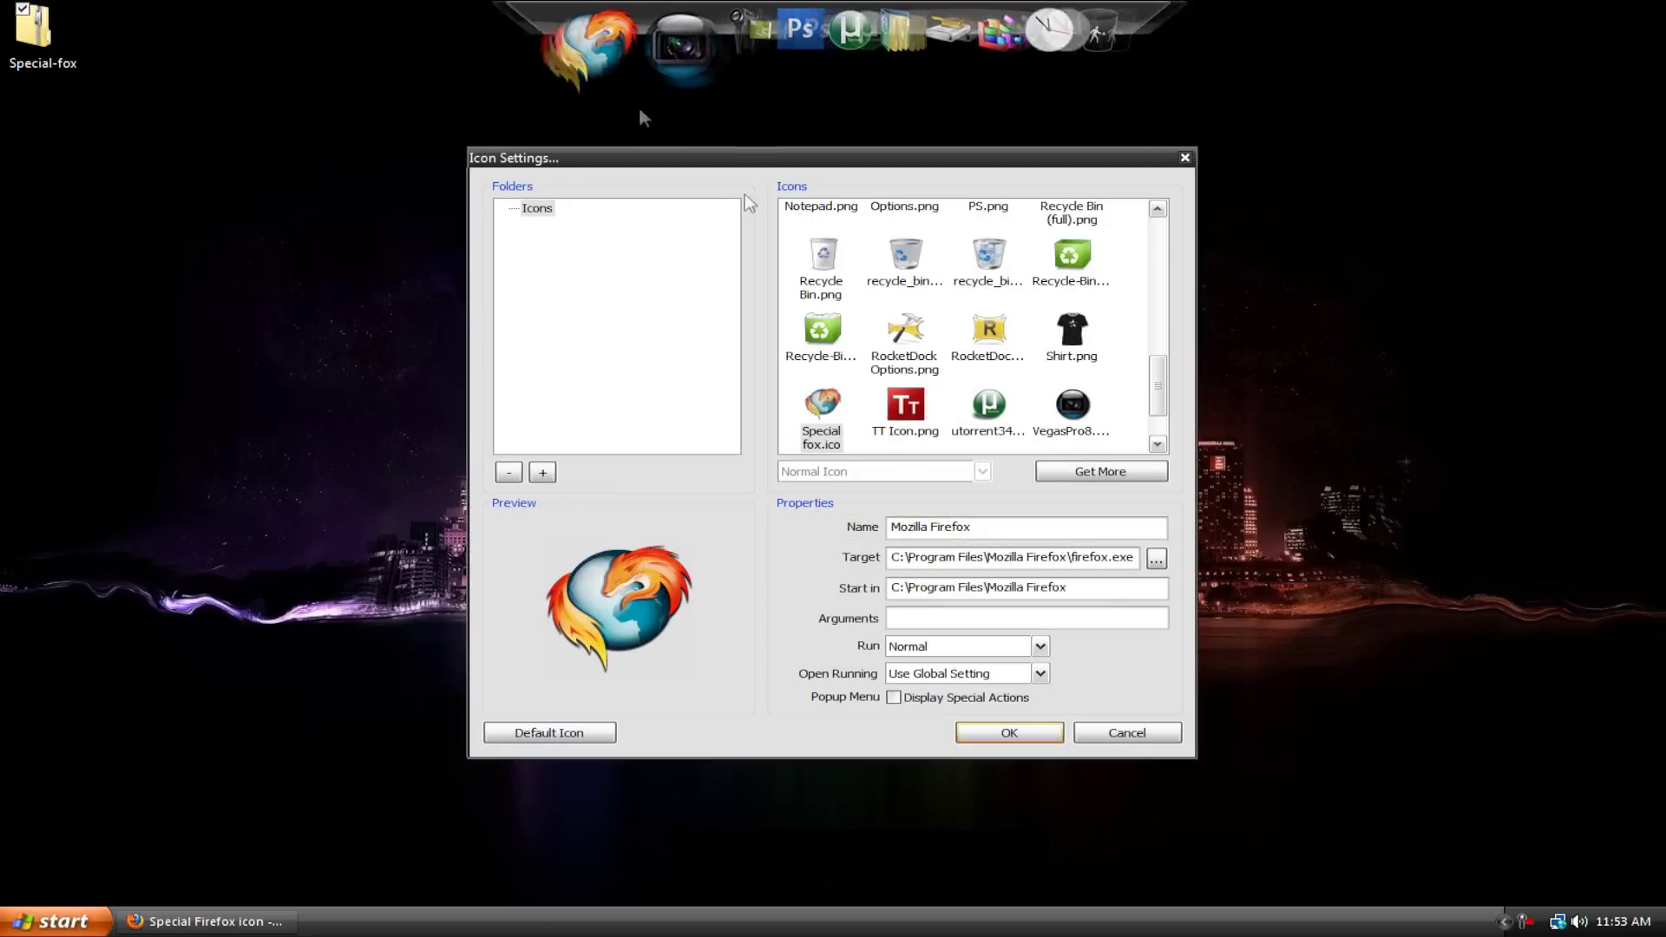
pyautogui.scroll(-1, 1159, 389)
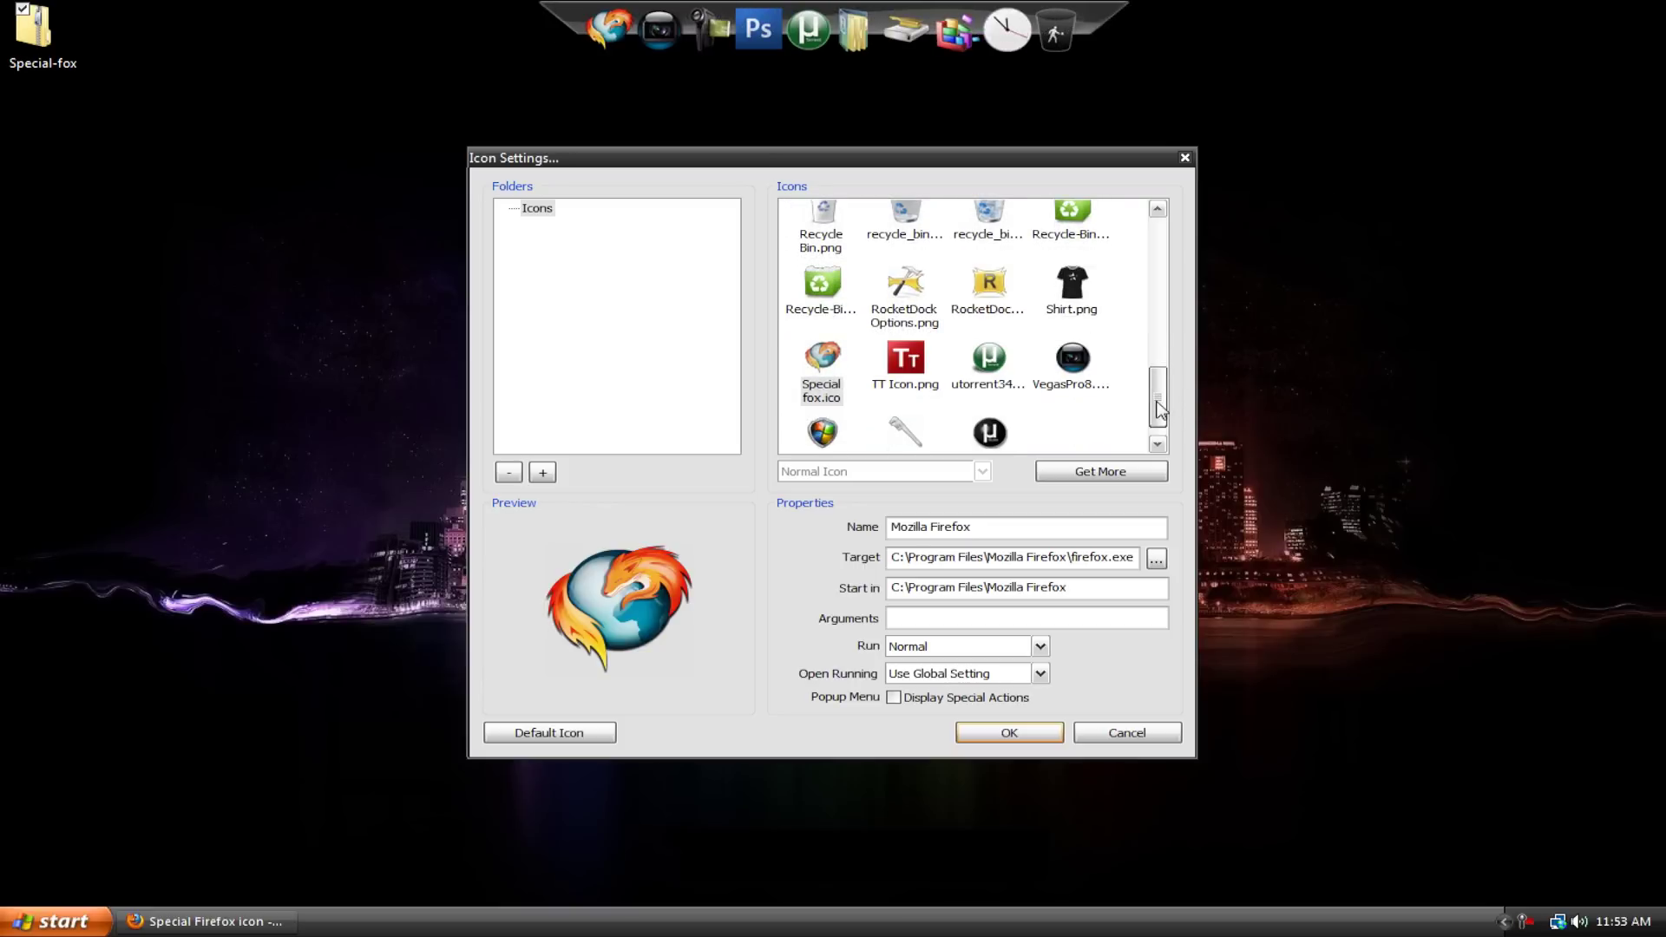
pyautogui.moveTo(1158, 408); pyautogui.dragTo(1161, 260)
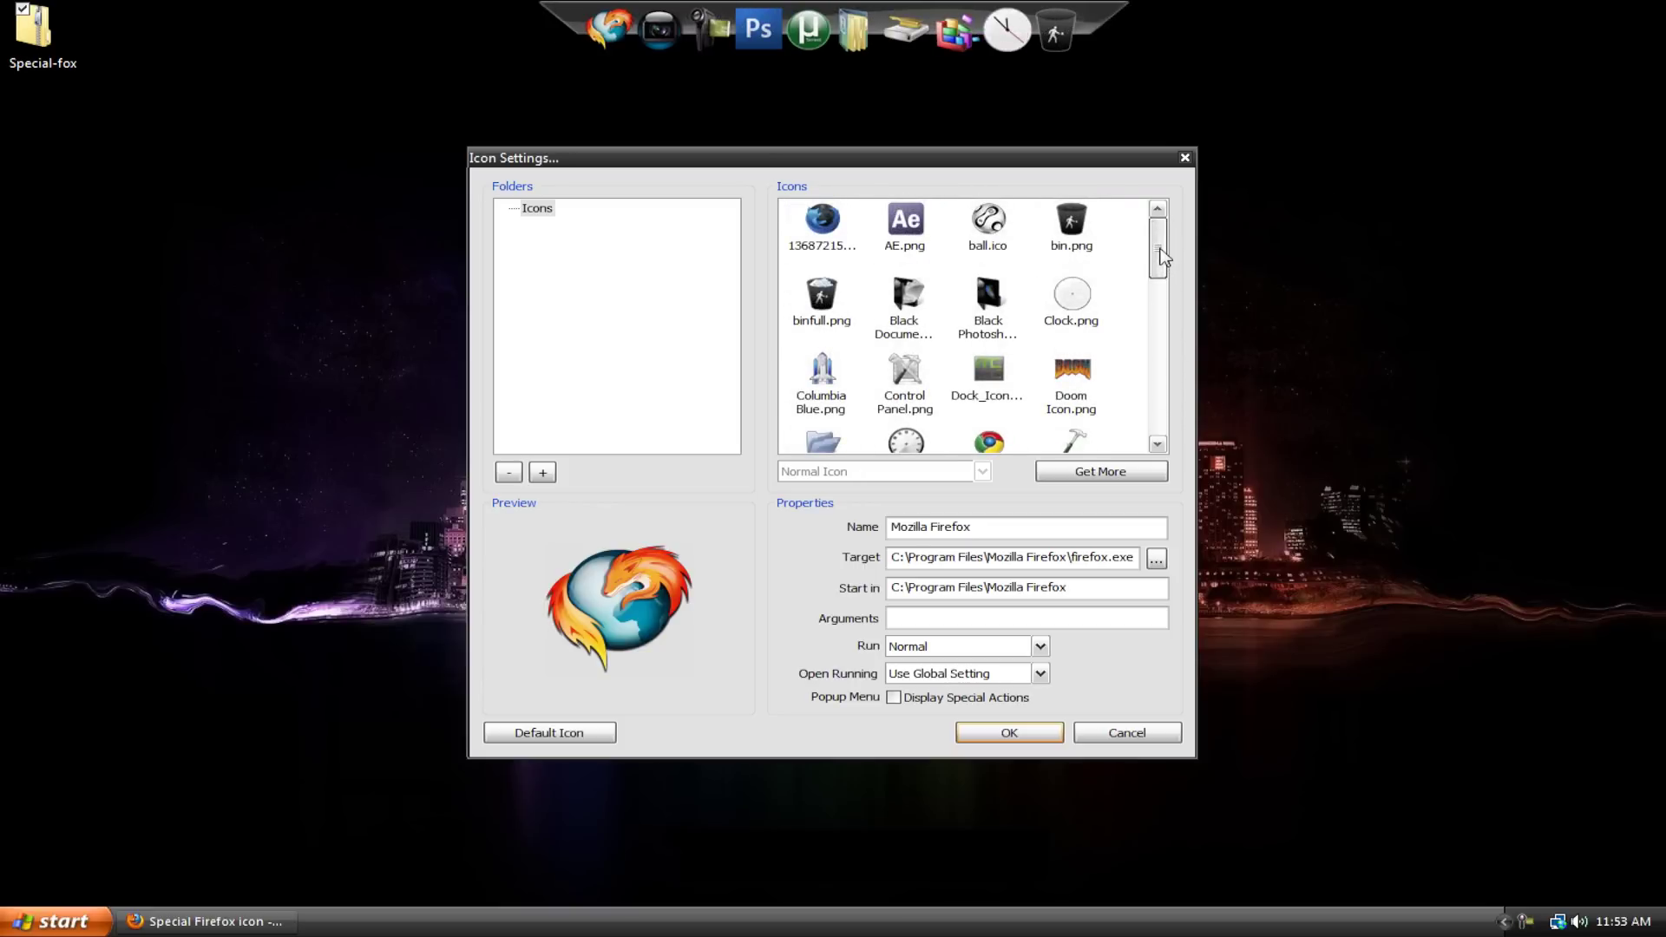
pyautogui.click(571, 736)
pyautogui.click(1049, 733)
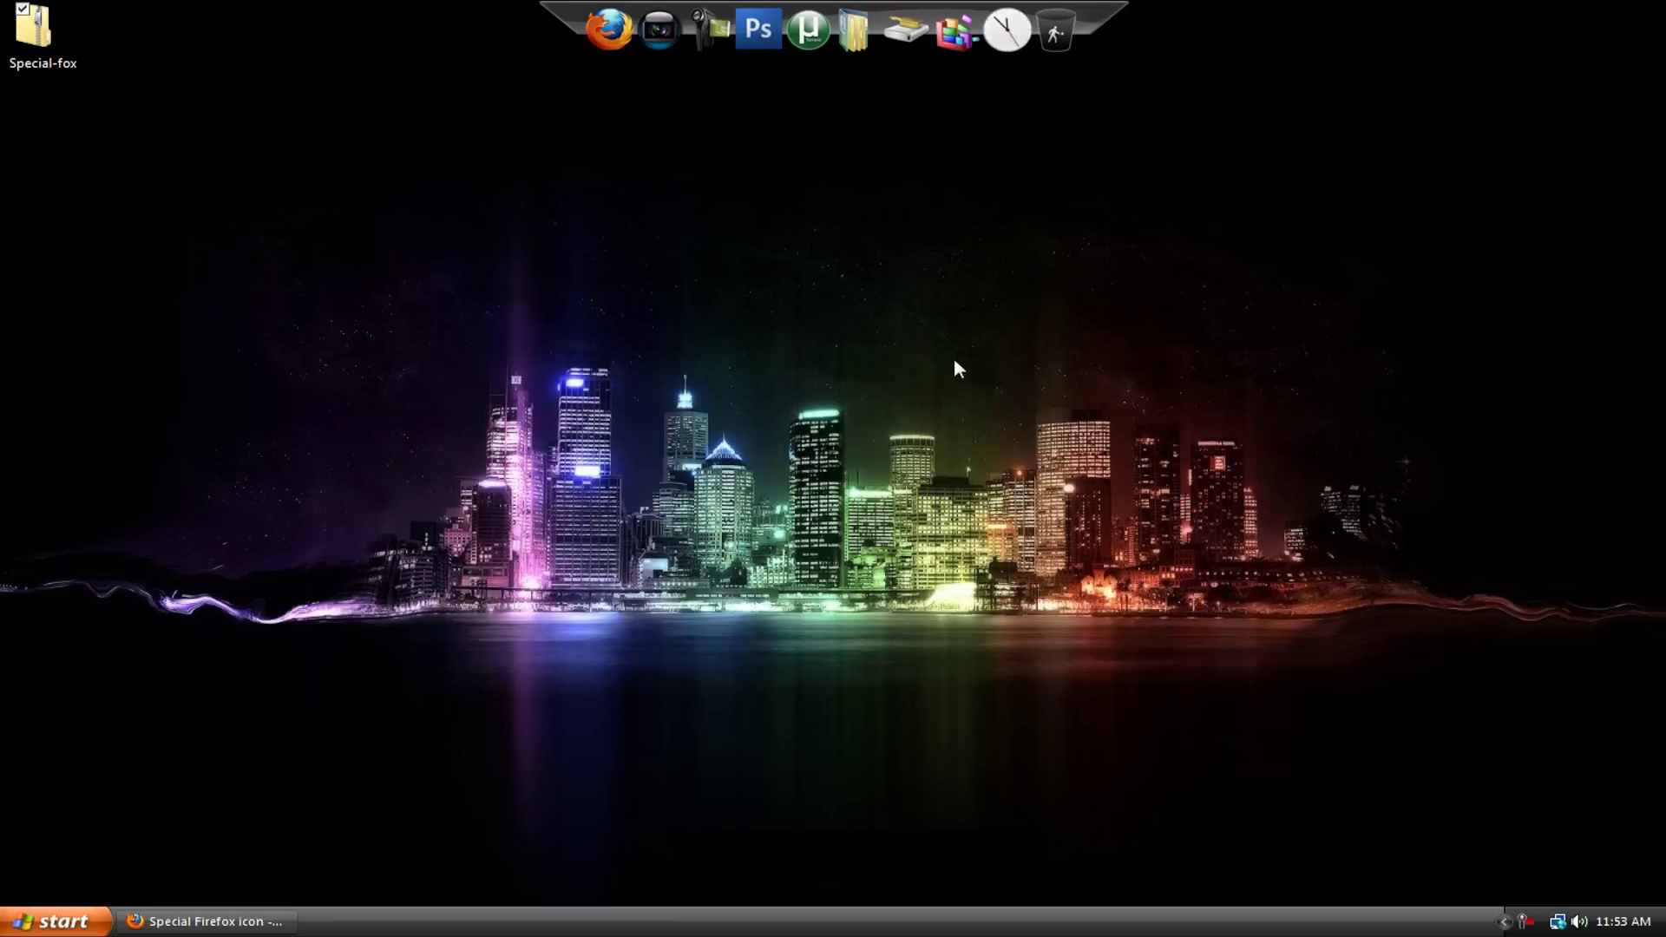
# - Delete the Special-fox zipped folder from the desktop and confirm moving it to the Recycle Bin
pyautogui.click(55, 39)
pyautogui.press('Delete')
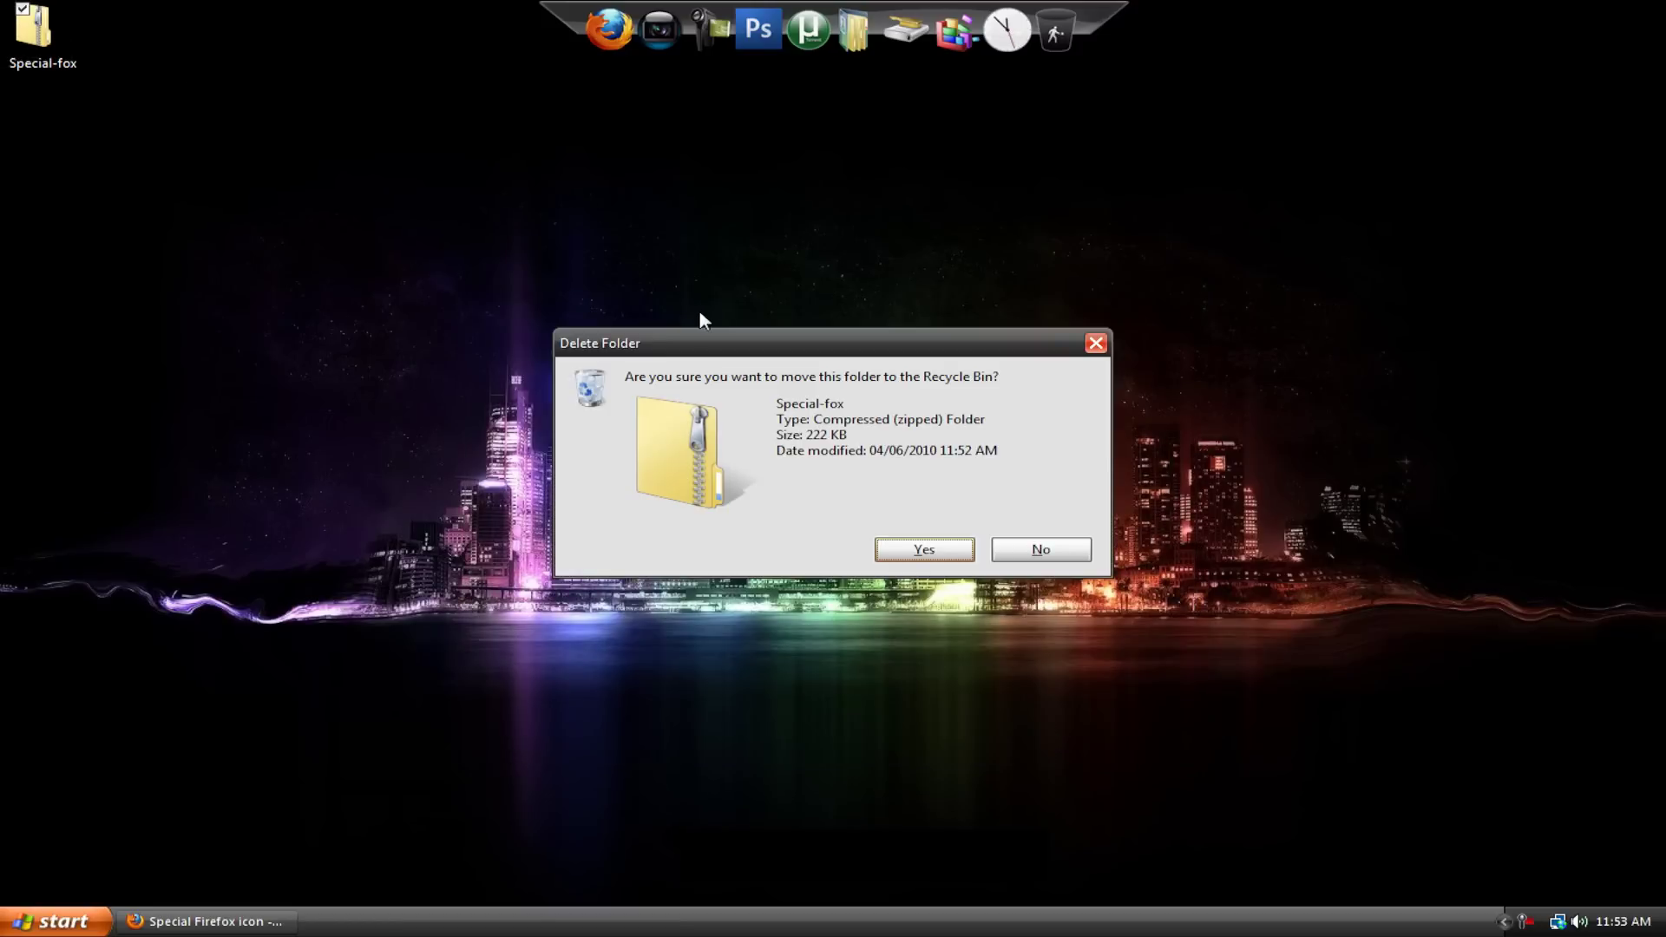
pyautogui.press('Return')
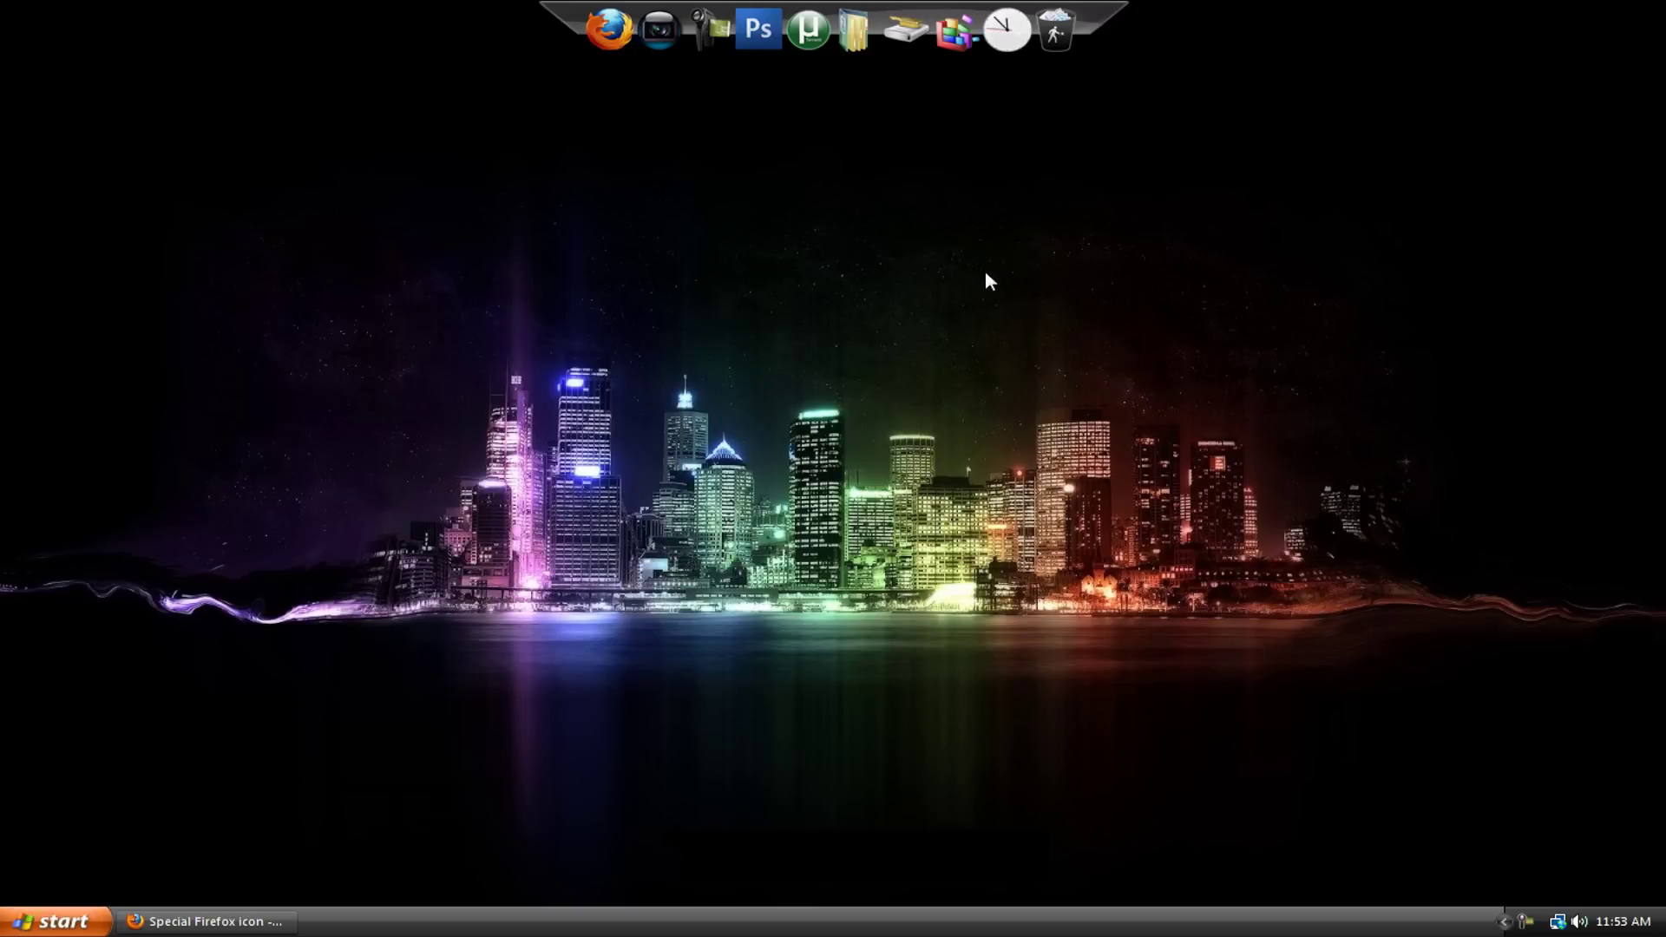
# - Open Icon Settings for the Recycle Bin dock item and select the black bin.png icon
pyautogui.rightClick(1063, 54)
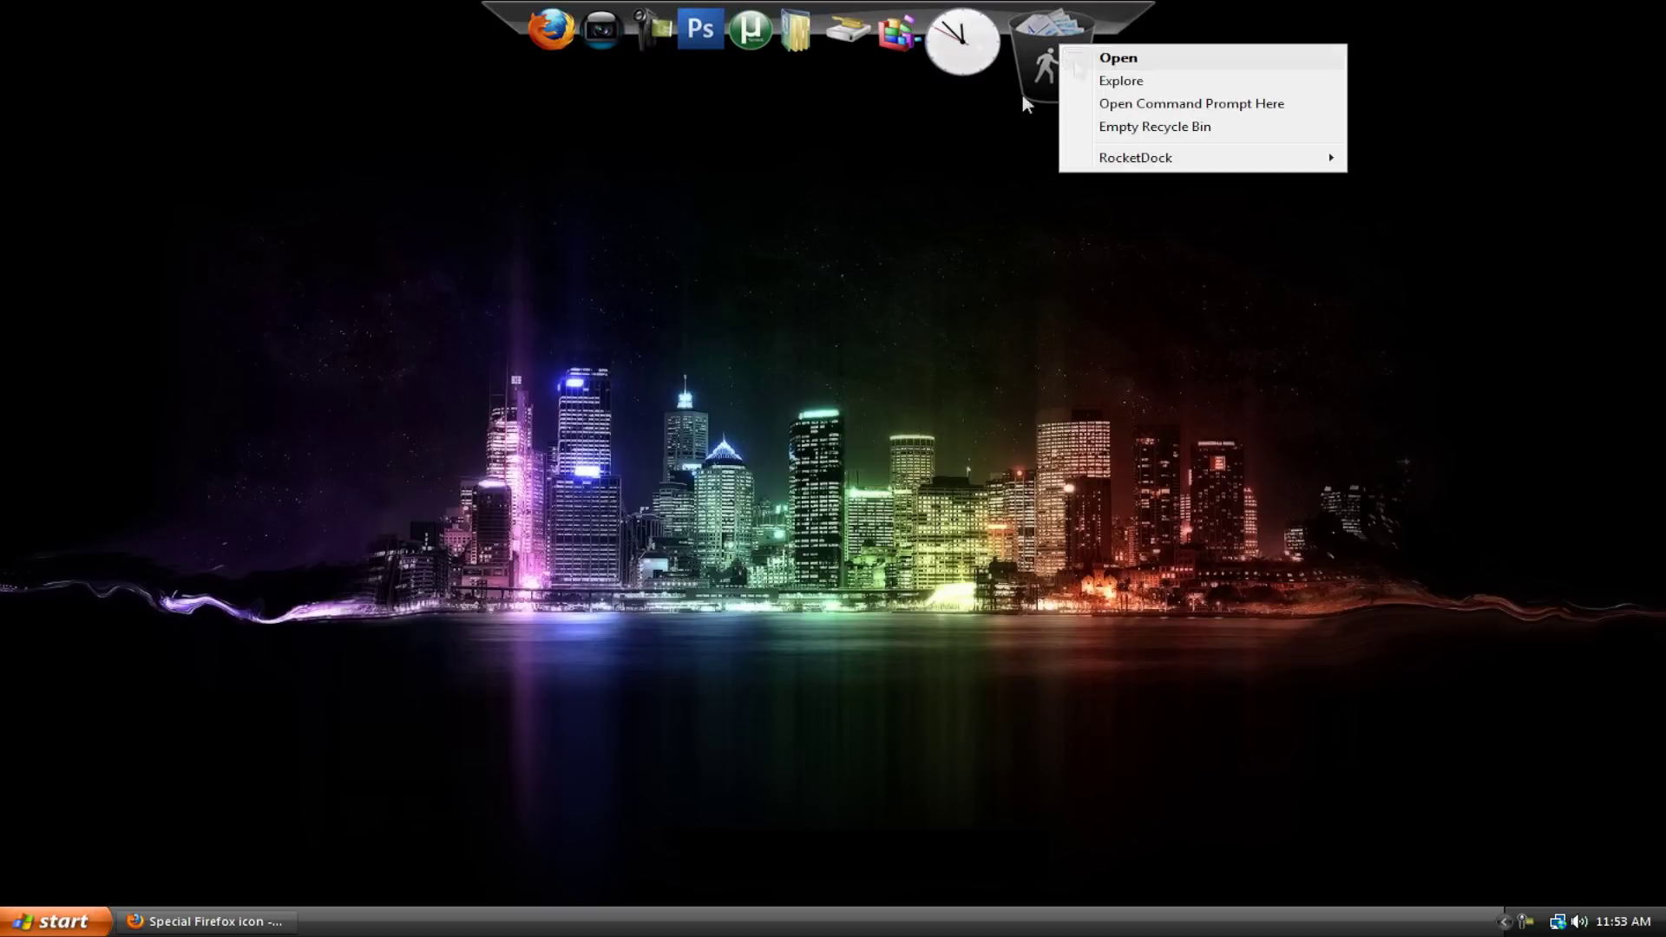
pyautogui.click(1041, 65)
pyautogui.rightClick(1063, 54)
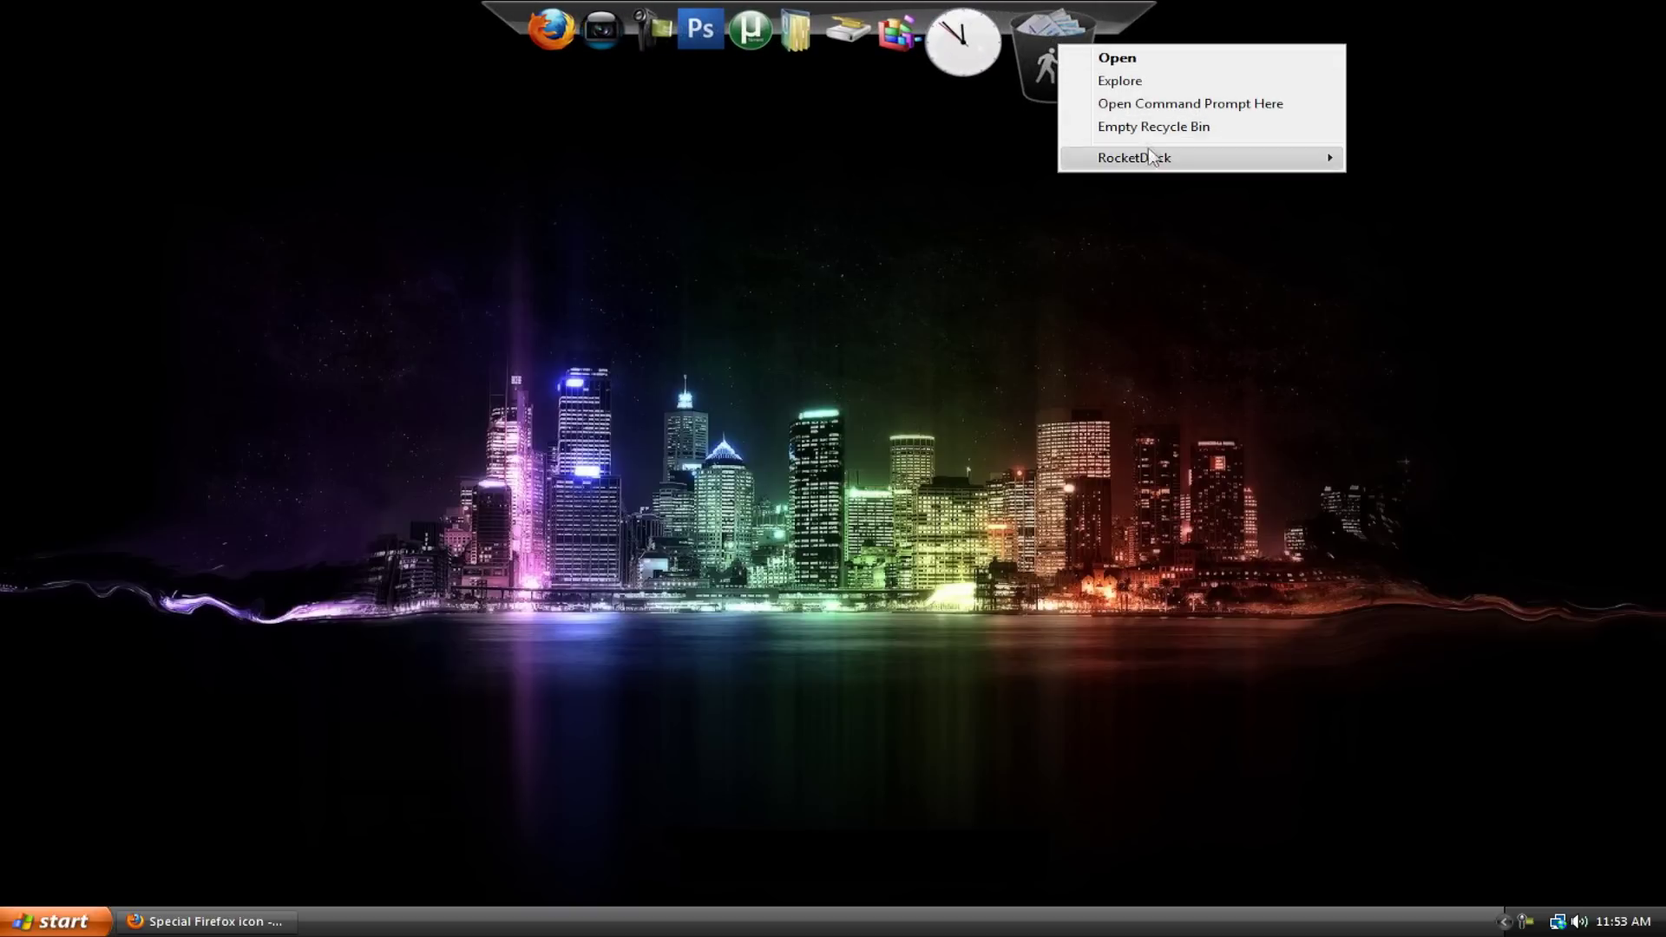
pyautogui.moveTo(1120, 157)
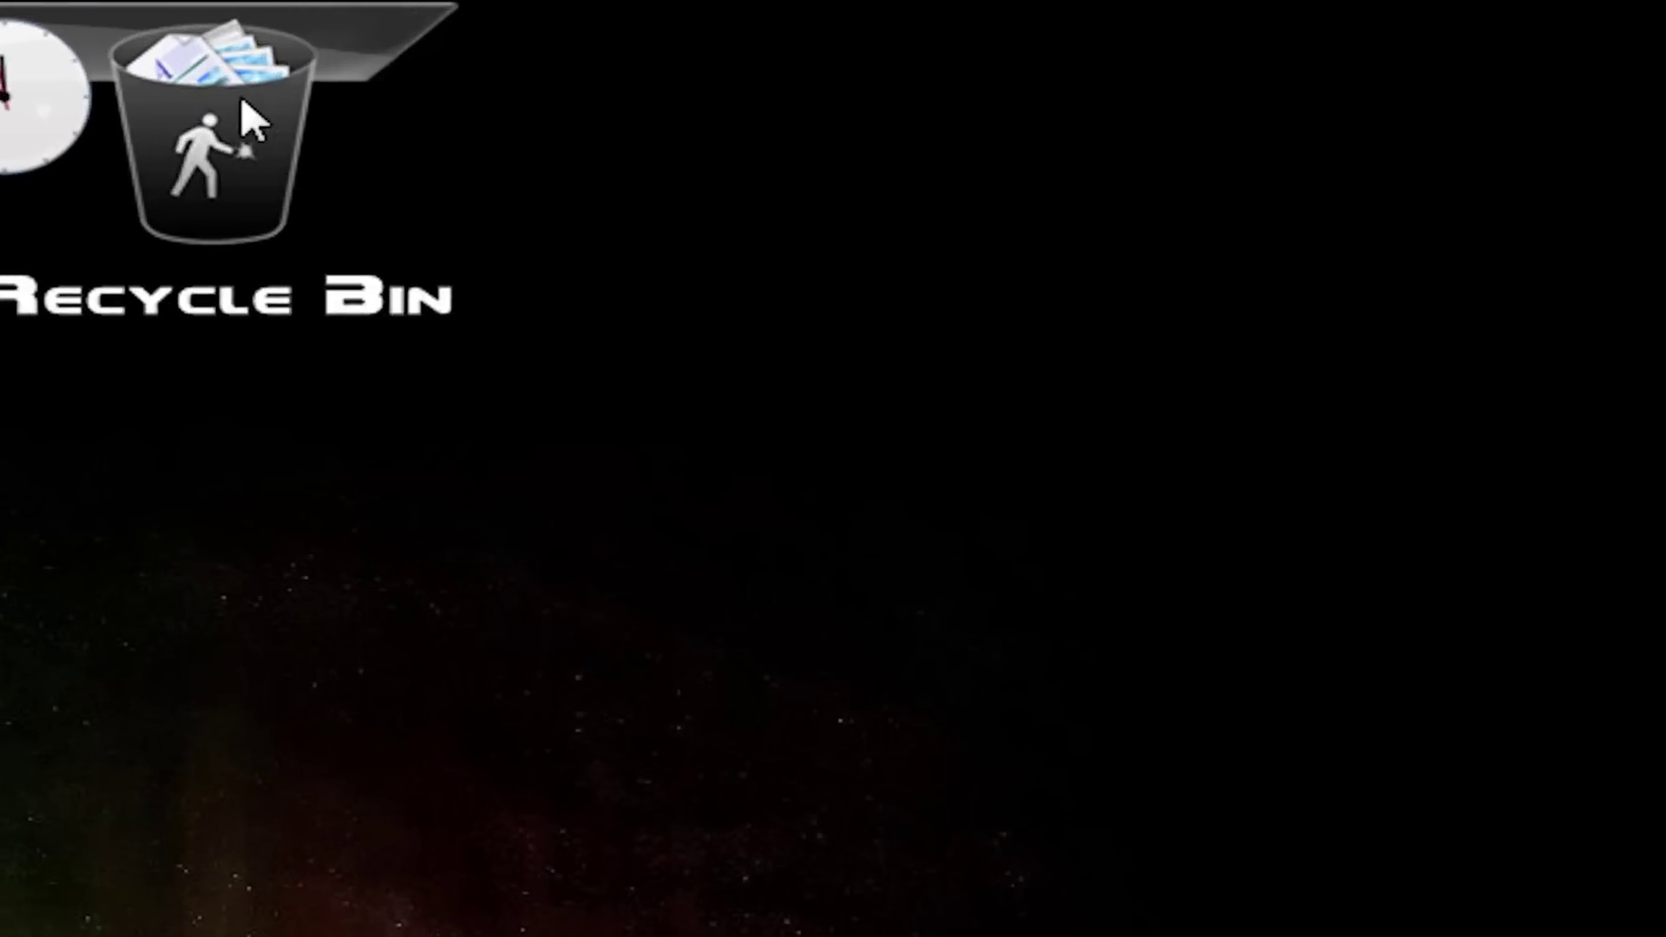
pyautogui.rightClick(248, 70)
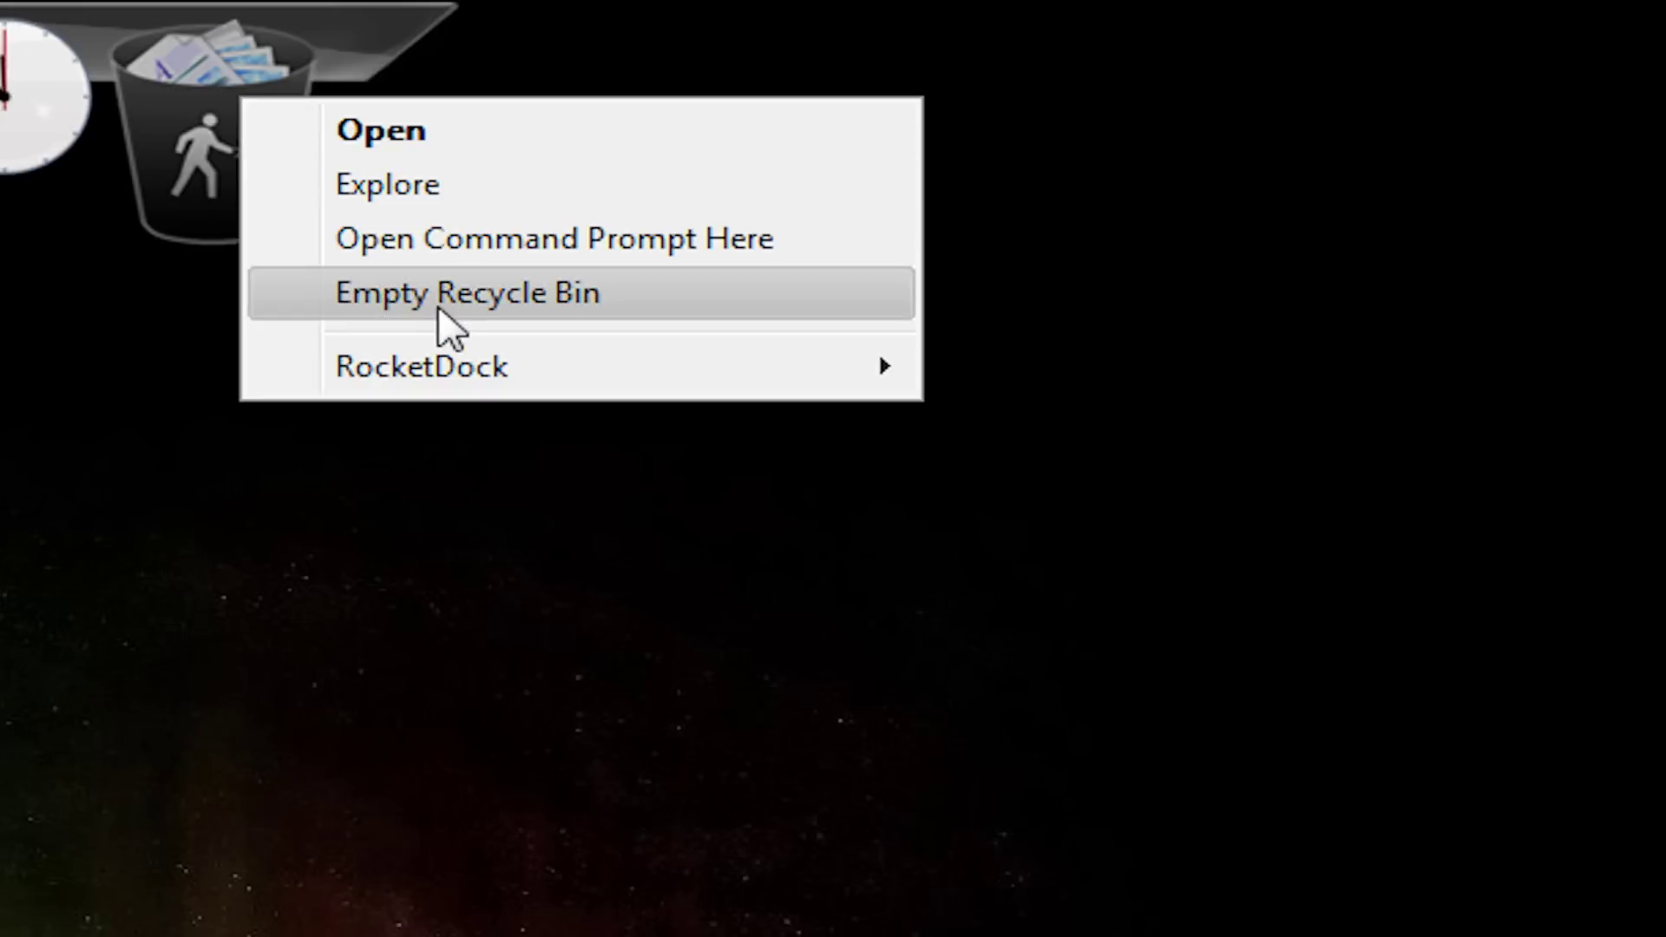
pyautogui.moveTo(514, 373)
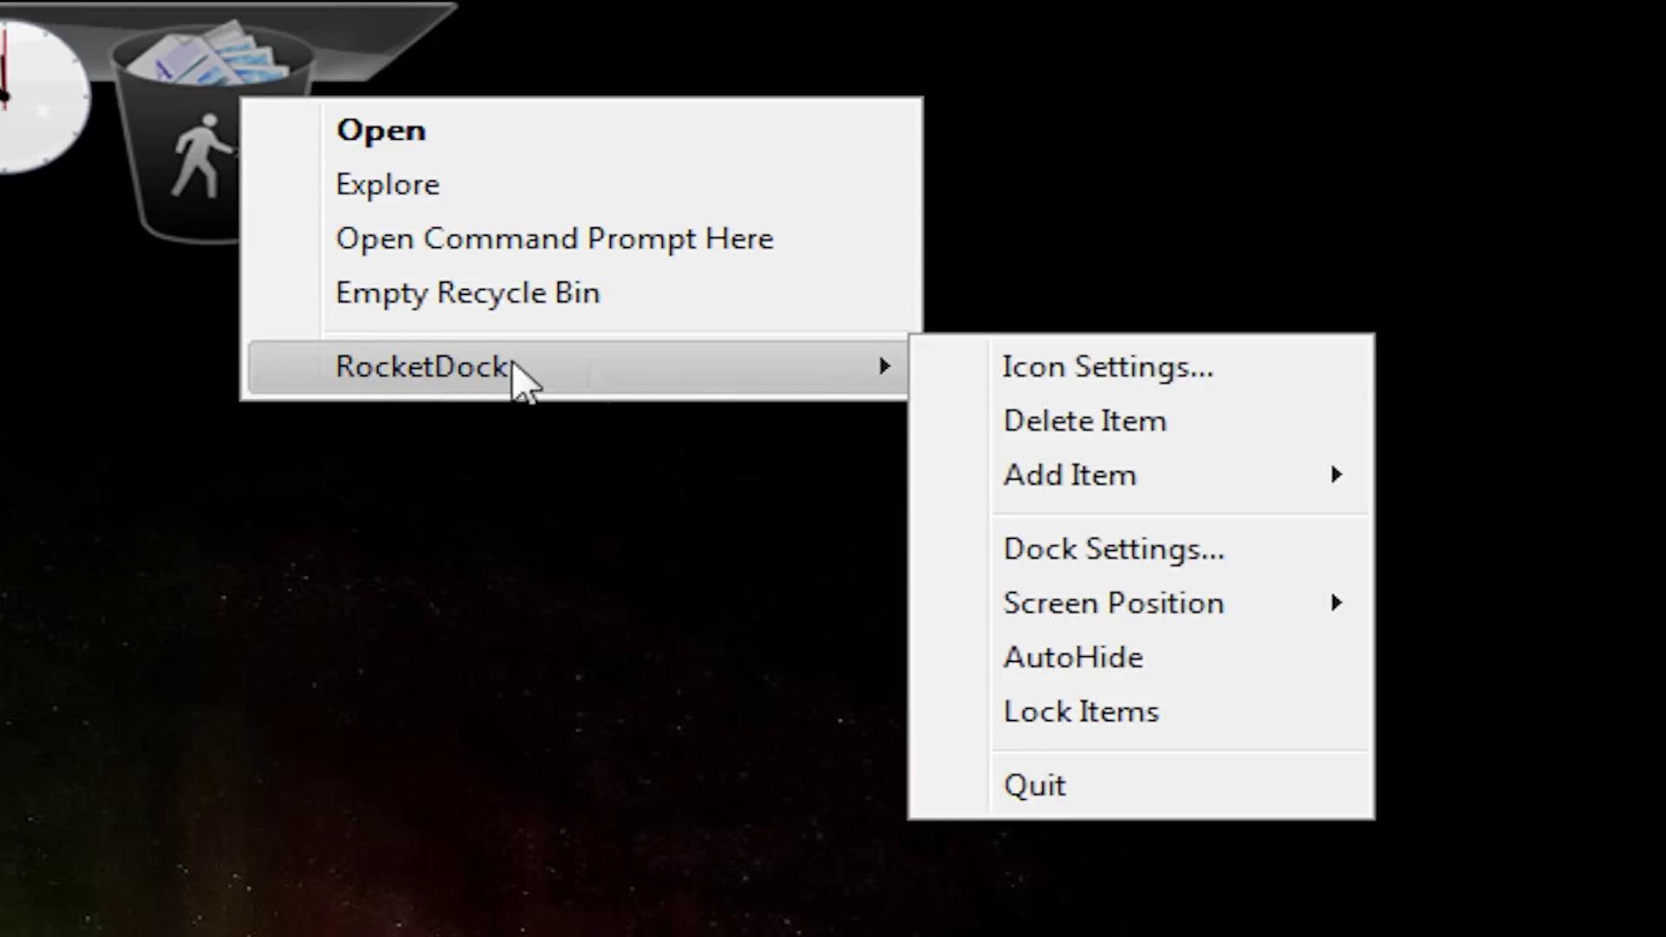
pyautogui.click(1030, 378)
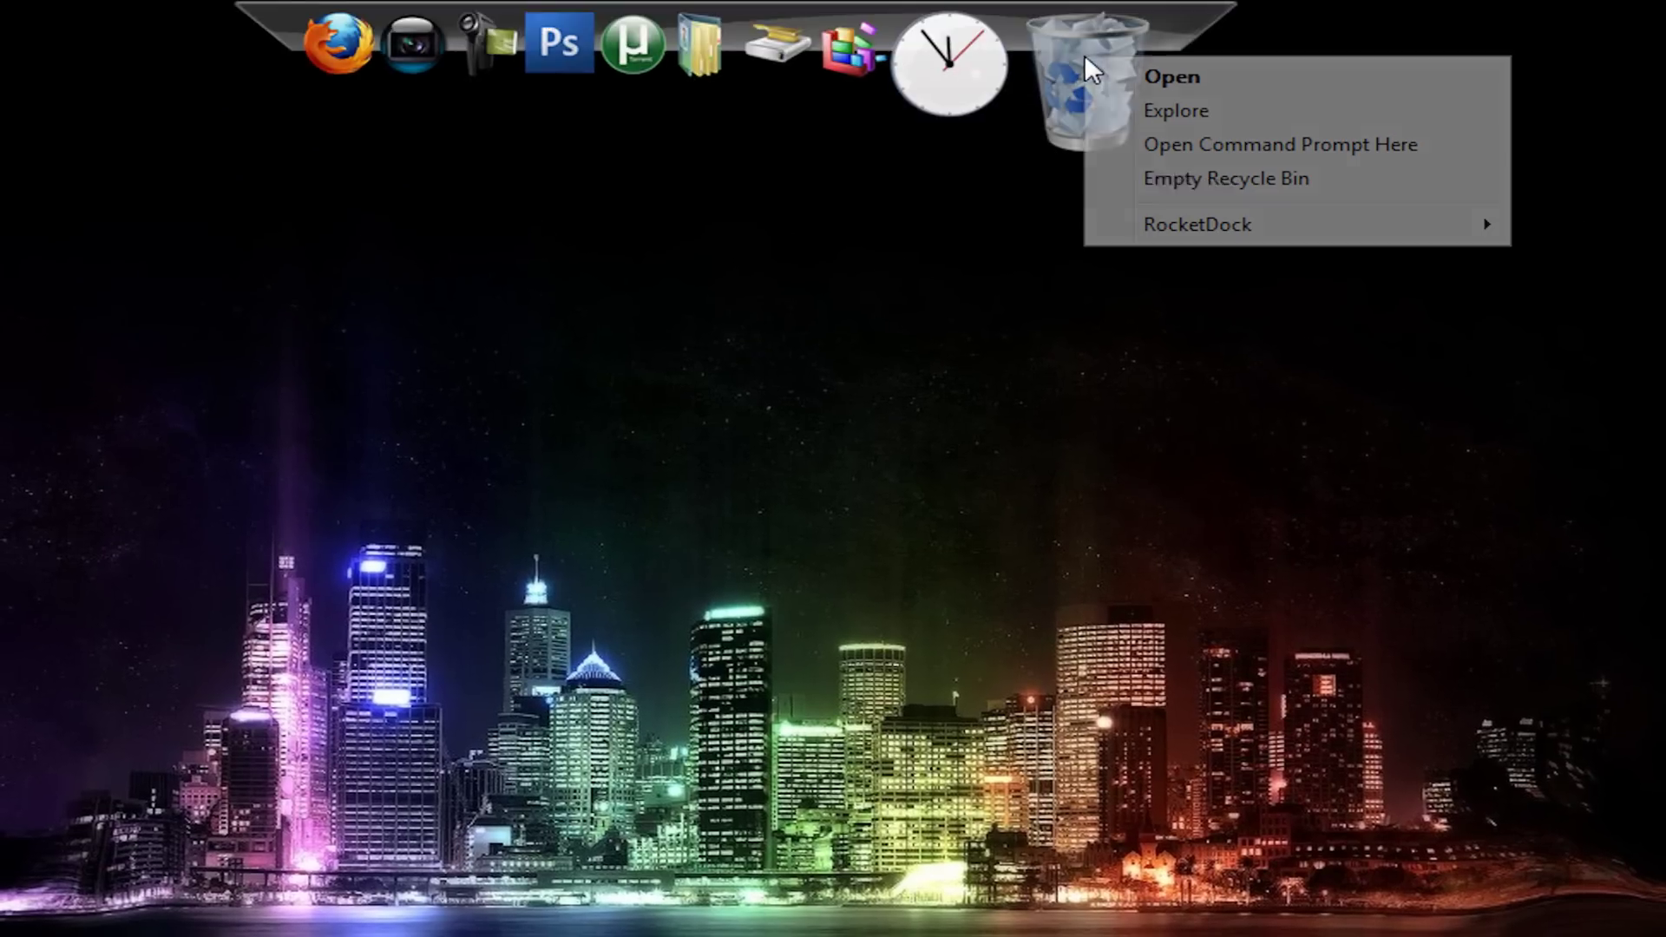
pyautogui.click(914, 167)
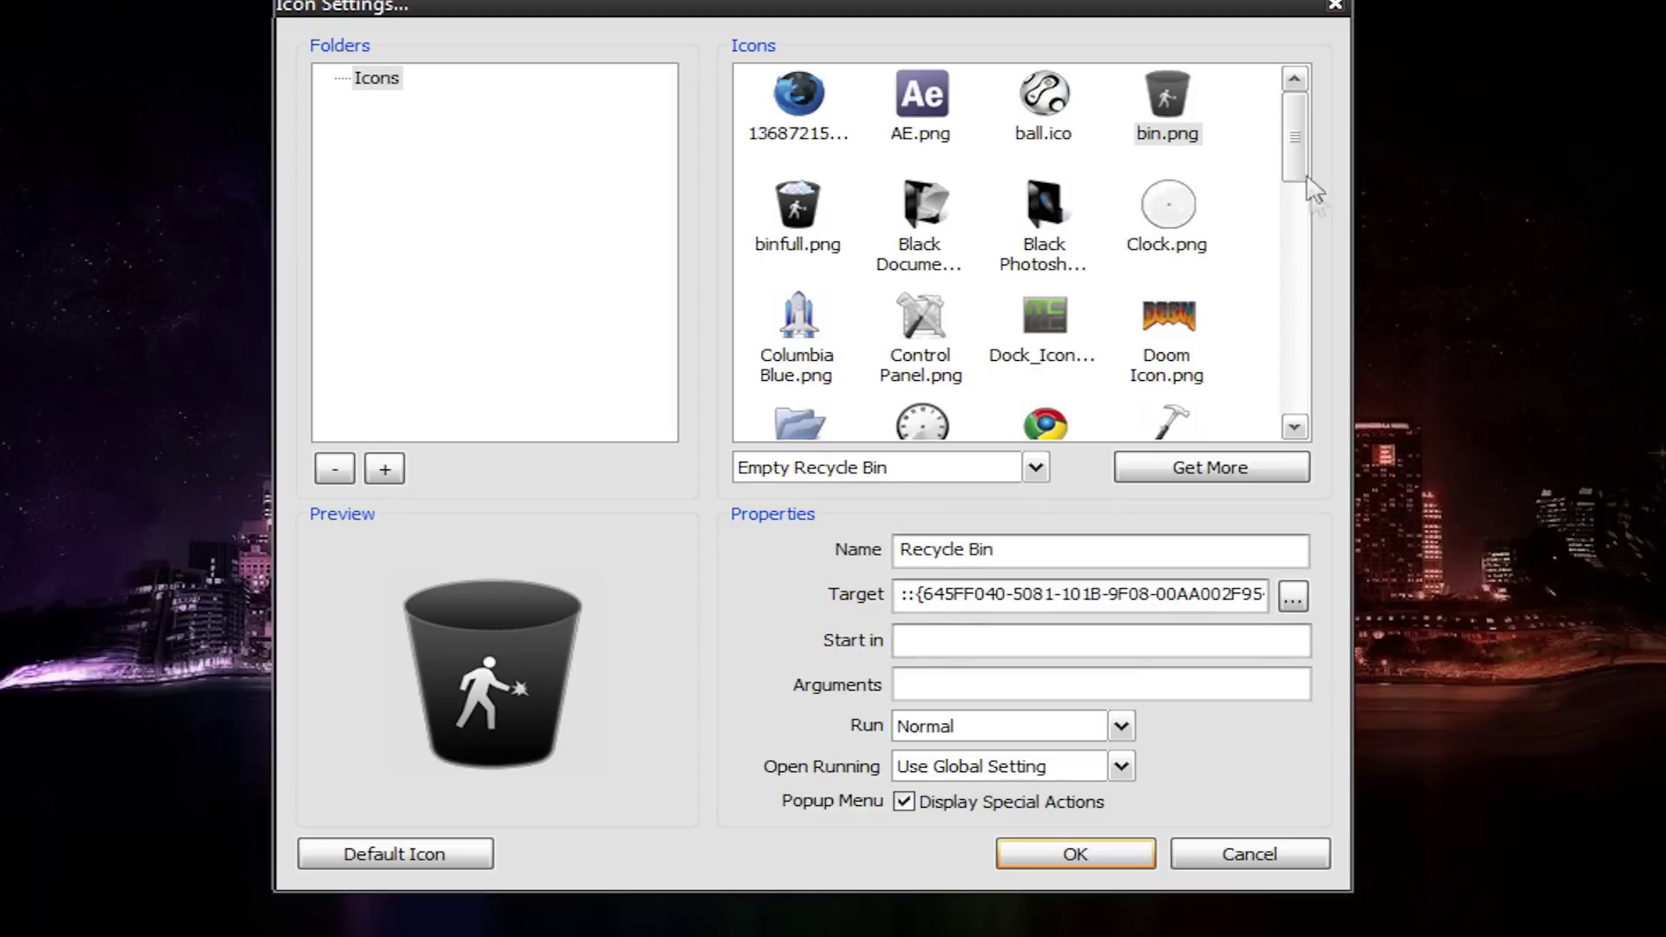
# - Assign black binfull.png to the Full Recycle Bin state and save
pyautogui.click(799, 198)
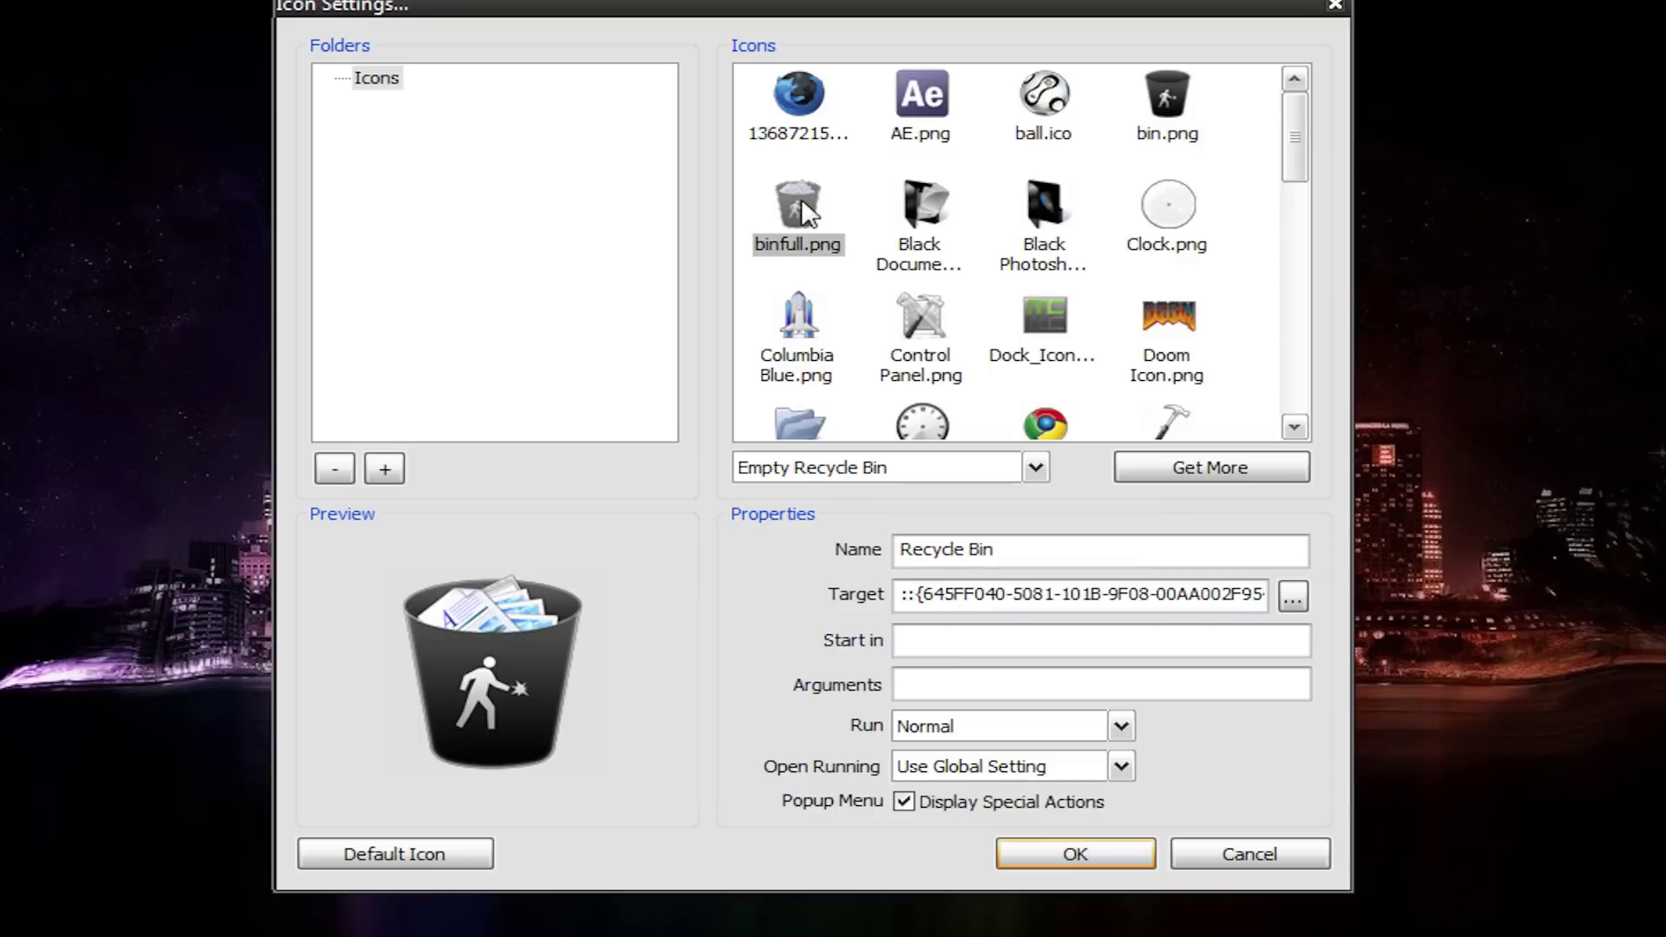
pyautogui.click(1164, 115)
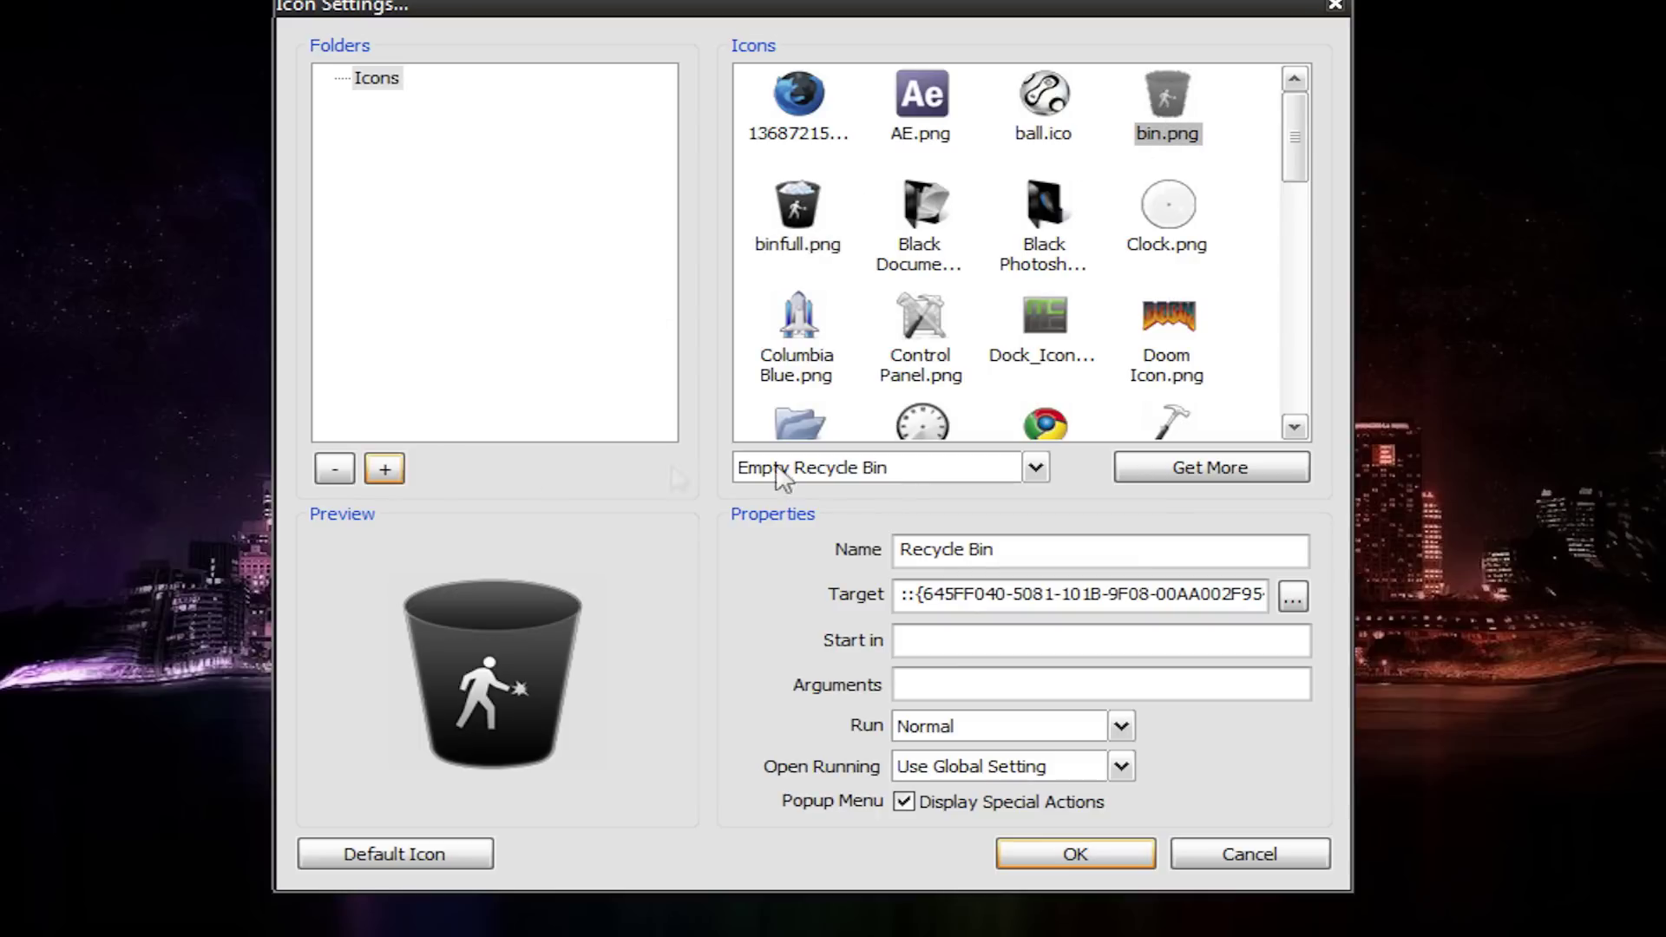
pyautogui.click(886, 473)
pyautogui.click(887, 478)
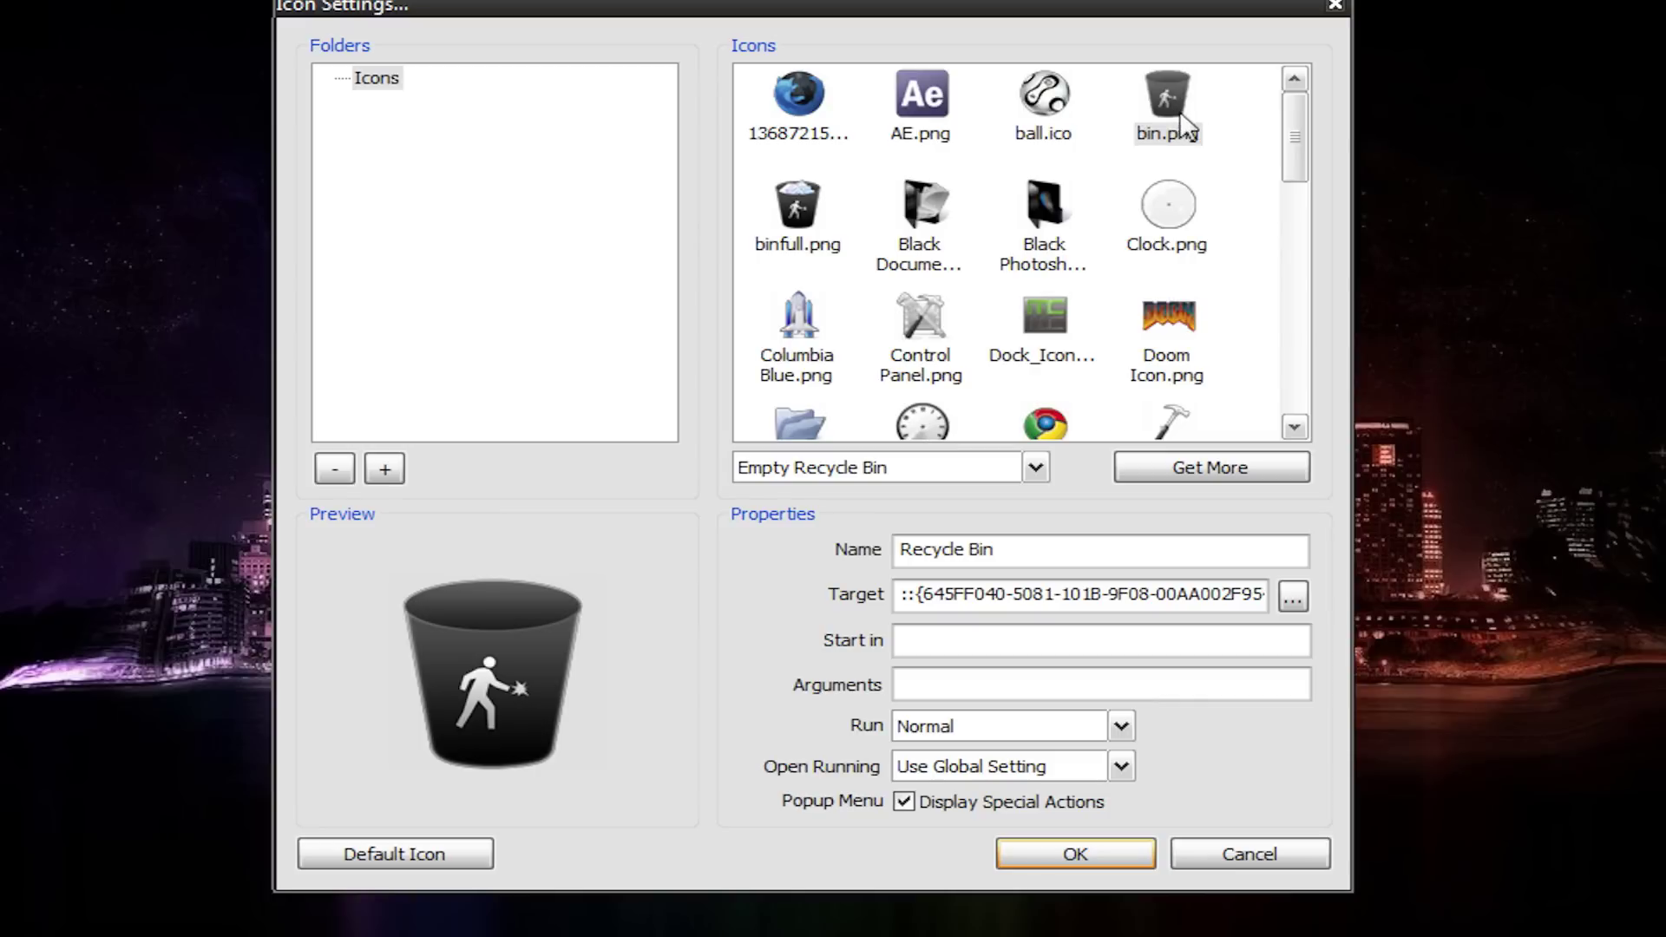
pyautogui.click(929, 471)
pyautogui.click(878, 515)
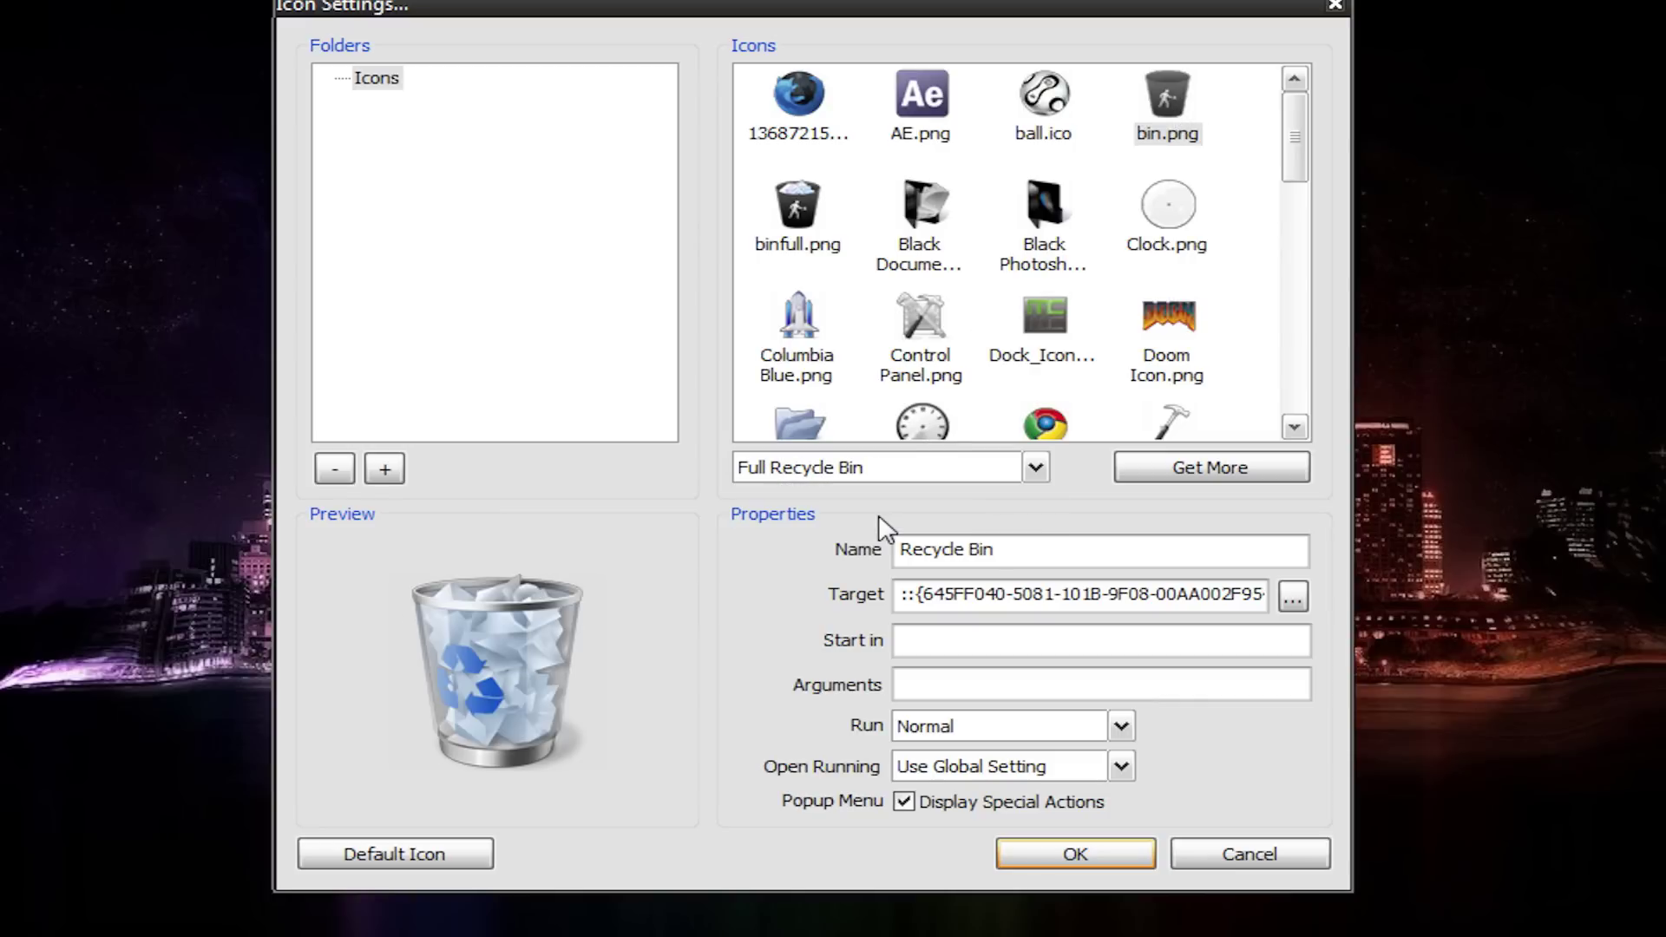
pyautogui.click(799, 213)
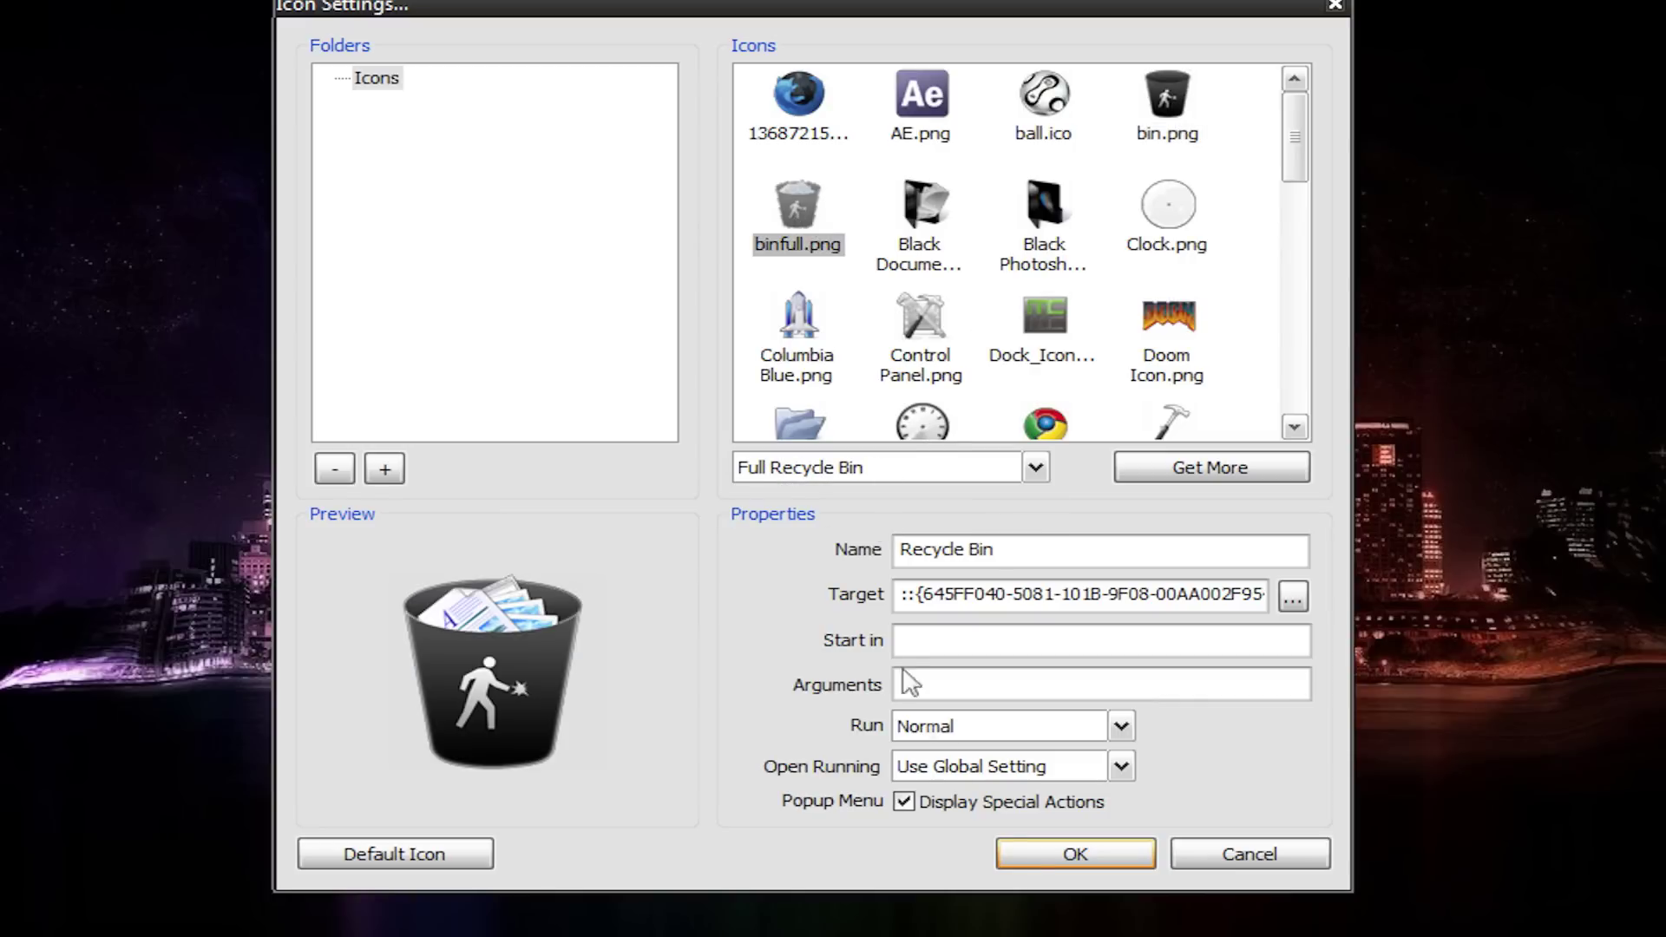
pyautogui.click(1046, 858)
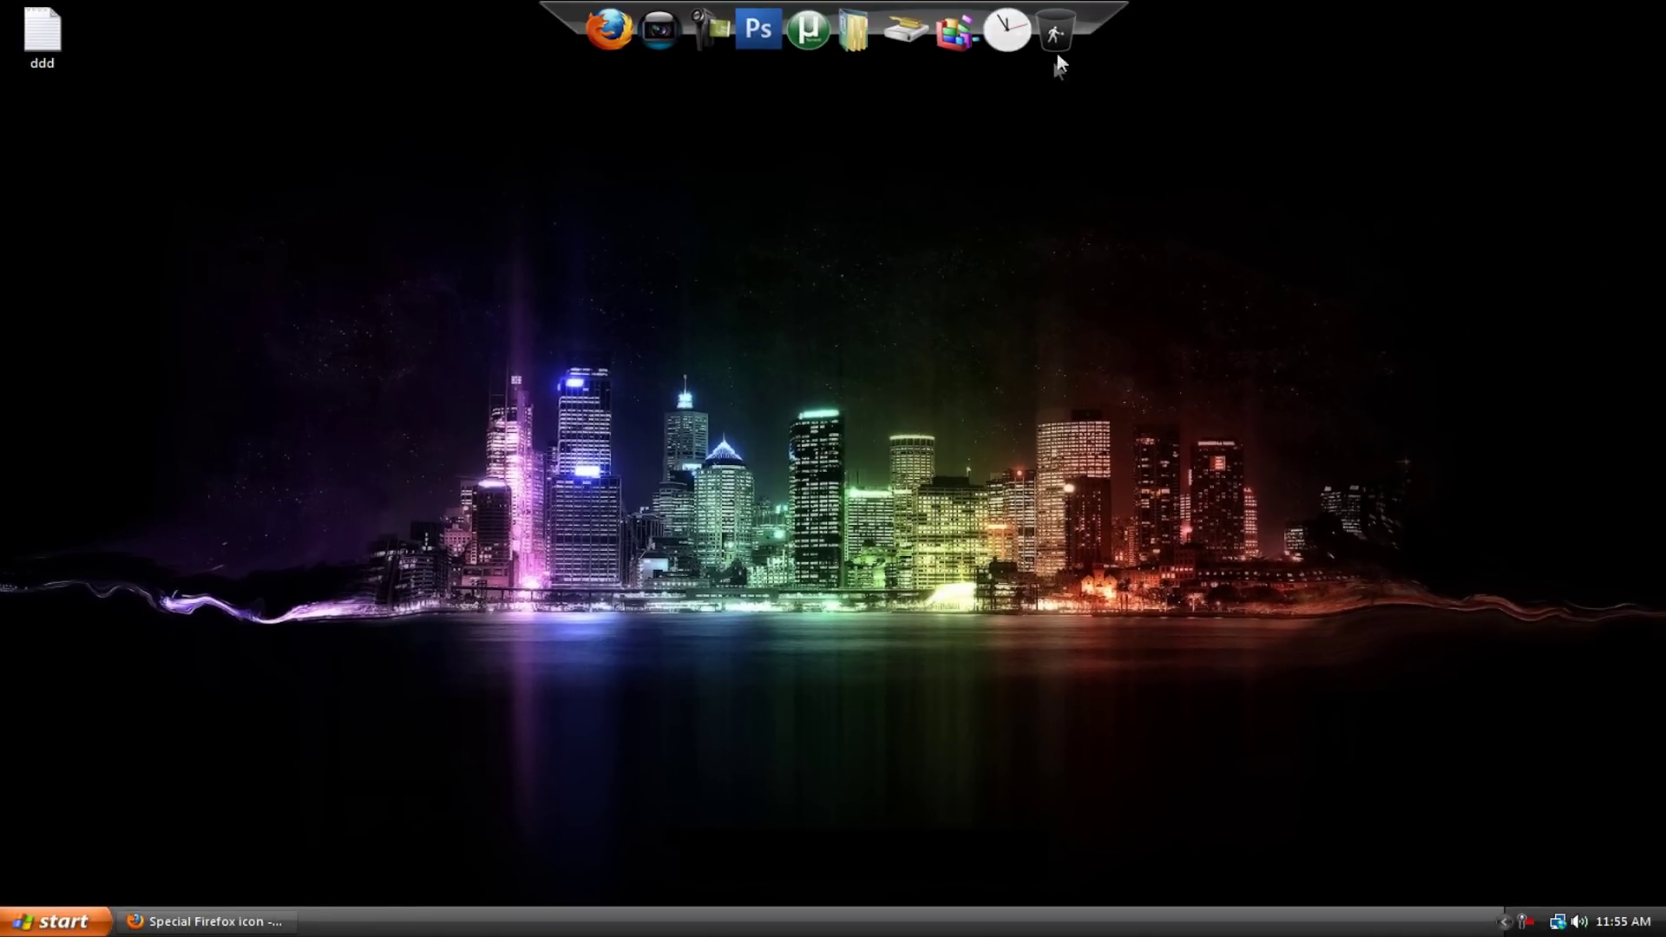
# - Drag the ddd file onto the dock's Recycle Bin and empty the bin permanently
pyautogui.moveTo(42, 35); pyautogui.dragTo(1040, 40)
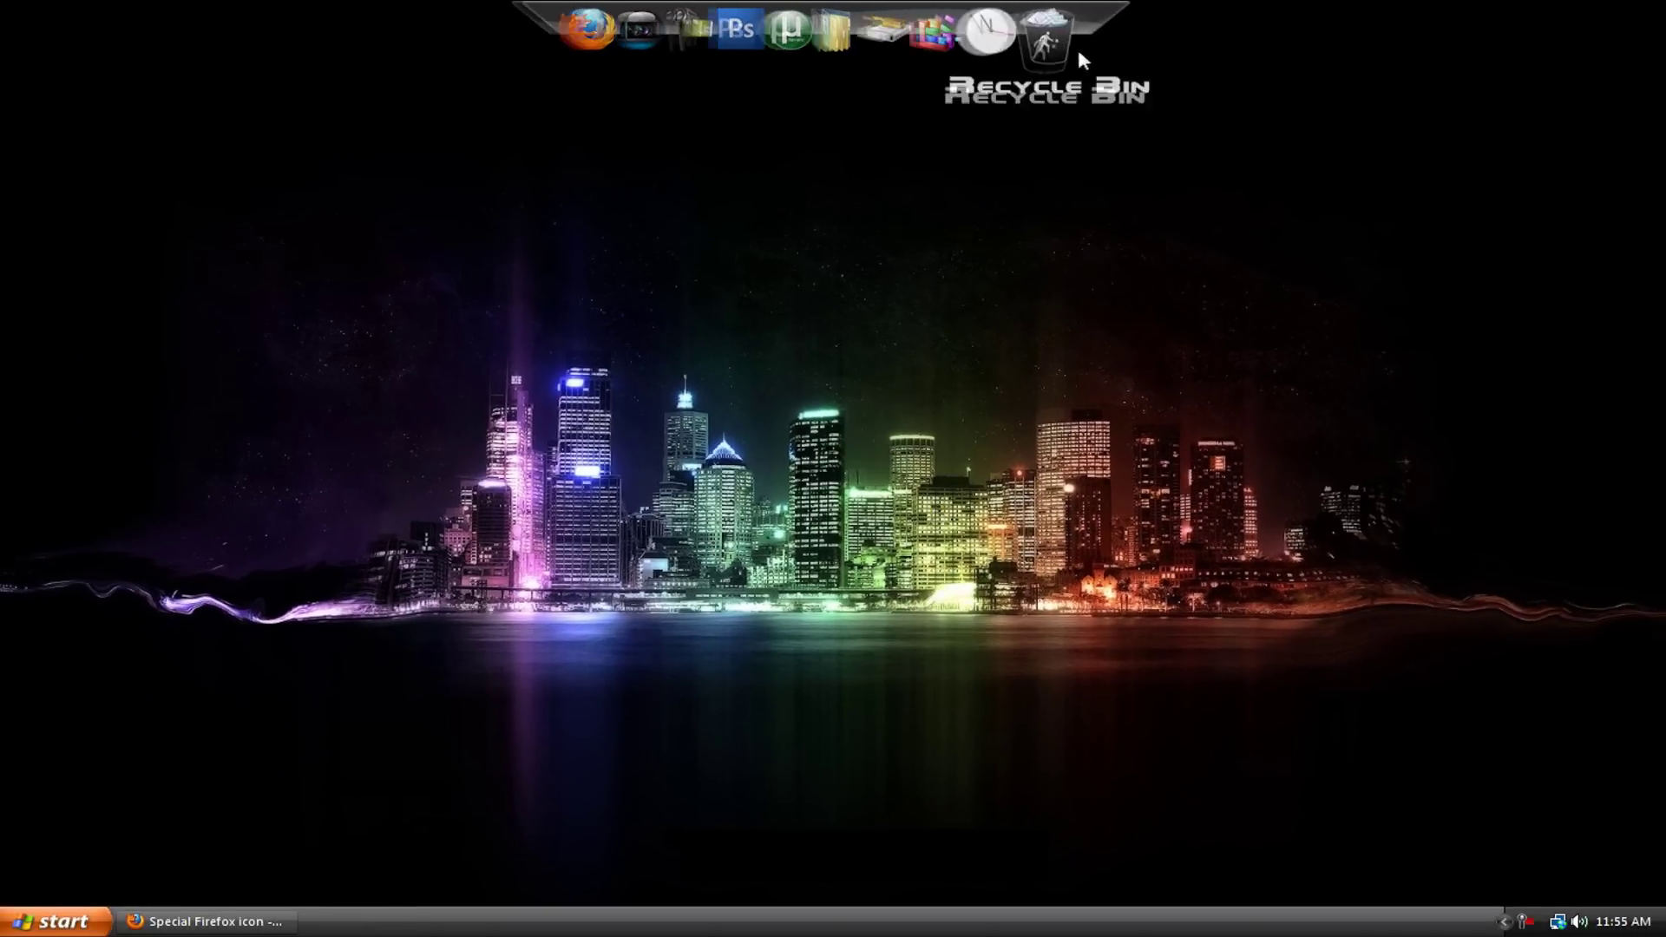
pyautogui.rightClick(1063, 39)
pyautogui.click(1084, 120)
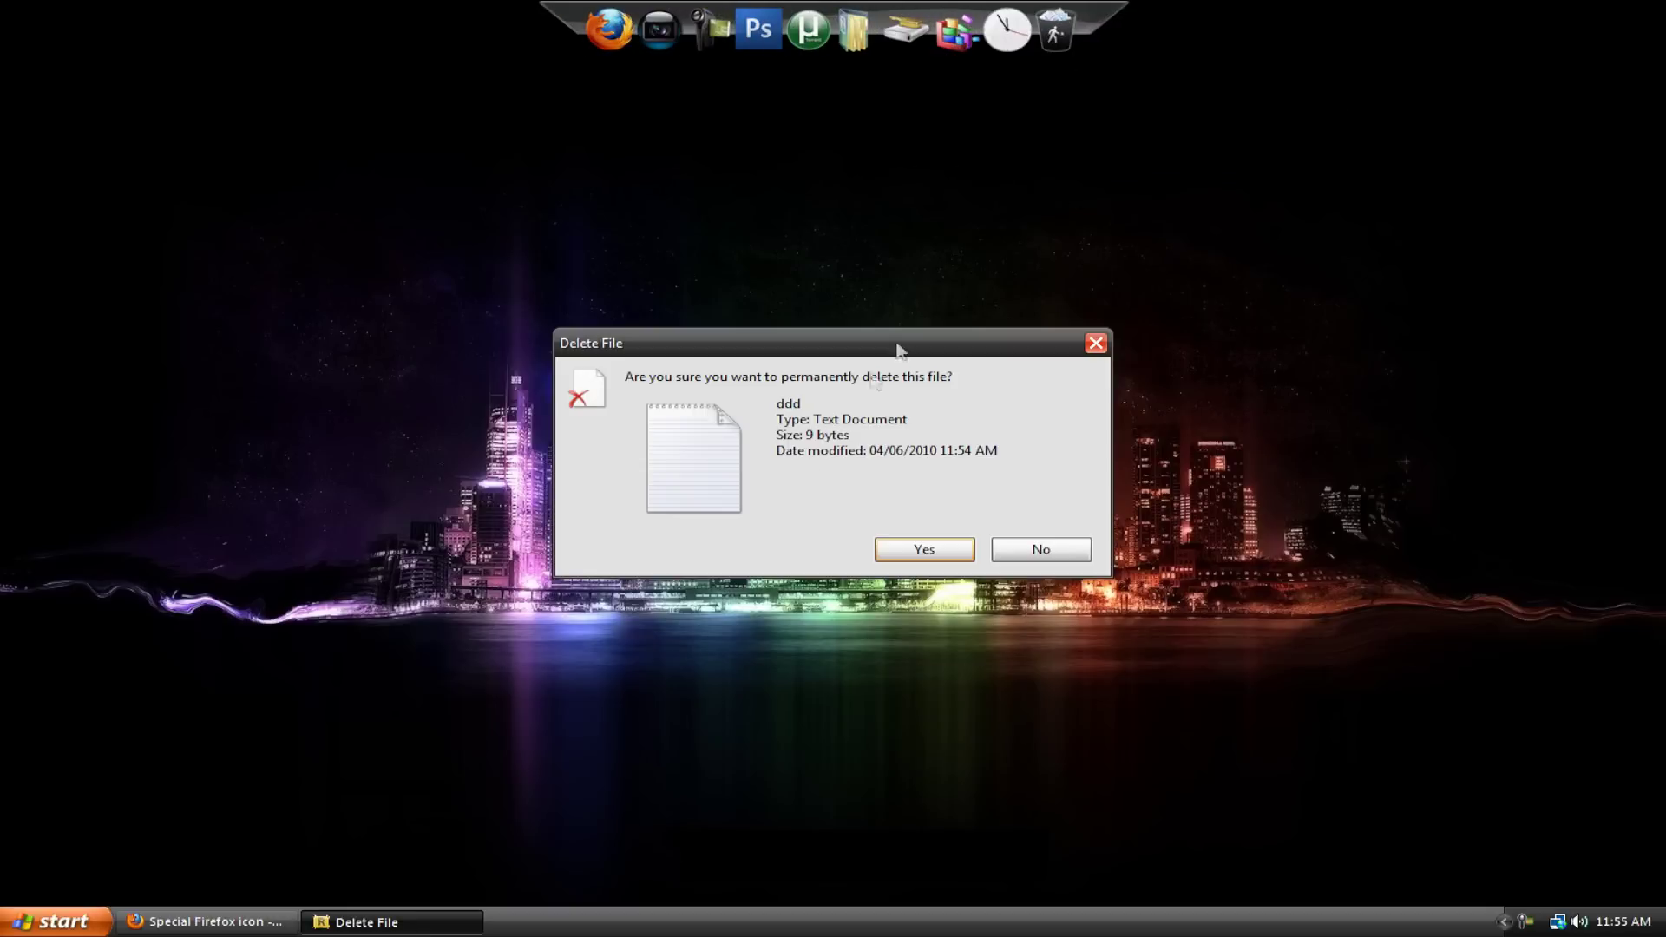
pyautogui.click(924, 550)
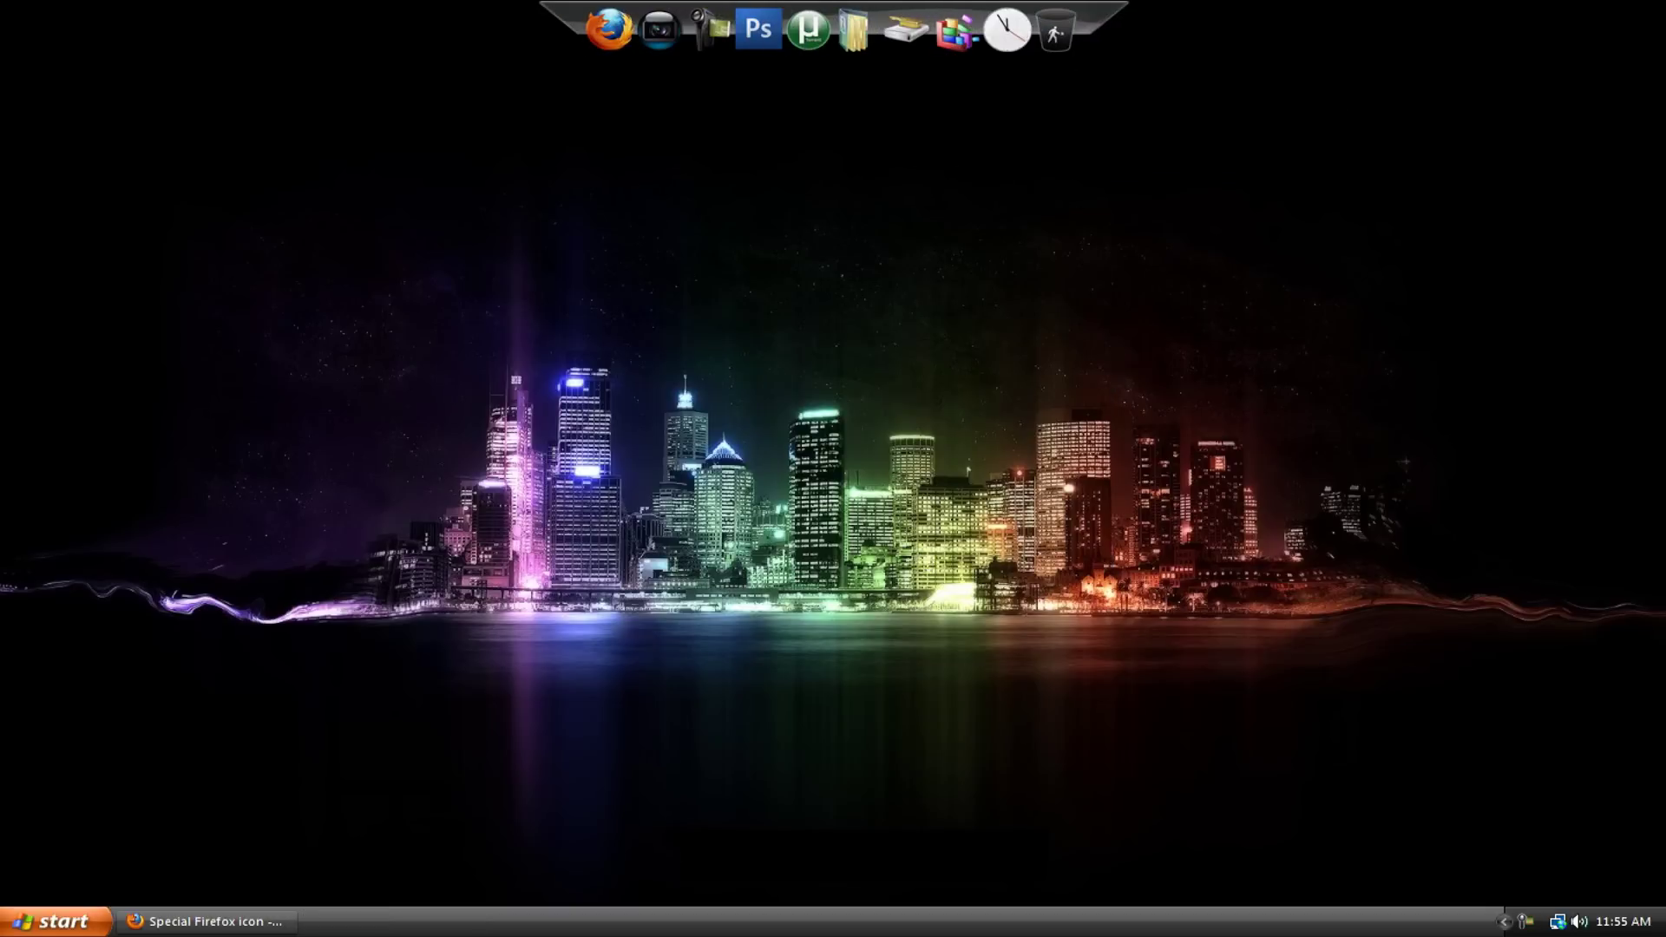